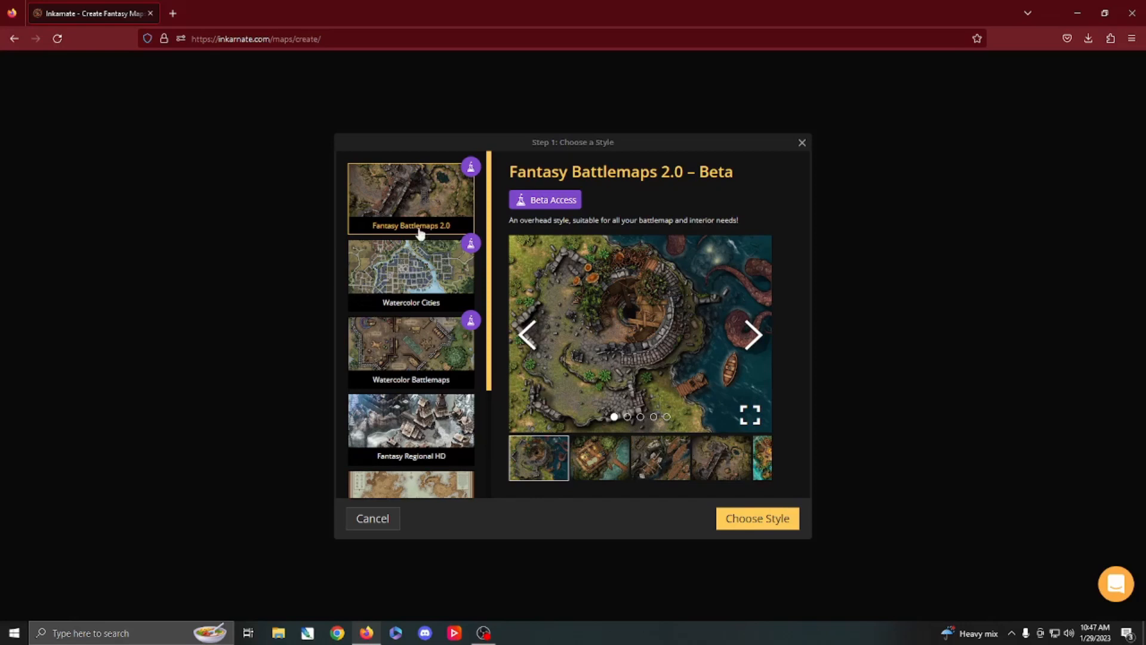
Step: Create a new map in the Fantasy World style with Medium (2K) resolution and Landscape 40 x 30 tiles
{"action": "scroll", "coordinate": [429, 281], "scroll_direction": "down", "scroll_amount": 3}
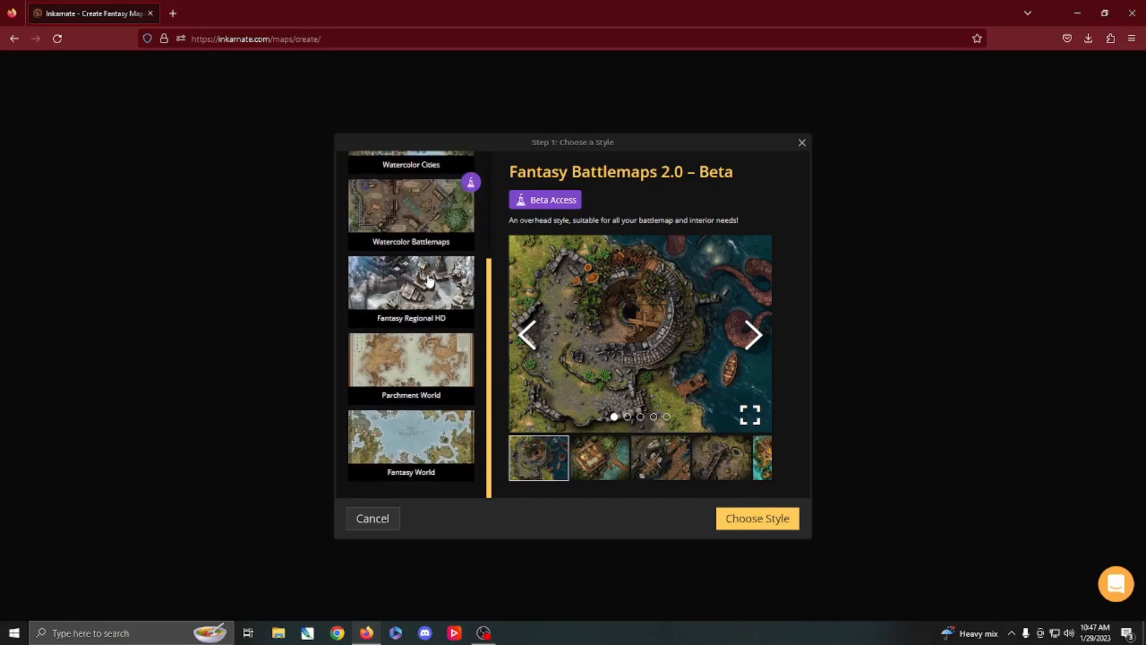
{"action": "left_click", "coordinate": [423, 439]}
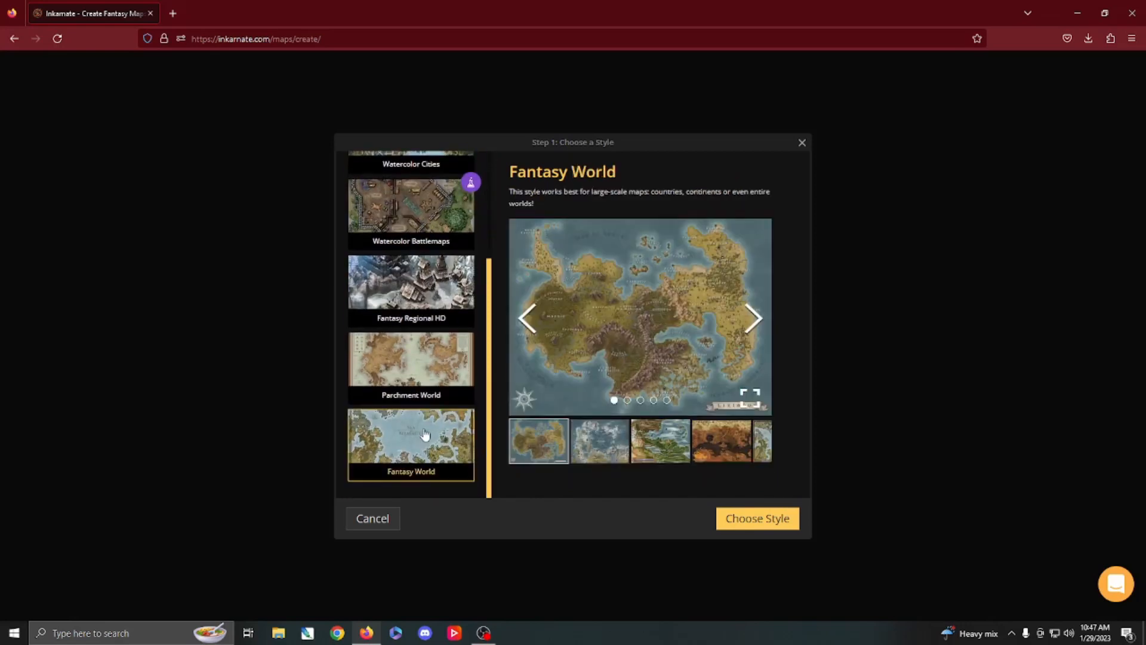
{"action": "left_click", "coordinate": [744, 523]}
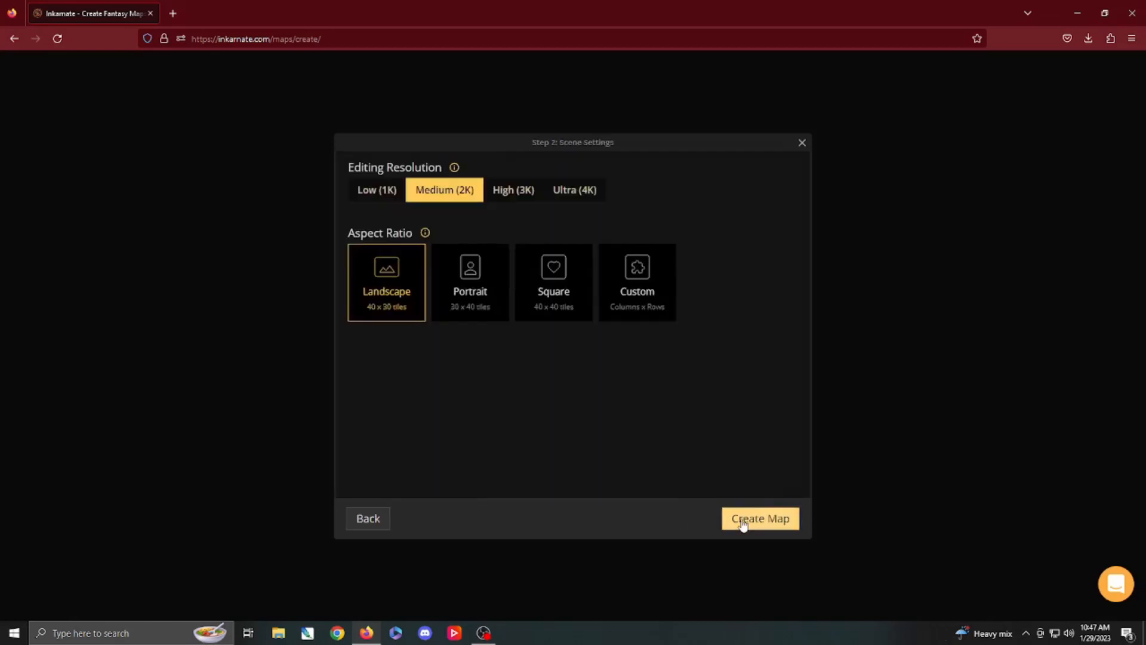
{"action": "left_click", "coordinate": [744, 523]}
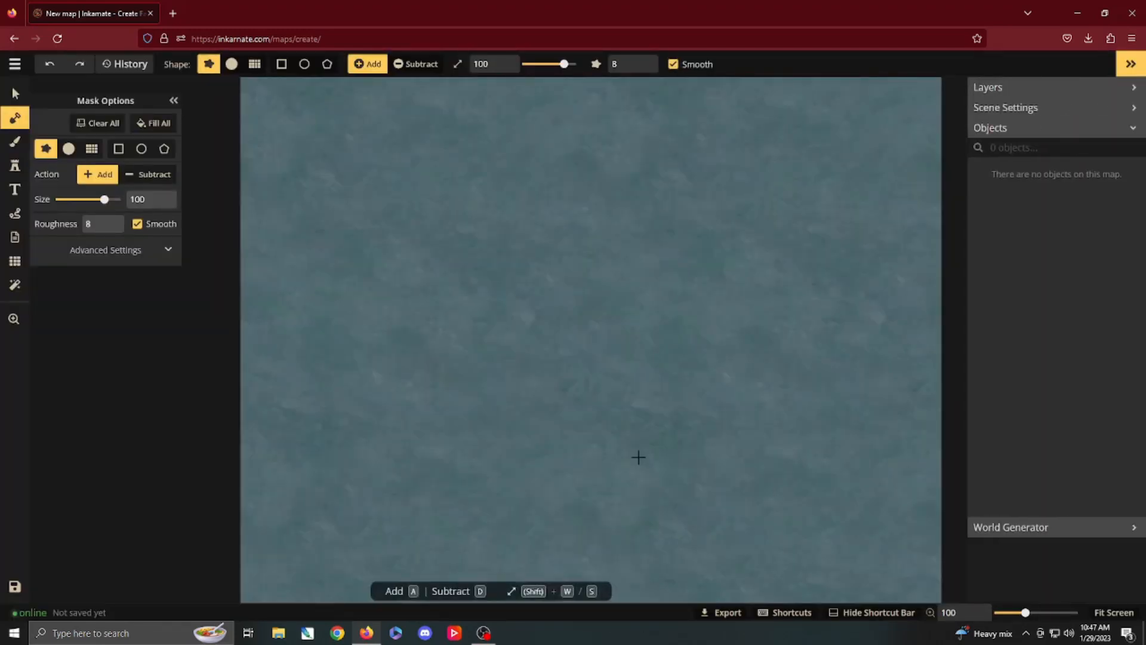
Step: Set the land mask's roughness to 14 and paint a large irregular continent across the map at brush size 100, with peninsulas along the south
{"action": "scroll", "coordinate": [621, 390], "scroll_direction": "down", "scroll_amount": 2}
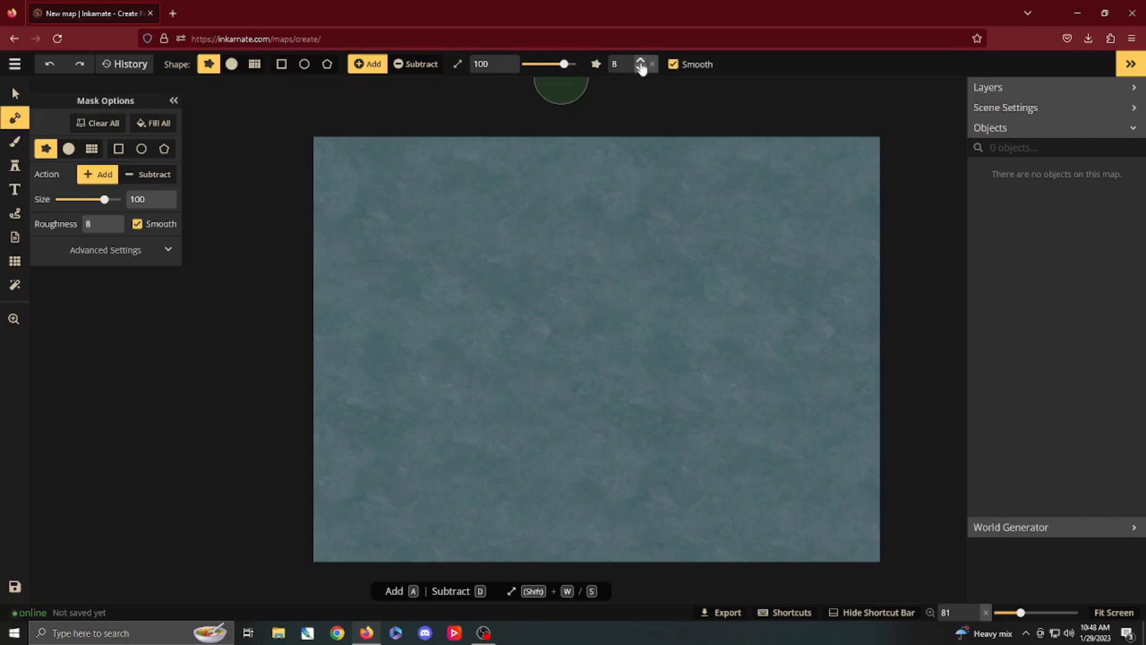
{"action": "left_click", "coordinate": [641, 62]}
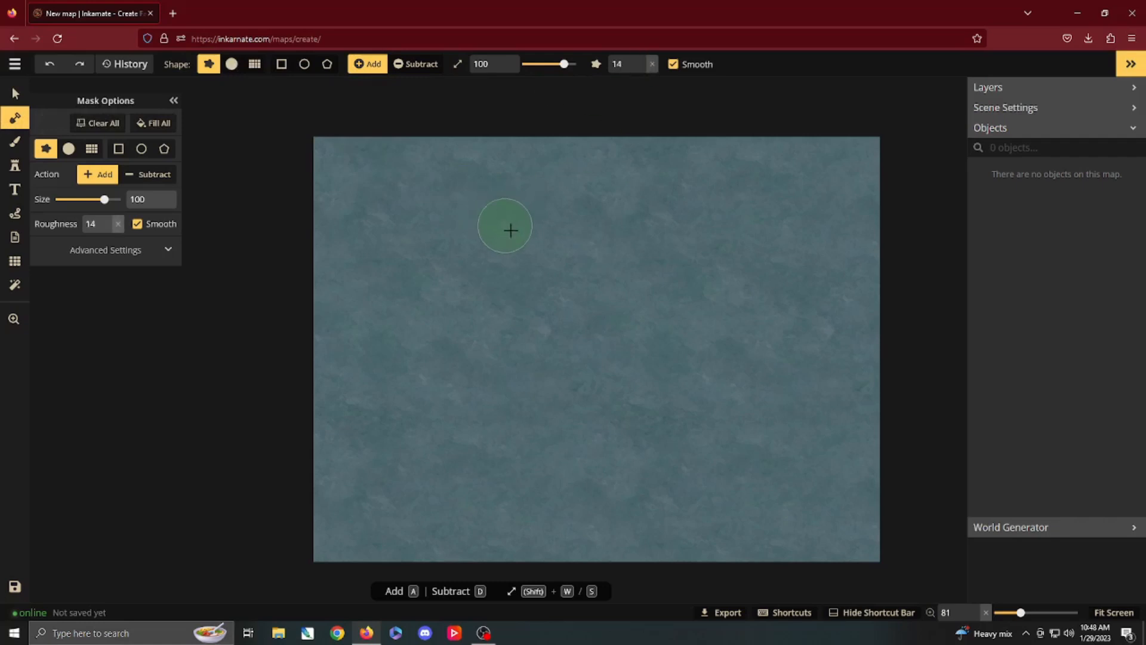
{"action": "mouse_move", "coordinate": [554, 308]}
{"action": "left_mouse_down"}
{"action": "mouse_move", "coordinate": [485, 277]}
{"action": "mouse_move", "coordinate": [464, 292]}
{"action": "mouse_move", "coordinate": [426, 291]}
{"action": "mouse_move", "coordinate": [387, 254]}
{"action": "mouse_move", "coordinate": [384, 218]}
{"action": "mouse_move", "coordinate": [483, 204]}
{"action": "mouse_move", "coordinate": [517, 214]}
{"action": "mouse_move", "coordinate": [538, 237]}
{"action": "mouse_move", "coordinate": [667, 209]}
{"action": "mouse_move", "coordinate": [732, 241]}
{"action": "mouse_move", "coordinate": [649, 266]}
{"action": "mouse_move", "coordinate": [624, 304]}
{"action": "mouse_move", "coordinate": [609, 273]}
{"action": "mouse_move", "coordinate": [545, 328]}
{"action": "mouse_move", "coordinate": [415, 318]}
{"action": "mouse_move", "coordinate": [382, 338]}
{"action": "mouse_move", "coordinate": [407, 392]}
{"action": "mouse_move", "coordinate": [381, 439]}
{"action": "mouse_move", "coordinate": [385, 475]}
{"action": "mouse_move", "coordinate": [434, 501]}
{"action": "mouse_move", "coordinate": [433, 437]}
{"action": "mouse_move", "coordinate": [463, 395]}
{"action": "mouse_move", "coordinate": [431, 354]}
{"action": "mouse_move", "coordinate": [480, 334]}
{"action": "mouse_move", "coordinate": [504, 349]}
{"action": "mouse_move", "coordinate": [496, 372]}
{"action": "mouse_move", "coordinate": [522, 390]}
{"action": "mouse_move", "coordinate": [498, 414]}
{"action": "mouse_move", "coordinate": [663, 473]}
{"action": "mouse_move", "coordinate": [612, 454]}
{"action": "mouse_move", "coordinate": [553, 387]}
{"action": "mouse_move", "coordinate": [582, 350]}
{"action": "mouse_move", "coordinate": [623, 372]}
{"action": "mouse_move", "coordinate": [676, 376]}
{"action": "mouse_move", "coordinate": [634, 311]}
{"action": "mouse_move", "coordinate": [753, 364]}
{"action": "mouse_move", "coordinate": [678, 277]}
{"action": "mouse_move", "coordinate": [687, 252]}
{"action": "mouse_move", "coordinate": [804, 264]}
{"action": "mouse_move", "coordinate": [792, 229]}
{"action": "mouse_move", "coordinate": [813, 209]}
{"action": "mouse_move", "coordinate": [827, 216]}
{"action": "mouse_move", "coordinate": [689, 201]}
{"action": "left_mouse_up"}
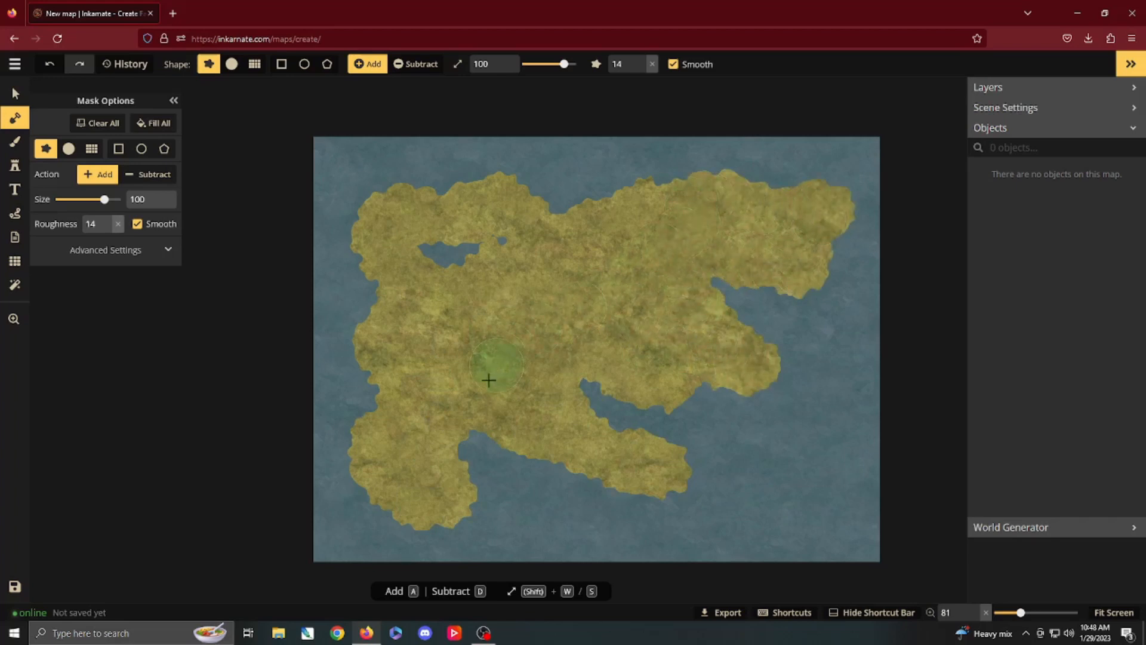
{"action": "mouse_move", "coordinate": [489, 379]}
{"action": "left_mouse_down"}
{"action": "mouse_move", "coordinate": [550, 503]}
{"action": "mouse_move", "coordinate": [558, 473]}
{"action": "left_mouse_up"}
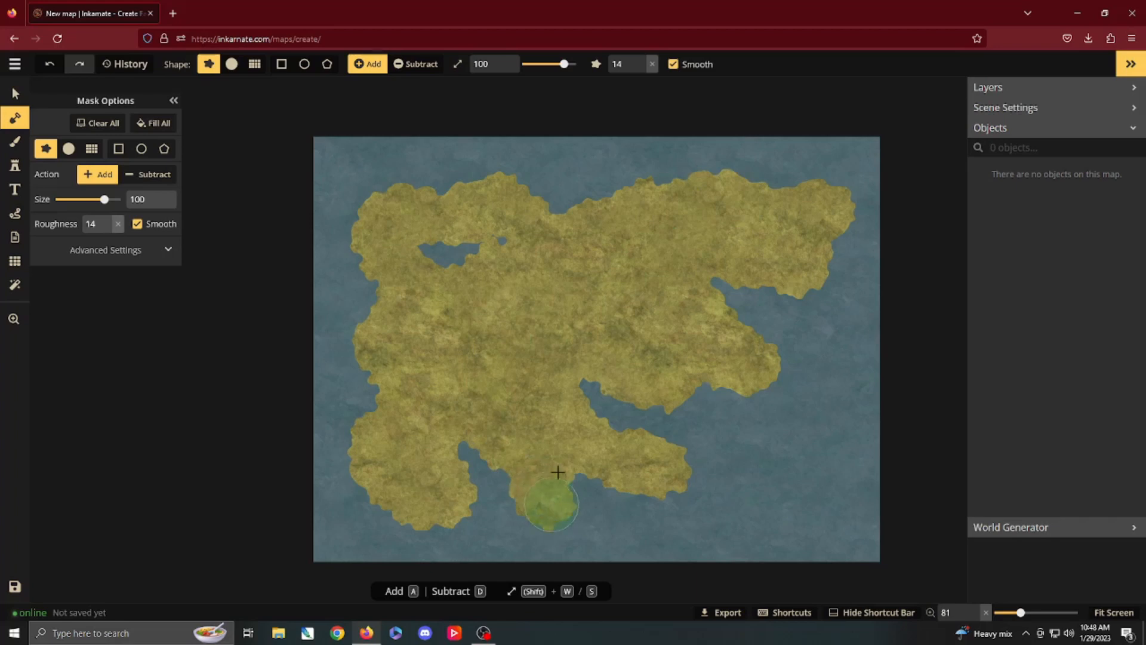
Step: Extend the continent's eastern peninsula toward the southeast with a size 92 land brush, and reduce the brush to 82
{"action": "key", "text": "s"}
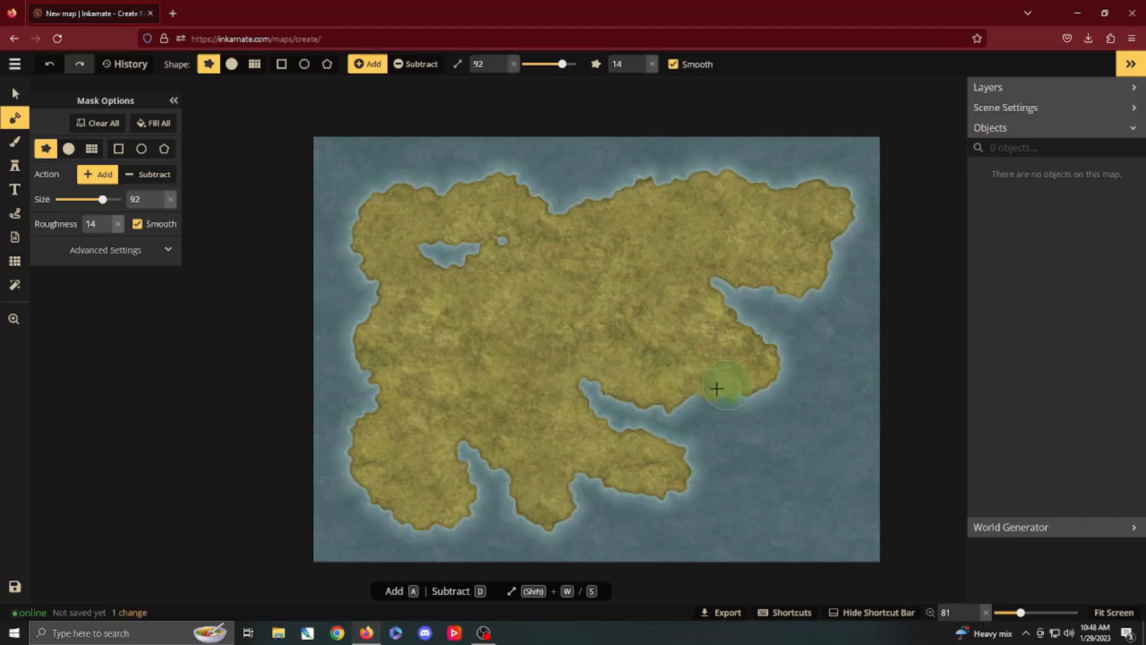
{"action": "mouse_move", "coordinate": [717, 388]}
{"action": "left_mouse_down"}
{"action": "mouse_move", "coordinate": [821, 415]}
{"action": "mouse_move", "coordinate": [740, 353]}
{"action": "mouse_move", "coordinate": [764, 373]}
{"action": "mouse_move", "coordinate": [705, 370]}
{"action": "left_mouse_up"}
{"action": "key", "text": "shift+s"}
{"action": "key", "text": "shift+s"}
{"action": "key", "text": "shift+s"}
{"action": "key", "text": "shift+s"}
{"action": "key", "text": "shift+s"}
{"action": "key", "text": "shift+s"}
{"action": "key", "text": "shift+s"}
{"action": "key", "text": "shift+s"}
{"action": "key", "text": "shift+s"}
{"action": "key", "text": "shift+s"}
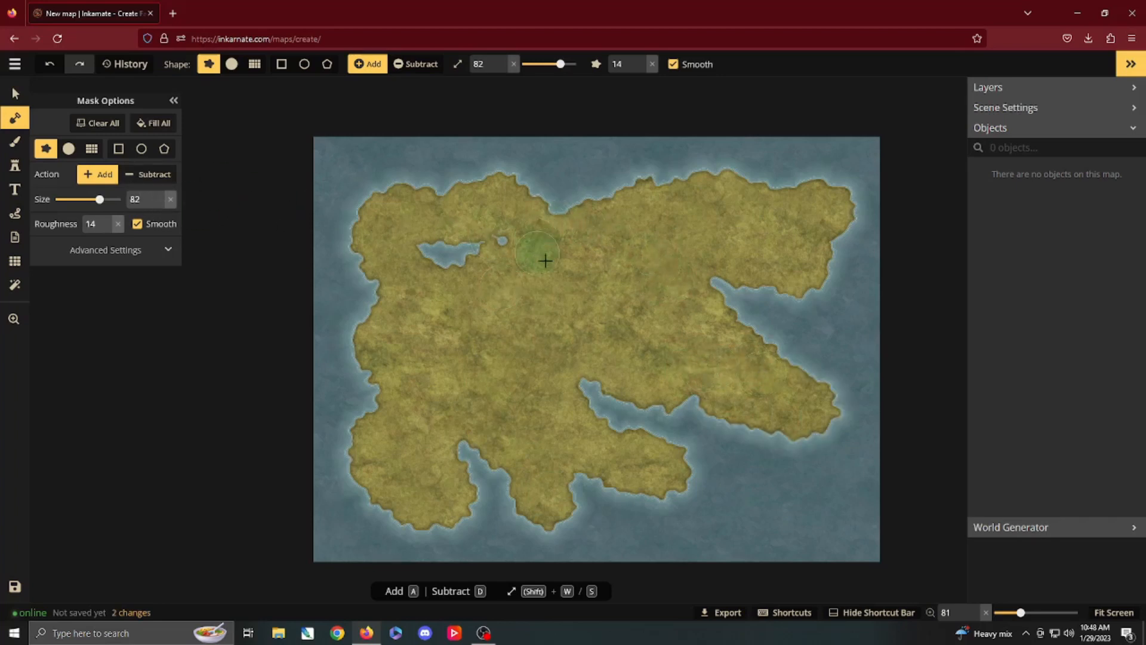
Step: Subtract land at brush size 30 to carve a lake in the west and a winding channel inland from the north coast
{"action": "left_click", "coordinate": [416, 65]}
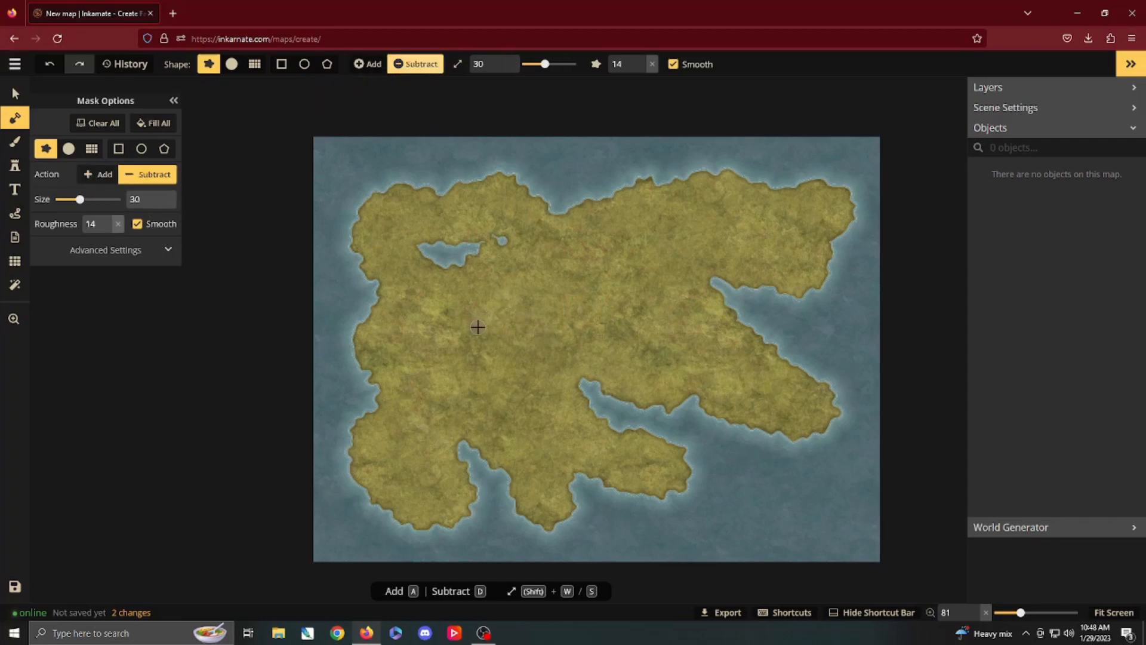
{"action": "mouse_move", "coordinate": [477, 325]}
{"action": "left_mouse_down"}
{"action": "mouse_move", "coordinate": [450, 328]}
{"action": "mouse_move", "coordinate": [463, 377]}
{"action": "left_mouse_up"}
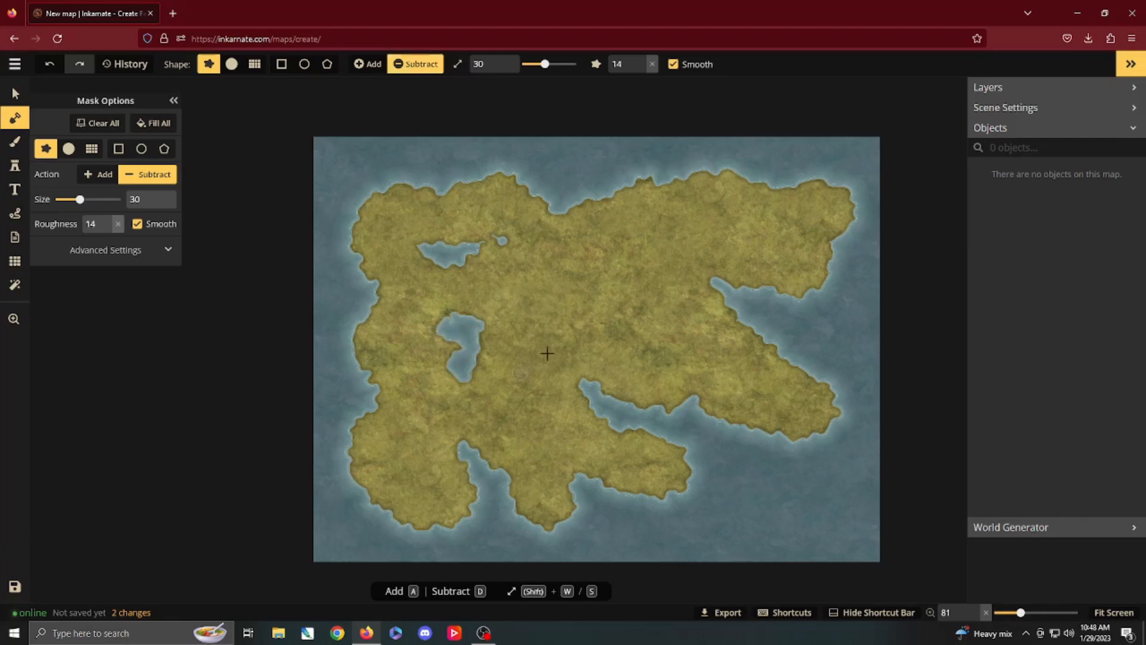
{"action": "mouse_move", "coordinate": [522, 307]}
{"action": "left_mouse_down"}
{"action": "mouse_move", "coordinate": [567, 280]}
{"action": "mouse_move", "coordinate": [584, 306]}
{"action": "mouse_move", "coordinate": [616, 301]}
{"action": "mouse_move", "coordinate": [623, 277]}
{"action": "mouse_move", "coordinate": [688, 222]}
{"action": "mouse_move", "coordinate": [678, 193]}
{"action": "mouse_move", "coordinate": [677, 164]}
{"action": "left_mouse_up"}
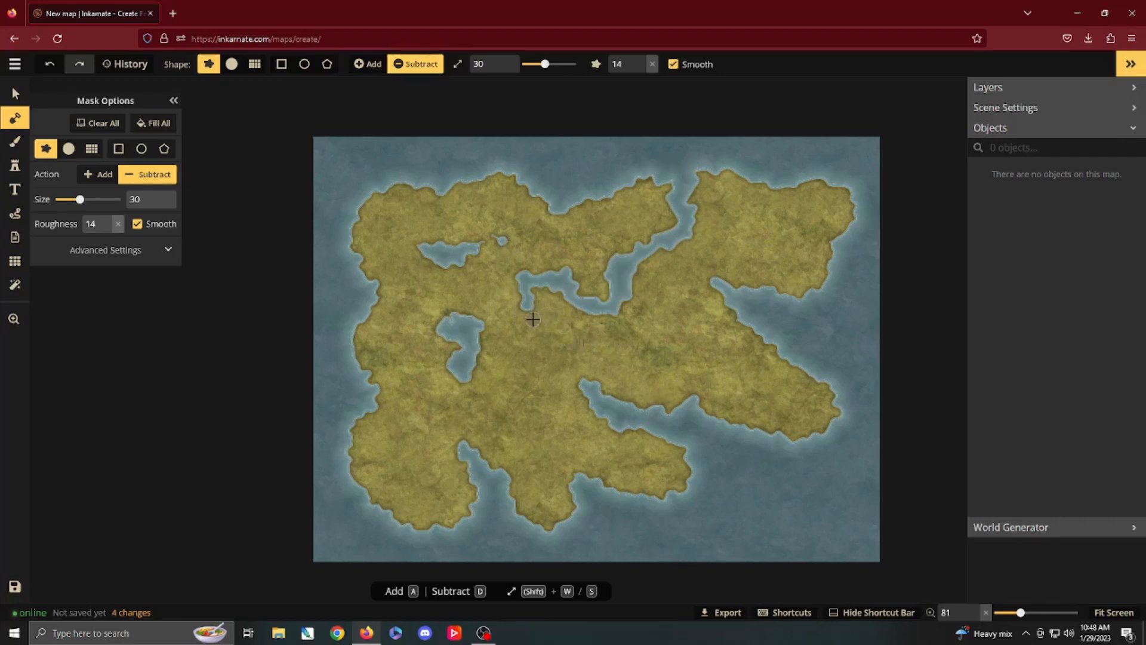
Step: Choose the Brown Mountains stamp from the Core pack of the Fantasy World stamp catalog
{"action": "left_click", "coordinate": [15, 169]}
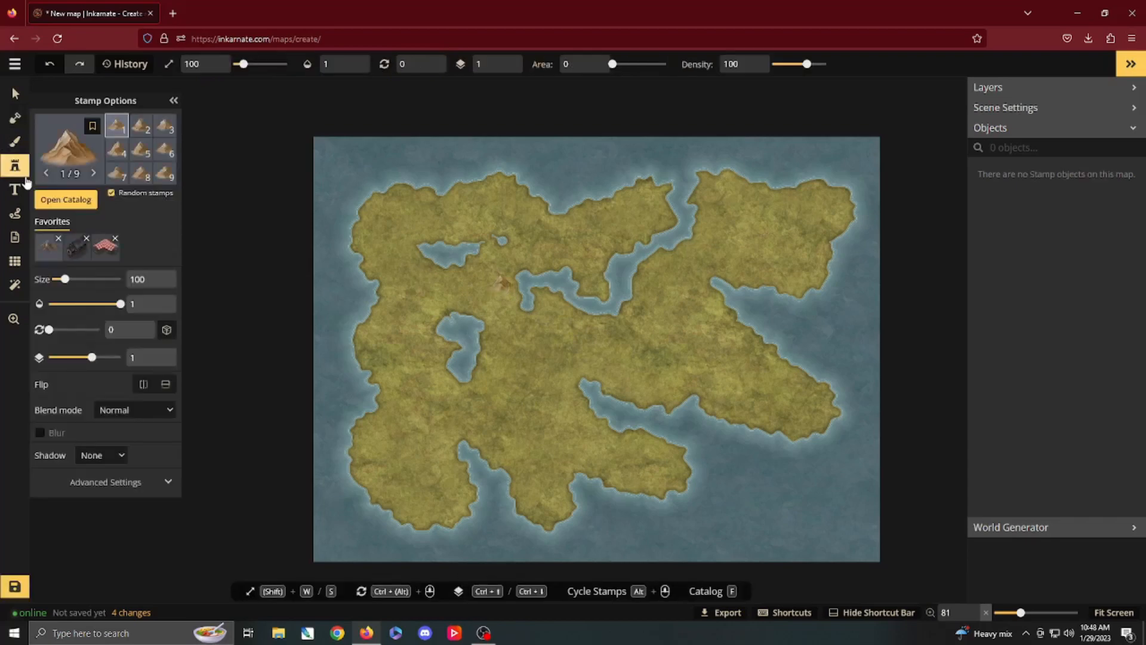
{"action": "left_click", "coordinate": [55, 203]}
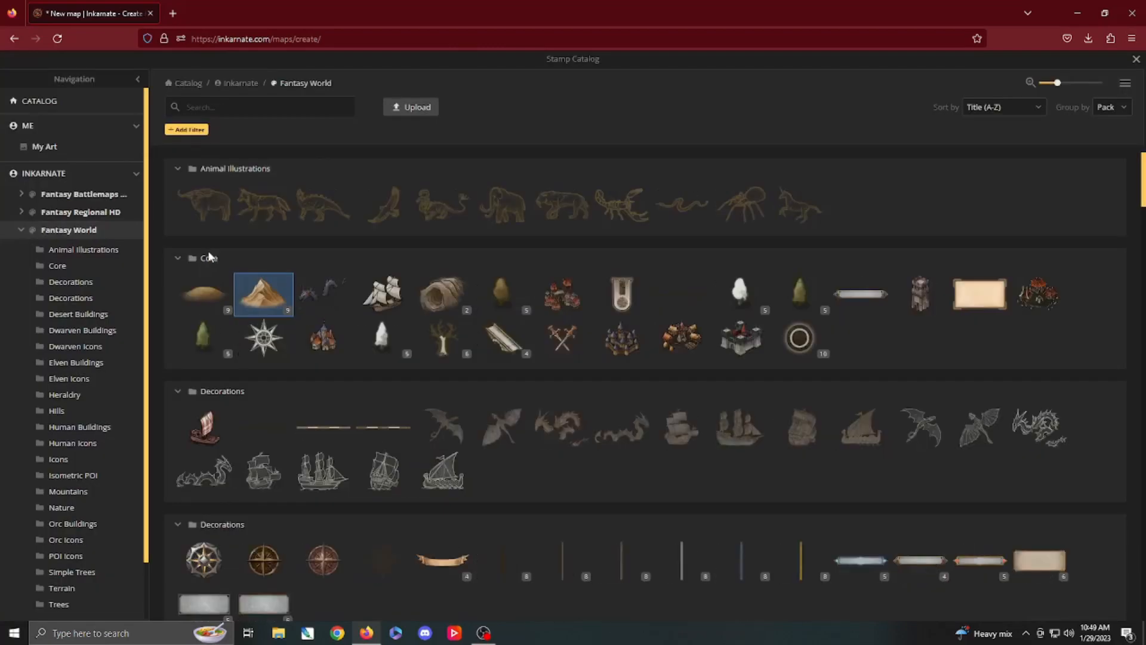
{"action": "mouse_move", "coordinate": [266, 301]}
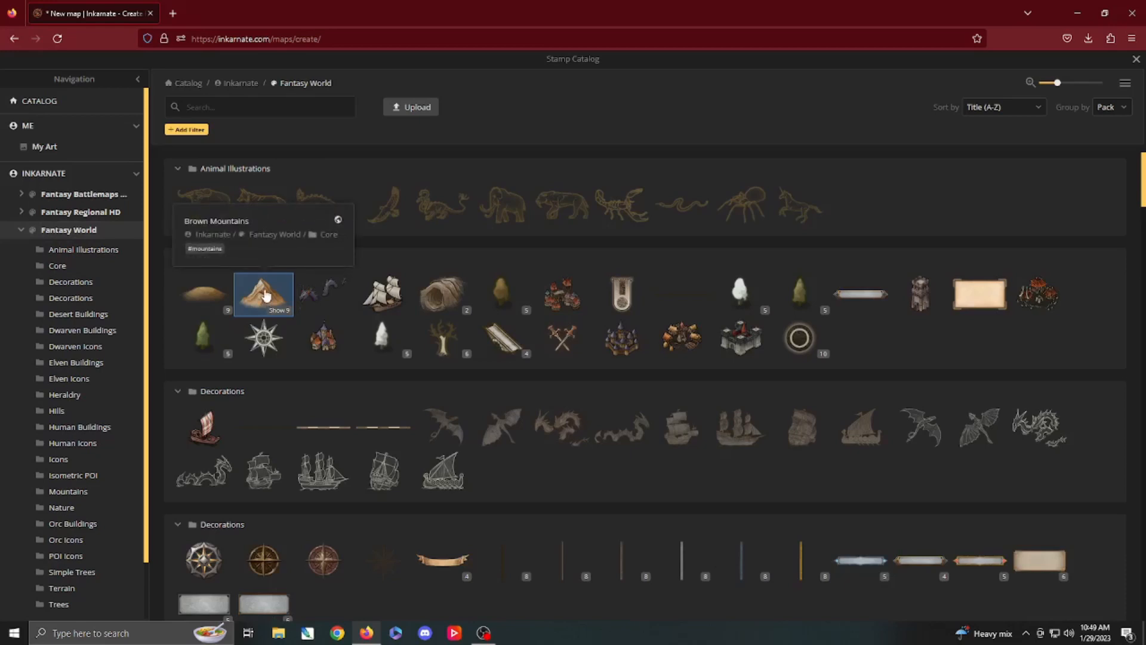
{"action": "left_click", "coordinate": [265, 294]}
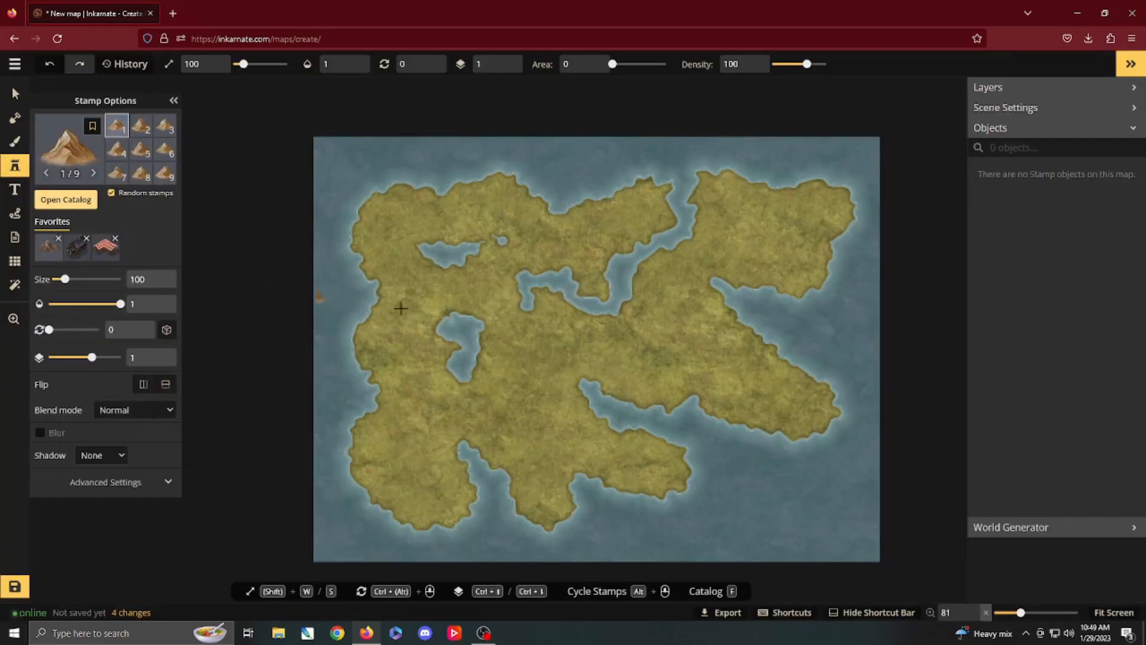
Step: Enlarge the mountain stamp to 164 and place the first peak just south of the northwestern lake
{"action": "scroll", "coordinate": [430, 312], "scroll_direction": "up", "scroll_amount": 3}
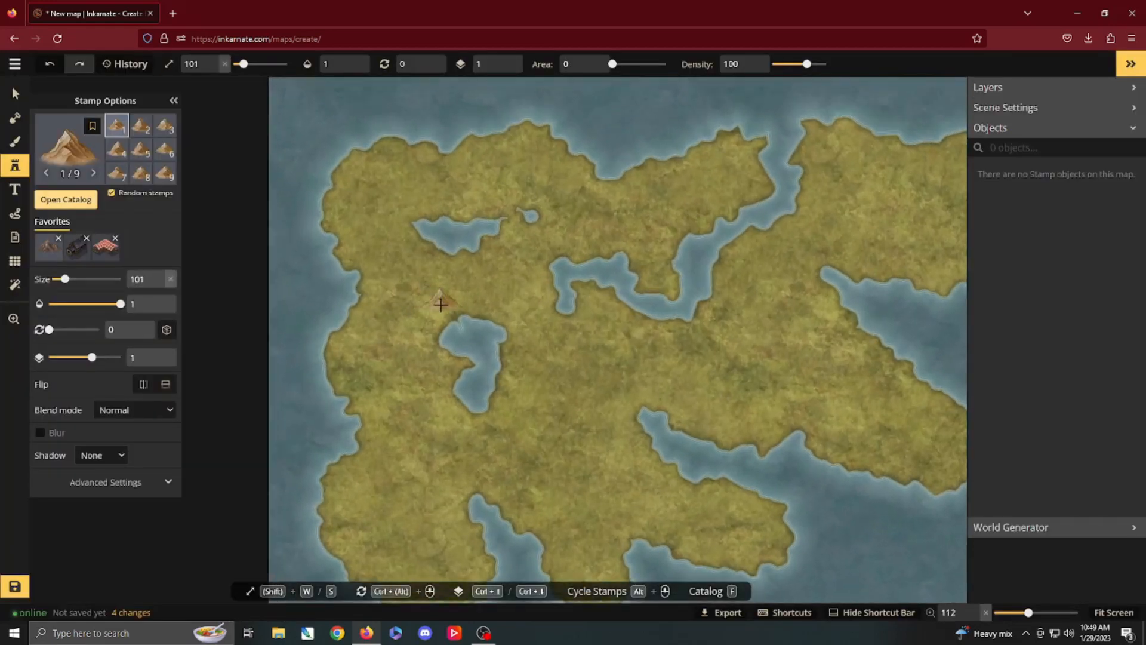
{"action": "key", "text": "w"}
{"action": "key", "text": "w"}
{"action": "key", "text": "w"}
{"action": "key", "text": "w"}
{"action": "key", "text": "w"}
{"action": "key", "text": "w"}
{"action": "key", "text": "w"}
{"action": "key", "text": "w"}
{"action": "key", "text": "w"}
{"action": "key", "text": "w"}
{"action": "key", "text": "w"}
{"action": "key", "text": "w"}
{"action": "key", "text": "w"}
{"action": "key", "text": "w"}
{"action": "key", "text": "w"}
{"action": "key", "text": "w"}
{"action": "key", "text": "w"}
{"action": "key", "text": "w"}
{"action": "key", "text": "w"}
{"action": "key", "text": "w"}
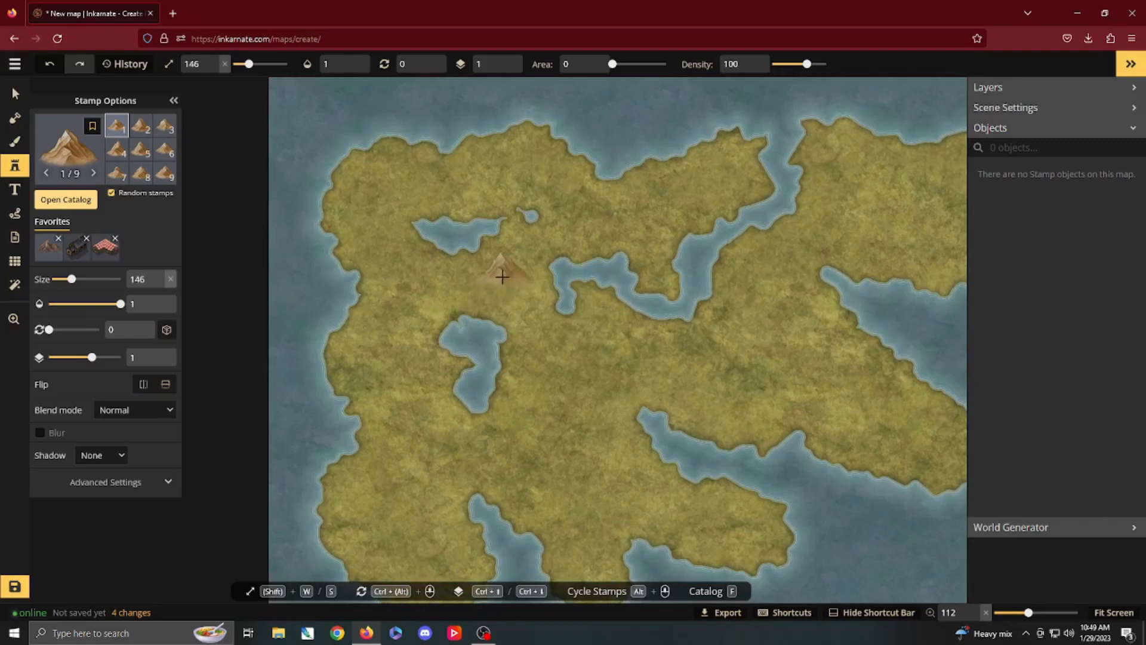
{"action": "key", "text": "w"}
{"action": "key", "text": "w"}
{"action": "key", "text": "w"}
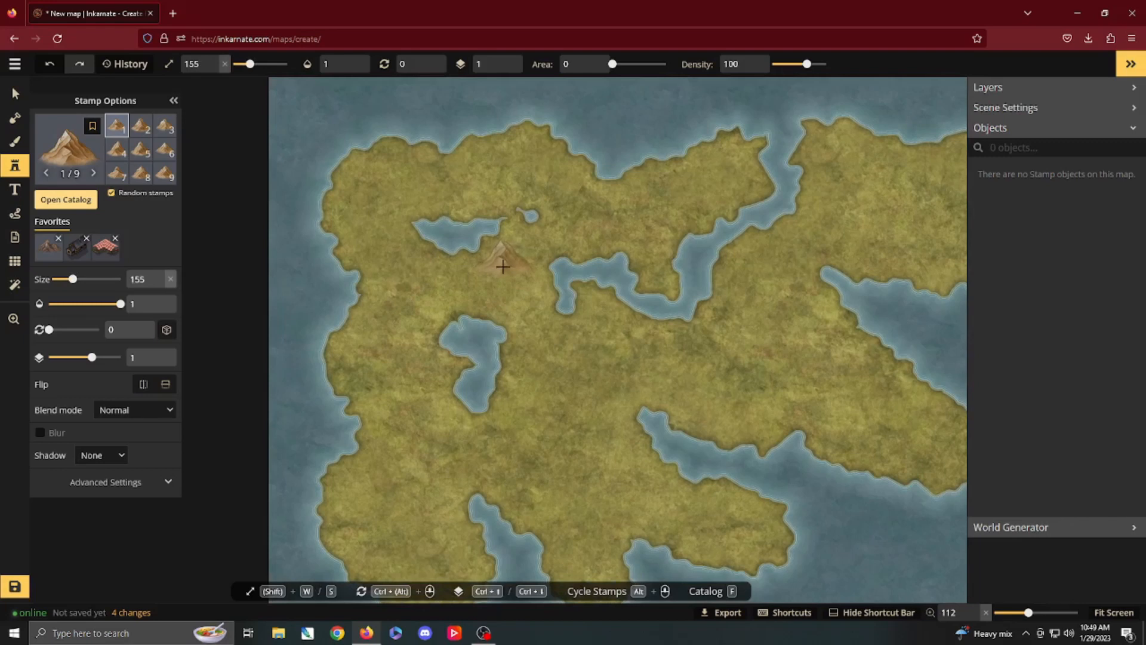
{"action": "key", "text": "w"}
{"action": "key", "text": "w"}
{"action": "key", "text": "w"}
{"action": "left_click", "coordinate": [503, 267]}
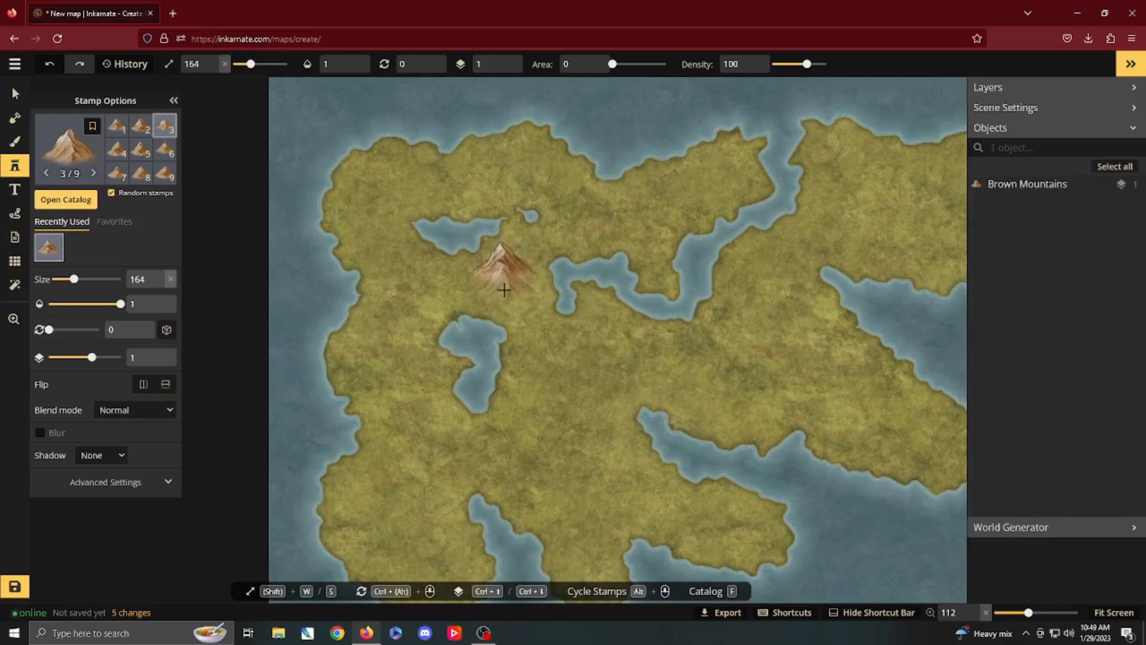
Step: Continue the mountain range southeast past the western lake, shrinking the stamps gradually to 130
{"action": "left_click", "coordinate": [504, 292]}
{"action": "left_click", "coordinate": [517, 298]}
{"action": "key", "text": "s"}
{"action": "key", "text": "s"}
{"action": "key", "text": "s"}
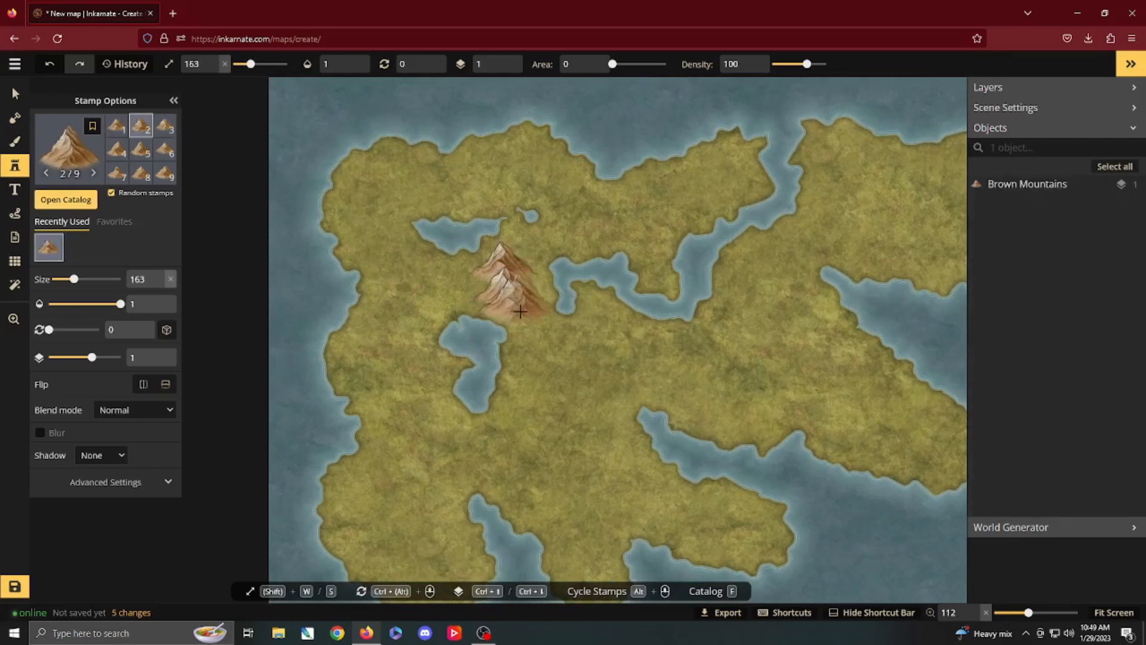
{"action": "left_click", "coordinate": [527, 304]}
{"action": "key", "text": "s"}
{"action": "key", "text": "s"}
{"action": "key", "text": "s"}
{"action": "key", "text": "s"}
{"action": "key", "text": "s"}
{"action": "left_click", "coordinate": [537, 324]}
{"action": "left_click", "coordinate": [548, 329]}
{"action": "left_click", "coordinate": [573, 342]}
{"action": "left_click", "coordinate": [559, 358]}
{"action": "left_click", "coordinate": [540, 365]}
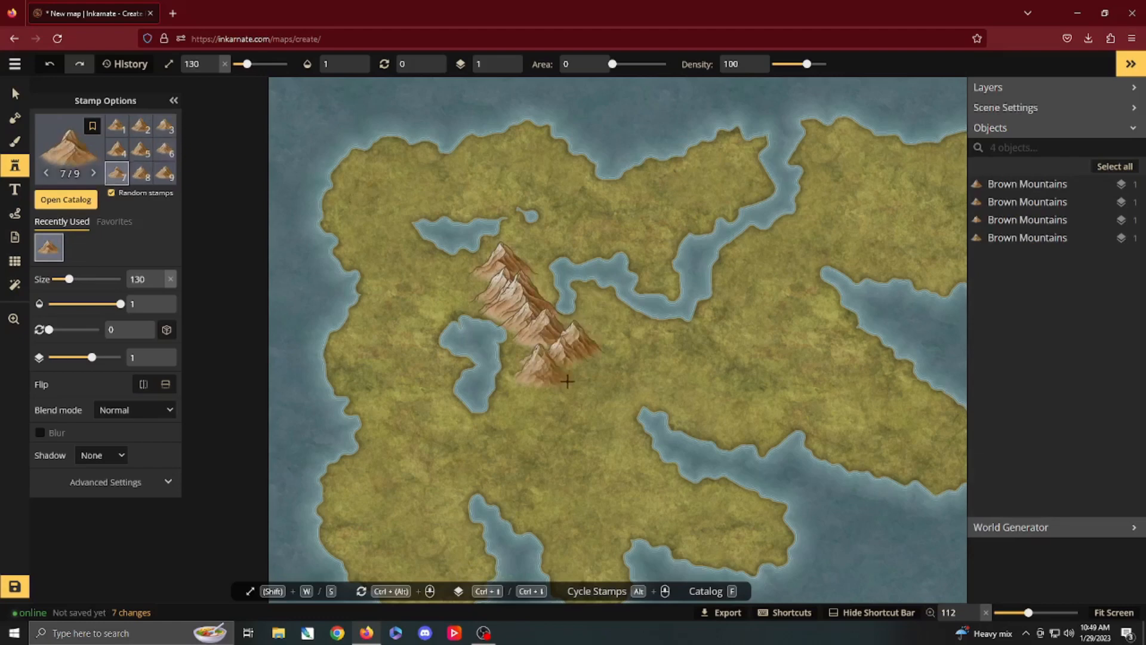
Step: Add more peaks at the range's southeastern end, reducing the stamp size to 103
{"action": "left_click", "coordinate": [574, 374]}
{"action": "left_click", "coordinate": [600, 368]}
{"action": "left_click", "coordinate": [561, 387]}
{"action": "left_click", "coordinate": [605, 397]}
{"action": "key", "text": "s"}
{"action": "key", "text": "s"}
{"action": "key", "text": "s"}
{"action": "left_click", "coordinate": [616, 382]}
{"action": "key", "text": "s"}
{"action": "key", "text": "s"}
{"action": "key", "text": "s"}
{"action": "key", "text": "s"}
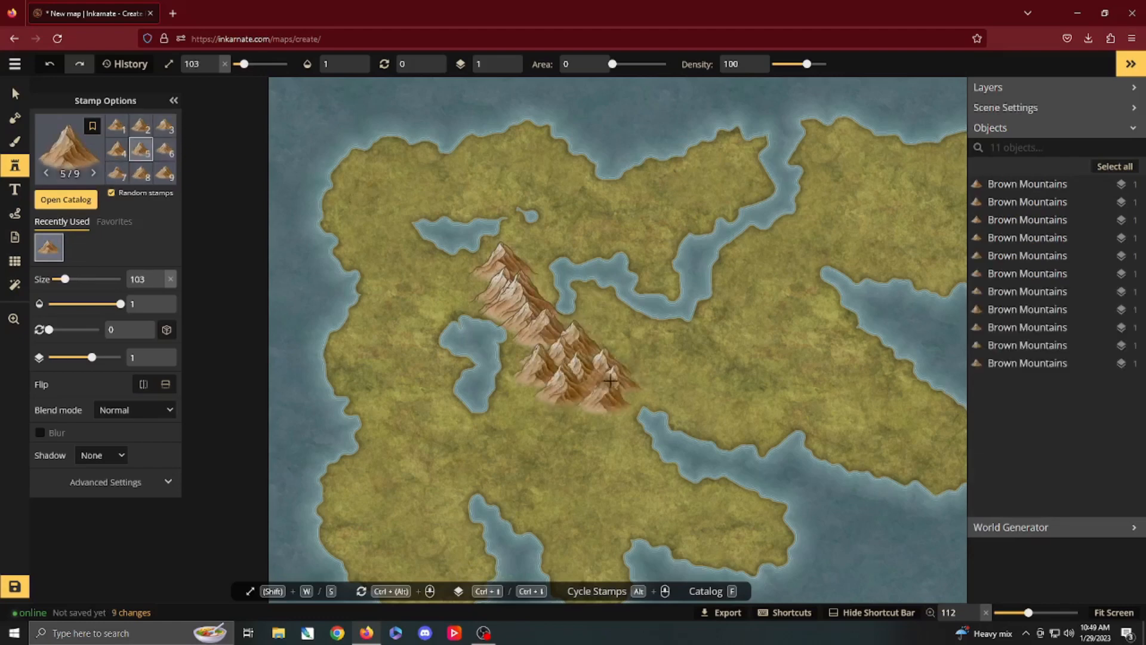
Step: Widen the southeastern part of the range with mountain stamps at size 97, filling its eastern, southern and western edges
{"action": "left_click", "coordinate": [624, 356]}
{"action": "left_click", "coordinate": [609, 348]}
{"action": "left_click", "coordinate": [582, 337]}
{"action": "left_click", "coordinate": [611, 339]}
{"action": "left_click", "coordinate": [647, 371]}
{"action": "left_click", "coordinate": [636, 387]}
{"action": "left_click", "coordinate": [625, 381]}
{"action": "left_click", "coordinate": [610, 408]}
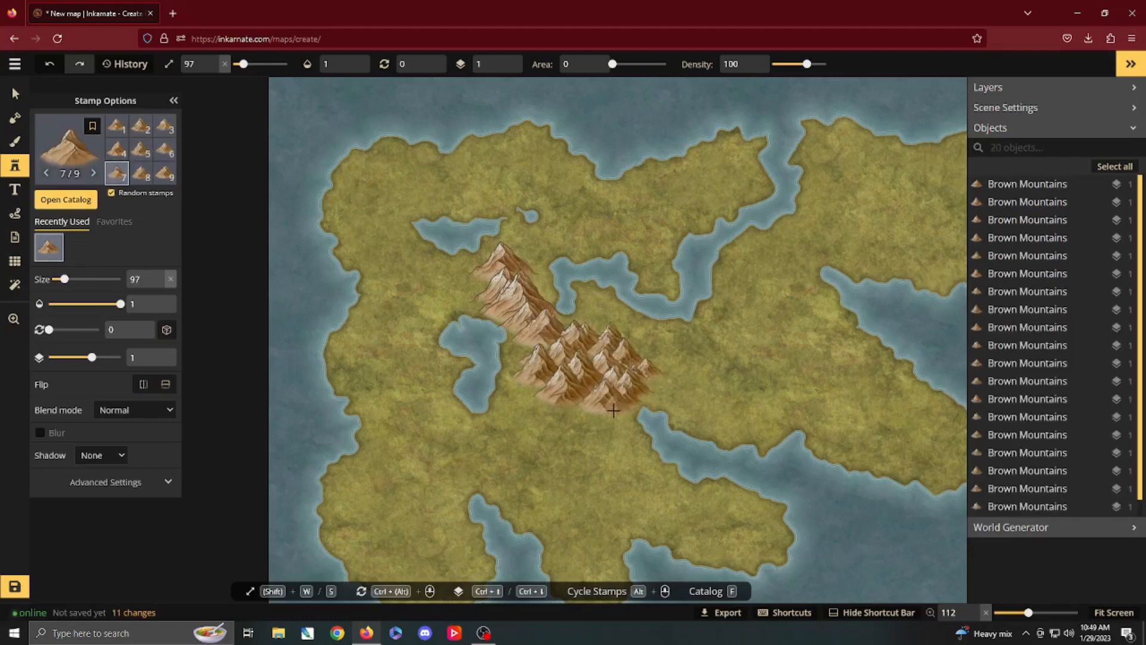
{"action": "left_click", "coordinate": [591, 412]}
{"action": "left_click", "coordinate": [562, 409]}
{"action": "left_click", "coordinate": [534, 374]}
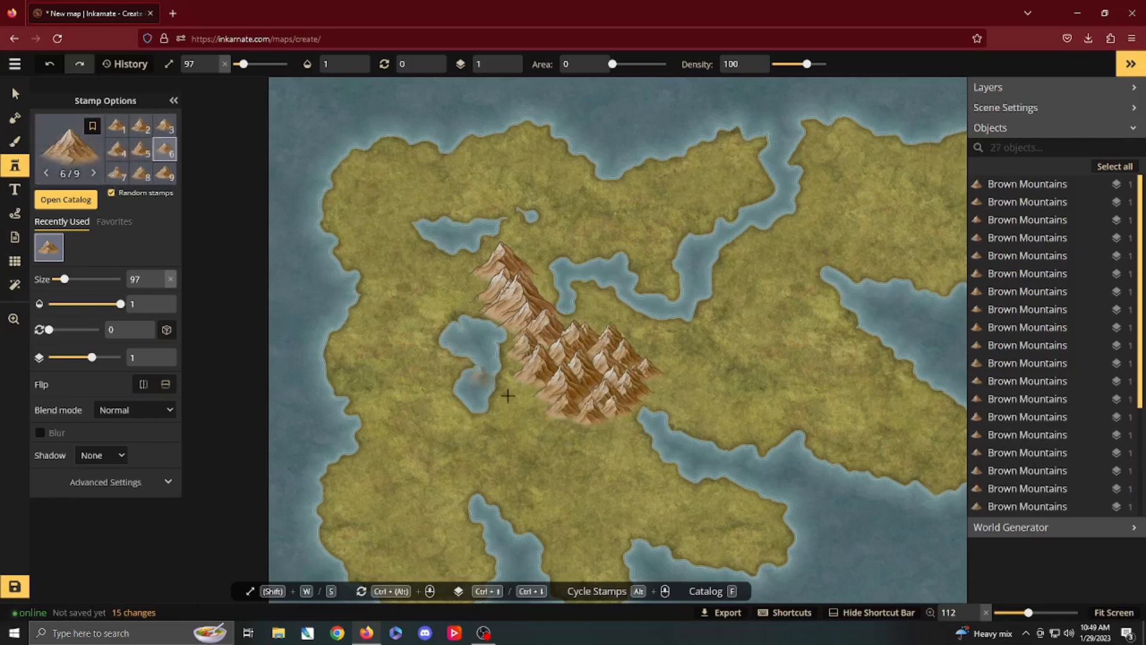
Step: Extend the range south into the two southern peninsulas with mountain stamps shrinking to size 57
{"action": "mouse_move", "coordinate": [541, 413]}
{"action": "left_mouse_down"}
{"action": "mouse_move", "coordinate": [602, 432]}
{"action": "mouse_move", "coordinate": [546, 435]}
{"action": "mouse_move", "coordinate": [594, 449]}
{"action": "mouse_move", "coordinate": [552, 454]}
{"action": "mouse_move", "coordinate": [615, 460]}
{"action": "mouse_move", "coordinate": [562, 470]}
{"action": "mouse_move", "coordinate": [615, 503]}
{"action": "mouse_move", "coordinate": [631, 482]}
{"action": "mouse_move", "coordinate": [585, 462]}
{"action": "mouse_move", "coordinate": [584, 489]}
{"action": "mouse_move", "coordinate": [572, 486]}
{"action": "mouse_move", "coordinate": [617, 507]}
{"action": "left_mouse_up"}
{"action": "key", "text": "s"}
{"action": "key", "text": "s"}
{"action": "key", "text": "s"}
{"action": "key", "text": "s"}
{"action": "key", "text": "s"}
{"action": "mouse_move", "coordinate": [617, 508]}
{"action": "left_mouse_down"}
{"action": "mouse_move", "coordinate": [560, 498]}
{"action": "mouse_move", "coordinate": [586, 498]}
{"action": "mouse_move", "coordinate": [608, 517]}
{"action": "mouse_move", "coordinate": [581, 421]}
{"action": "mouse_move", "coordinate": [654, 445]}
{"action": "mouse_move", "coordinate": [609, 411]}
{"action": "left_mouse_up"}
{"action": "key", "text": "space"}
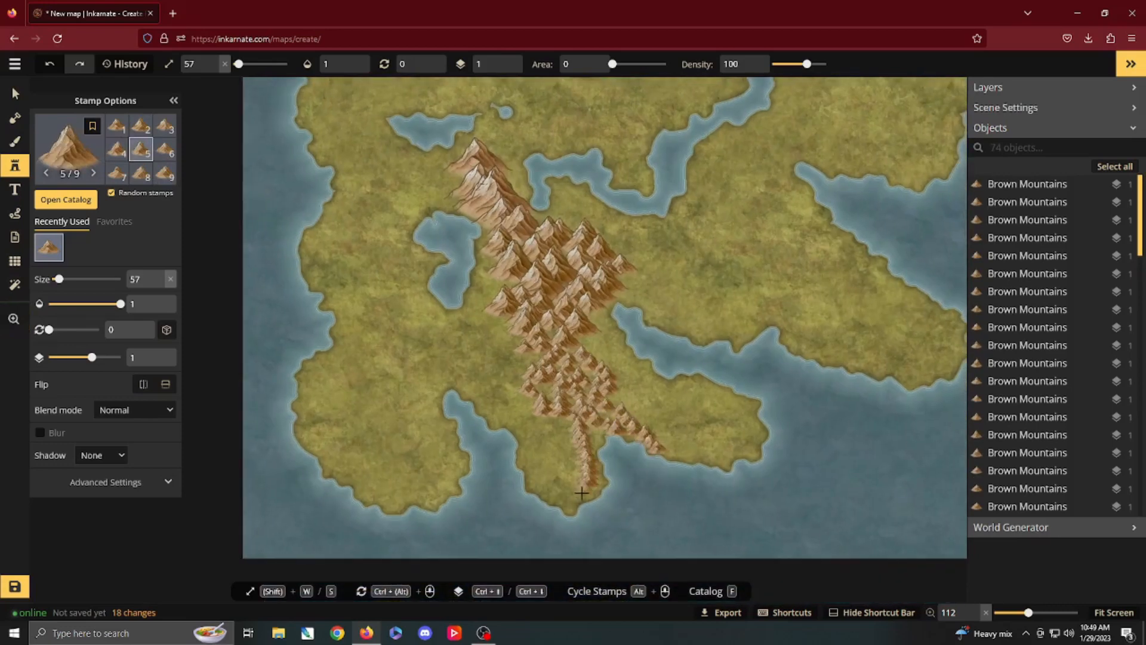
Step: Thicken the southern tail of the range with more mountains, raising the stamp size to 75
{"action": "mouse_move", "coordinate": [582, 493]}
{"action": "left_mouse_down"}
{"action": "mouse_move", "coordinate": [562, 443]}
{"action": "mouse_move", "coordinate": [572, 481]}
{"action": "left_mouse_up"}
{"action": "key", "text": "w"}
{"action": "key", "text": "w"}
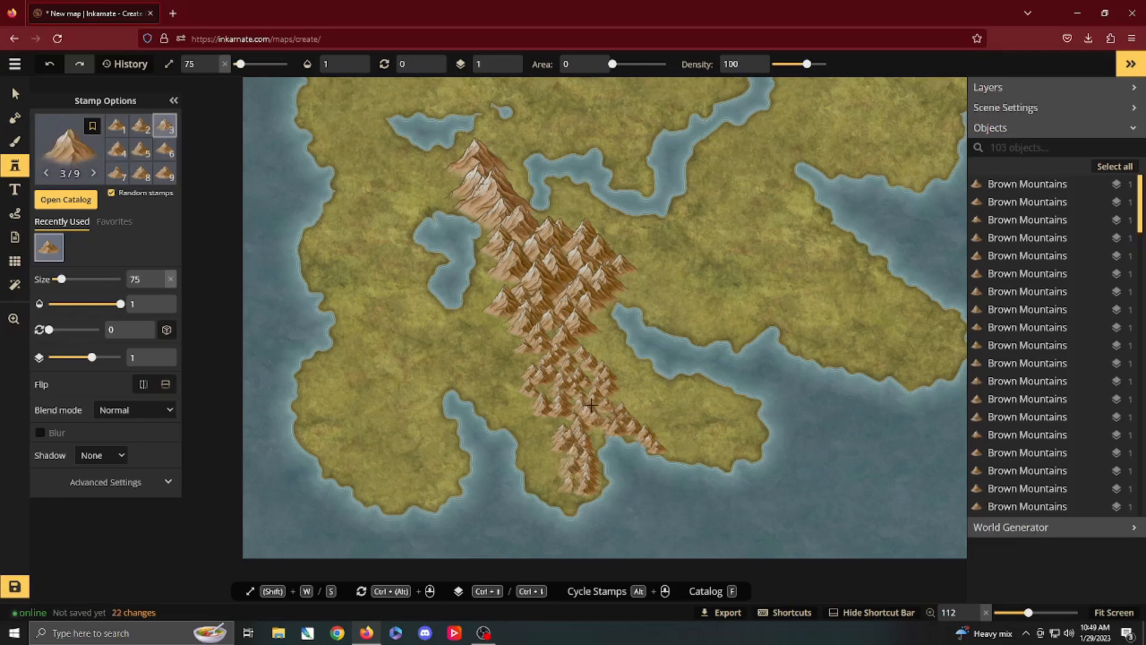
{"action": "left_click_drag", "start_coordinate": [569, 399], "coordinate": [542, 391]}
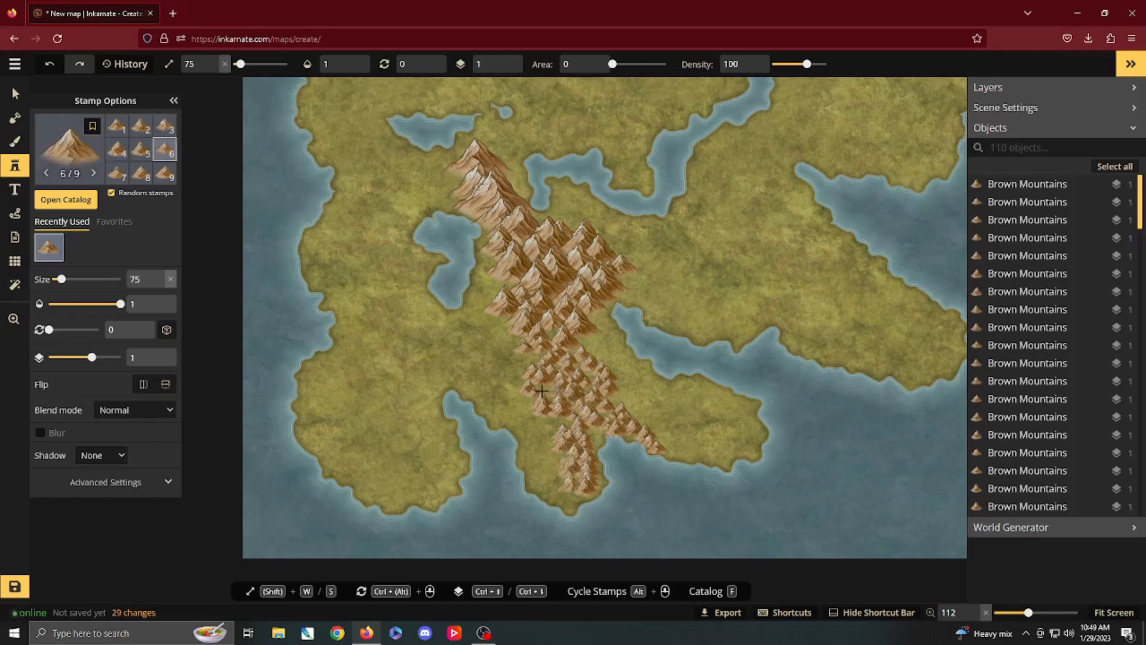
Step: Fill the gaps between the range's broad middle and its narrow southern tail with size 75 mountains
{"action": "left_click", "coordinate": [589, 388]}
{"action": "left_click", "coordinate": [547, 354]}
{"action": "left_click", "coordinate": [540, 354]}
{"action": "left_click", "coordinate": [540, 344]}
{"action": "left_click", "coordinate": [583, 343]}
{"action": "left_click", "coordinate": [571, 362]}
{"action": "left_click", "coordinate": [528, 353]}
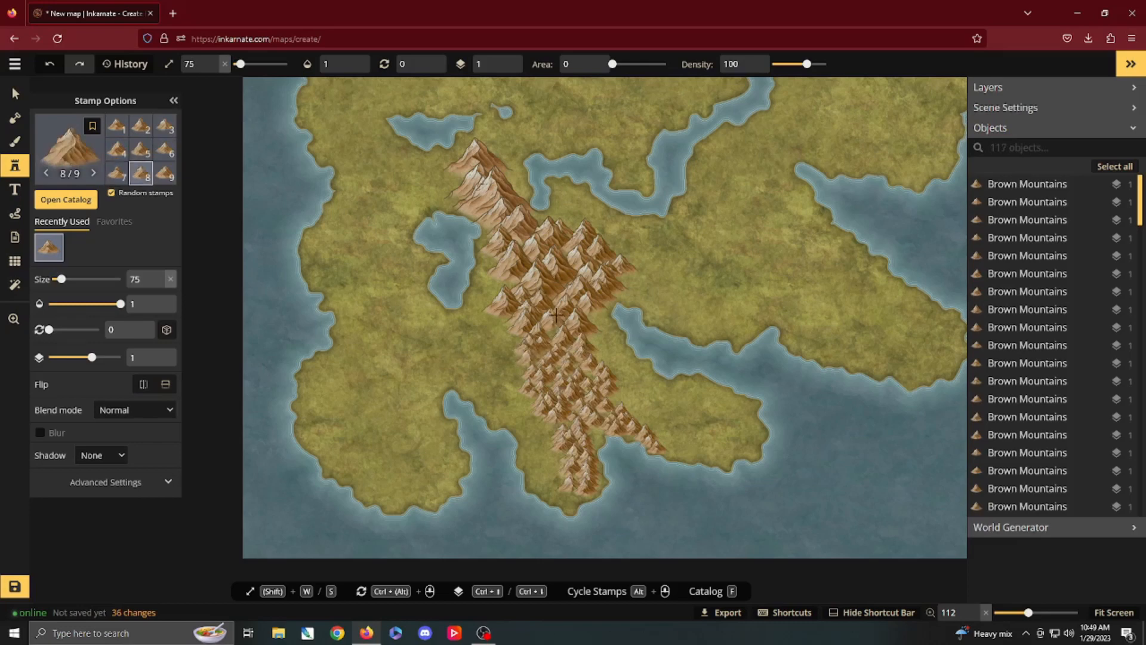
Step: Surround the large peaks at the range's northern end with size 75 mountains on both flanks
{"action": "left_click", "coordinate": [566, 280]}
{"action": "left_click", "coordinate": [506, 158]}
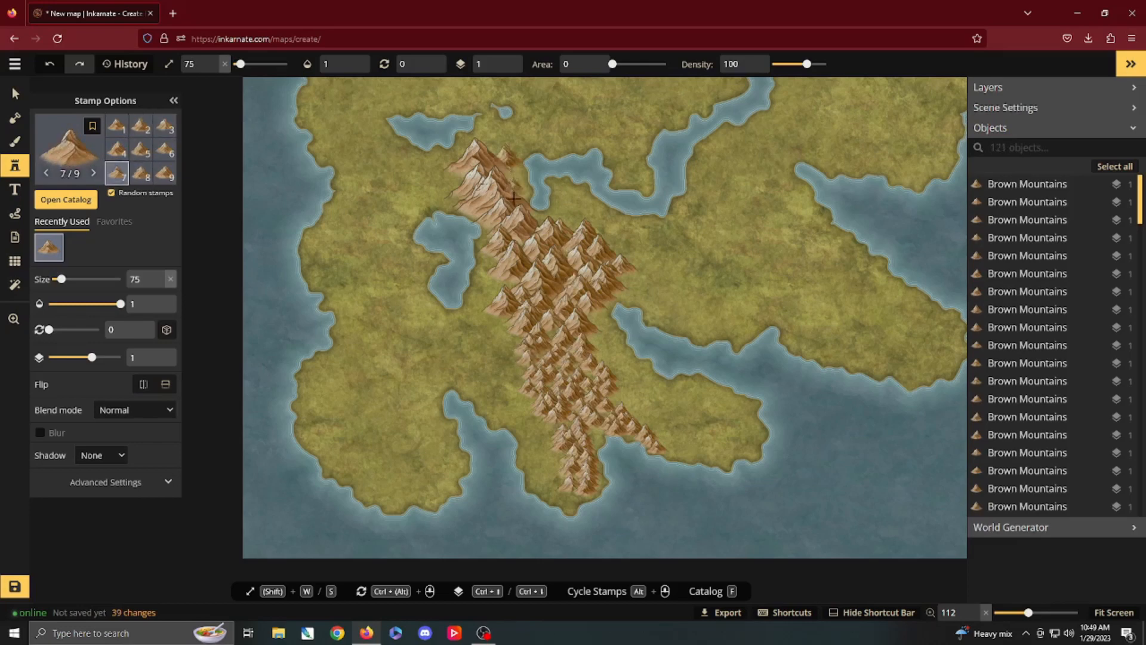
{"action": "left_click", "coordinate": [508, 177]}
{"action": "left_click", "coordinate": [498, 170]}
{"action": "left_click", "coordinate": [468, 169]}
{"action": "left_click", "coordinate": [454, 172]}
{"action": "left_click", "coordinate": [450, 181]}
{"action": "left_click", "coordinate": [452, 195]}
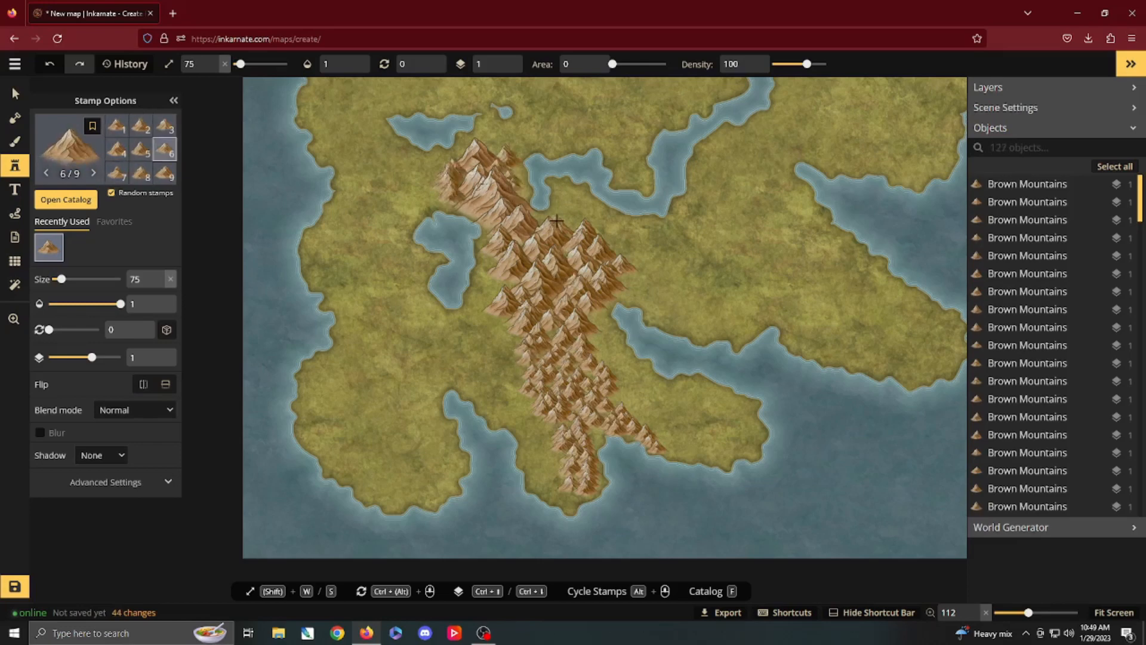
Step: Fill in the middle of the range and its western edge beside the lake with size 75 mountains
{"action": "left_click", "coordinate": [526, 224]}
{"action": "left_click", "coordinate": [515, 236]}
{"action": "left_click", "coordinate": [500, 259]}
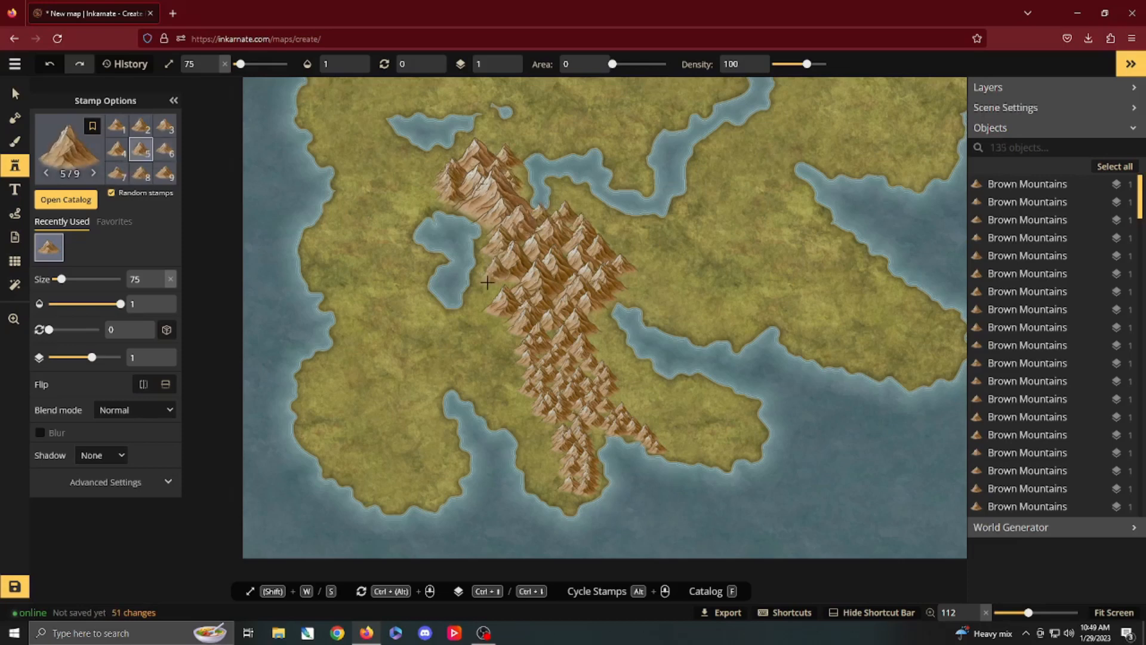
{"action": "left_click", "coordinate": [492, 278]}
{"action": "left_click", "coordinate": [495, 302]}
{"action": "left_click", "coordinate": [517, 309]}
Step: Start a new mountain cluster on the northwestern side of the northeastern peninsula, placing large peaks from size 161 down to 149
{"action": "key", "text": "space"}
{"action": "left_click_drag", "start_coordinate": [614, 231], "coordinate": [488, 369]}
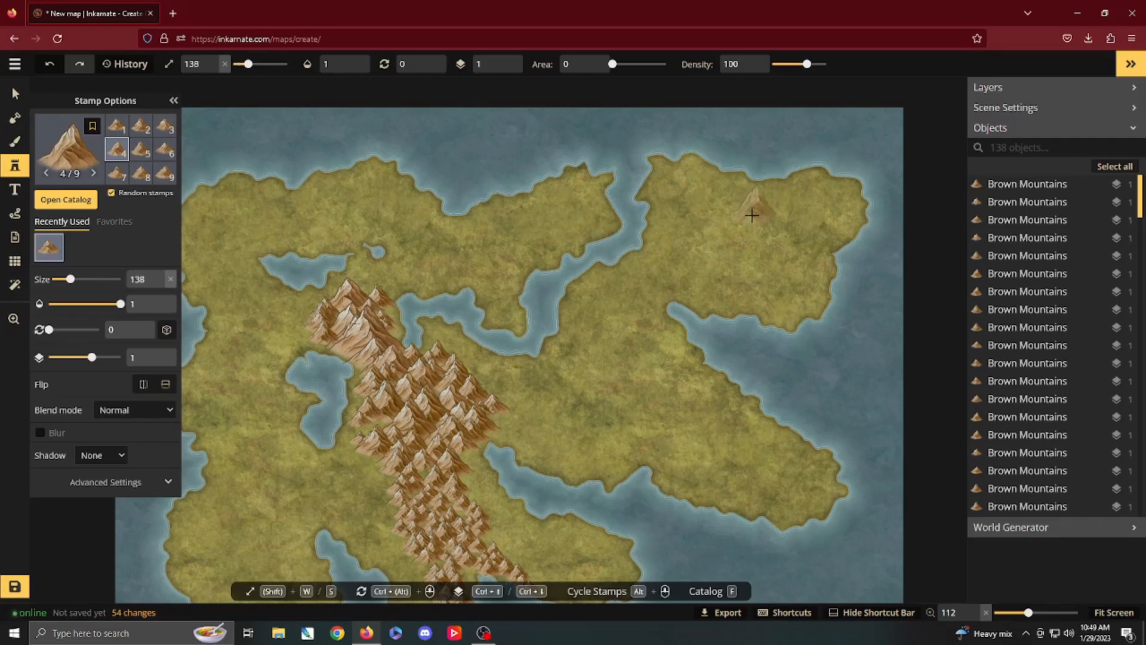
{"action": "key", "text": "w"}
{"action": "key", "text": "w"}
{"action": "key", "text": "w"}
{"action": "left_click", "coordinate": [736, 191]}
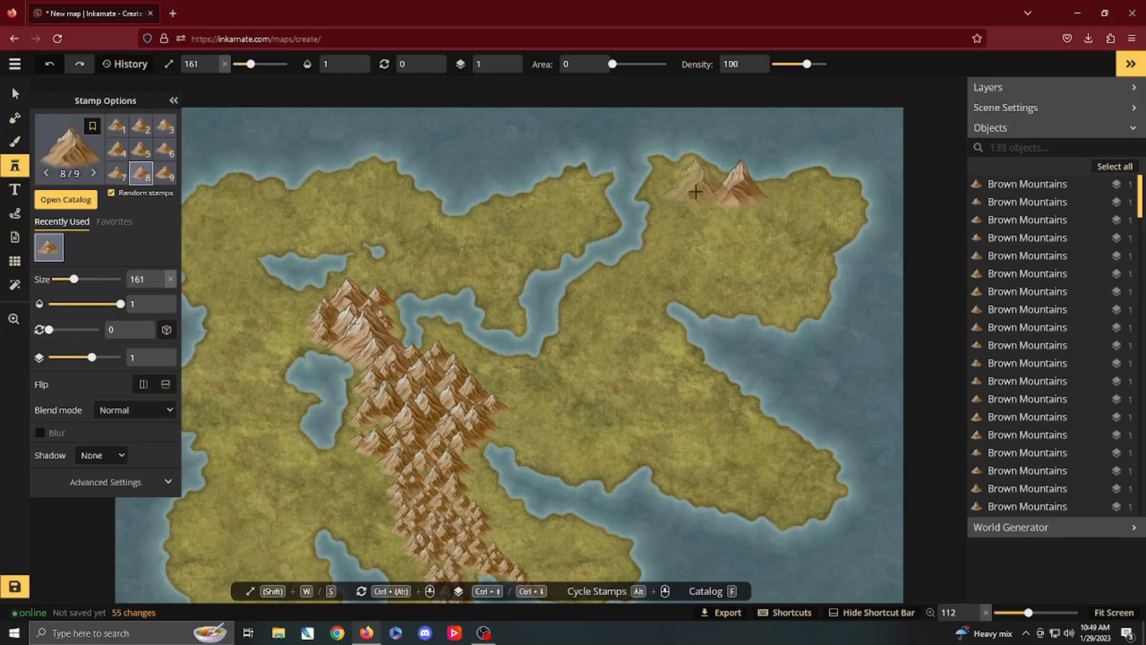
{"action": "key", "text": "s"}
{"action": "left_click", "coordinate": [696, 191]}
{"action": "left_click", "coordinate": [687, 204]}
{"action": "left_click", "coordinate": [680, 220]}
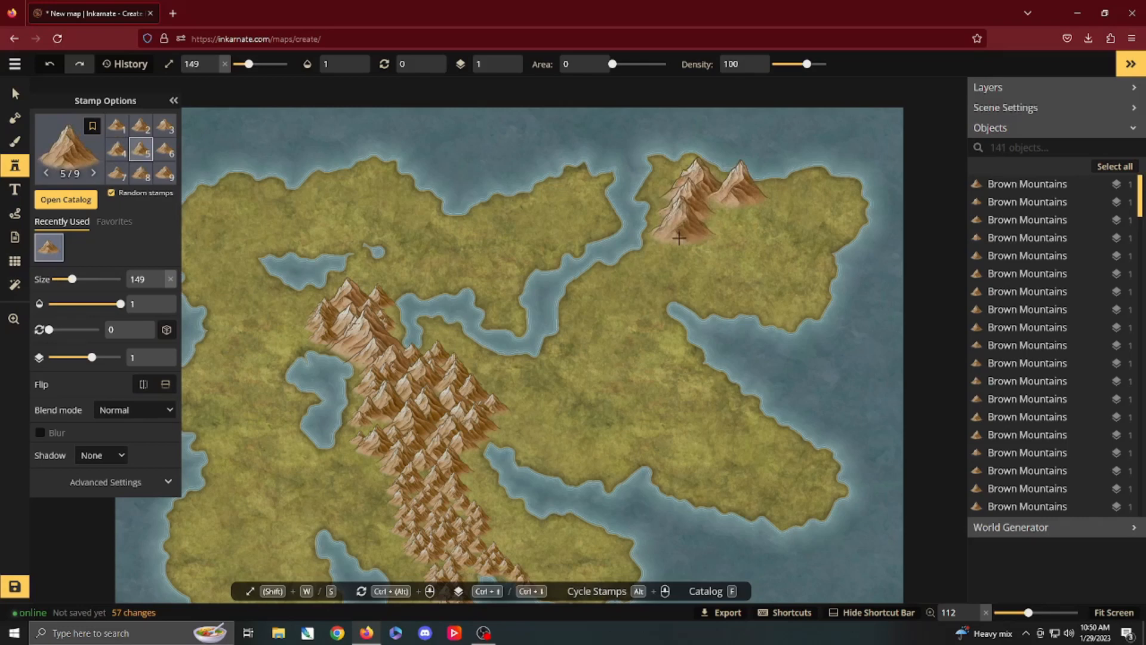
Step: Spread size 148 mountains east along the peninsula's northern coast and across the inside of the new cluster
{"action": "left_click", "coordinate": [709, 239]}
{"action": "key", "text": "s"}
{"action": "left_click", "coordinate": [770, 200]}
{"action": "left_click", "coordinate": [817, 194]}
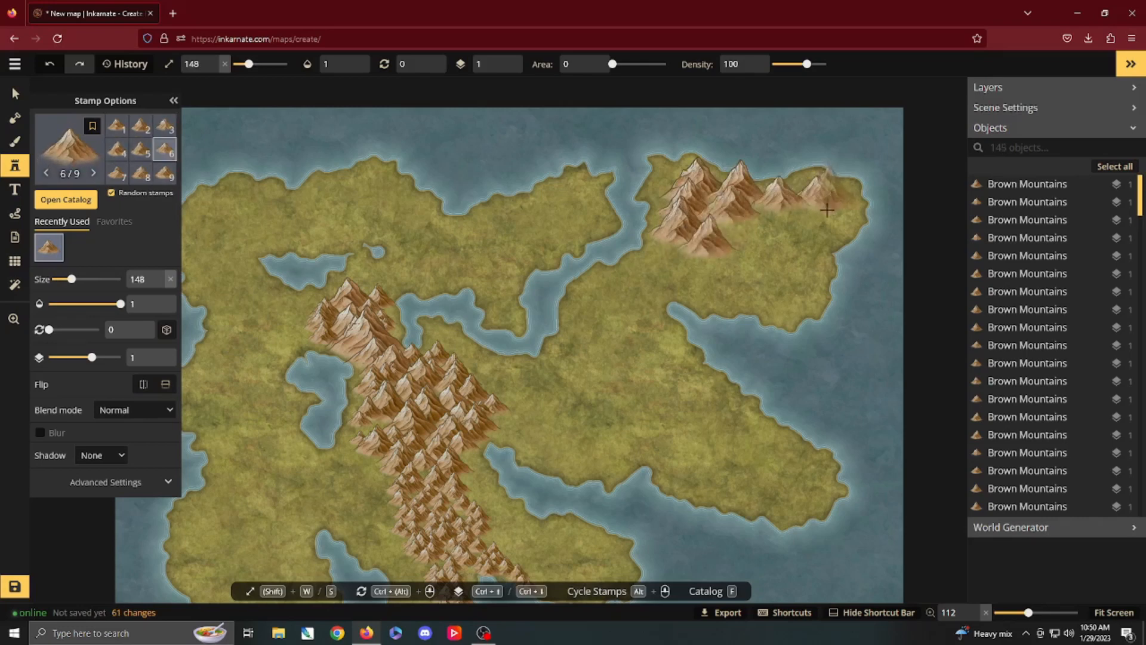
{"action": "left_click", "coordinate": [826, 210]}
{"action": "left_click", "coordinate": [804, 229]}
{"action": "left_click", "coordinate": [777, 221]}
{"action": "left_click", "coordinate": [757, 211]}
{"action": "left_click", "coordinate": [744, 232]}
{"action": "left_click", "coordinate": [755, 248]}
{"action": "left_click", "coordinate": [788, 256]}
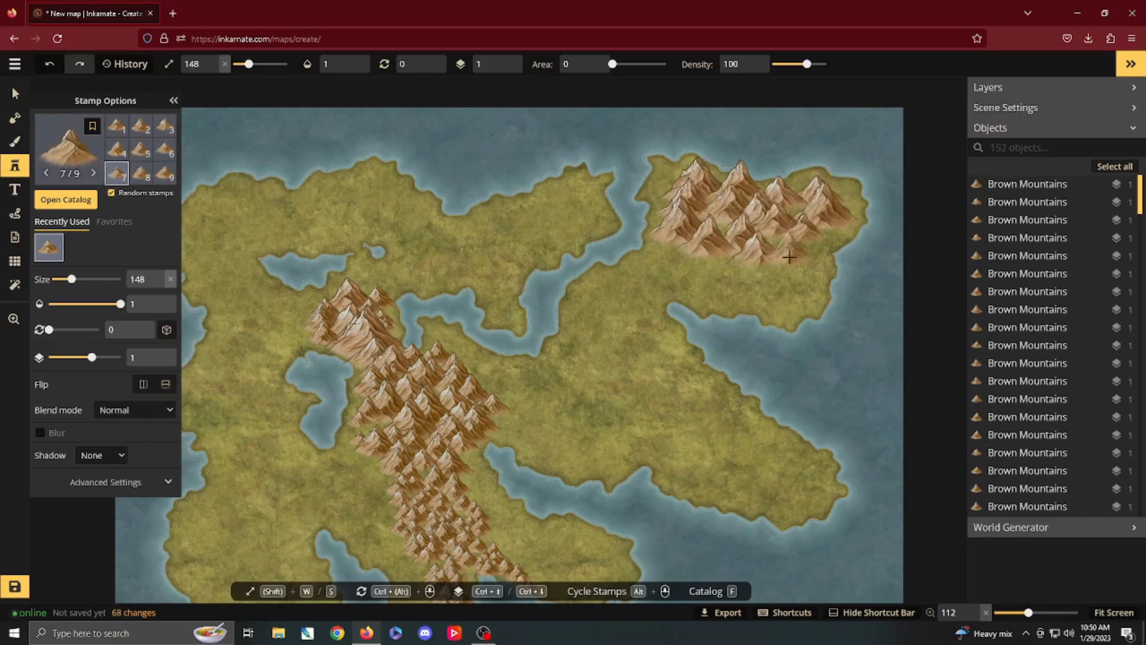
Step: Build up the southeastern side of the northeastern cluster with more mountains, lowering the stamp size to 136
{"action": "left_click", "coordinate": [807, 235]}
{"action": "key", "text": "s"}
{"action": "left_click", "coordinate": [796, 256]}
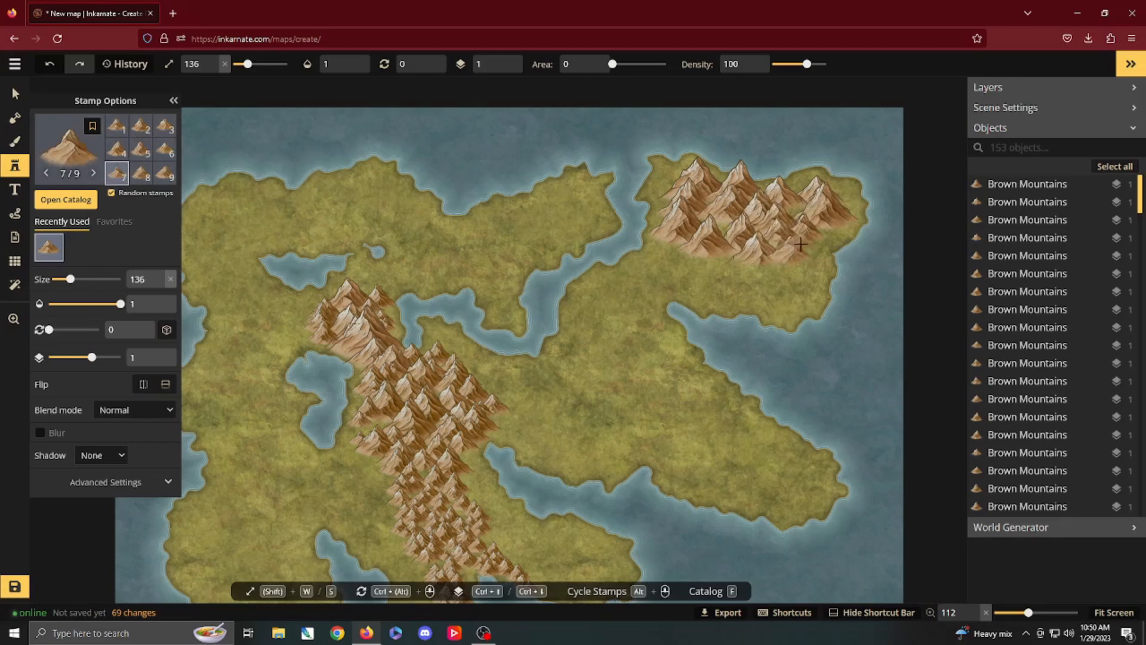
{"action": "left_click", "coordinate": [784, 275]}
{"action": "left_click", "coordinate": [751, 268]}
{"action": "left_click", "coordinate": [700, 252]}
Step: Complete the cluster's southwestern edge and fill its inner gaps with mountains of about size 135
{"action": "left_click", "coordinate": [663, 272]}
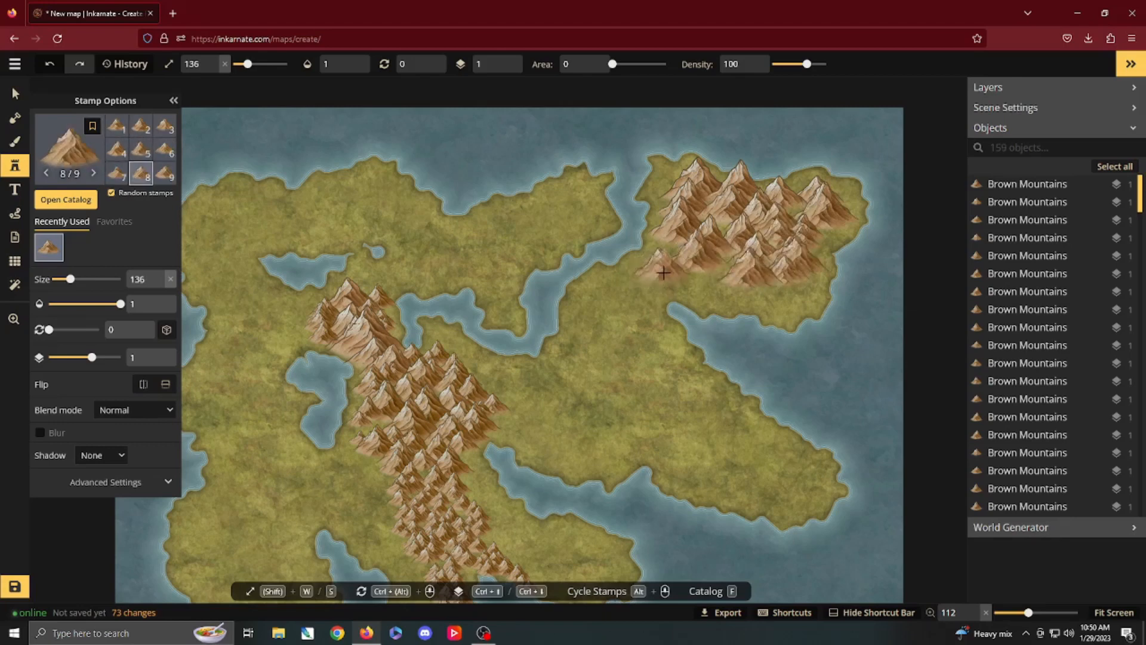
{"action": "left_click", "coordinate": [670, 250]}
{"action": "left_click", "coordinate": [686, 280]}
{"action": "left_click", "coordinate": [720, 277]}
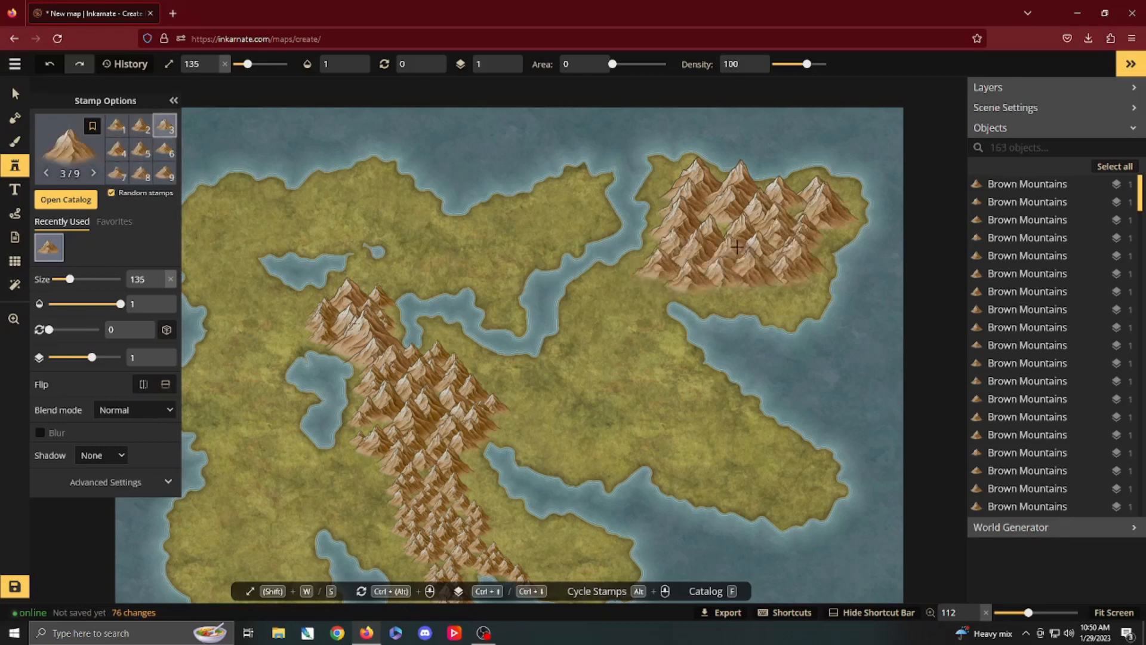
{"action": "left_click", "coordinate": [736, 248]}
{"action": "left_click", "coordinate": [728, 225]}
{"action": "left_click", "coordinate": [798, 214]}
Step: Lead the northeastern cluster southwest along the coast with three progressively smaller mountains below size 132
{"action": "key", "text": "s"}
{"action": "key", "text": "s"}
{"action": "key", "text": "s"}
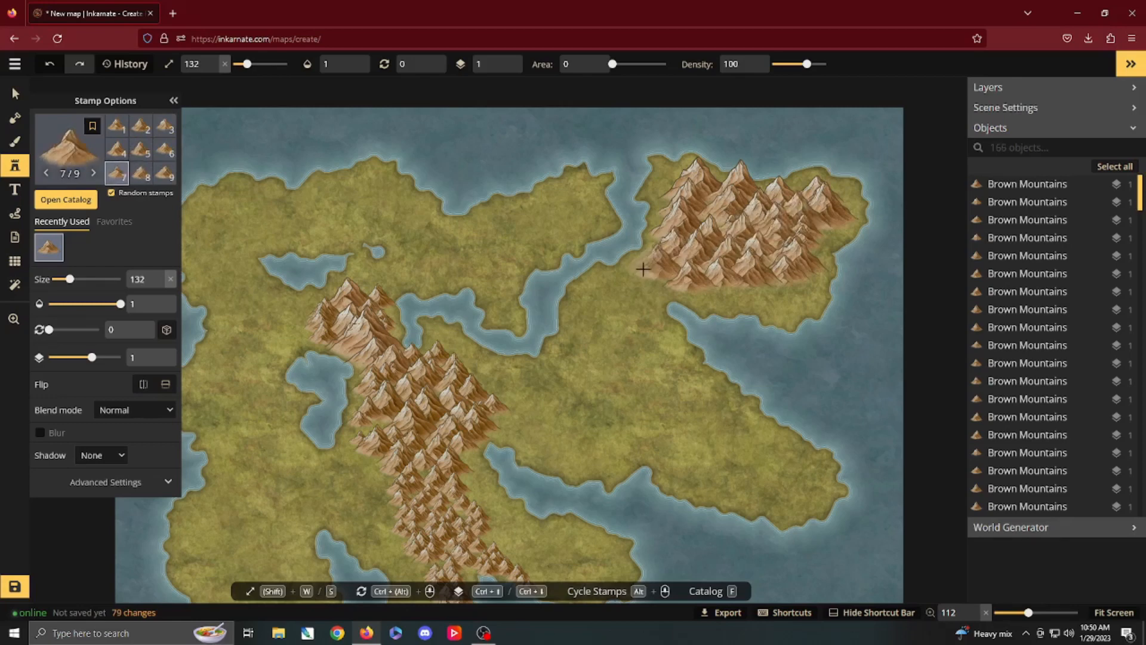
{"action": "key", "text": "s"}
{"action": "key", "text": "s"}
{"action": "key", "text": "s"}
{"action": "key", "text": "s"}
{"action": "key", "text": "s"}
{"action": "key", "text": "s"}
{"action": "left_click", "coordinate": [631, 273]}
{"action": "left_click", "coordinate": [605, 284]}
{"action": "left_click", "coordinate": [596, 291]}
Step: Continue the chain southwest beside the inlet with a stroke of size 93 mountains
{"action": "key", "text": "s"}
{"action": "key", "text": "s"}
{"action": "key", "text": "s"}
{"action": "key", "text": "s"}
{"action": "key", "text": "s"}
{"action": "key", "text": "s"}
{"action": "key", "text": "s"}
{"action": "key", "text": "s"}
{"action": "key", "text": "s"}
{"action": "key", "text": "s"}
{"action": "key", "text": "s"}
{"action": "key", "text": "s"}
{"action": "key", "text": "s"}
{"action": "key", "text": "s"}
{"action": "key", "text": "s"}
{"action": "key", "text": "s"}
{"action": "key", "text": "s"}
{"action": "key", "text": "s"}
{"action": "key", "text": "s"}
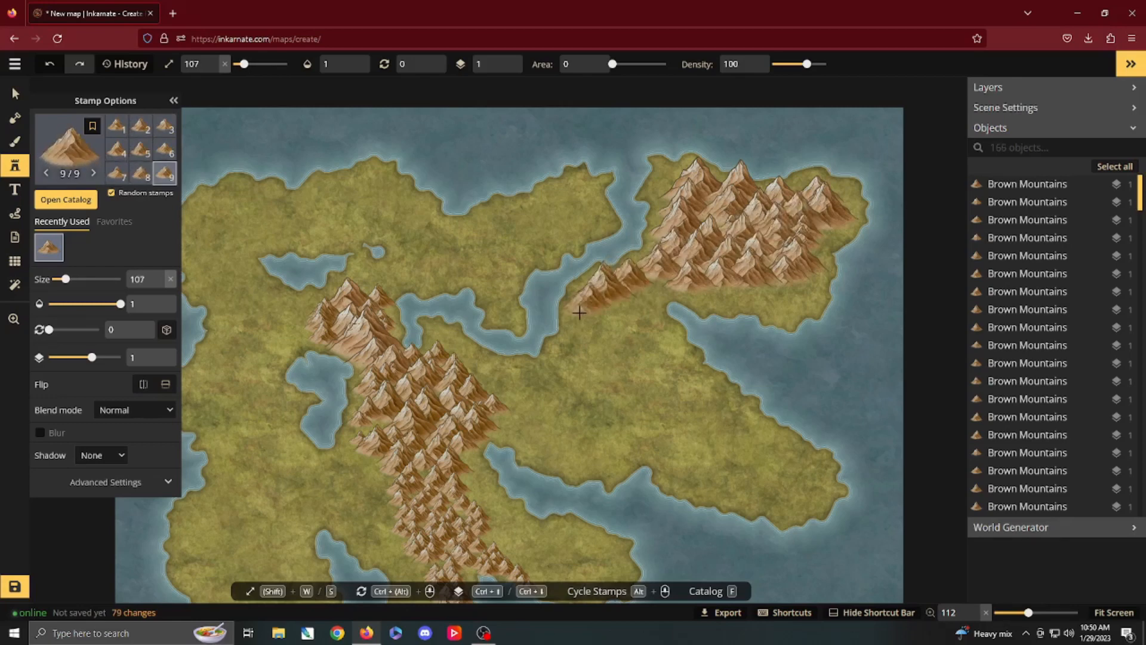
{"action": "key", "text": "s"}
{"action": "key", "text": "s"}
{"action": "key", "text": "s"}
{"action": "key", "text": "s"}
{"action": "key", "text": "s"}
{"action": "key", "text": "s"}
{"action": "key", "text": "s"}
{"action": "key", "text": "s"}
{"action": "key", "text": "s"}
{"action": "key", "text": "s"}
{"action": "key", "text": "s"}
{"action": "key", "text": "s"}
{"action": "key", "text": "s"}
{"action": "key", "text": "s"}
{"action": "left_click_drag", "start_coordinate": [579, 312], "coordinate": [539, 378]}
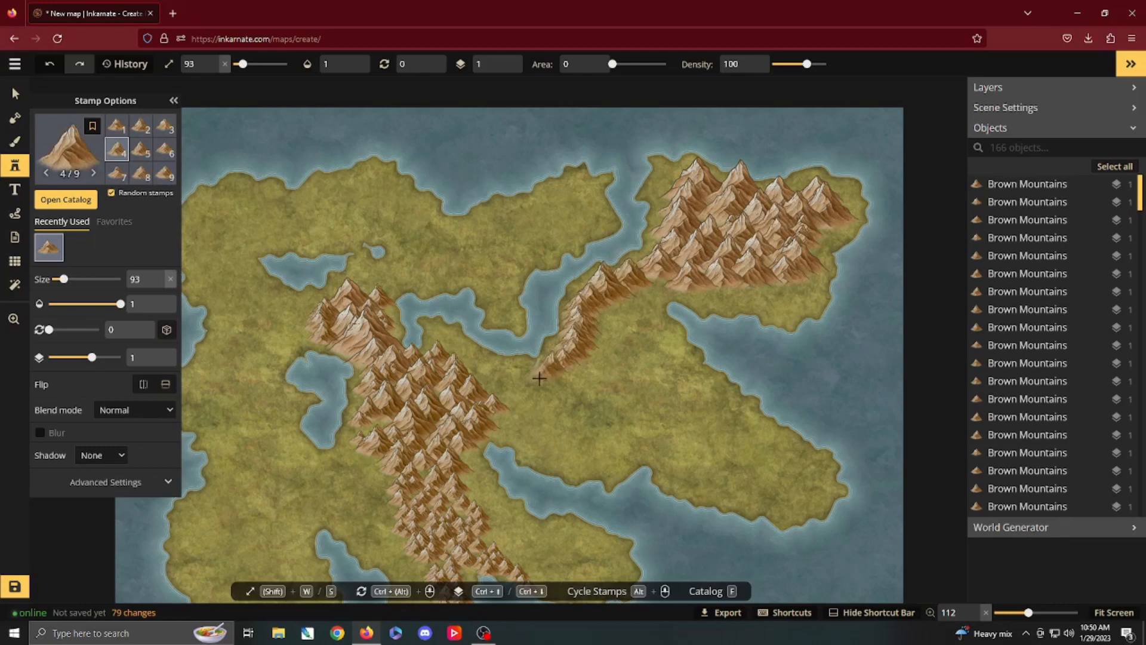
Step: Join the coastal chain to the central range with size 89 mountains, filling the corner where they meet
{"action": "key", "text": "s"}
{"action": "key", "text": "s"}
{"action": "left_click", "coordinate": [515, 397]}
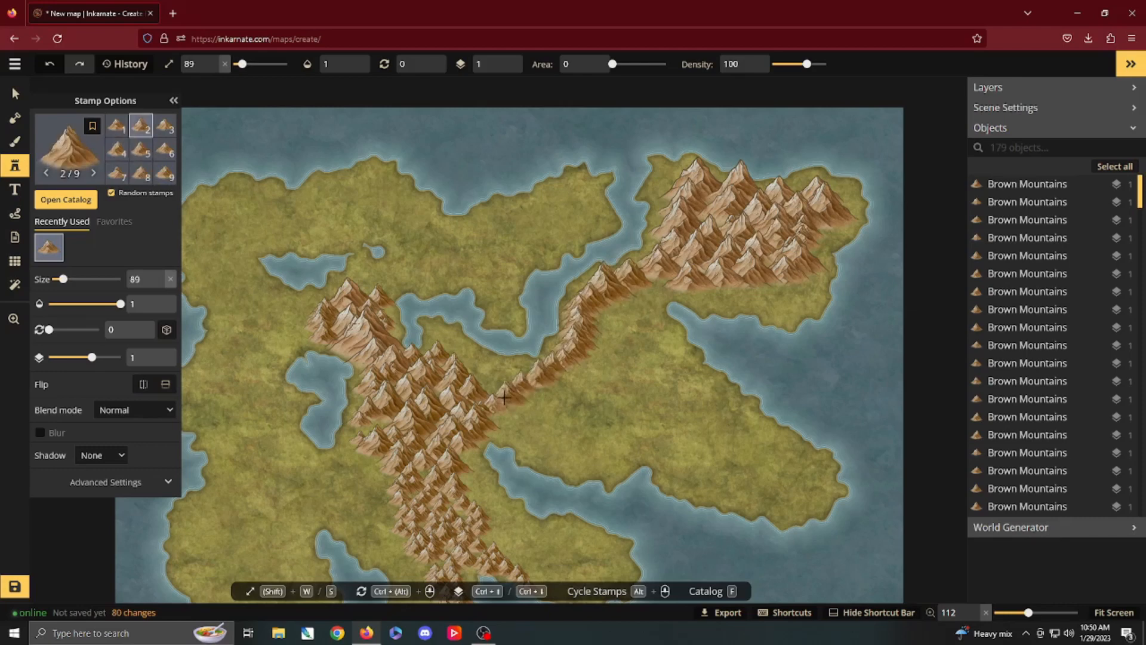
{"action": "left_click", "coordinate": [506, 406]}
{"action": "left_click", "coordinate": [498, 384]}
{"action": "left_click_drag", "start_coordinate": [479, 387], "coordinate": [497, 384]}
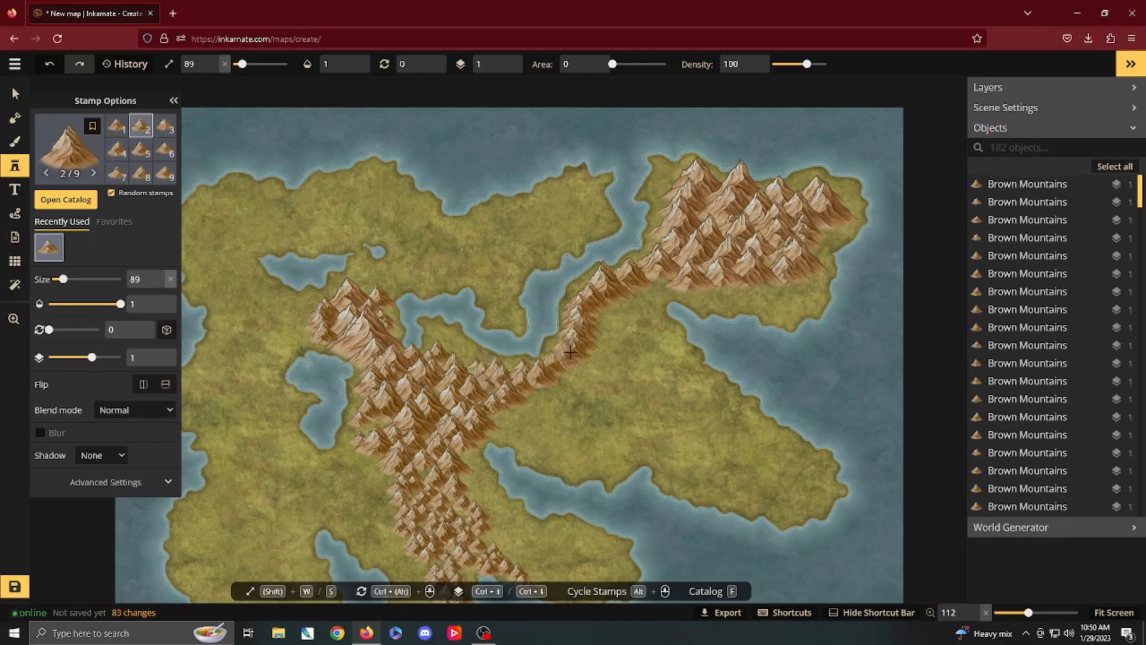
Step: Widen the connecting chain with a second row of size 88 mountains along its southeastern side
{"action": "mouse_move", "coordinate": [645, 288]}
{"action": "left_mouse_down"}
{"action": "mouse_move", "coordinate": [602, 311]}
{"action": "mouse_move", "coordinate": [631, 301]}
{"action": "mouse_move", "coordinate": [561, 379]}
{"action": "left_mouse_up"}
{"action": "left_click", "coordinate": [545, 385]}
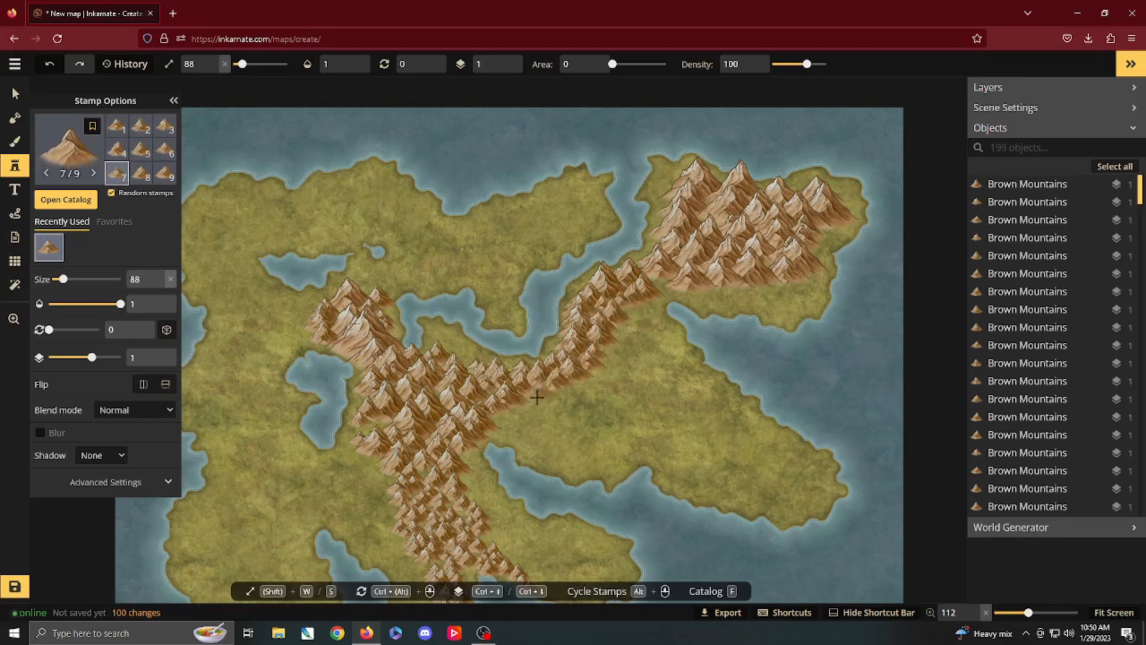
{"action": "left_click", "coordinate": [533, 396]}
{"action": "left_click", "coordinate": [523, 404]}
{"action": "left_click", "coordinate": [539, 404]}
{"action": "left_click", "coordinate": [575, 381]}
Step: Thicken the outer flank of the connecting chain further with size 84 mountains
{"action": "key", "text": "s"}
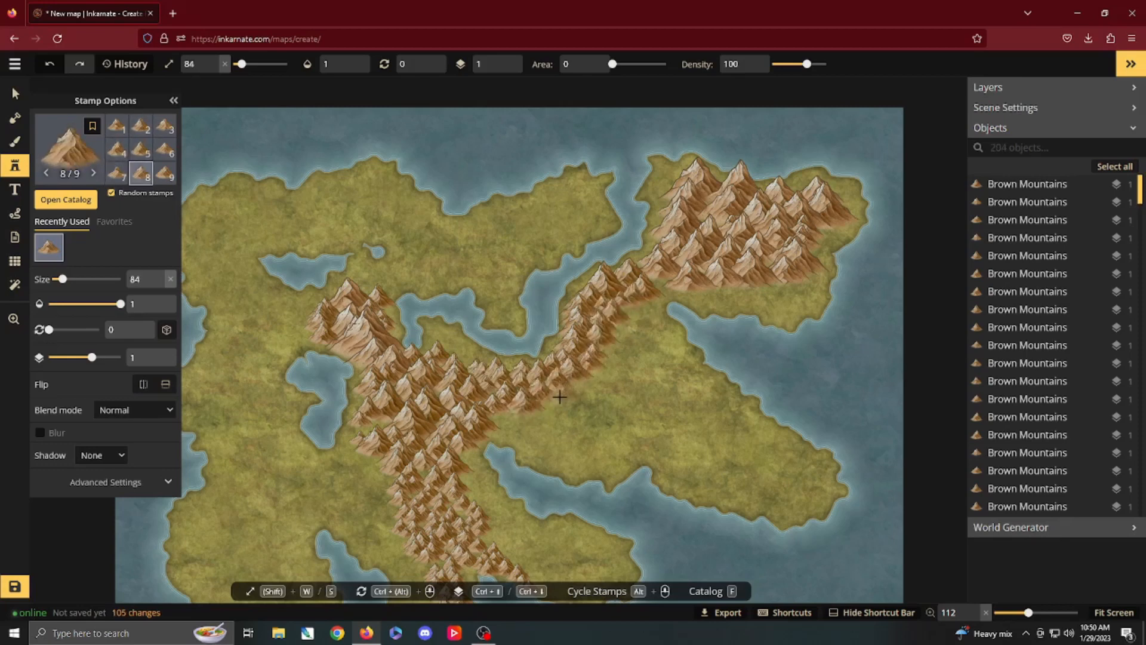
{"action": "left_click", "coordinate": [578, 386]}
{"action": "left_click", "coordinate": [593, 363]}
{"action": "left_click", "coordinate": [610, 346]}
{"action": "left_click", "coordinate": [622, 327]}
{"action": "left_click", "coordinate": [643, 303]}
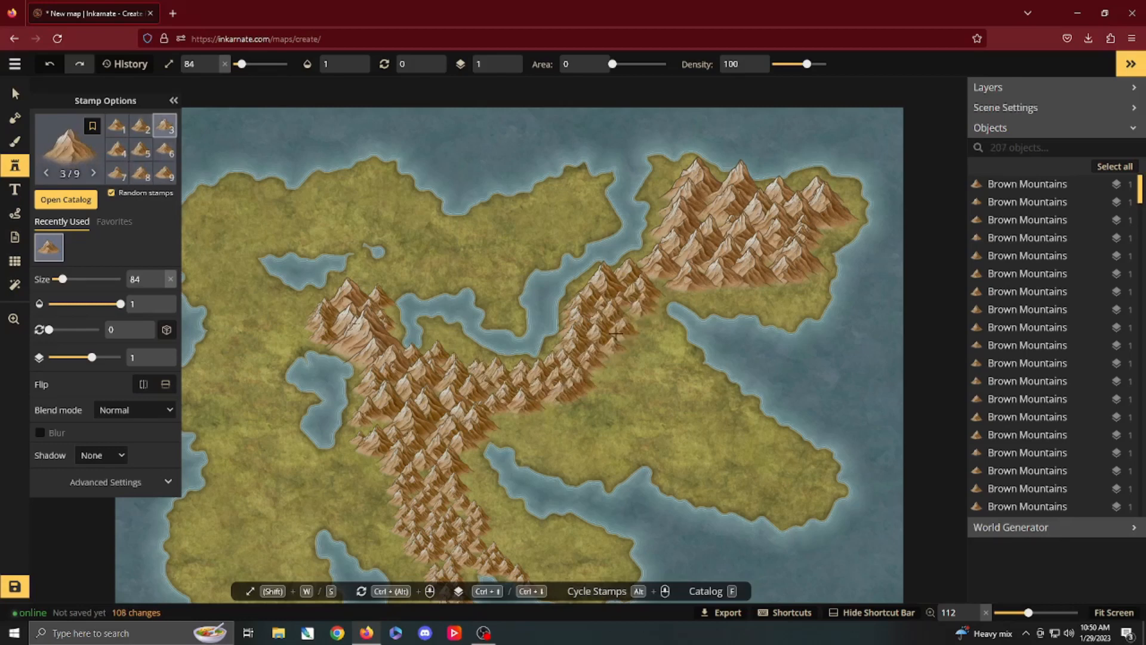
{"action": "left_click", "coordinate": [588, 371]}
{"action": "left_click", "coordinate": [563, 384]}
{"action": "left_click", "coordinate": [598, 367]}
Step: Branch a narrow mountain ridge southeast from the connecting chain across the eastern peninsula at about size 84
{"action": "left_click", "coordinate": [620, 360]}
{"action": "left_click", "coordinate": [619, 378]}
{"action": "left_click", "coordinate": [645, 385]}
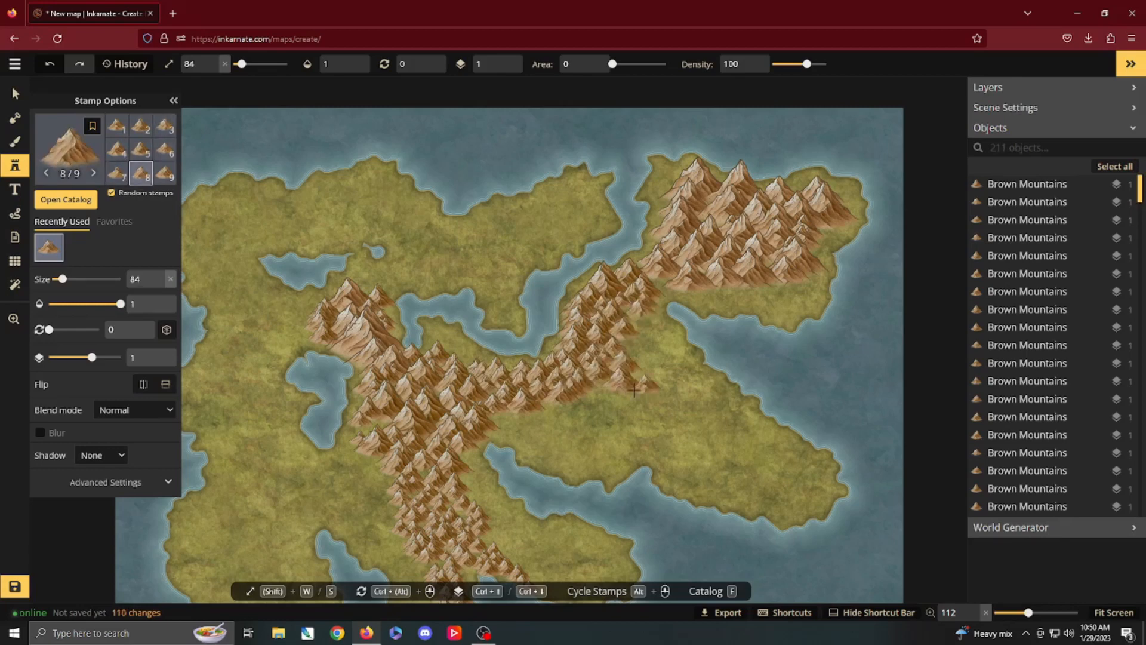
{"action": "left_click", "coordinate": [660, 400]}
{"action": "left_click_drag", "start_coordinate": [677, 418], "coordinate": [747, 455]}
{"action": "key", "text": "s"}
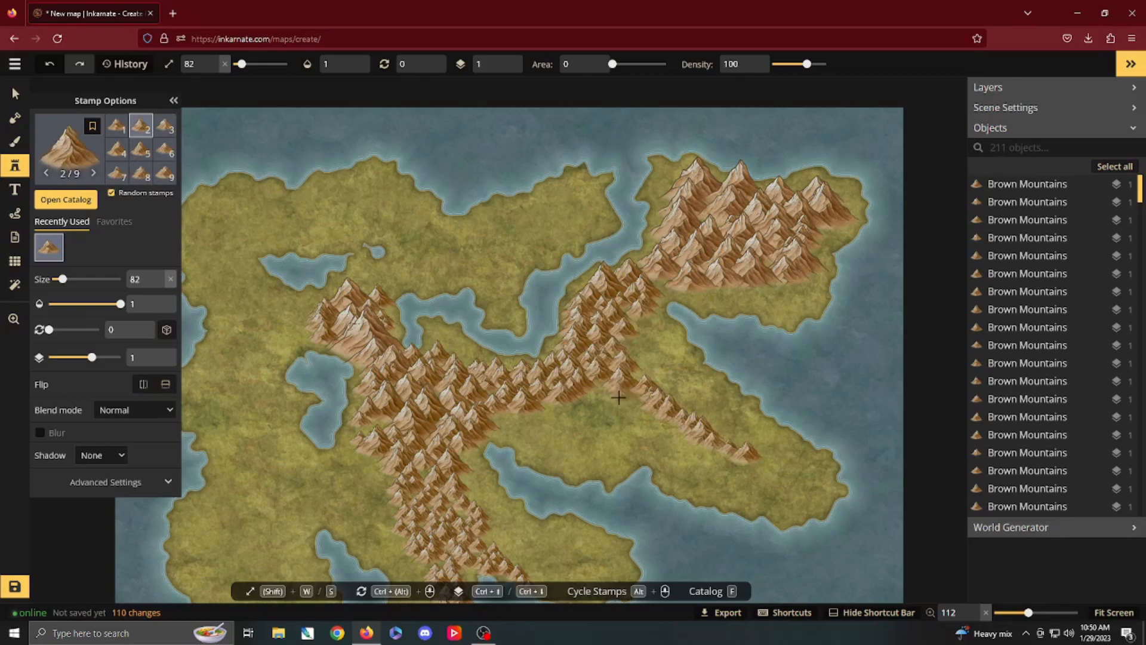
Step: Thicken the southeastern ridge from its base to its tip with size 107 mountains
{"action": "key", "text": "w"}
{"action": "key", "text": "w"}
{"action": "key", "text": "w"}
{"action": "key", "text": "w"}
{"action": "key", "text": "w"}
{"action": "key", "text": "w"}
{"action": "key", "text": "w"}
{"action": "key", "text": "w"}
{"action": "key", "text": "w"}
{"action": "left_click_drag", "start_coordinate": [582, 400], "coordinate": [651, 413]}
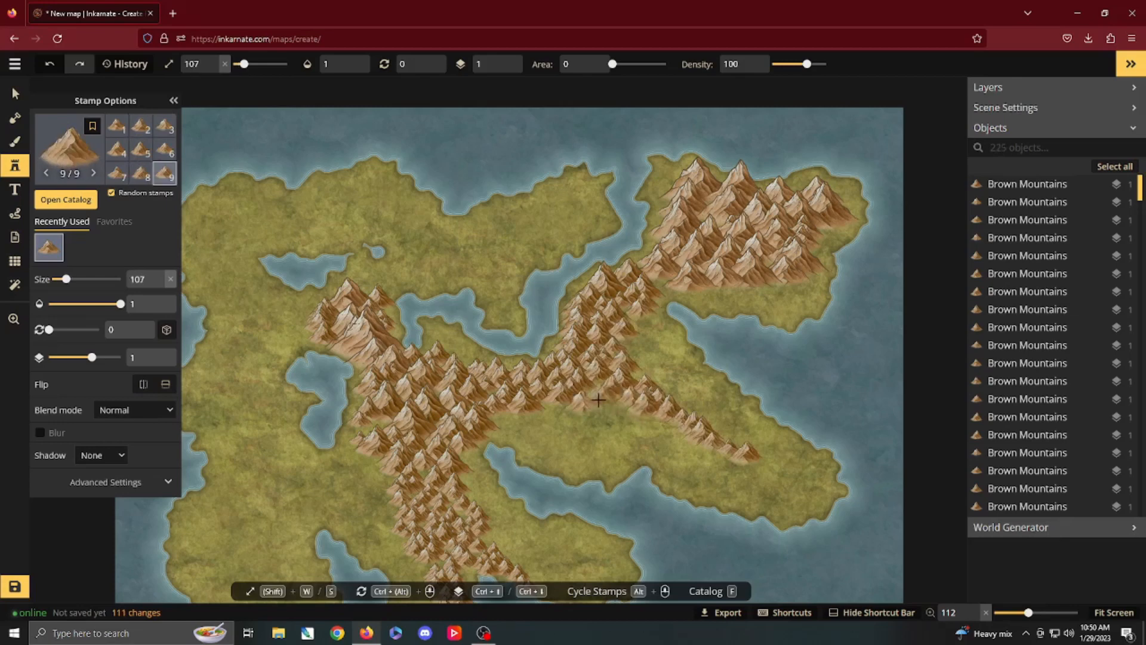
{"action": "left_click", "coordinate": [606, 401]}
{"action": "left_click", "coordinate": [755, 448]}
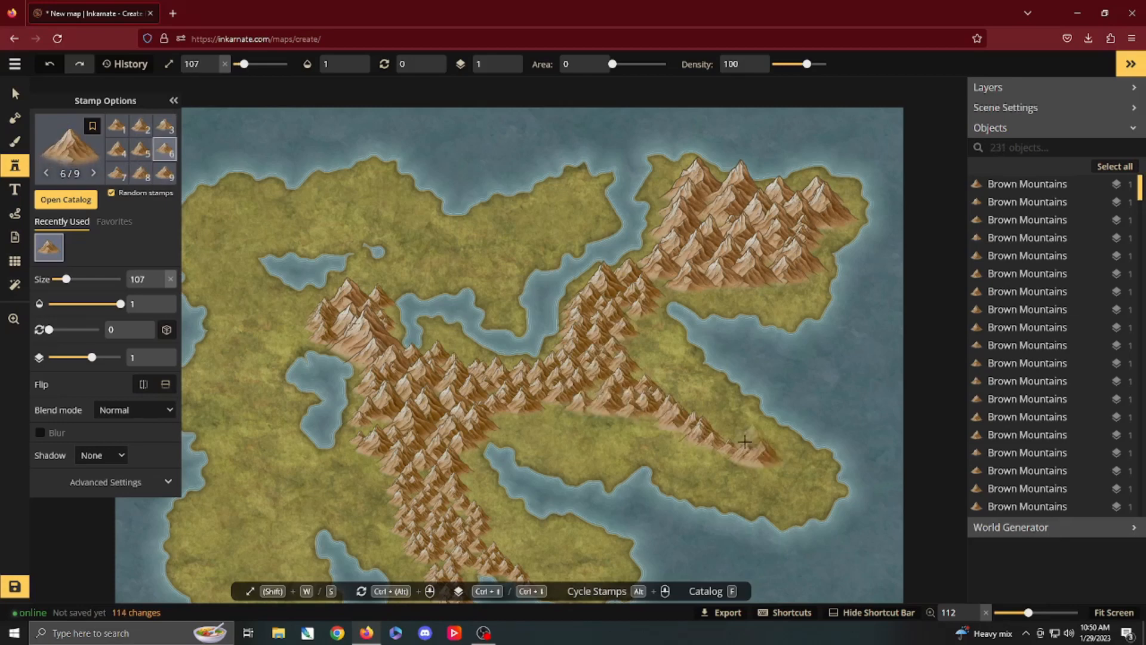
{"action": "left_click", "coordinate": [676, 402]}
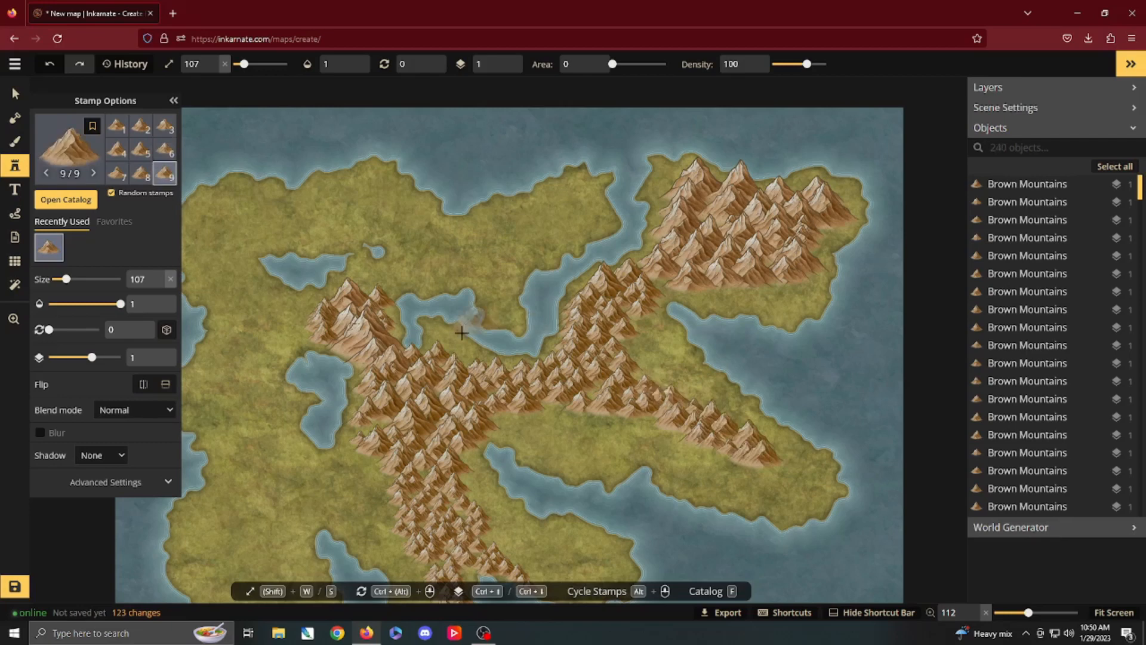
Step: Choose the Brown Hills stamp from the Fantasy World catalog and place size 107 hills down the southern range's western edge
{"action": "left_click", "coordinate": [66, 203]}
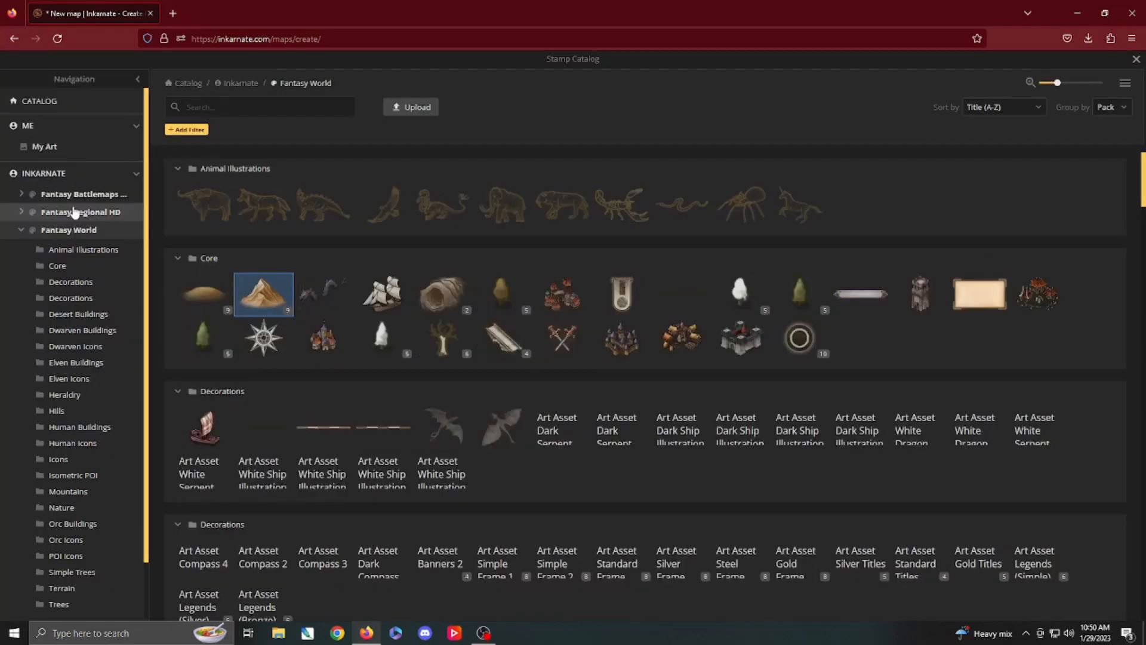
{"action": "left_click", "coordinate": [227, 306]}
{"action": "scroll", "coordinate": [441, 319], "scroll_direction": "up", "scroll_amount": 3}
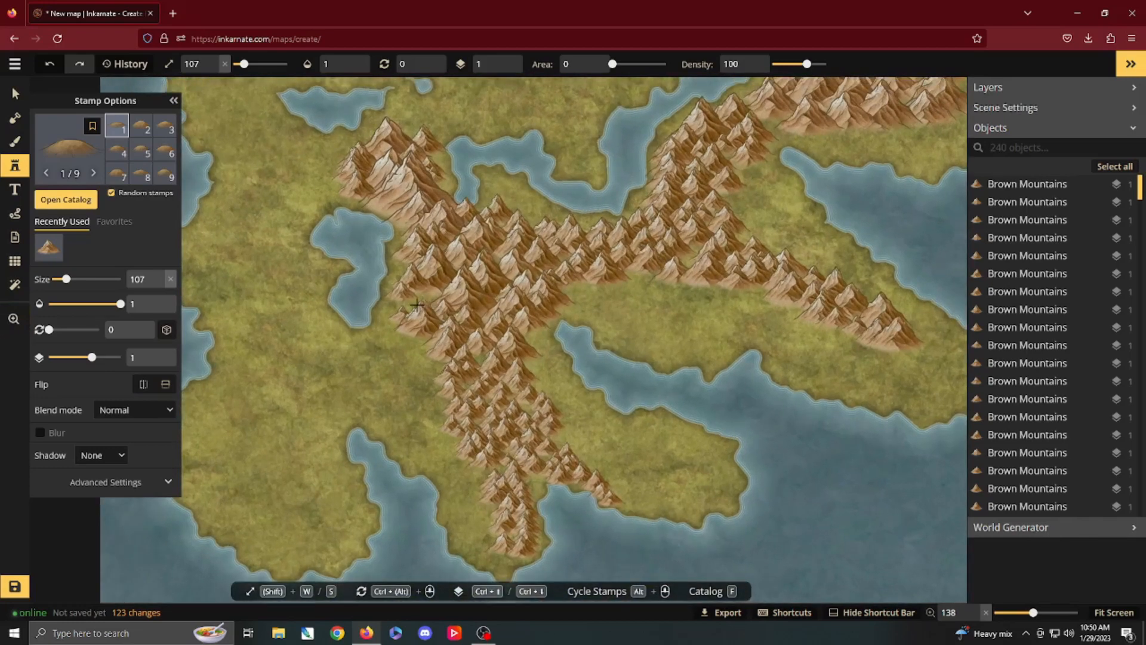
{"action": "left_click", "coordinate": [417, 305]}
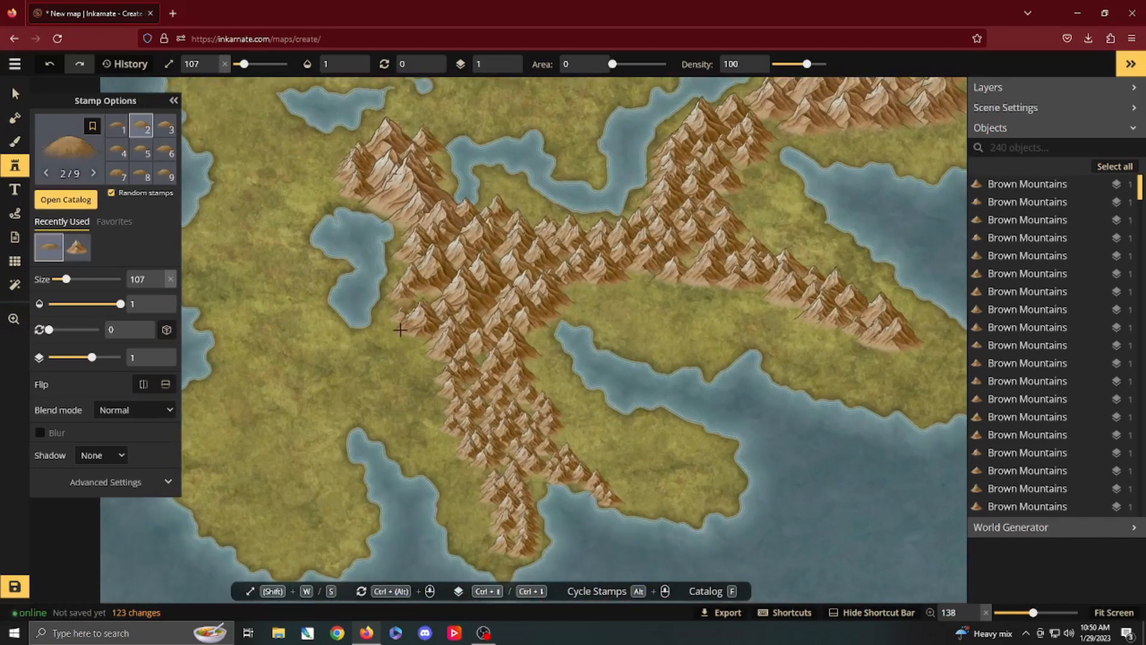
{"action": "left_click", "coordinate": [403, 328]}
{"action": "left_click", "coordinate": [422, 351]}
{"action": "left_click", "coordinate": [435, 383]}
{"action": "left_click", "coordinate": [432, 397]}
{"action": "left_click", "coordinate": [439, 416]}
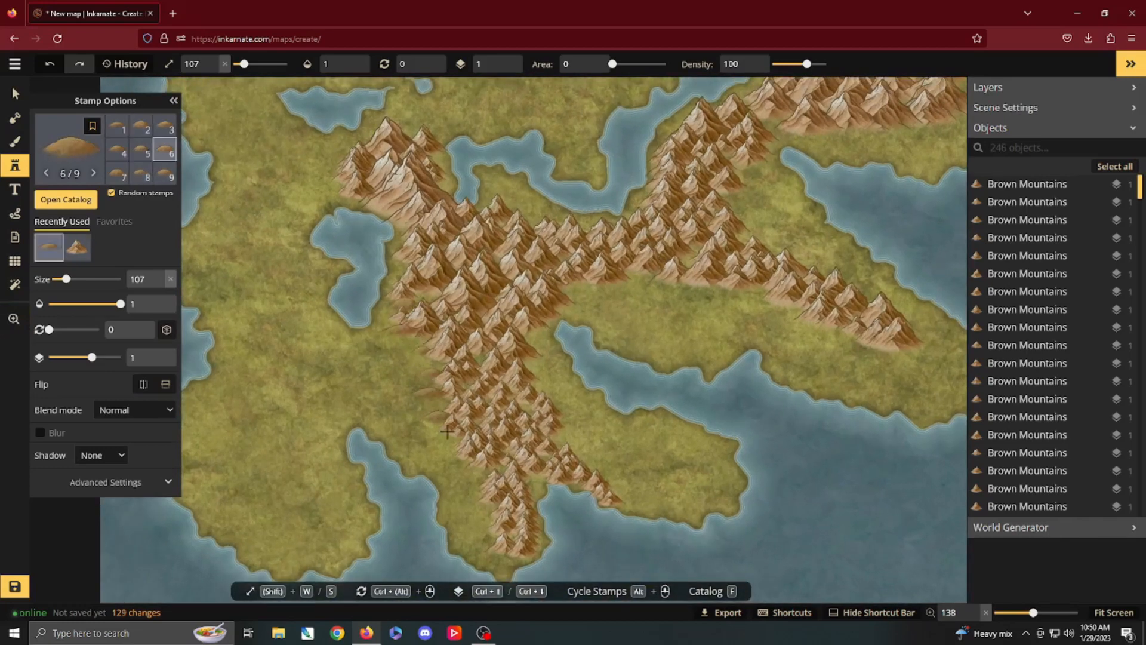
Step: Place size 107 Brown Hills around the narrow southern tail and in the fork beside it
{"action": "left_click", "coordinate": [451, 440]}
{"action": "left_click", "coordinate": [464, 456]}
{"action": "left_click", "coordinate": [473, 480]}
{"action": "mouse_move", "coordinate": [476, 490]}
{"action": "left_mouse_down"}
{"action": "mouse_move", "coordinate": [491, 550]}
{"action": "mouse_move", "coordinate": [515, 544]}
{"action": "mouse_move", "coordinate": [535, 492]}
{"action": "left_mouse_up"}
{"action": "left_click", "coordinate": [531, 446]}
{"action": "left_click", "coordinate": [551, 438]}
{"action": "left_click", "coordinate": [535, 477]}
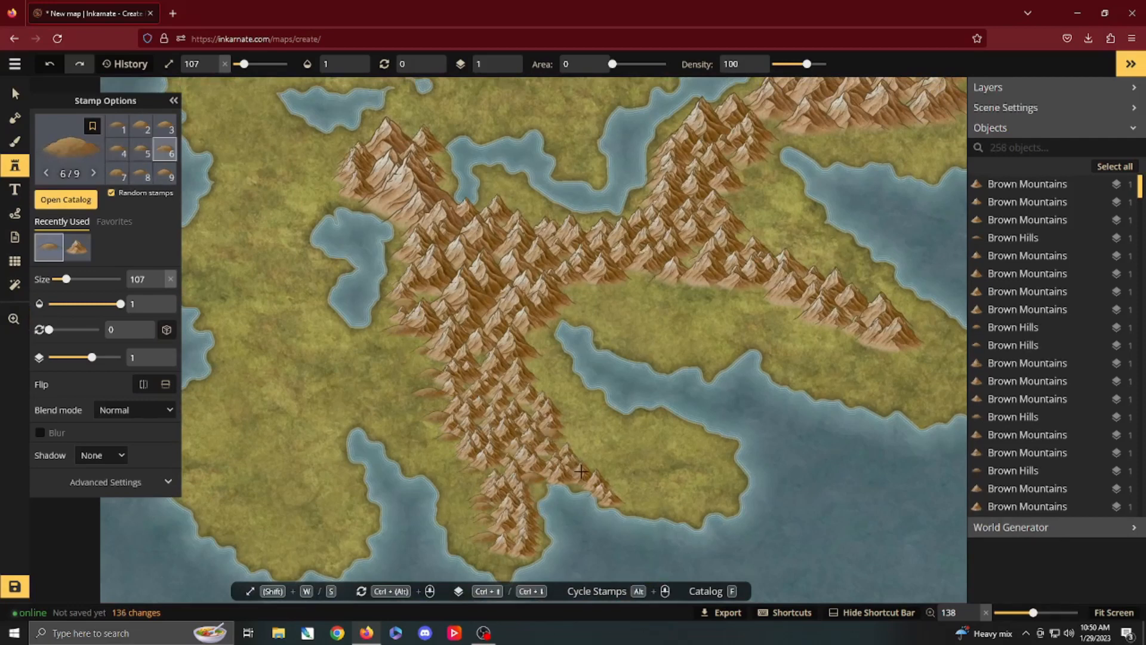
Step: Line the southern range's eastern edge with Brown Hills up to its junction with the connecting chain
{"action": "left_click", "coordinate": [532, 366]}
{"action": "left_click", "coordinate": [538, 401]}
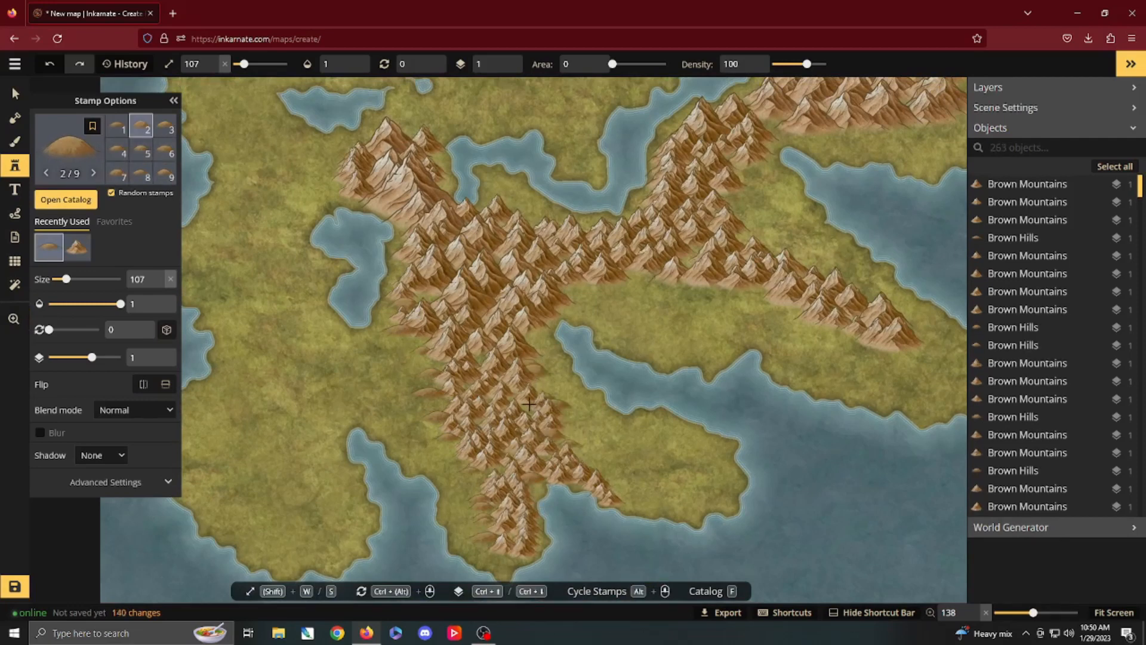
{"action": "left_click", "coordinate": [533, 408]}
{"action": "left_click", "coordinate": [544, 344]}
{"action": "left_click", "coordinate": [529, 344]}
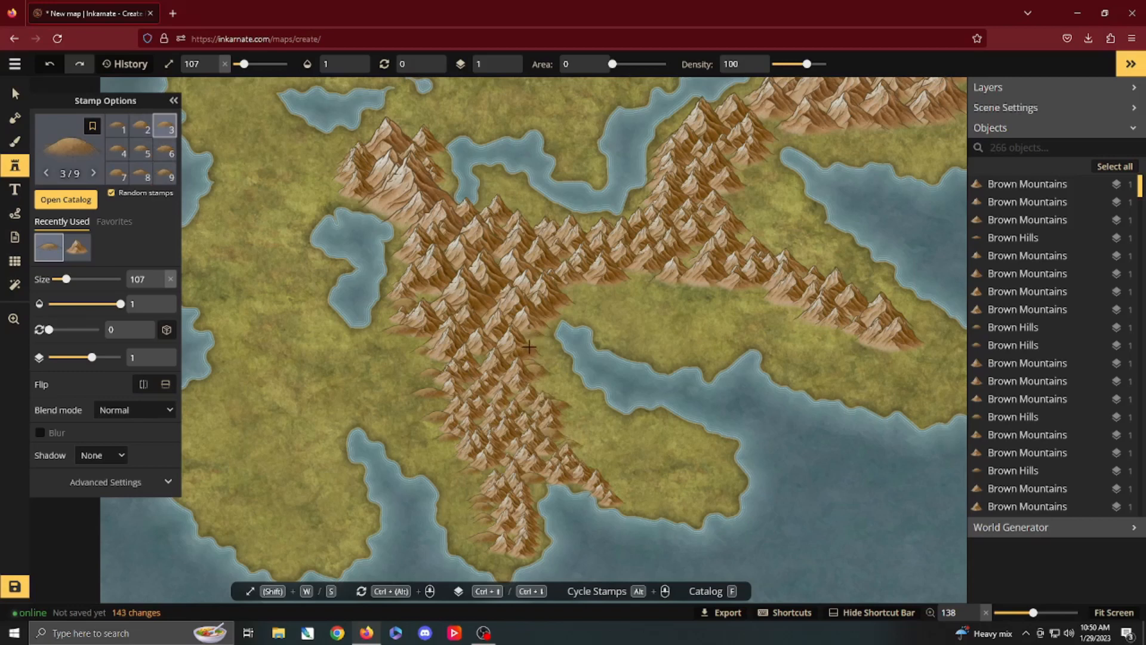
{"action": "left_click", "coordinate": [540, 326]}
{"action": "left_click", "coordinate": [555, 305]}
{"action": "left_click", "coordinate": [564, 298]}
{"action": "left_click", "coordinate": [578, 287]}
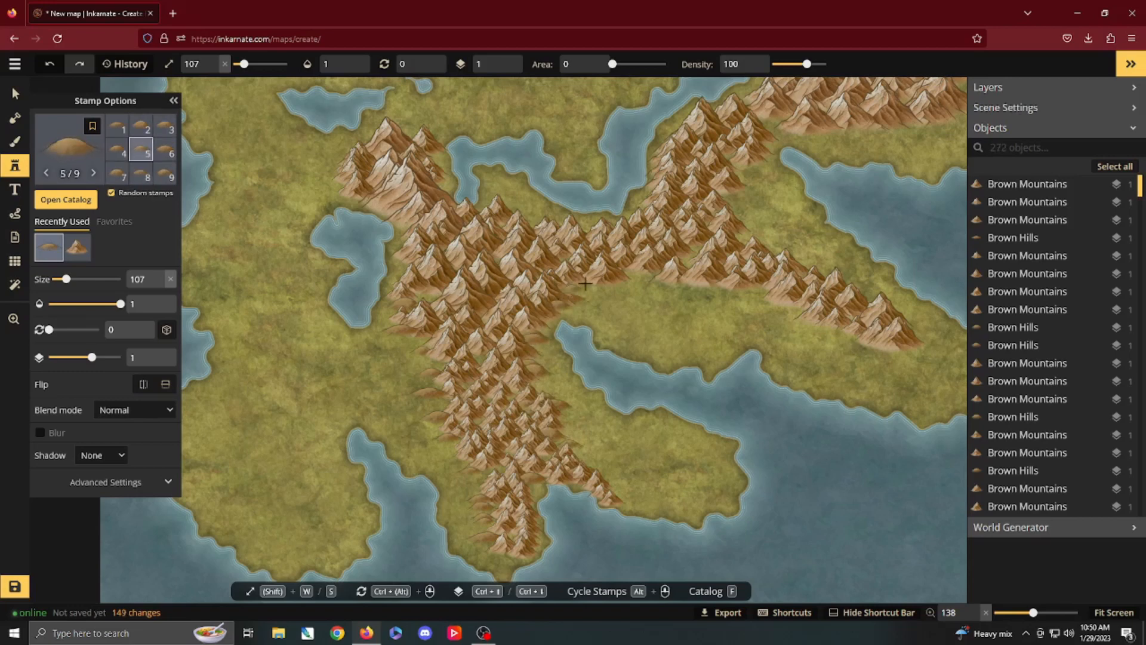
Step: Line the southern edge of the connecting chain and southeastern ridge with Brown Hills as far as the ridge's tip
{"action": "left_click", "coordinate": [593, 283]}
{"action": "left_click", "coordinate": [622, 282]}
{"action": "left_click", "coordinate": [645, 285]}
{"action": "left_click", "coordinate": [699, 286]}
{"action": "left_click", "coordinate": [726, 291]}
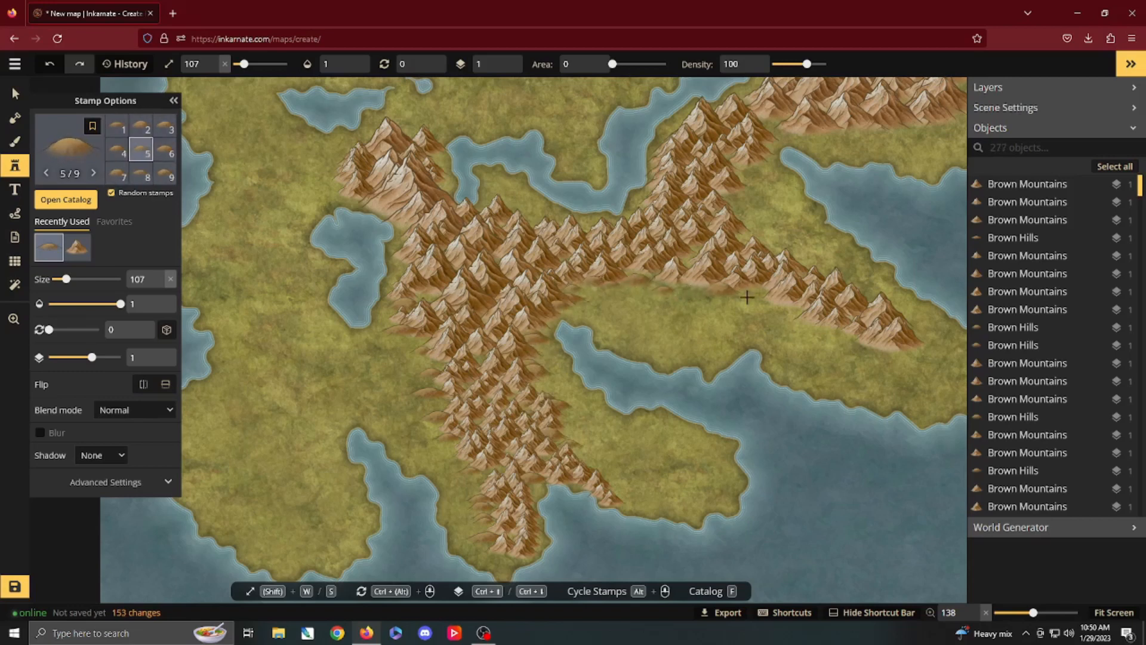
{"action": "left_click", "coordinate": [754, 296]}
{"action": "left_click", "coordinate": [779, 303]}
{"action": "left_click", "coordinate": [803, 316]}
{"action": "left_click", "coordinate": [833, 332]}
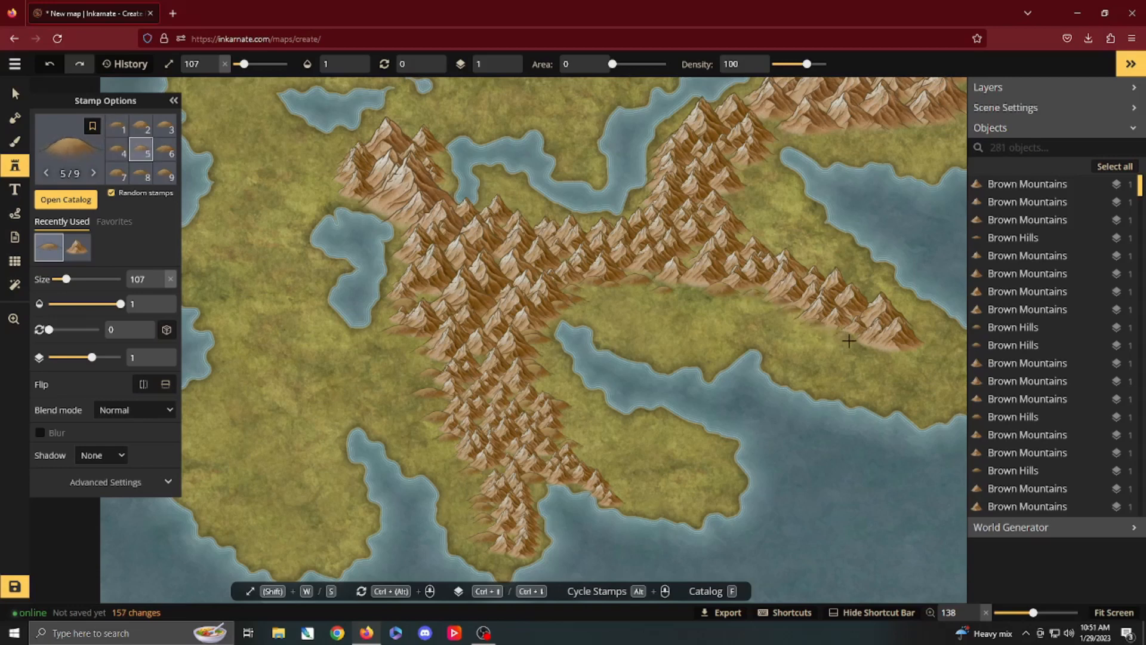
{"action": "mouse_move", "coordinate": [913, 352]}
{"action": "left_mouse_down"}
{"action": "mouse_move", "coordinate": [894, 313]}
{"action": "mouse_move", "coordinate": [818, 280]}
{"action": "mouse_move", "coordinate": [753, 228]}
{"action": "mouse_move", "coordinate": [754, 167]}
{"action": "mouse_move", "coordinate": [741, 202]}
{"action": "mouse_move", "coordinate": [760, 277]}
{"action": "left_mouse_up"}
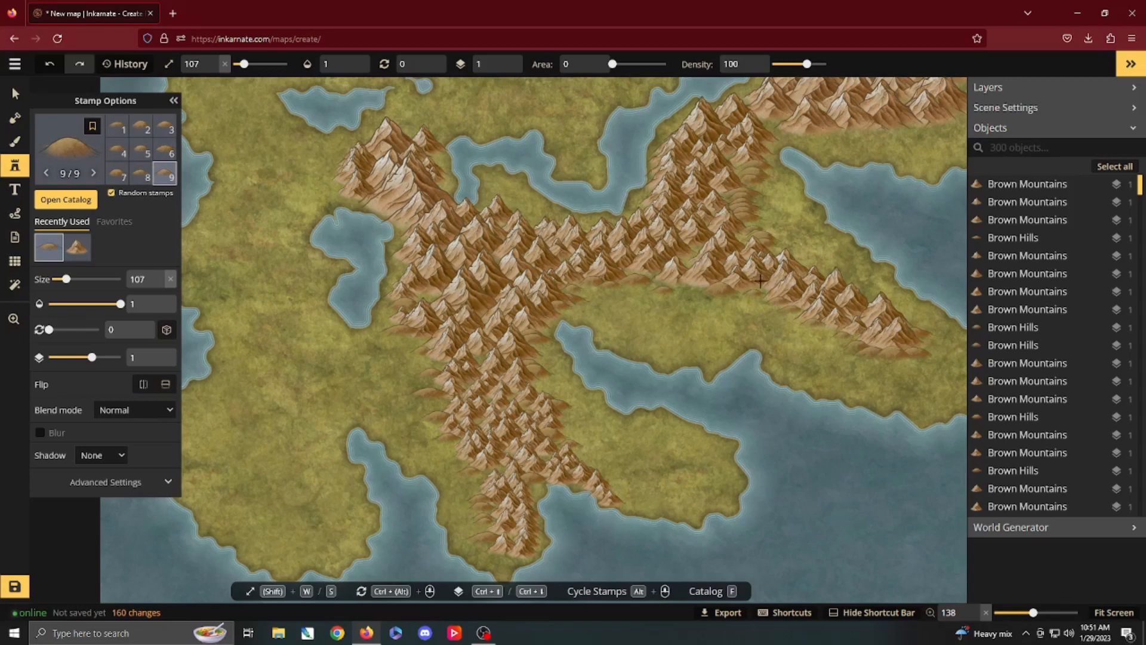
Step: Undo the last hill stroke and place individual Brown Hills in the corner north of the southeastern ridge's base
{"action": "key", "text": "ctrl+z"}
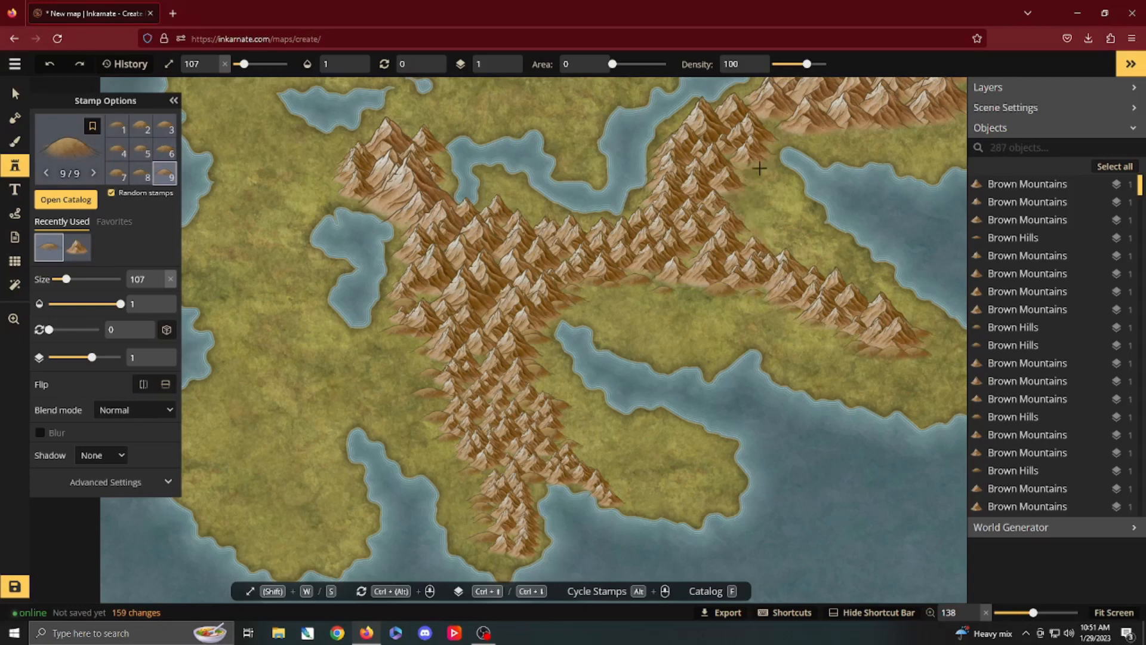
{"action": "left_click", "coordinate": [732, 188]}
{"action": "left_click", "coordinate": [735, 201]}
{"action": "left_click", "coordinate": [741, 211]}
{"action": "left_click", "coordinate": [740, 225]}
{"action": "left_click", "coordinate": [749, 239]}
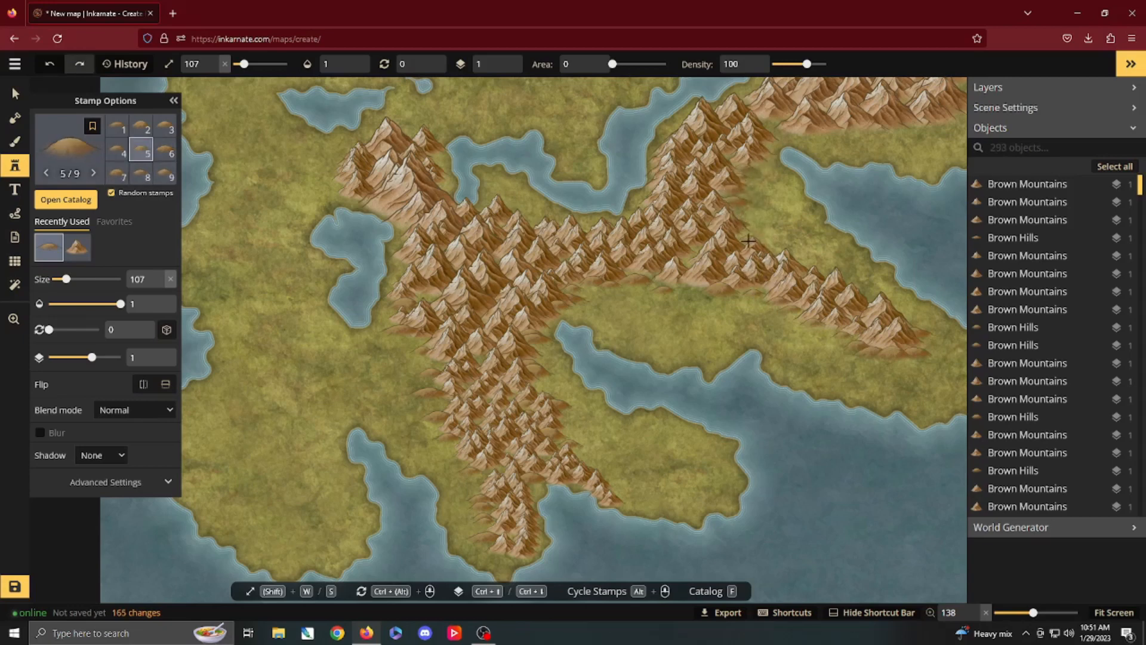
{"action": "left_click", "coordinate": [757, 238]}
{"action": "left_click", "coordinate": [750, 218]}
{"action": "left_click", "coordinate": [746, 213]}
Step: Place size 107 Brown Hills along the central range's northern edge, just south of the inlet
{"action": "left_click", "coordinate": [531, 215]}
{"action": "left_click", "coordinate": [522, 210]}
{"action": "left_click", "coordinate": [515, 206]}
{"action": "left_click", "coordinate": [501, 202]}
{"action": "left_click", "coordinate": [489, 203]}
{"action": "left_click", "coordinate": [485, 208]}
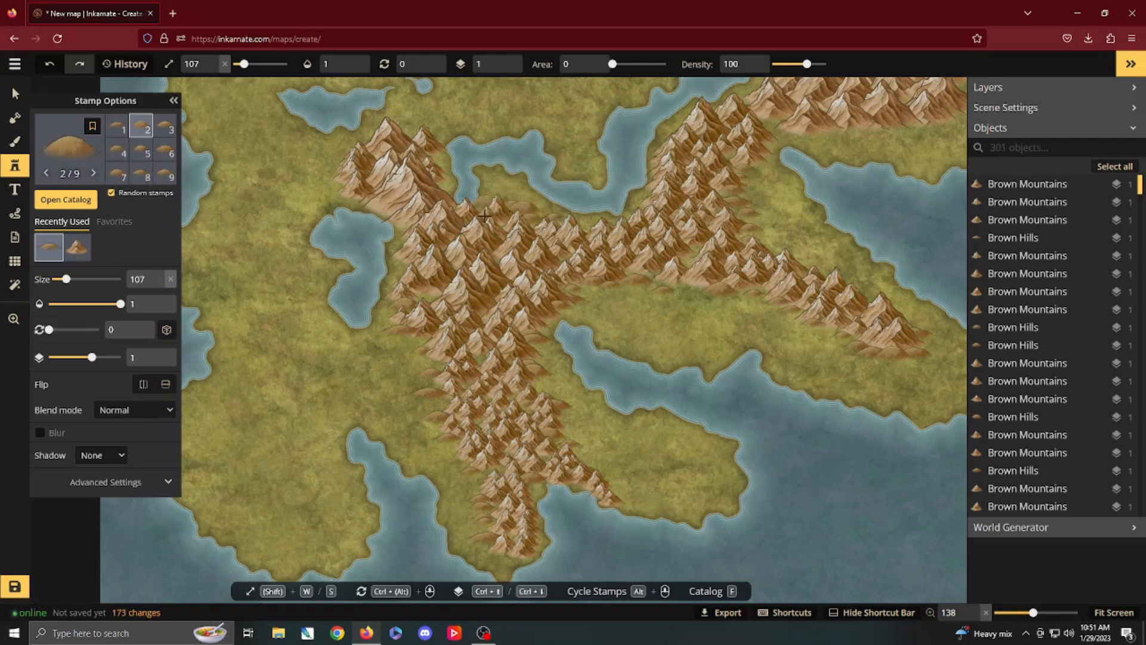
Step: Place size 107 Brown Hills on the central range's western edge and among the peaks at its centre
{"action": "left_click", "coordinate": [401, 264]}
{"action": "left_click", "coordinate": [402, 276]}
{"action": "left_click", "coordinate": [532, 277]}
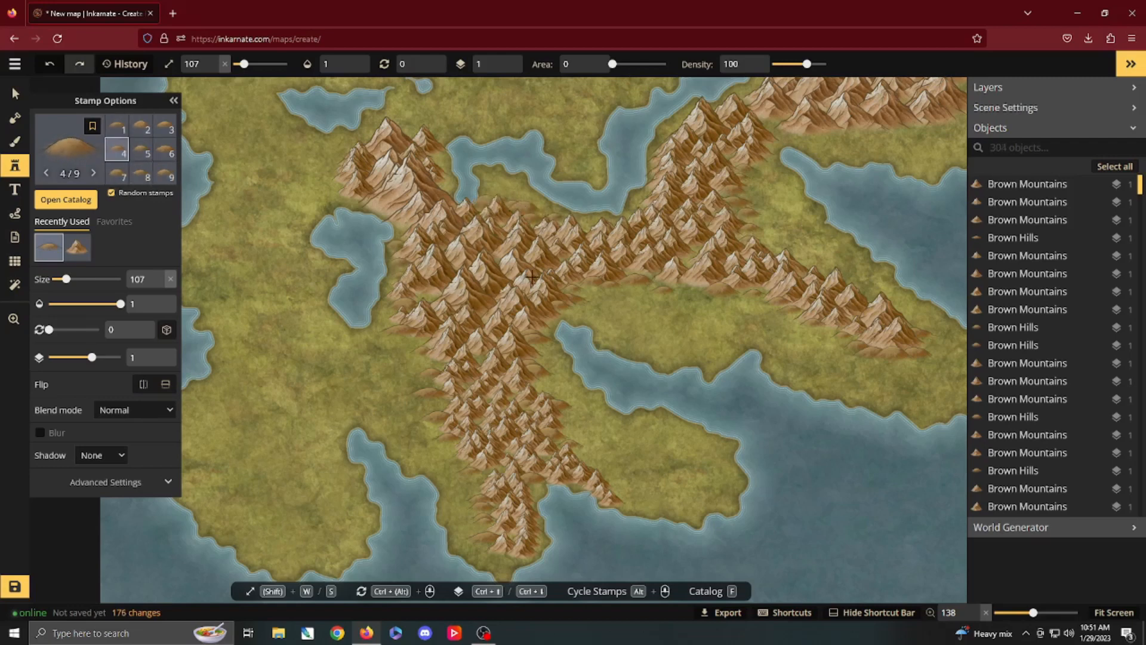
Step: Delete one stamp on the connecting chain's southern edge and undo the deletion
{"action": "key", "text": "v"}
{"action": "left_click", "coordinate": [648, 267]}
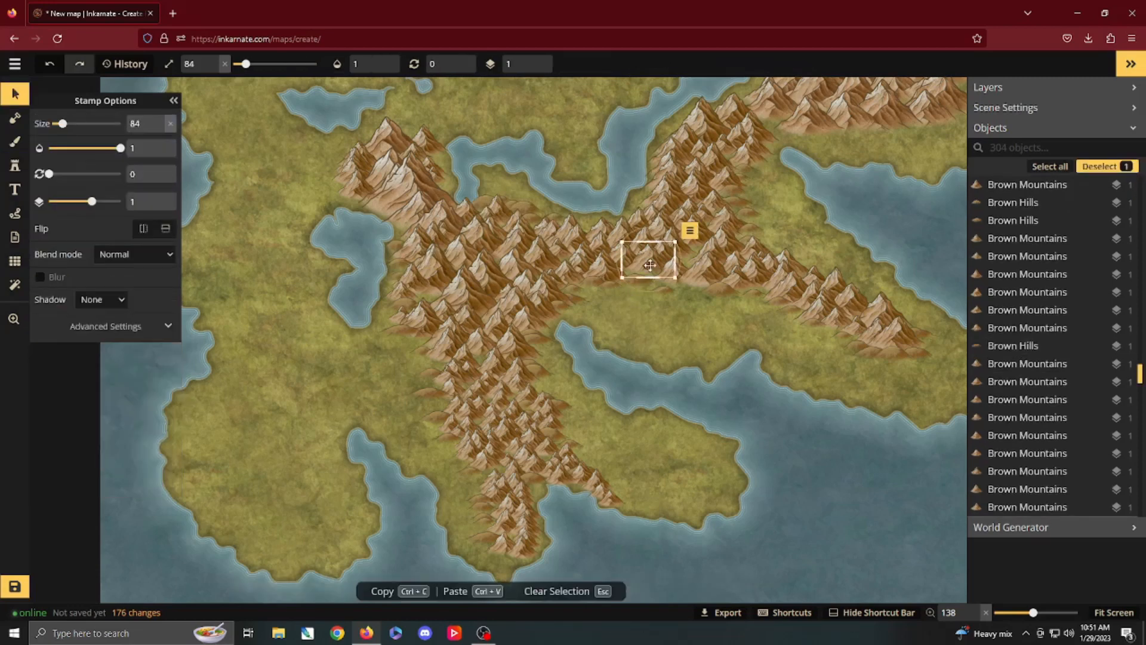
{"action": "key", "text": "Delete"}
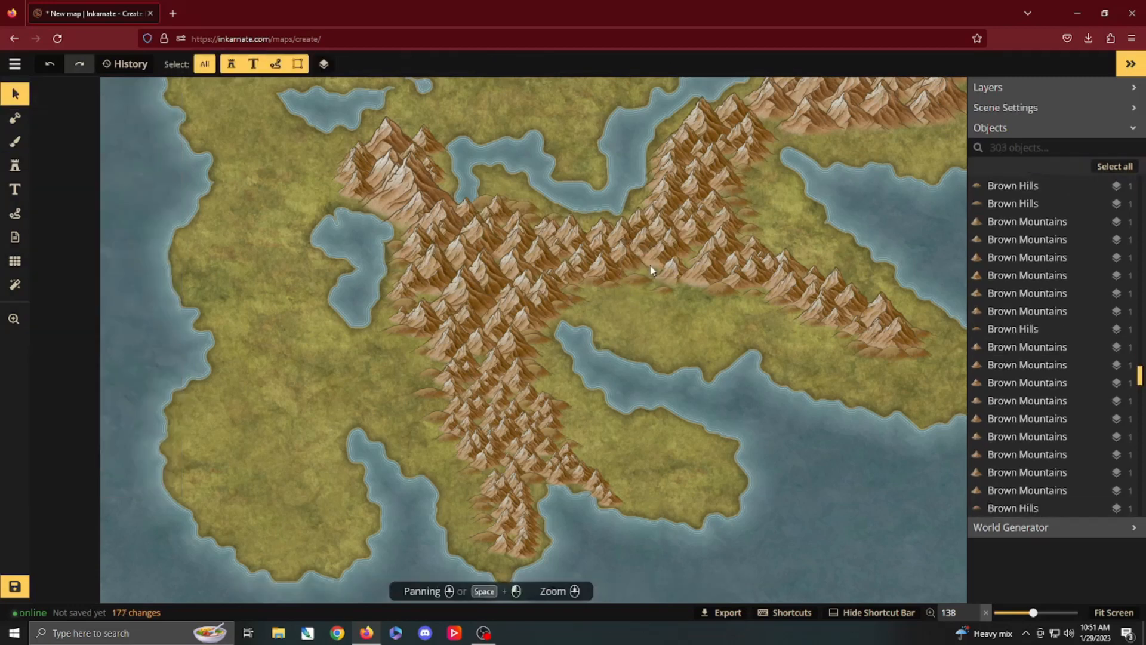
{"action": "key", "text": "ctrl+z"}
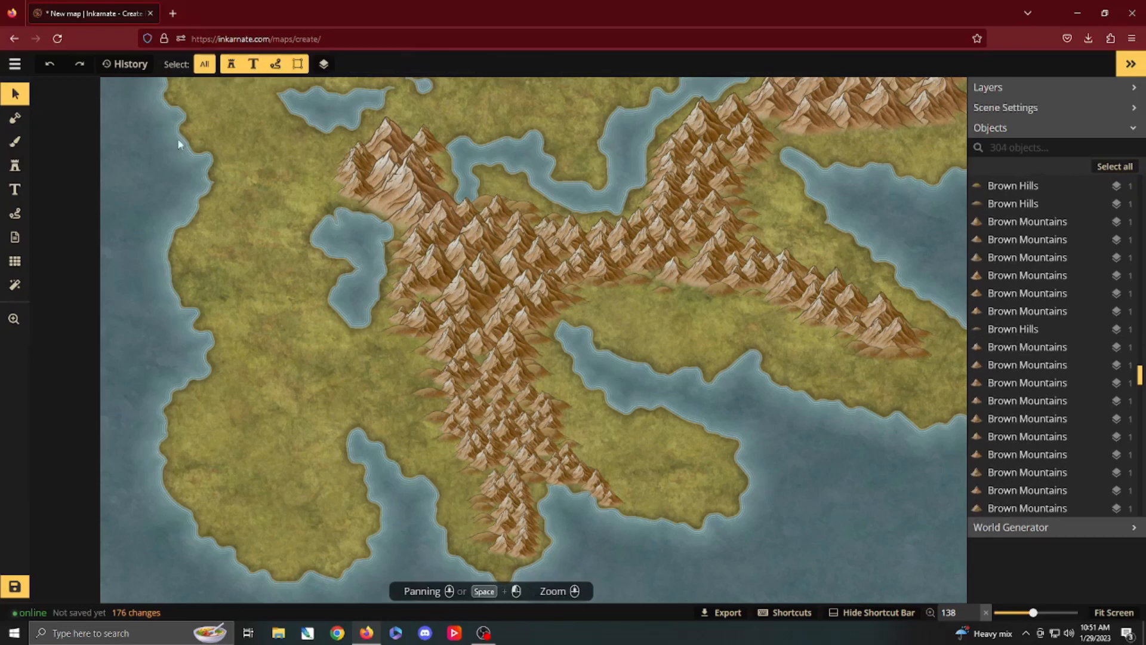
Step: Paint a curved range of size 84 Brown Mountains along the western coast of the northwest headland
{"action": "left_click", "coordinate": [9, 172]}
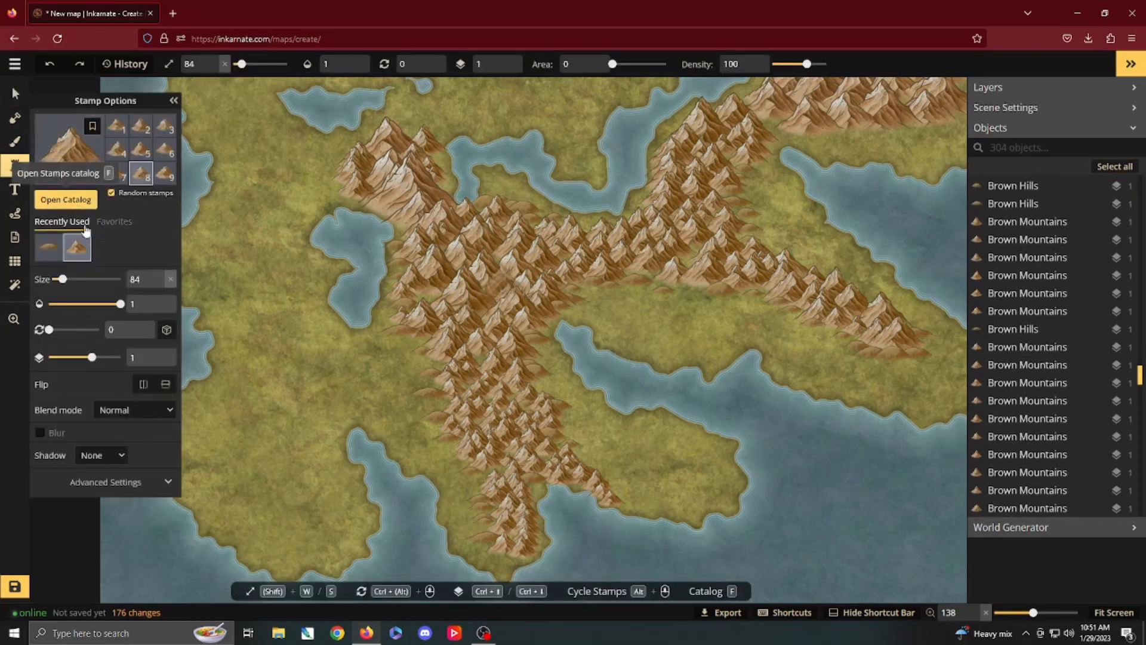
{"action": "left_click_drag", "start_coordinate": [309, 193], "coordinate": [448, 328]}
{"action": "mouse_move", "coordinate": [419, 164]}
{"action": "left_mouse_down"}
{"action": "mouse_move", "coordinate": [353, 165]}
{"action": "mouse_move", "coordinate": [345, 243]}
{"action": "mouse_move", "coordinate": [370, 266]}
{"action": "left_mouse_up"}
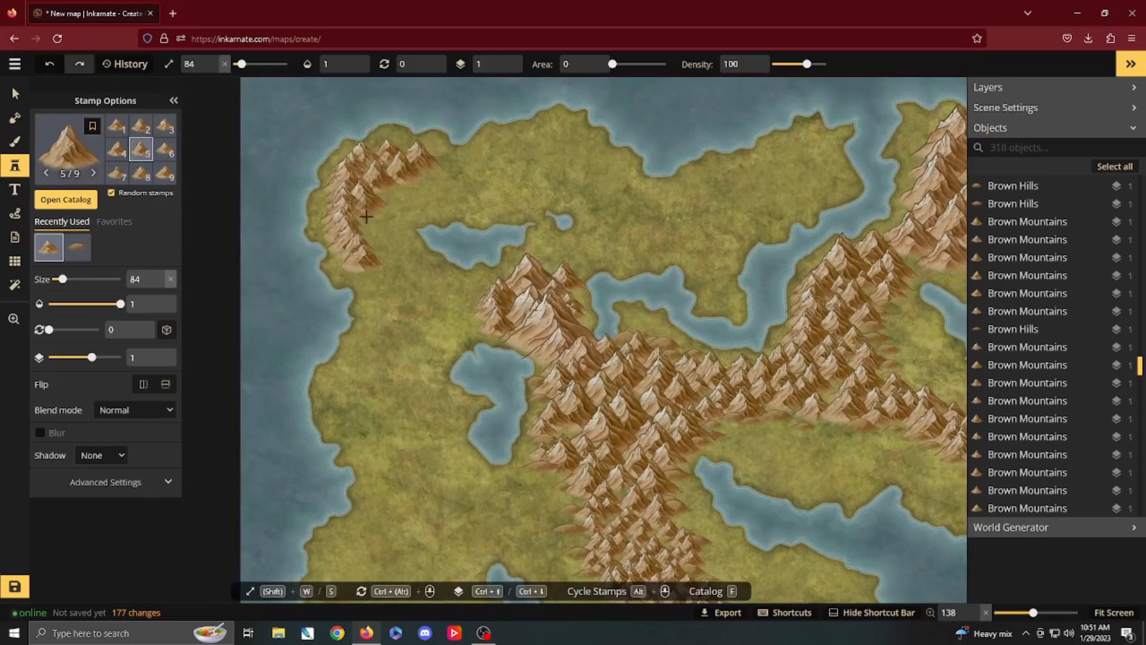
{"action": "left_click_drag", "start_coordinate": [366, 216], "coordinate": [373, 241]}
Step: Reduce the stamp size to 75 and fill the inner, eastern side of the northwest range with Brown Mountains
{"action": "key", "text": "s"}
{"action": "key", "text": "s"}
{"action": "key", "text": "s"}
{"action": "left_click_drag", "start_coordinate": [390, 183], "coordinate": [402, 270]}
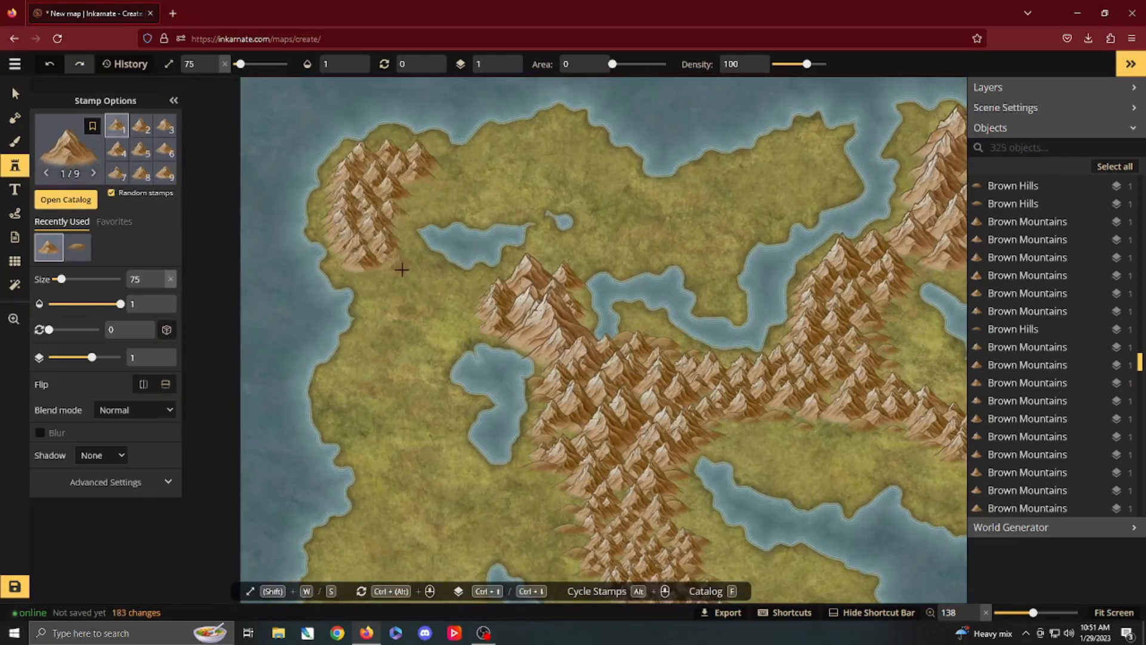
{"action": "left_click_drag", "start_coordinate": [367, 211], "coordinate": [381, 167]}
Step: Add larger Brown Mountains to the middle of the northwest range, raising the stamp size to 142
{"action": "key", "text": "w"}
{"action": "key", "text": "w"}
{"action": "key", "text": "w"}
{"action": "key", "text": "w"}
{"action": "key", "text": "w"}
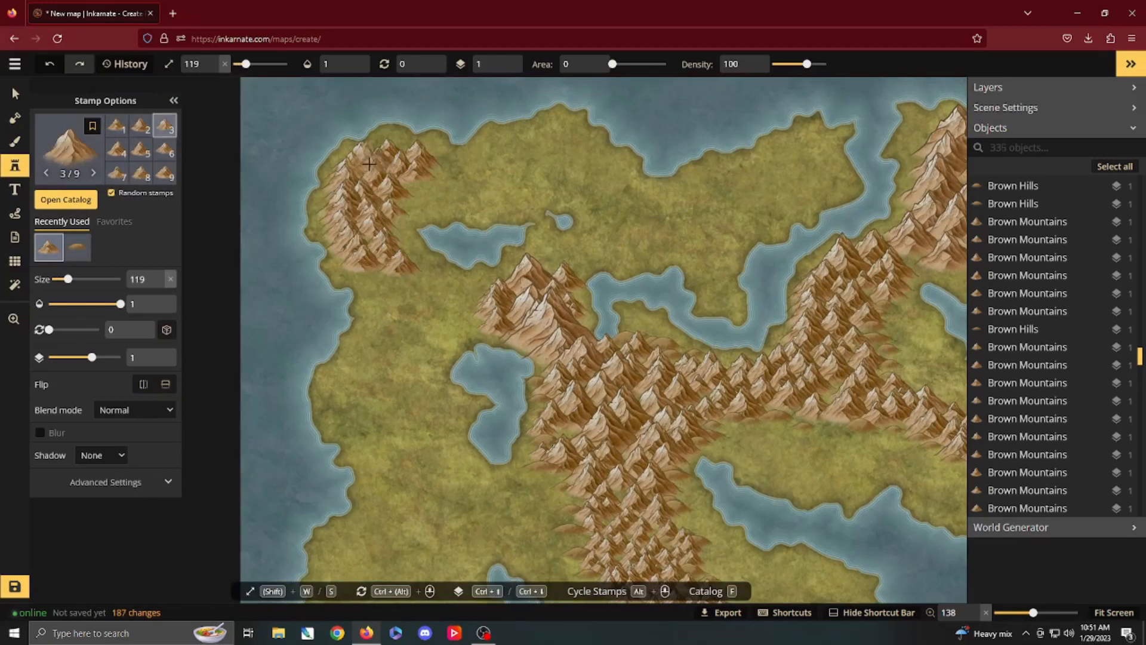
{"action": "key", "text": "w"}
{"action": "key", "text": "w"}
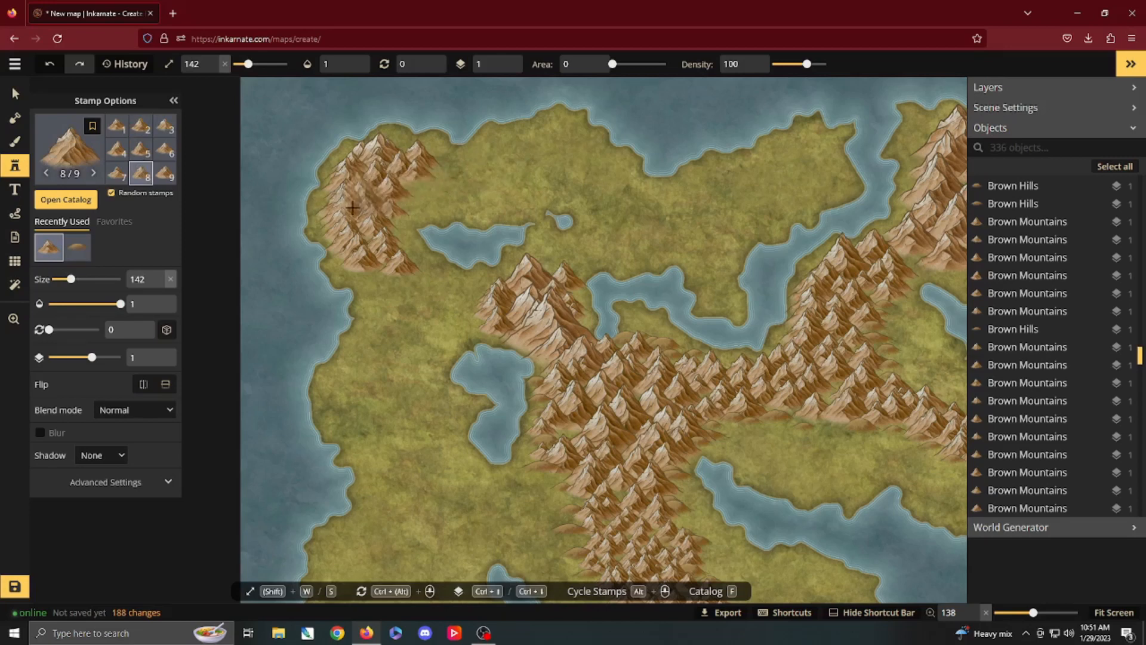
{"action": "left_click", "coordinate": [470, 226]}
{"action": "left_click", "coordinate": [502, 288]}
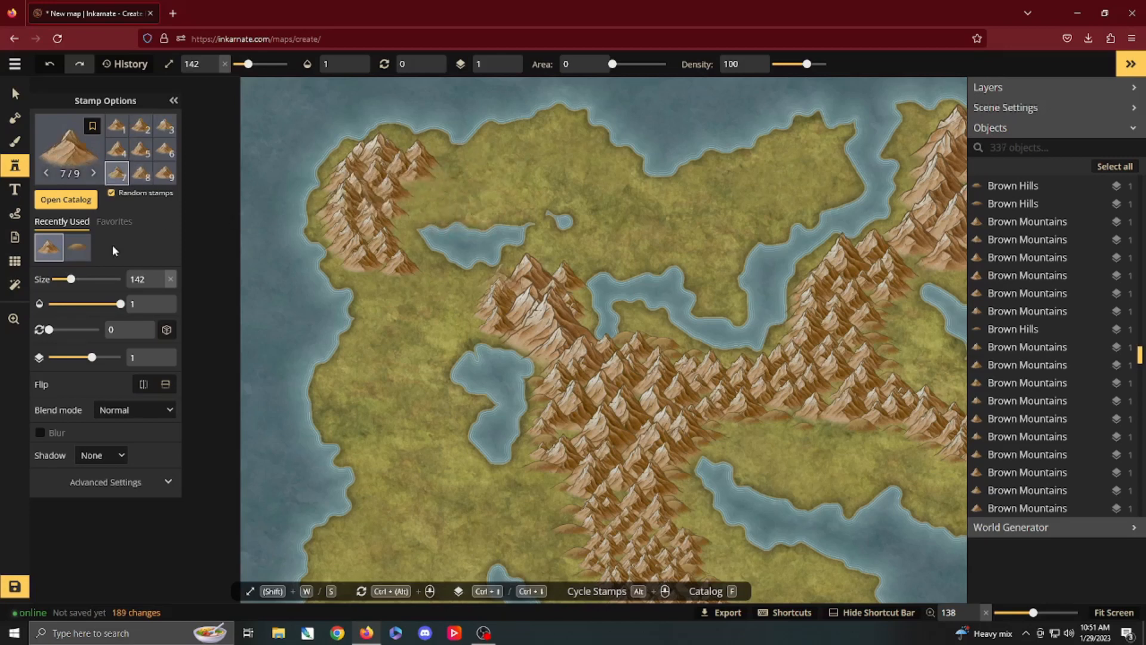
Step: Paint a forest of Pointy Green Trees between the northwest and central ranges and onto the west coast, using size 153, area 14 and density 91
{"action": "left_click", "coordinate": [66, 199]}
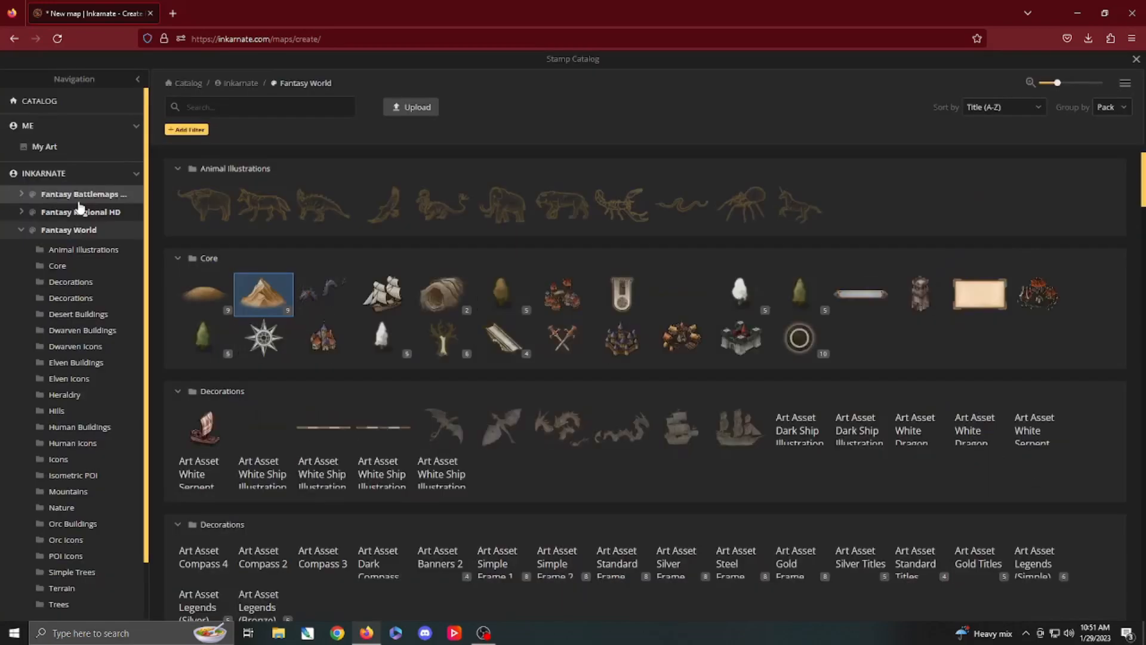
{"action": "left_click", "coordinate": [203, 336]}
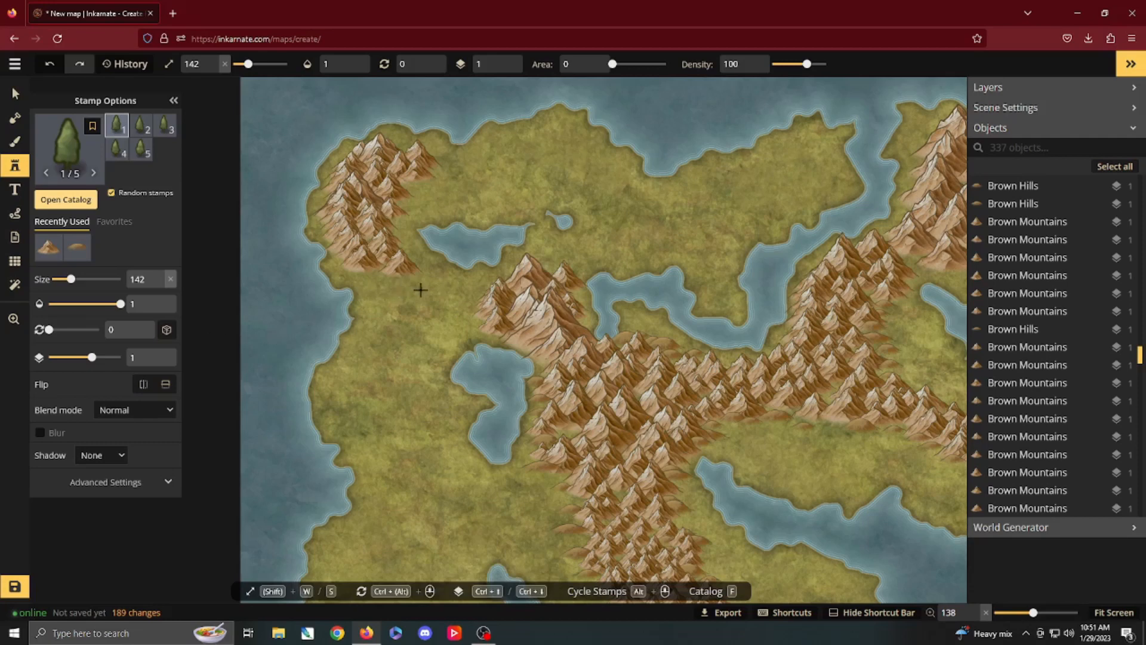
{"action": "key", "text": "w"}
{"action": "left_click", "coordinate": [590, 60]}
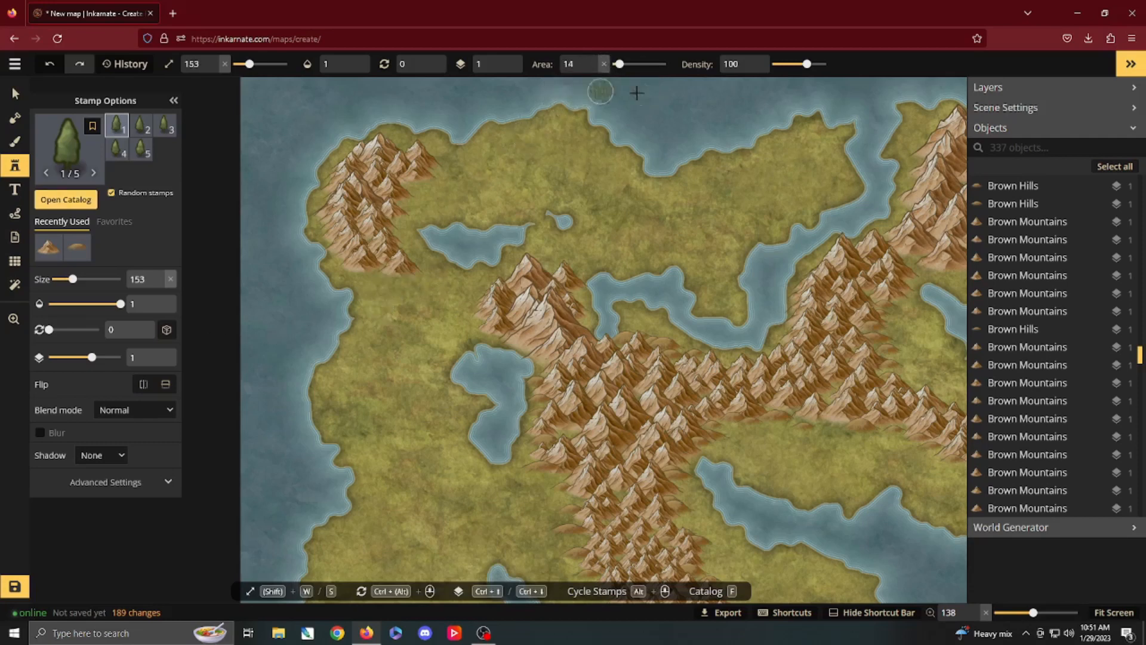
{"action": "left_click", "coordinate": [752, 68]}
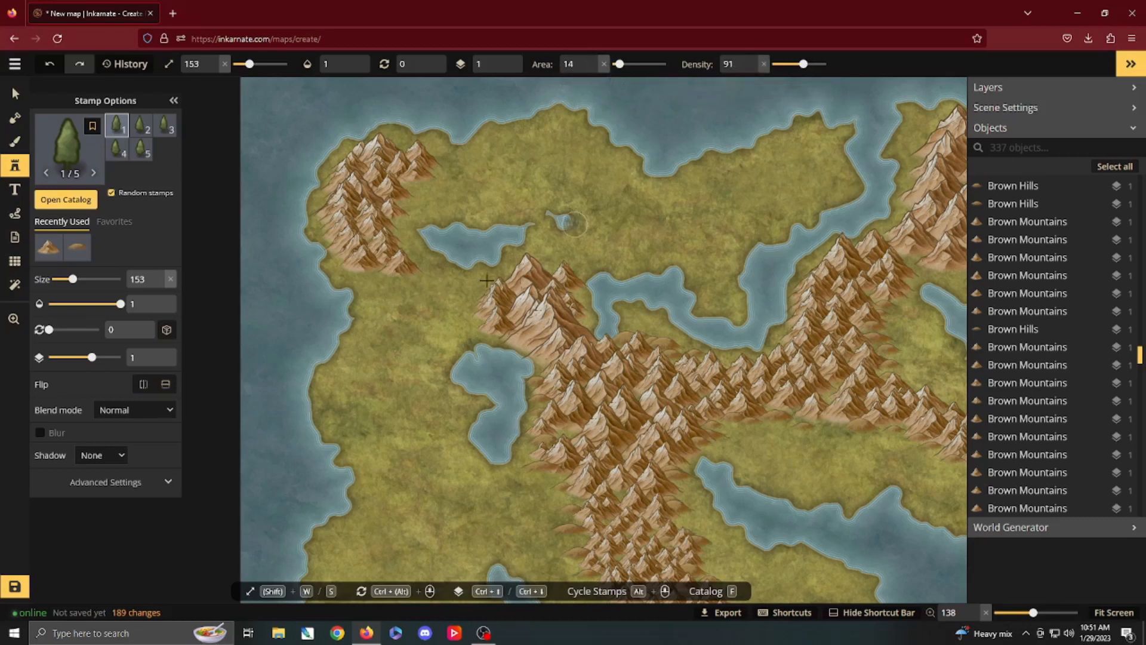
{"action": "mouse_move", "coordinate": [375, 298]}
{"action": "left_mouse_down"}
{"action": "mouse_move", "coordinate": [473, 286]}
{"action": "mouse_move", "coordinate": [498, 319]}
{"action": "mouse_move", "coordinate": [458, 327]}
{"action": "mouse_move", "coordinate": [456, 314]}
{"action": "mouse_move", "coordinate": [429, 304]}
{"action": "mouse_move", "coordinate": [370, 306]}
{"action": "mouse_move", "coordinate": [378, 329]}
{"action": "mouse_move", "coordinate": [361, 340]}
{"action": "mouse_move", "coordinate": [365, 357]}
{"action": "mouse_move", "coordinate": [391, 333]}
{"action": "mouse_move", "coordinate": [440, 324]}
{"action": "mouse_move", "coordinate": [455, 337]}
{"action": "mouse_move", "coordinate": [358, 360]}
{"action": "left_mouse_up"}
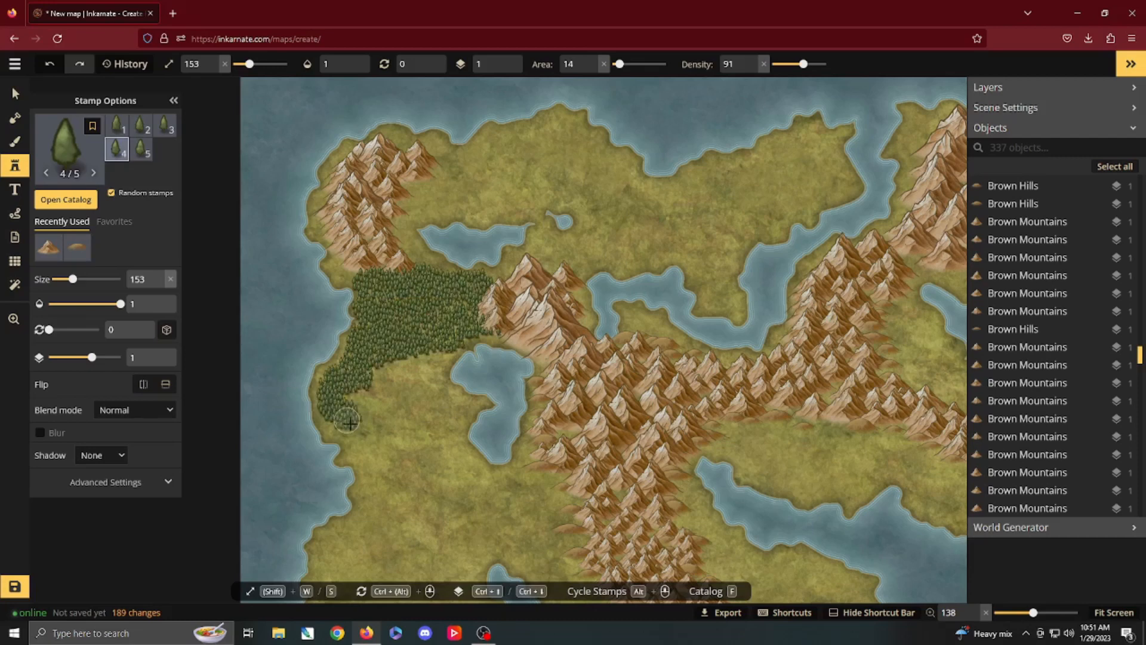
Step: Extend the Pointy Green Trees forest south along the west coast and paint another forest on the southwestern peninsula
{"action": "mouse_move", "coordinate": [350, 422]}
{"action": "left_mouse_down"}
{"action": "mouse_move", "coordinate": [387, 381]}
{"action": "mouse_move", "coordinate": [370, 399]}
{"action": "mouse_move", "coordinate": [402, 460]}
{"action": "mouse_move", "coordinate": [387, 472]}
{"action": "mouse_move", "coordinate": [405, 463]}
{"action": "mouse_move", "coordinate": [460, 506]}
{"action": "mouse_move", "coordinate": [409, 404]}
{"action": "mouse_move", "coordinate": [406, 358]}
{"action": "mouse_move", "coordinate": [433, 379]}
{"action": "mouse_move", "coordinate": [432, 299]}
{"action": "mouse_move", "coordinate": [398, 260]}
{"action": "mouse_move", "coordinate": [377, 373]}
{"action": "mouse_move", "coordinate": [368, 316]}
{"action": "mouse_move", "coordinate": [317, 369]}
{"action": "mouse_move", "coordinate": [331, 413]}
{"action": "mouse_move", "coordinate": [375, 392]}
{"action": "mouse_move", "coordinate": [335, 399]}
{"action": "mouse_move", "coordinate": [341, 388]}
{"action": "mouse_move", "coordinate": [323, 379]}
{"action": "mouse_move", "coordinate": [290, 385]}
{"action": "mouse_move", "coordinate": [349, 434]}
{"action": "mouse_move", "coordinate": [376, 363]}
{"action": "mouse_move", "coordinate": [349, 346]}
{"action": "mouse_move", "coordinate": [324, 372]}
{"action": "left_mouse_up"}
{"action": "key", "text": "space"}
{"action": "key", "text": "space"}
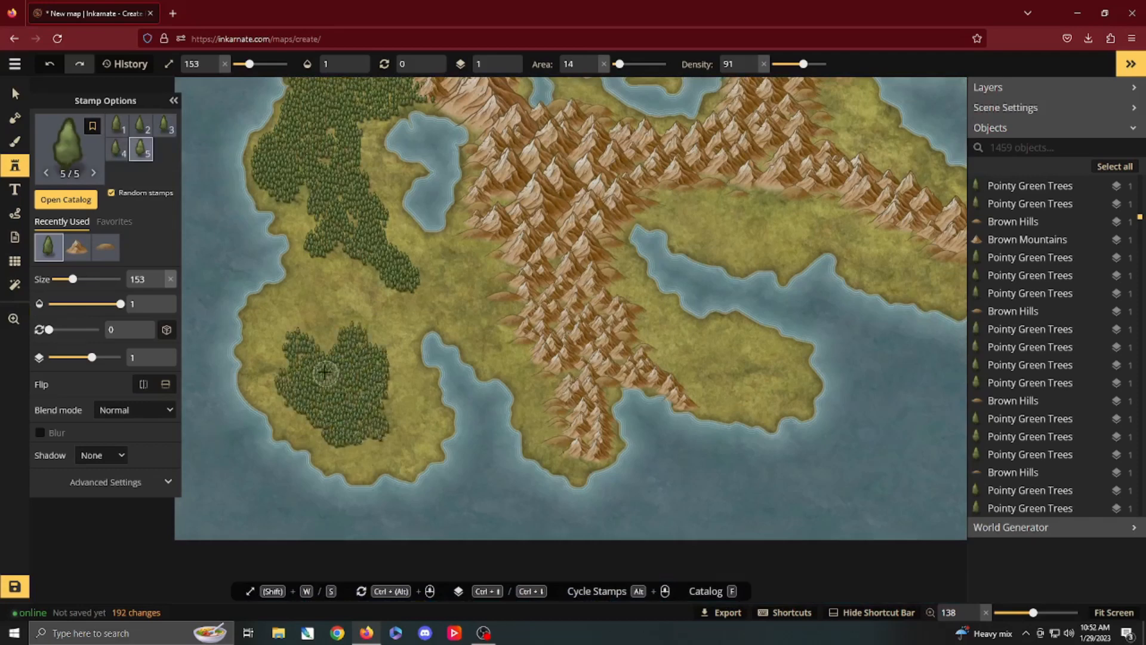
Step: Paint a dense patch of Pointy Green Trees on the peninsula east of the southern range
{"action": "key", "text": "space"}
{"action": "mouse_move", "coordinate": [583, 297]}
{"action": "left_mouse_down"}
{"action": "mouse_move", "coordinate": [470, 329]}
{"action": "mouse_move", "coordinate": [403, 329]}
{"action": "left_mouse_up"}
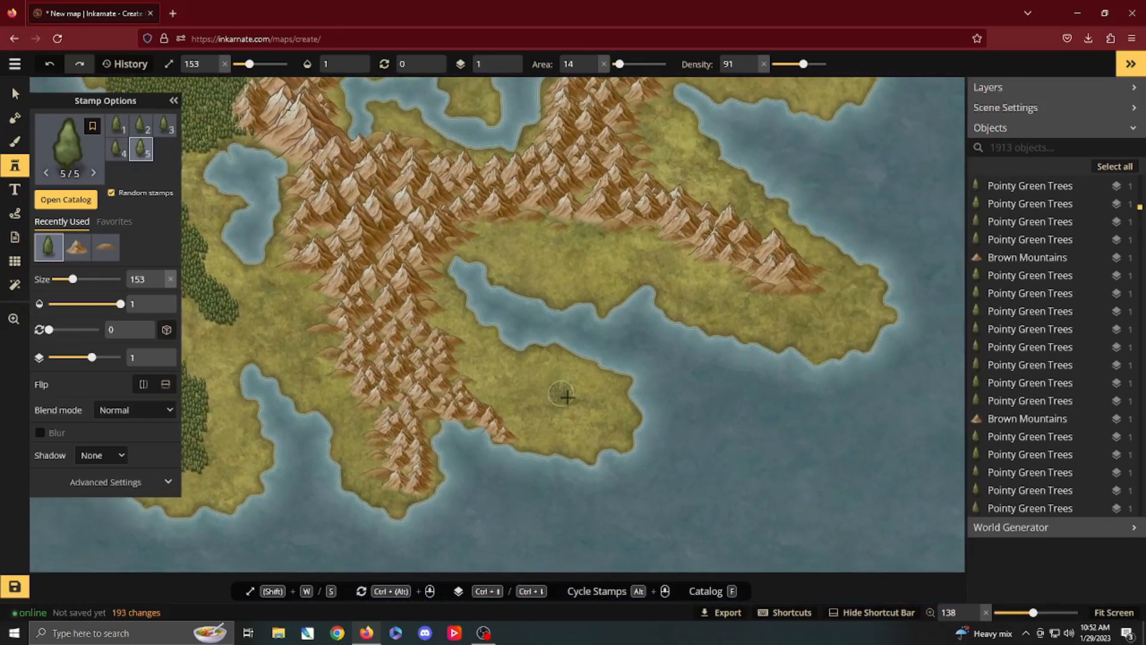
{"action": "mouse_move", "coordinate": [575, 393]}
{"action": "left_mouse_down"}
{"action": "mouse_move", "coordinate": [514, 385]}
{"action": "mouse_move", "coordinate": [567, 421]}
{"action": "mouse_move", "coordinate": [605, 419]}
{"action": "mouse_move", "coordinate": [583, 409]}
{"action": "mouse_move", "coordinate": [532, 420]}
{"action": "mouse_move", "coordinate": [554, 430]}
{"action": "mouse_move", "coordinate": [575, 419]}
{"action": "left_mouse_up"}
Step: Lower the density to 70 and line the edges of the connecting chain, southeastern ridge and southern range's east side with Pointy Green Trees
{"action": "key", "text": "space"}
{"action": "left_click_drag", "start_coordinate": [609, 285], "coordinate": [462, 385]}
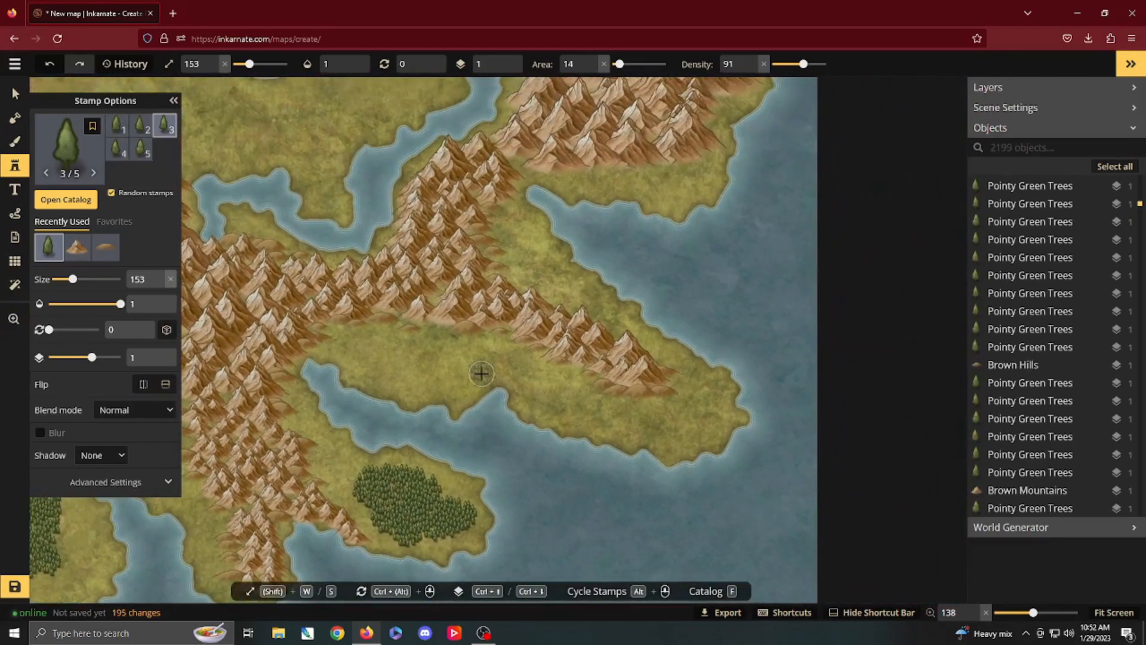
{"action": "left_click", "coordinate": [752, 71]}
{"action": "mouse_move", "coordinate": [390, 330]}
{"action": "left_mouse_down"}
{"action": "mouse_move", "coordinate": [427, 322]}
{"action": "mouse_move", "coordinate": [499, 336]}
{"action": "mouse_move", "coordinate": [619, 380]}
{"action": "left_mouse_up"}
{"action": "mouse_move", "coordinate": [501, 207]}
{"action": "left_mouse_down"}
{"action": "mouse_move", "coordinate": [495, 283]}
{"action": "mouse_move", "coordinate": [561, 317]}
{"action": "left_mouse_up"}
{"action": "mouse_move", "coordinate": [418, 307]}
{"action": "left_mouse_down"}
{"action": "mouse_move", "coordinate": [314, 335]}
{"action": "mouse_move", "coordinate": [285, 370]}
{"action": "mouse_move", "coordinate": [307, 454]}
{"action": "mouse_move", "coordinate": [332, 486]}
{"action": "mouse_move", "coordinate": [375, 498]}
{"action": "mouse_move", "coordinate": [359, 497]}
{"action": "mouse_move", "coordinate": [364, 522]}
{"action": "mouse_move", "coordinate": [394, 529]}
{"action": "left_mouse_up"}
Step: Scatter Pointy Green Trees at density 70 around the northeast range's western, eastern and southern edges and in gaps between its peaks
{"action": "key", "text": "space"}
{"action": "mouse_move", "coordinate": [467, 270]}
{"action": "left_mouse_down"}
{"action": "mouse_move", "coordinate": [400, 436]}
{"action": "mouse_move", "coordinate": [355, 482]}
{"action": "left_mouse_up"}
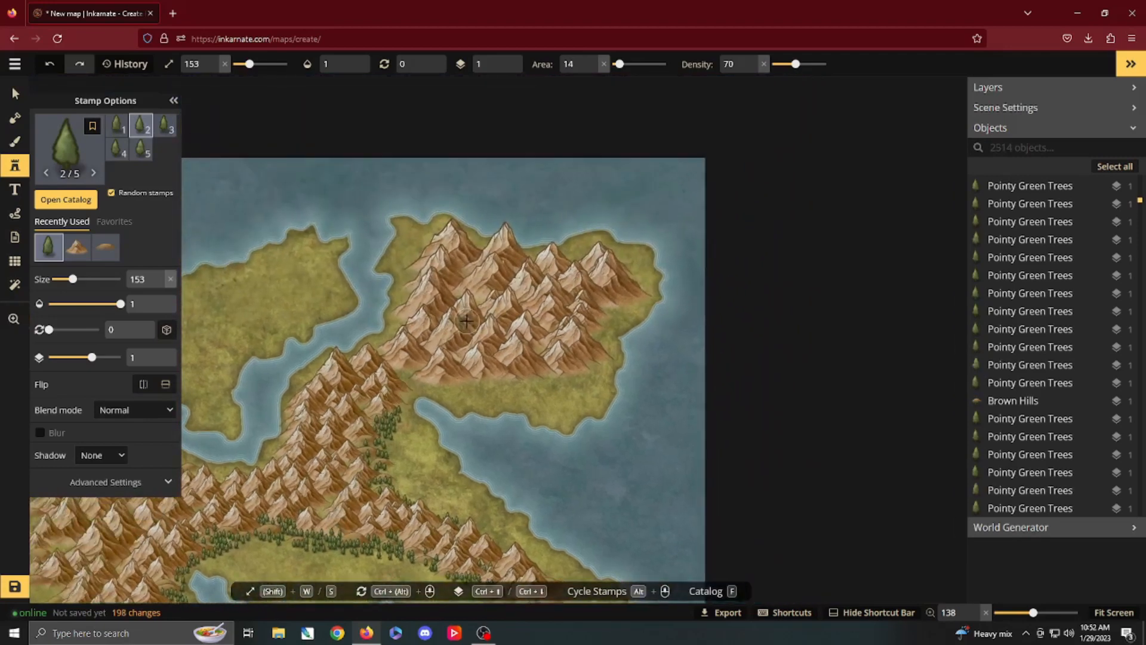
{"action": "mouse_move", "coordinate": [410, 281]}
{"action": "left_mouse_down"}
{"action": "mouse_move", "coordinate": [426, 255]}
{"action": "mouse_move", "coordinate": [466, 275]}
{"action": "mouse_move", "coordinate": [444, 311]}
{"action": "mouse_move", "coordinate": [490, 323]}
{"action": "mouse_move", "coordinate": [428, 354]}
{"action": "mouse_move", "coordinate": [499, 361]}
{"action": "mouse_move", "coordinate": [507, 318]}
{"action": "left_mouse_up"}
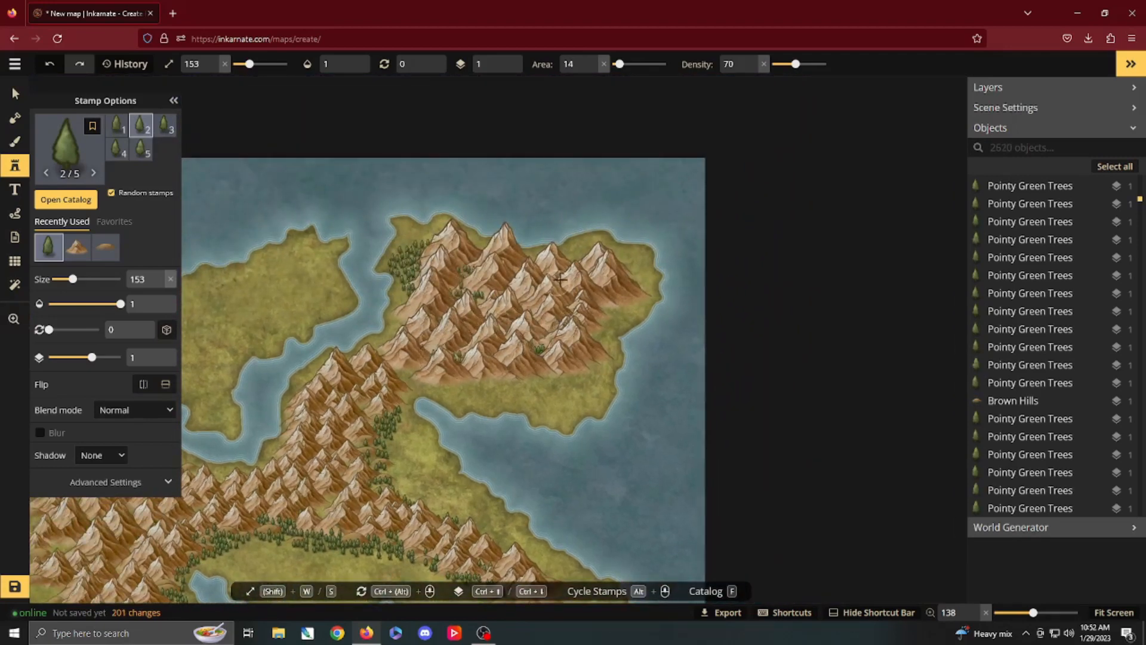
{"action": "mouse_move", "coordinate": [601, 310]}
{"action": "left_mouse_down"}
{"action": "mouse_move", "coordinate": [588, 355]}
{"action": "mouse_move", "coordinate": [525, 376]}
{"action": "mouse_move", "coordinate": [440, 377]}
{"action": "left_mouse_up"}
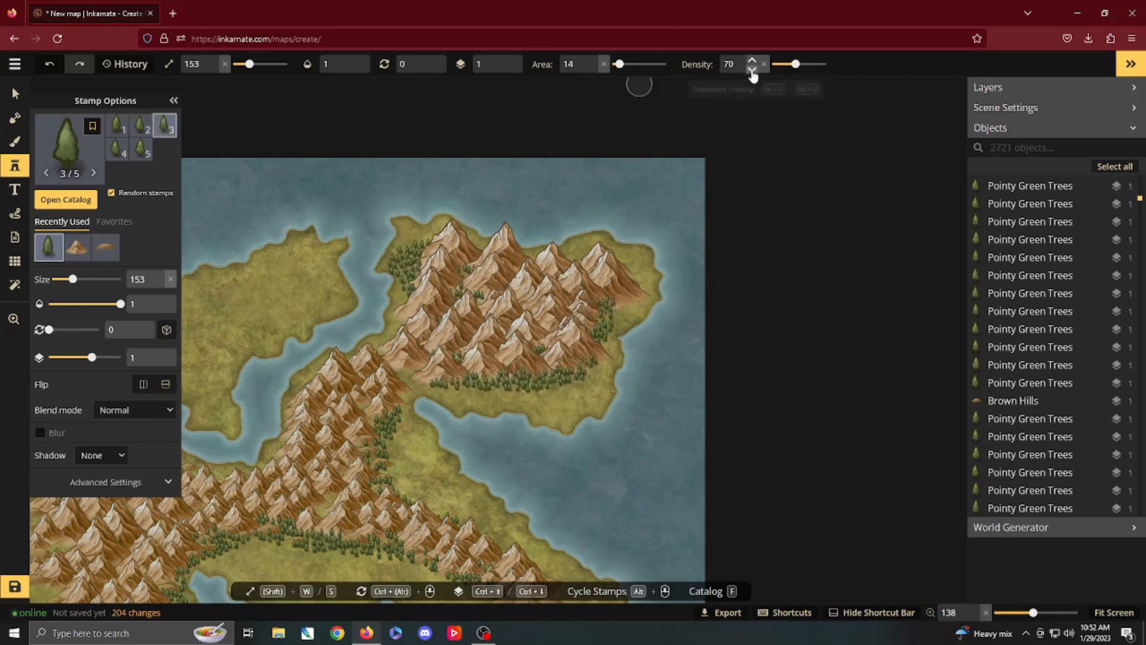
Step: Lower the density to 50 and paint sparser Pointy Green Trees south of the northeast range and across the north-central peninsula
{"action": "left_click", "coordinate": [753, 70]}
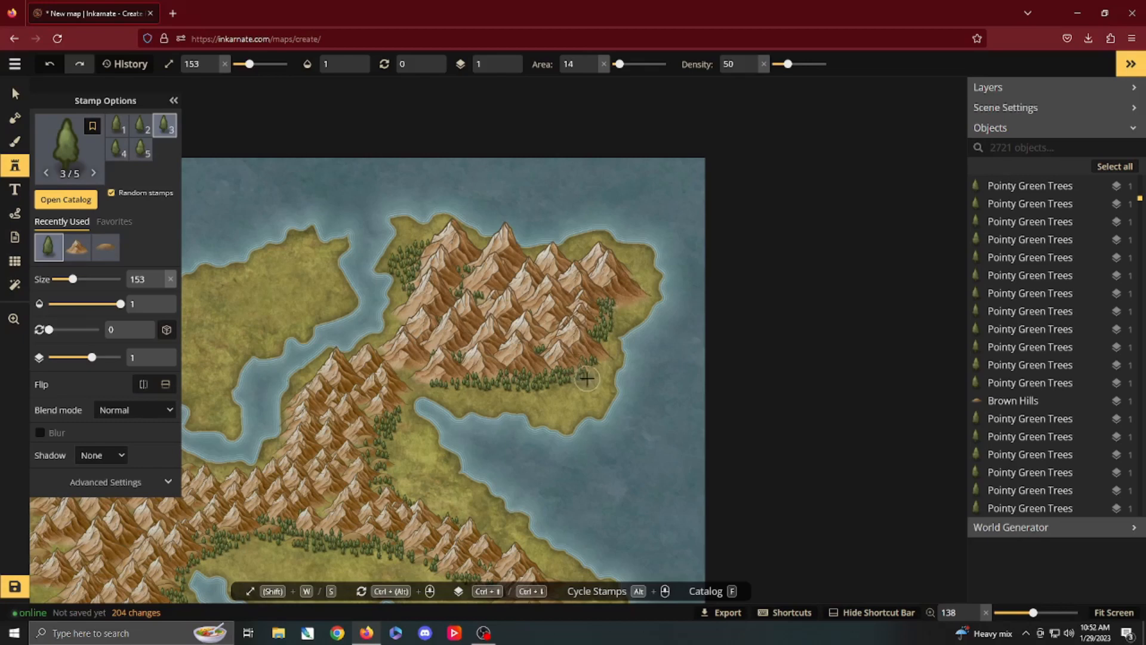
{"action": "mouse_move", "coordinate": [571, 391]}
{"action": "left_mouse_down"}
{"action": "mouse_move", "coordinate": [477, 394]}
{"action": "mouse_move", "coordinate": [444, 388]}
{"action": "mouse_move", "coordinate": [467, 373]}
{"action": "mouse_move", "coordinate": [417, 372]}
{"action": "mouse_move", "coordinate": [682, 372]}
{"action": "left_mouse_up"}
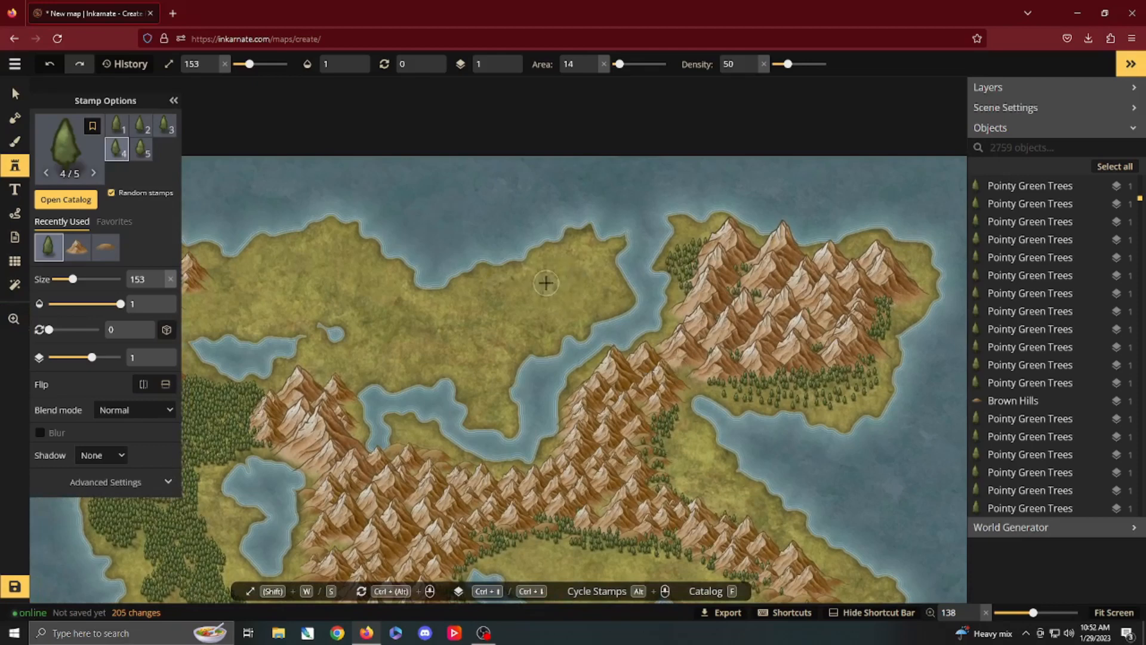
{"action": "mouse_move", "coordinate": [584, 250]}
{"action": "left_mouse_down"}
{"action": "mouse_move", "coordinate": [546, 258]}
{"action": "mouse_move", "coordinate": [579, 263]}
{"action": "mouse_move", "coordinate": [603, 295]}
{"action": "mouse_move", "coordinate": [523, 329]}
{"action": "mouse_move", "coordinate": [558, 275]}
{"action": "mouse_move", "coordinate": [462, 287]}
{"action": "mouse_move", "coordinate": [496, 314]}
{"action": "mouse_move", "coordinate": [429, 335]}
{"action": "mouse_move", "coordinate": [505, 345]}
{"action": "mouse_move", "coordinate": [486, 391]}
{"action": "mouse_move", "coordinate": [457, 353]}
{"action": "mouse_move", "coordinate": [511, 322]}
{"action": "mouse_move", "coordinate": [421, 340]}
{"action": "mouse_move", "coordinate": [502, 286]}
{"action": "left_mouse_up"}
Step: Place a size 95 Dwarven Mountain 2 stamp on the grassland between the connecting chain and the southeastern bay
{"action": "left_click", "coordinate": [67, 199]}
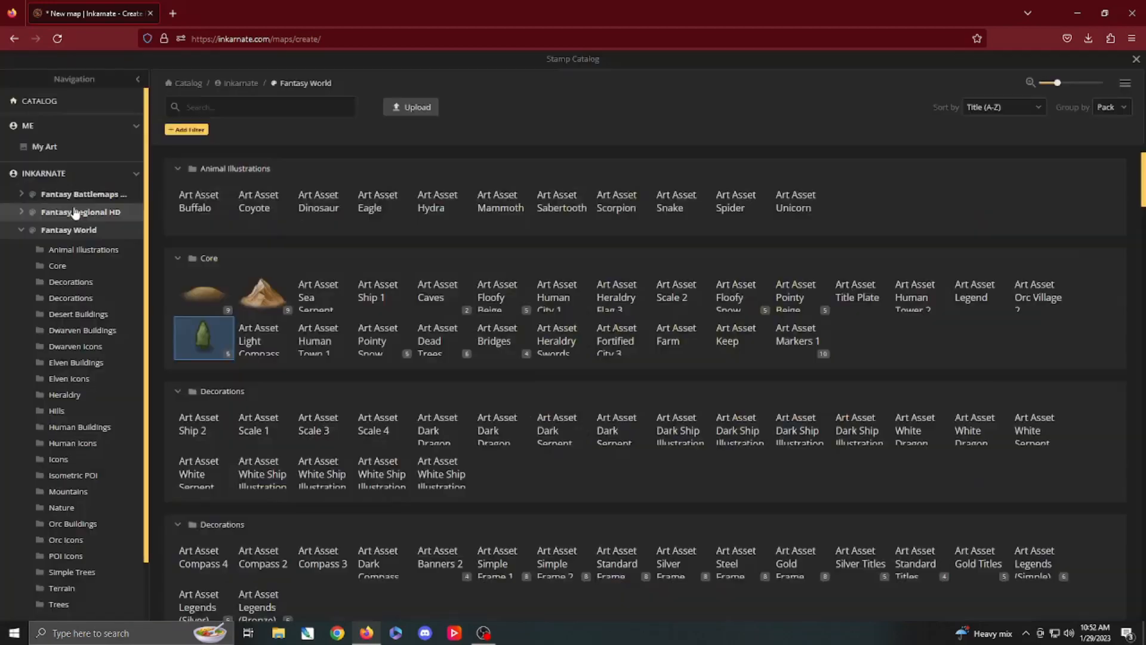
{"action": "scroll", "coordinate": [385, 282], "scroll_direction": "down", "scroll_amount": 9}
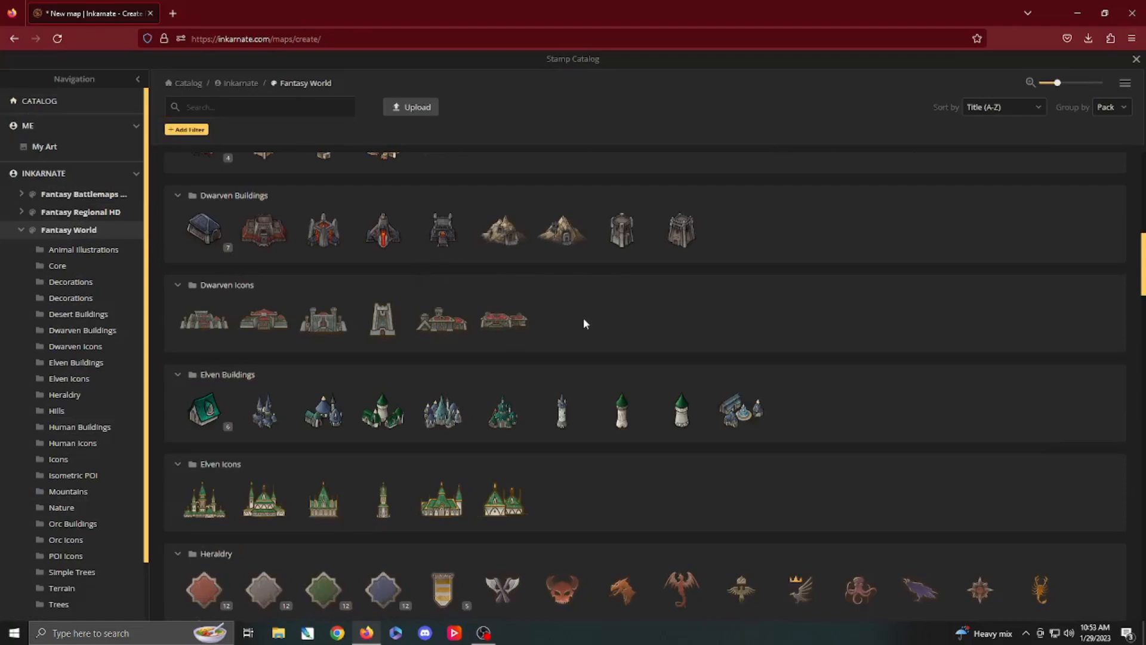
{"action": "left_click", "coordinate": [561, 232]}
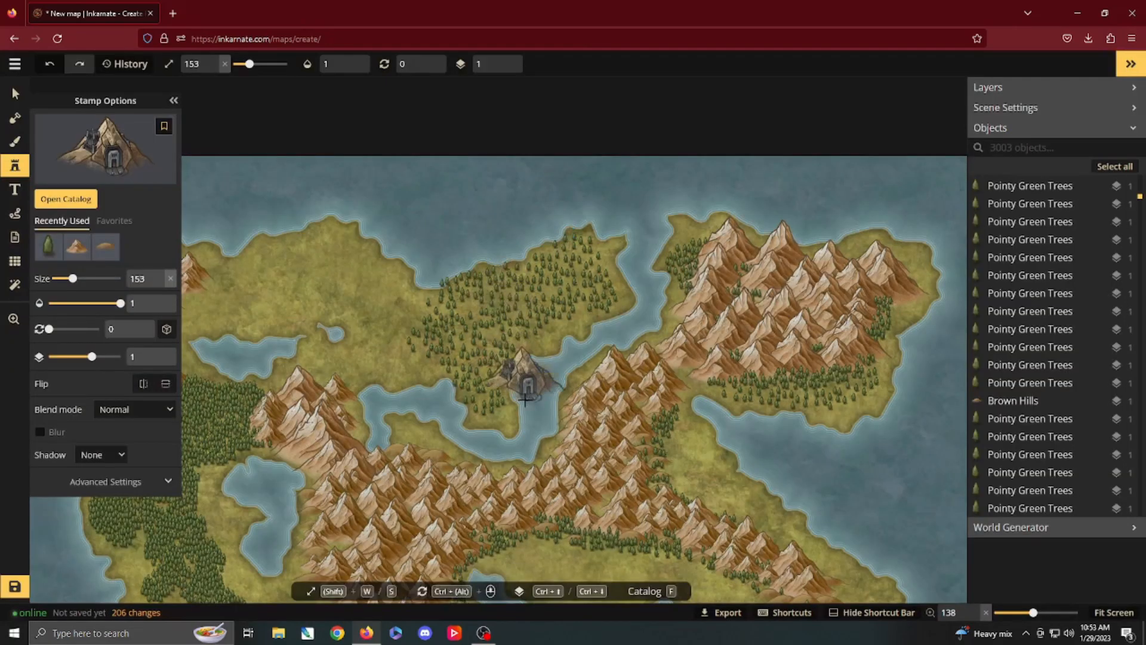
{"action": "scroll", "coordinate": [552, 453], "scroll_direction": "up", "scroll_amount": 1}
{"action": "left_click_drag", "start_coordinate": [552, 455], "coordinate": [507, 179]}
{"action": "scroll", "coordinate": [449, 263], "scroll_direction": "up", "scroll_amount": 1}
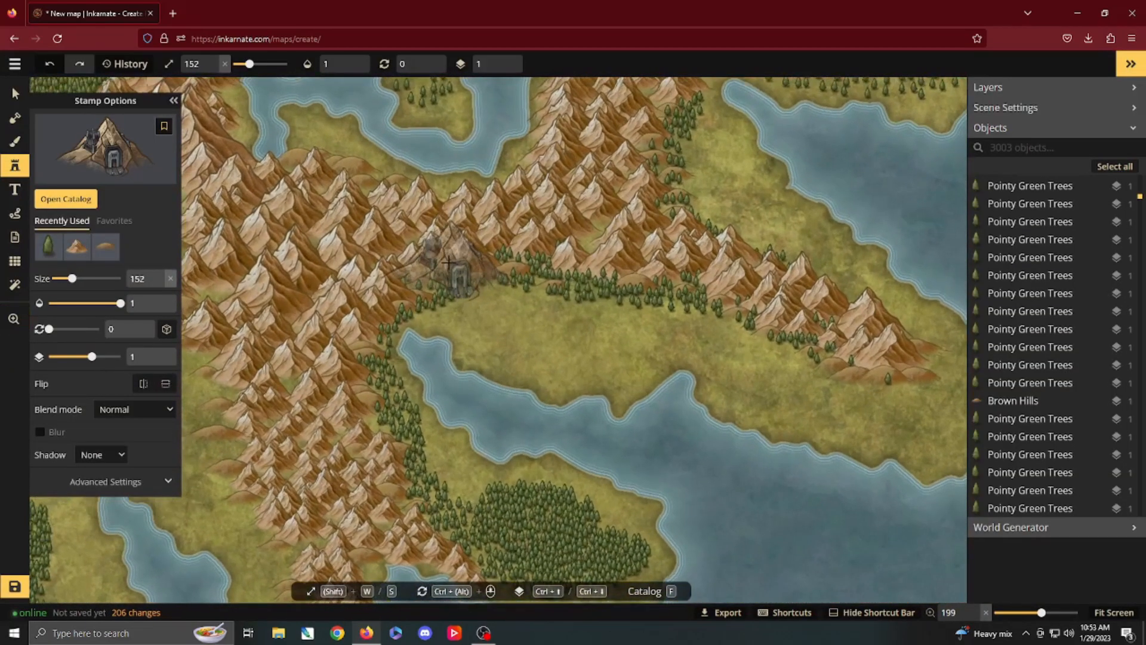
{"action": "key", "text": "s"}
{"action": "key", "text": "s"}
{"action": "key", "text": "s"}
{"action": "key", "text": "s"}
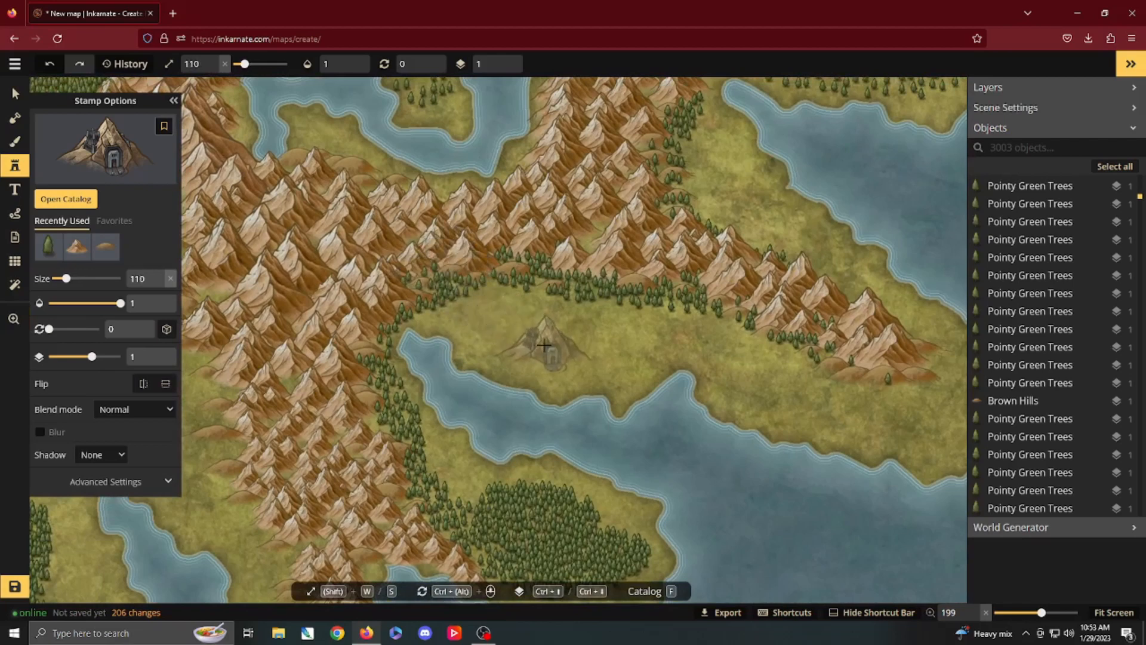
{"action": "key", "text": "s"}
{"action": "key", "text": "s"}
{"action": "key", "text": "s"}
{"action": "left_click", "coordinate": [544, 345]}
{"action": "key", "text": "Escape"}
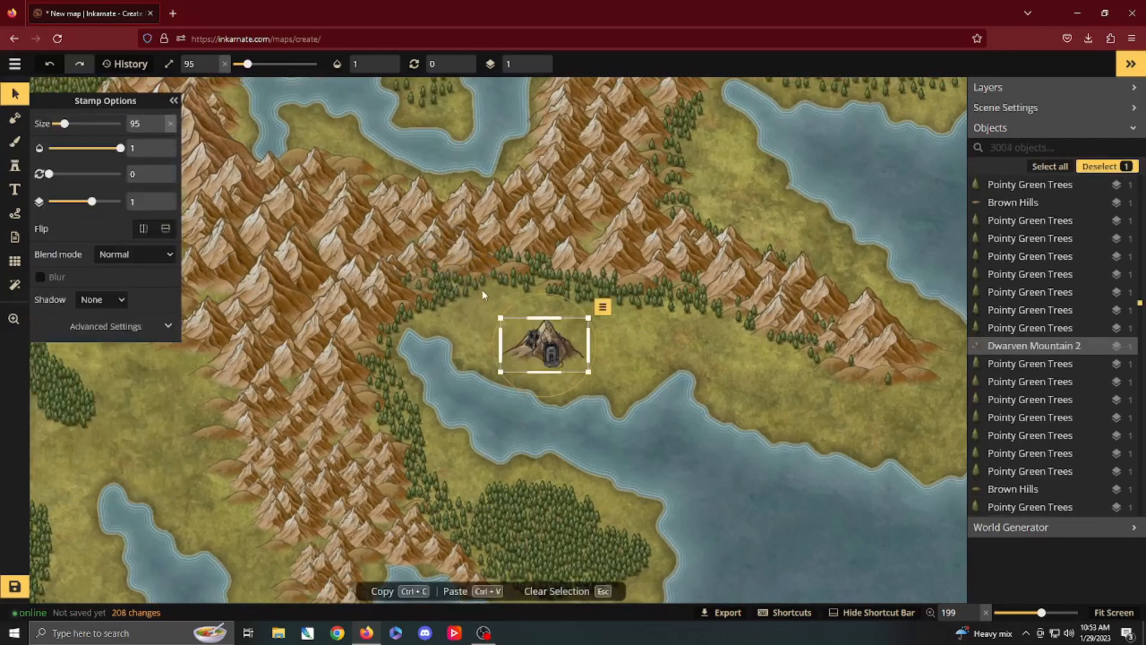
Step: Delete the mountains and trees where the connecting chain meets the central range, try moving the dwarven mountain there, and undo the deletion
{"action": "left_click_drag", "start_coordinate": [483, 294], "coordinate": [435, 270]}
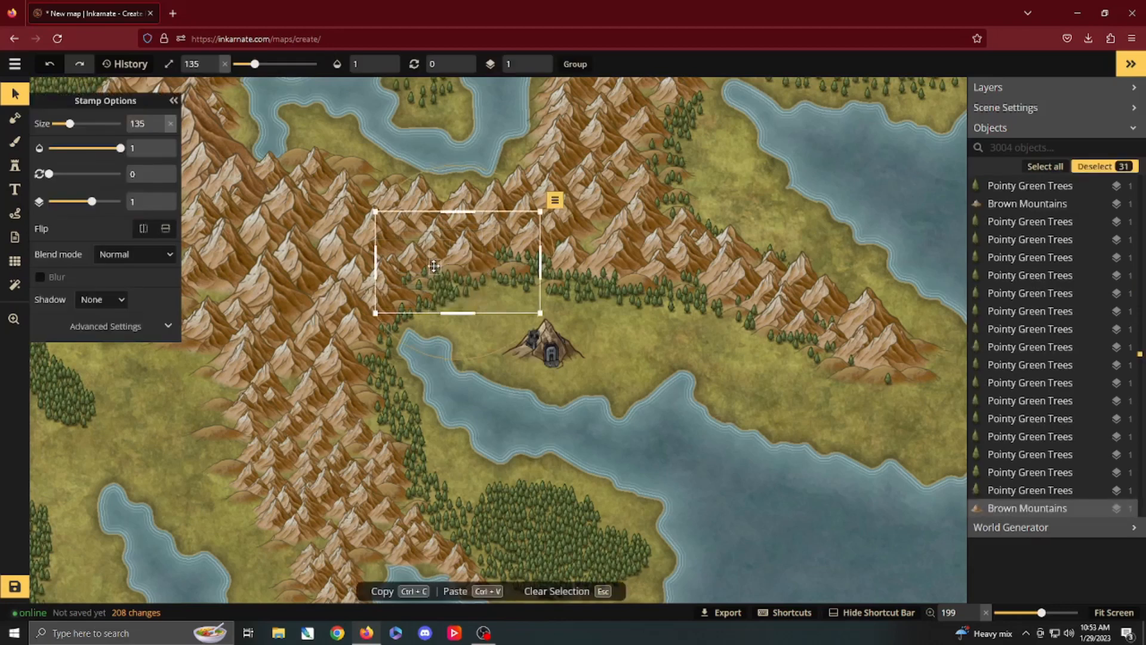
{"action": "key", "text": "Delete"}
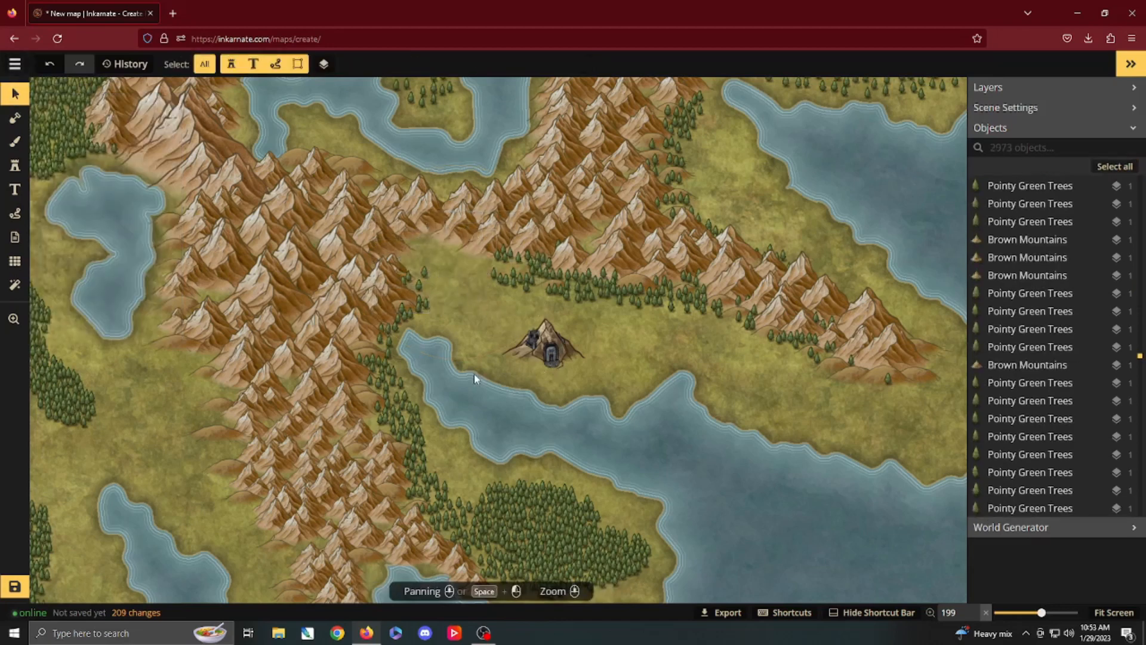
{"action": "left_click", "coordinate": [528, 263]}
{"action": "left_click", "coordinate": [555, 360]}
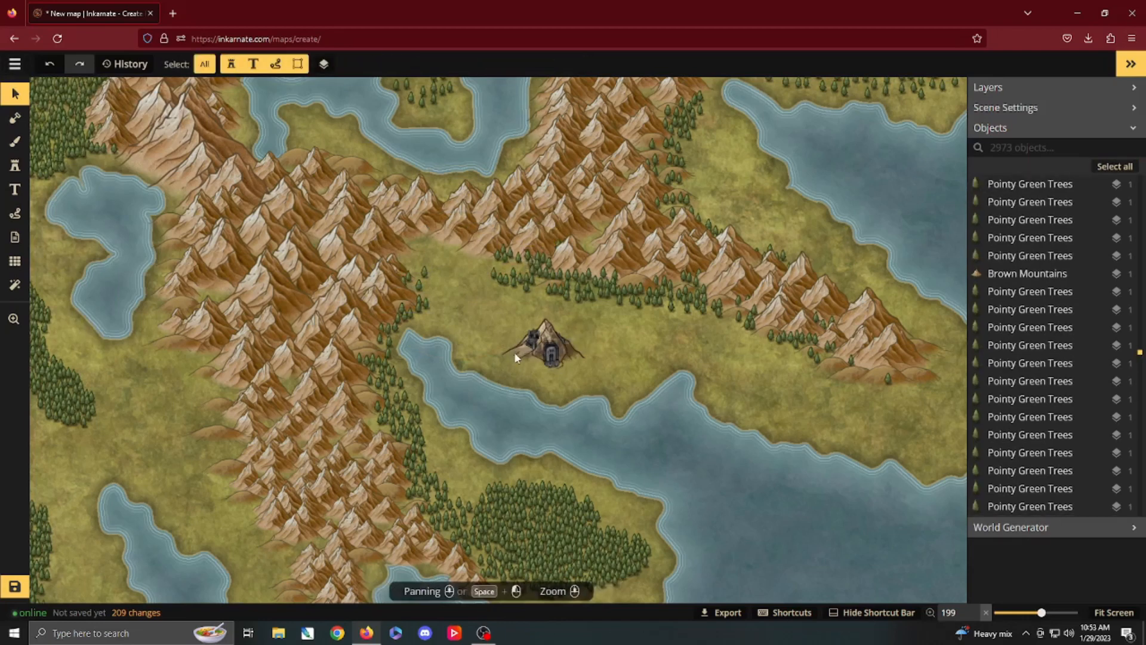
{"action": "left_click_drag", "start_coordinate": [552, 359], "coordinate": [454, 274]}
{"action": "left_click", "coordinate": [552, 357]}
{"action": "key", "text": "ctrl+z"}
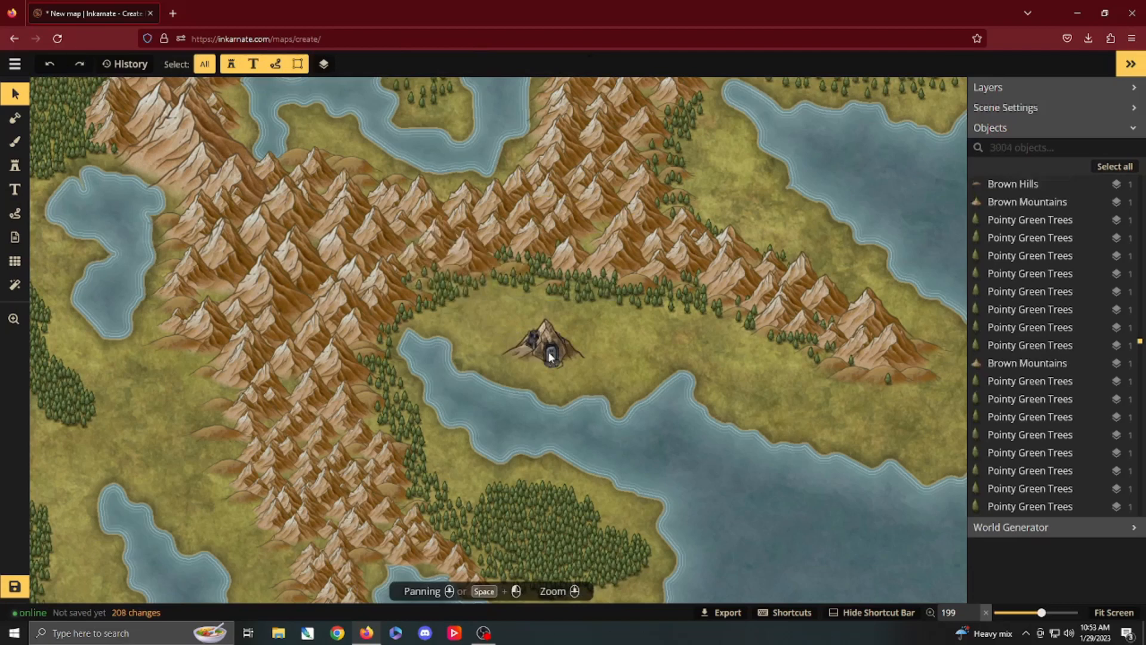
{"action": "mouse_move", "coordinate": [484, 636]}
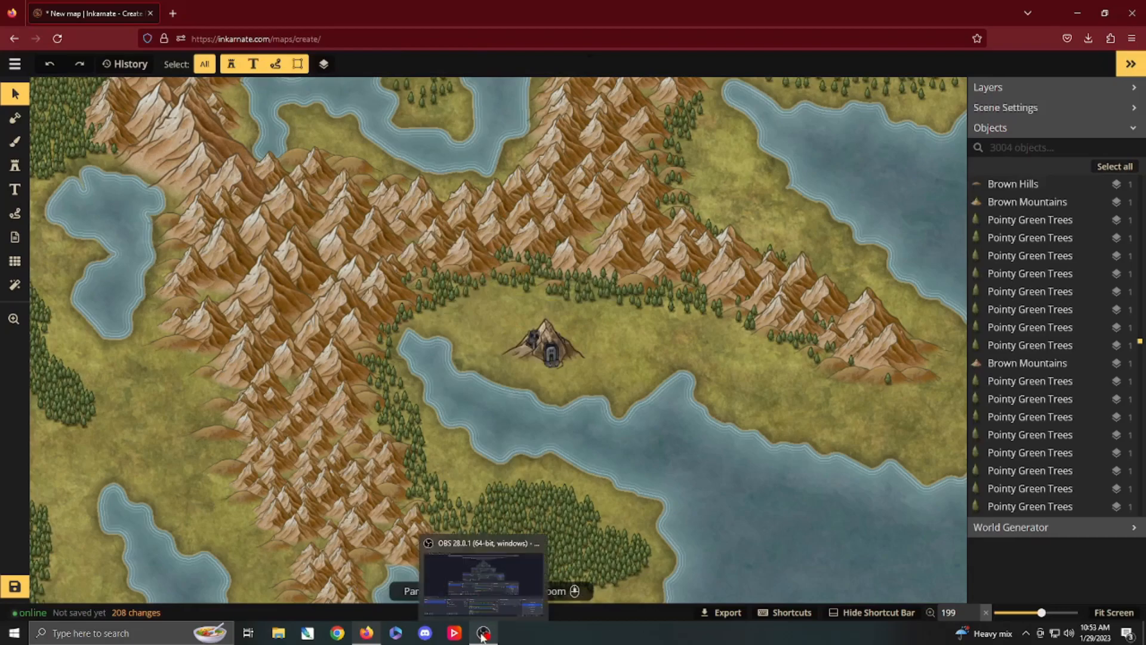
{"action": "left_click", "coordinate": [485, 589]}
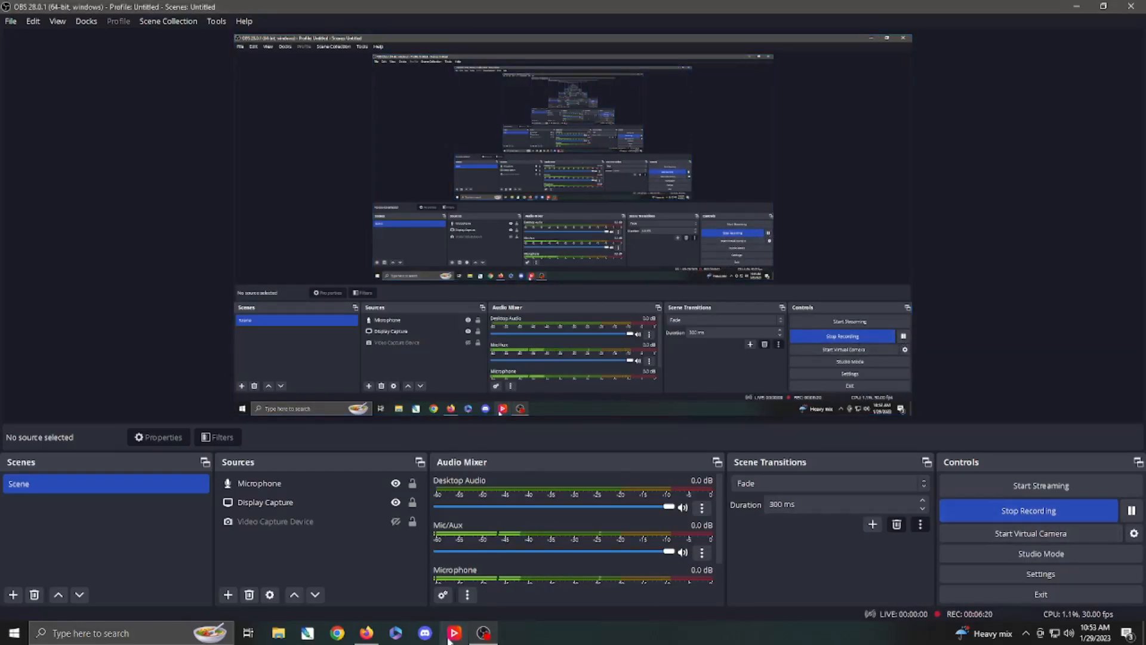
Step: Switch to Inkarnate in Firefox and place a size 85 Dwarven Mountain 1 stamp against the connecting chain's southern edge
{"action": "left_click", "coordinate": [356, 638]}
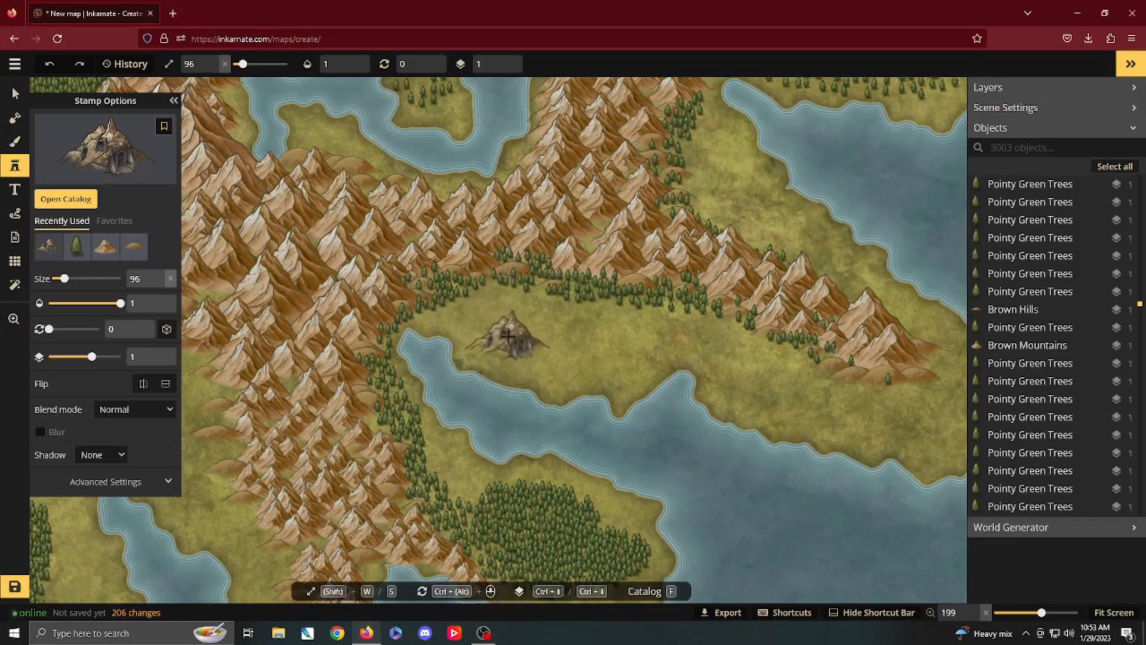
{"action": "key", "text": "s"}
{"action": "key", "text": "s"}
{"action": "key", "text": "s"}
{"action": "key", "text": "s"}
{"action": "key", "text": "s"}
{"action": "key", "text": "s"}
{"action": "key", "text": "s"}
{"action": "key", "text": "s"}
{"action": "key", "text": "s"}
{"action": "key", "text": "s"}
{"action": "key", "text": "s"}
{"action": "left_click", "coordinate": [477, 276]}
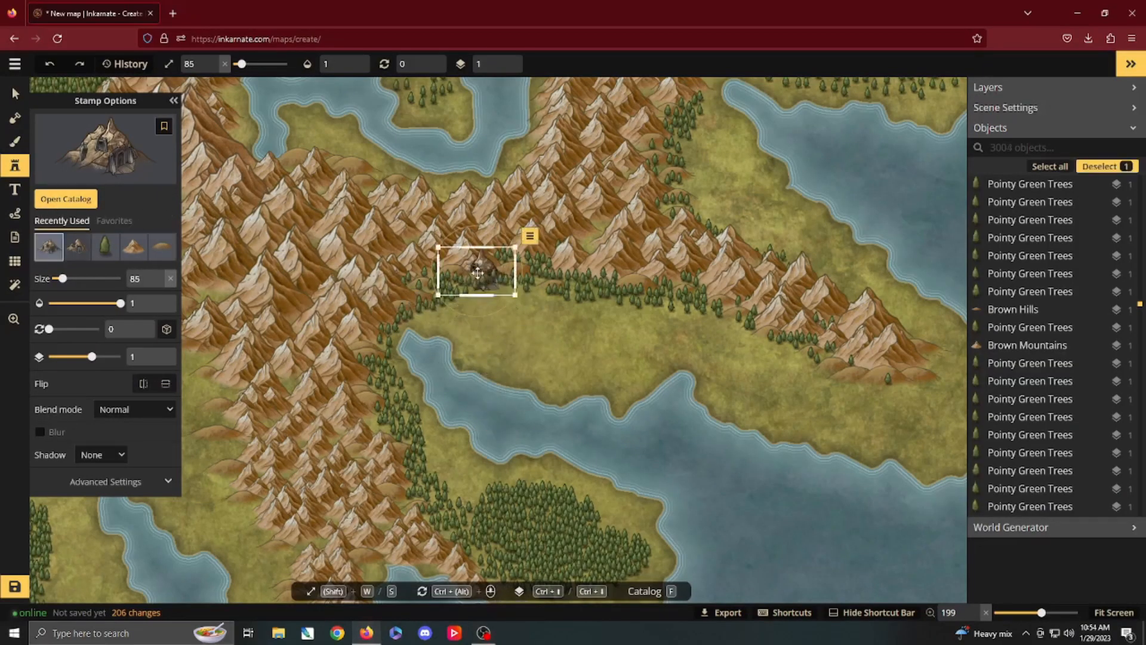
Step: Delete the individual trees, hills and mountains covering the front and western side of the new dwarven mountain
{"action": "key", "text": "v"}
{"action": "left_click", "coordinate": [473, 282]}
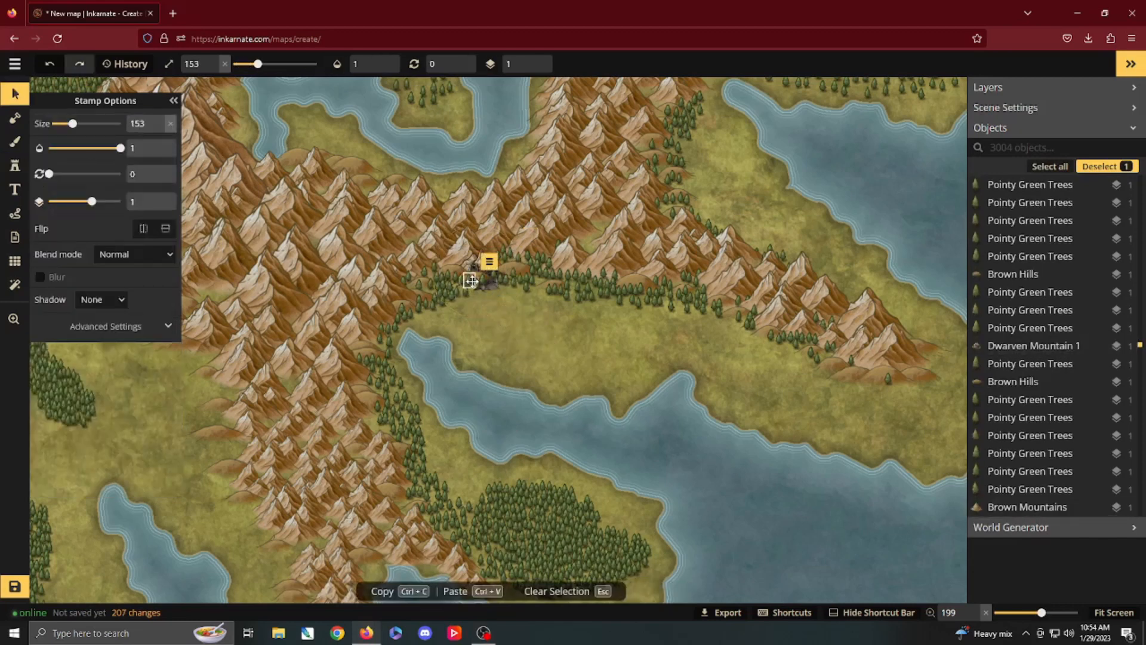
{"action": "key", "text": "Delete"}
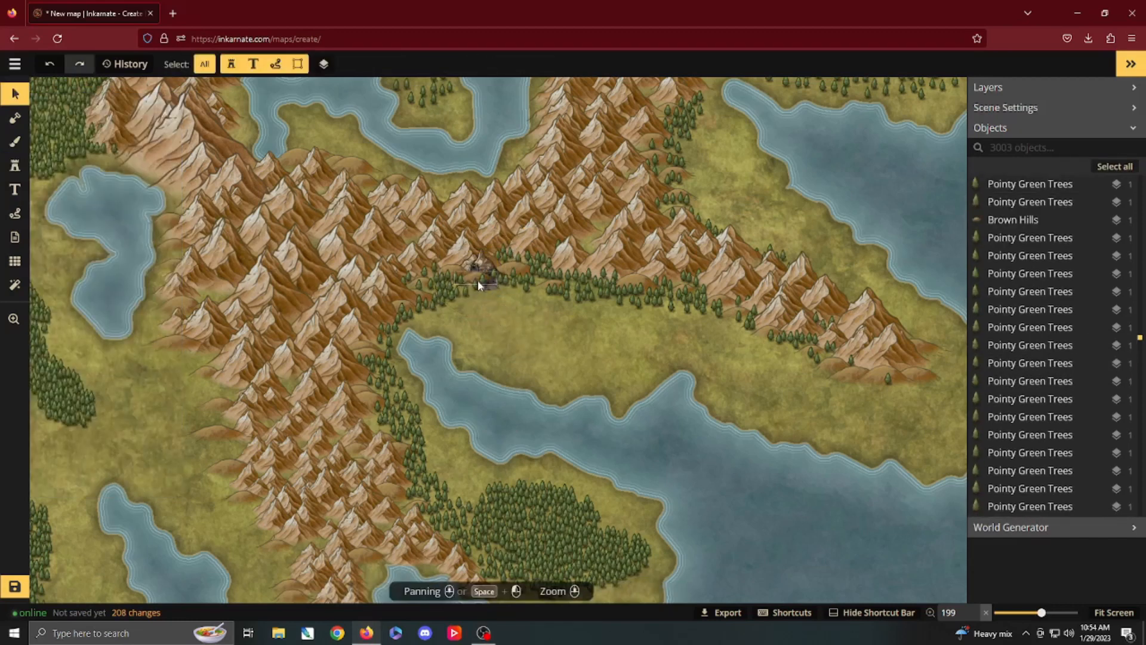
{"action": "left_click", "coordinate": [478, 282]}
{"action": "key", "text": "Delete"}
{"action": "key", "text": "Delete"}
{"action": "left_click", "coordinate": [477, 283]}
{"action": "key", "text": "Delete"}
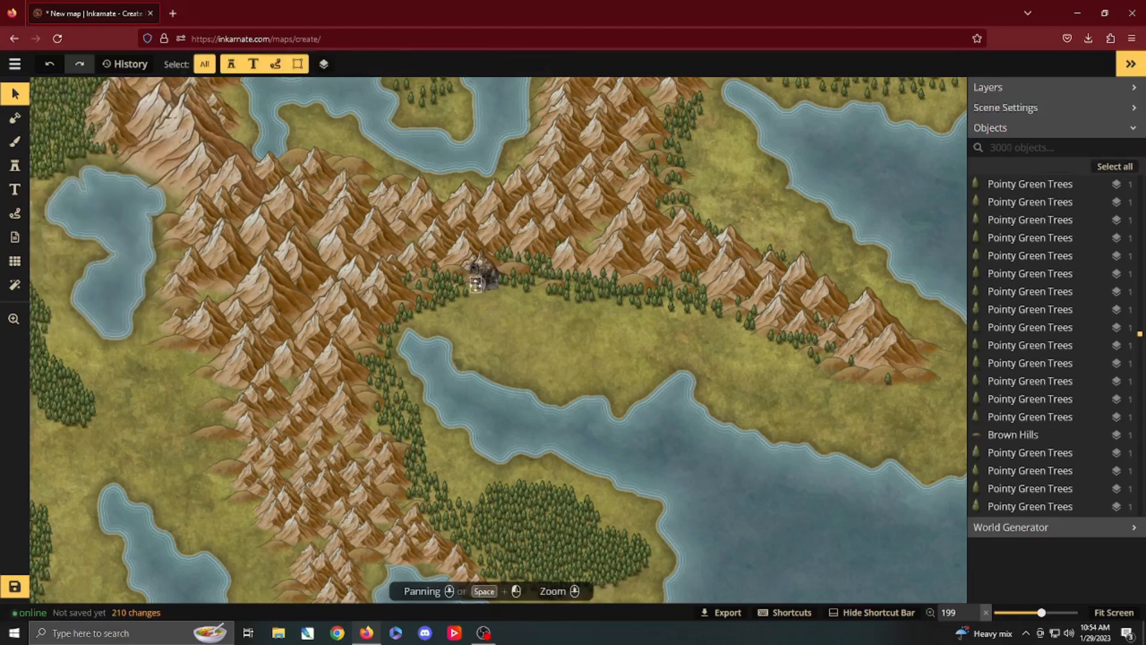
{"action": "left_click", "coordinate": [463, 280]}
{"action": "key", "text": "Delete"}
{"action": "left_click", "coordinate": [466, 285]}
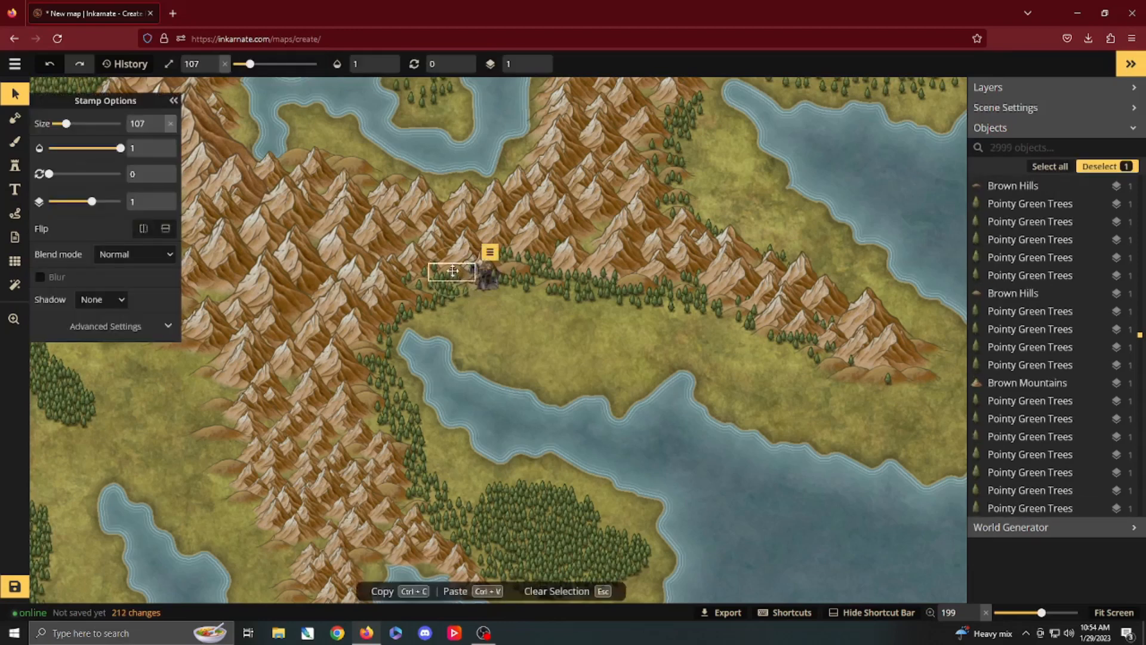
{"action": "key", "text": "Delete"}
{"action": "left_click", "coordinate": [466, 295]}
{"action": "key", "text": "Delete"}
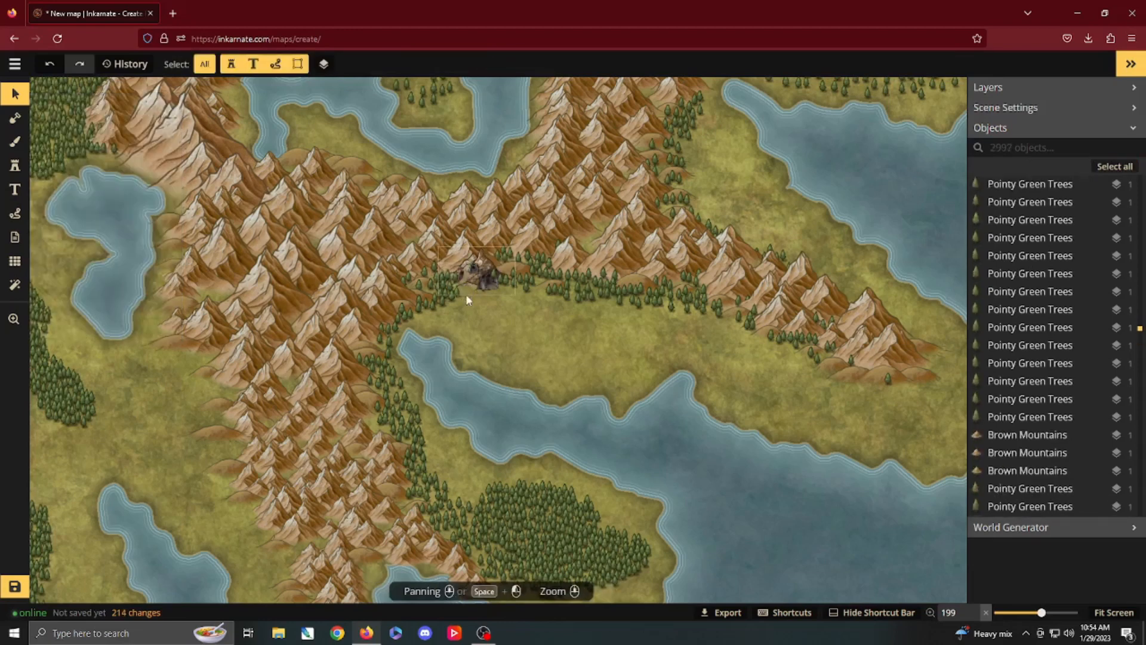
Step: Choose the Human Village 1 stamp from the Isometric POI group of the Fantasy World catalog
{"action": "left_click_drag", "start_coordinate": [249, 198], "coordinate": [363, 261]}
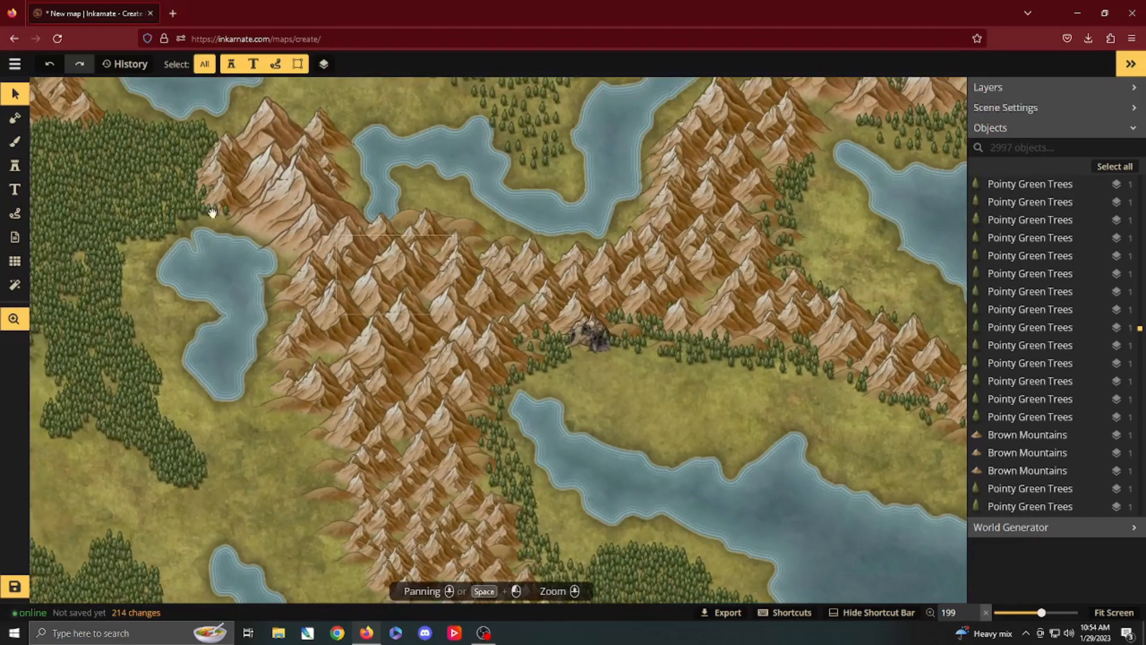
{"action": "left_click", "coordinate": [15, 167]}
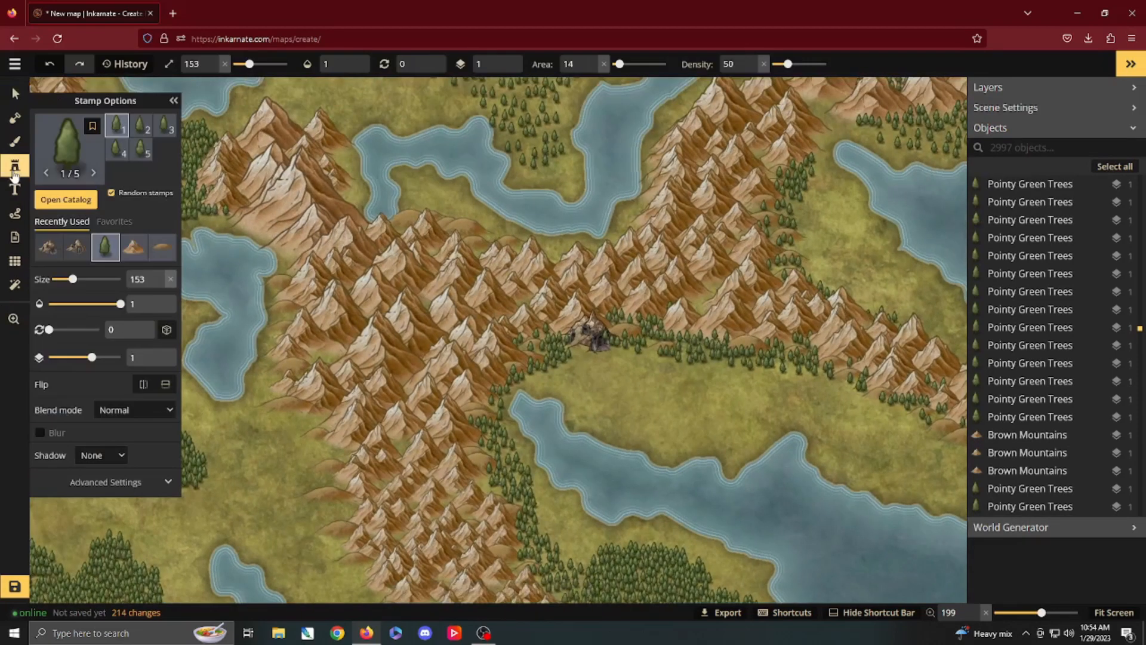
{"action": "left_click", "coordinate": [76, 203]}
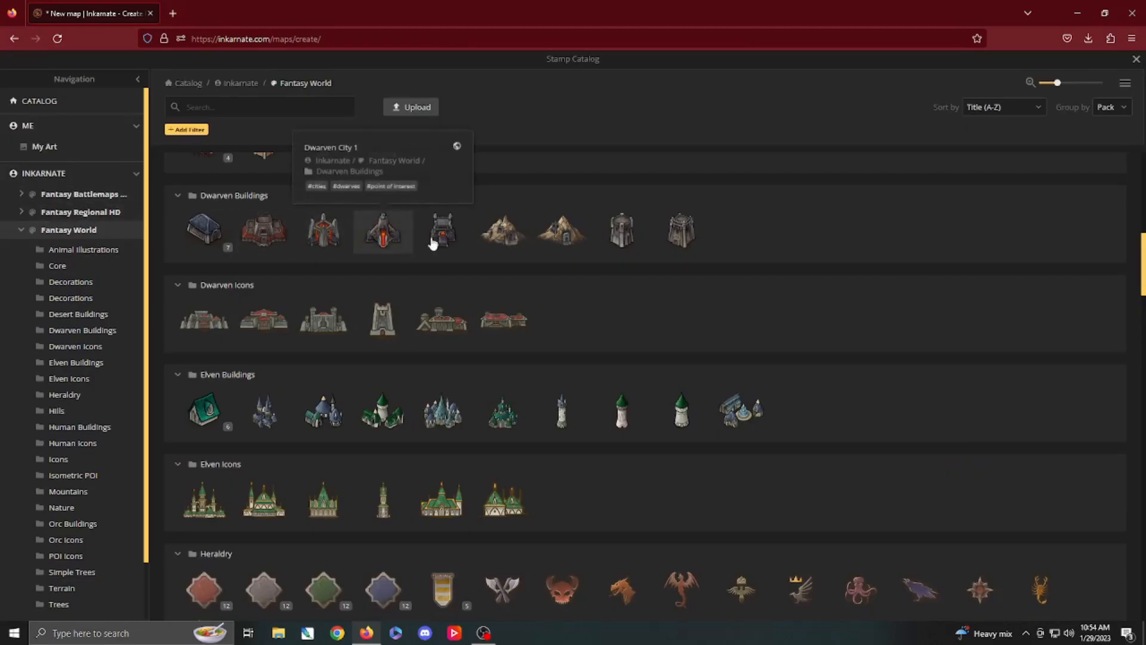
{"action": "scroll", "coordinate": [571, 308], "scroll_direction": "down", "scroll_amount": 9}
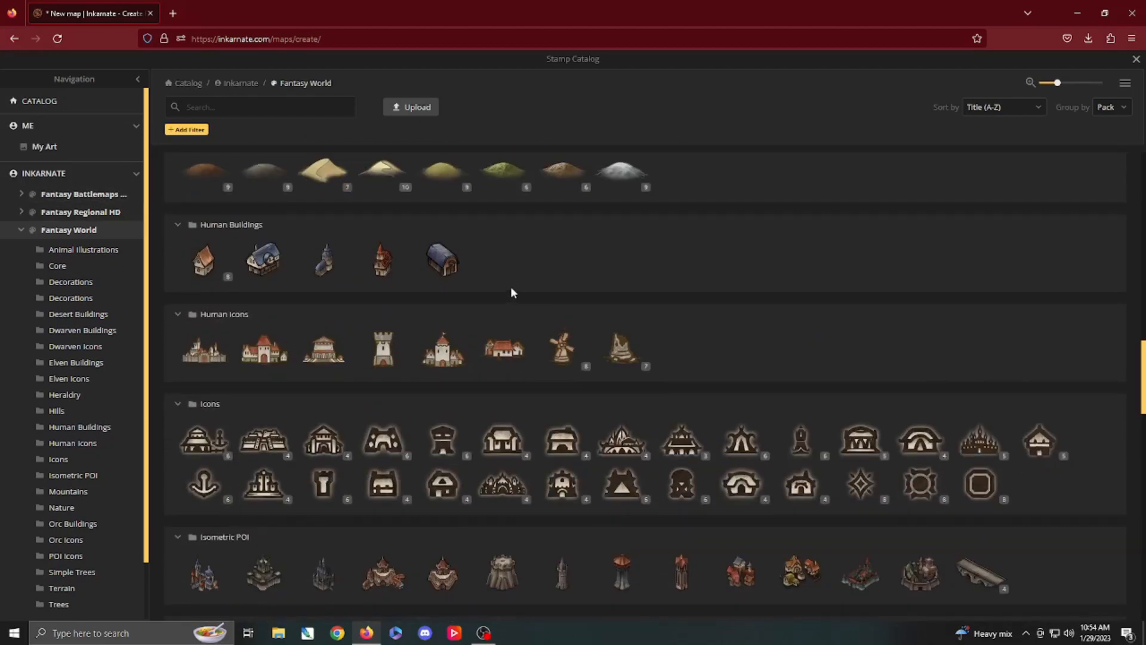
{"action": "scroll", "coordinate": [511, 289], "scroll_direction": "down", "scroll_amount": 4}
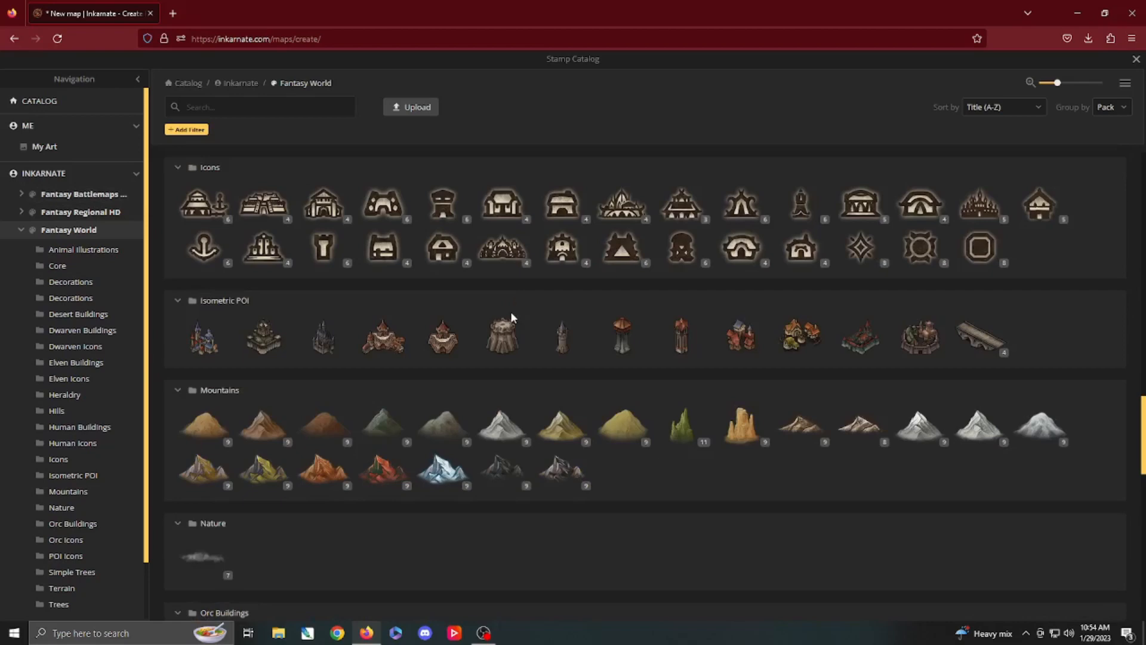
{"action": "left_click", "coordinate": [804, 343]}
Step: Place two size 81 Human Village 1 stamps, one at the central range's western foot and one beside the lake northwest of it
{"action": "scroll", "coordinate": [591, 334], "scroll_direction": "up", "scroll_amount": 3}
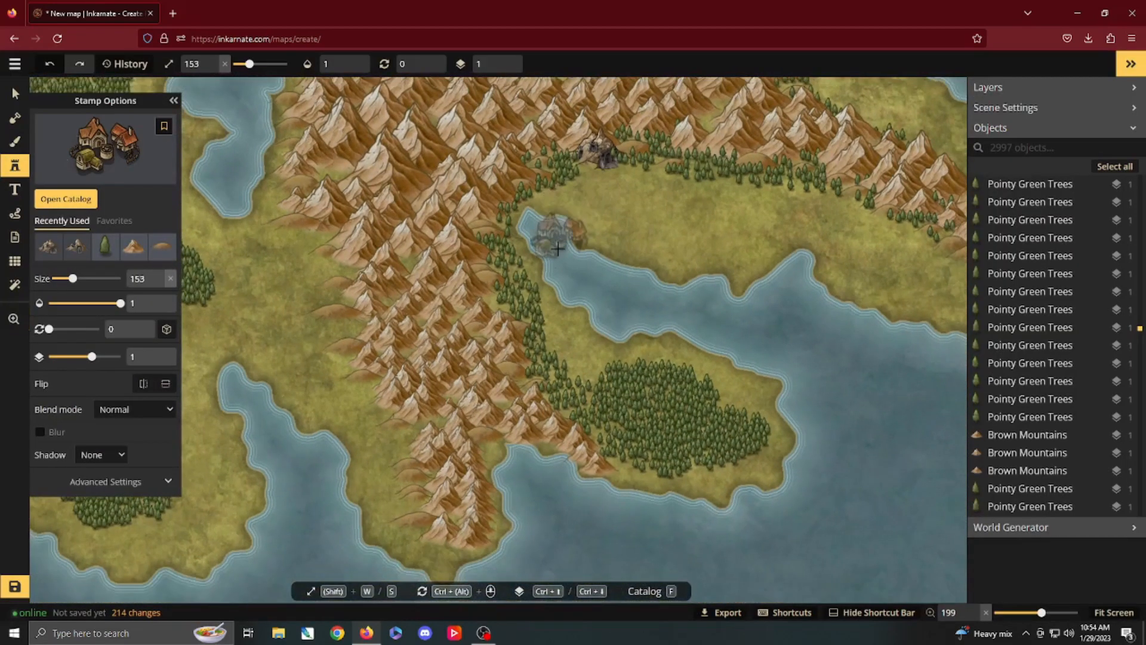
{"action": "scroll", "coordinate": [559, 248], "scroll_direction": "up", "scroll_amount": 2}
{"action": "key", "text": "space"}
{"action": "left_click_drag", "start_coordinate": [527, 212], "coordinate": [820, 191]}
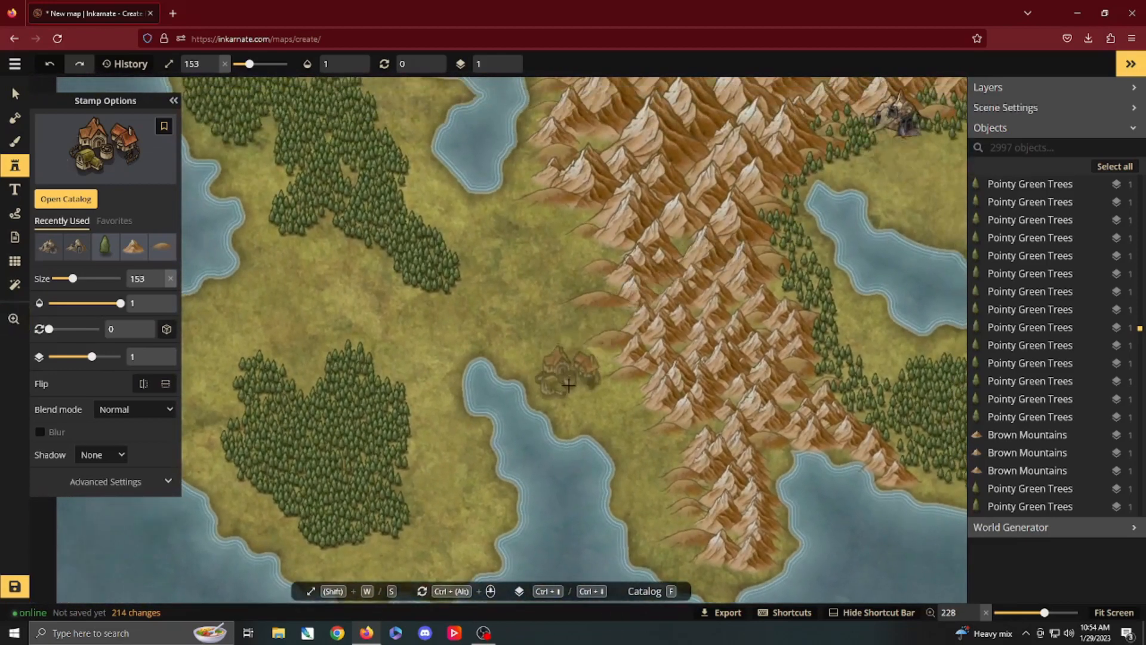
{"action": "scroll", "coordinate": [568, 385], "scroll_direction": "up", "scroll_amount": 3}
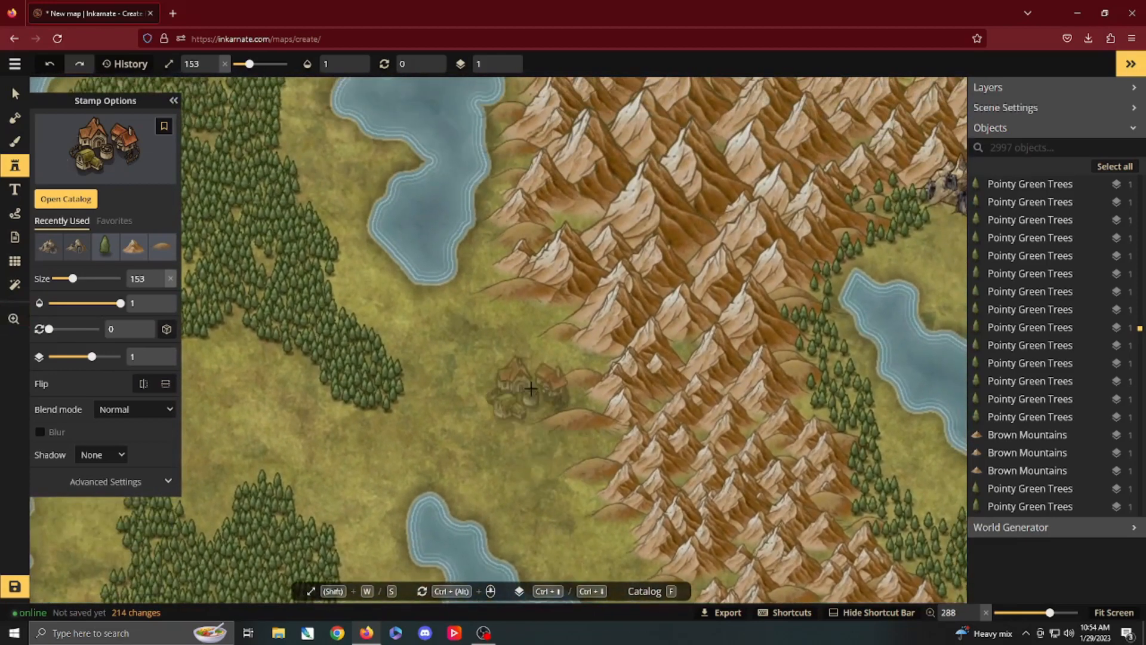
{"action": "key", "text": "s"}
{"action": "key", "text": "s"}
{"action": "key", "text": "s"}
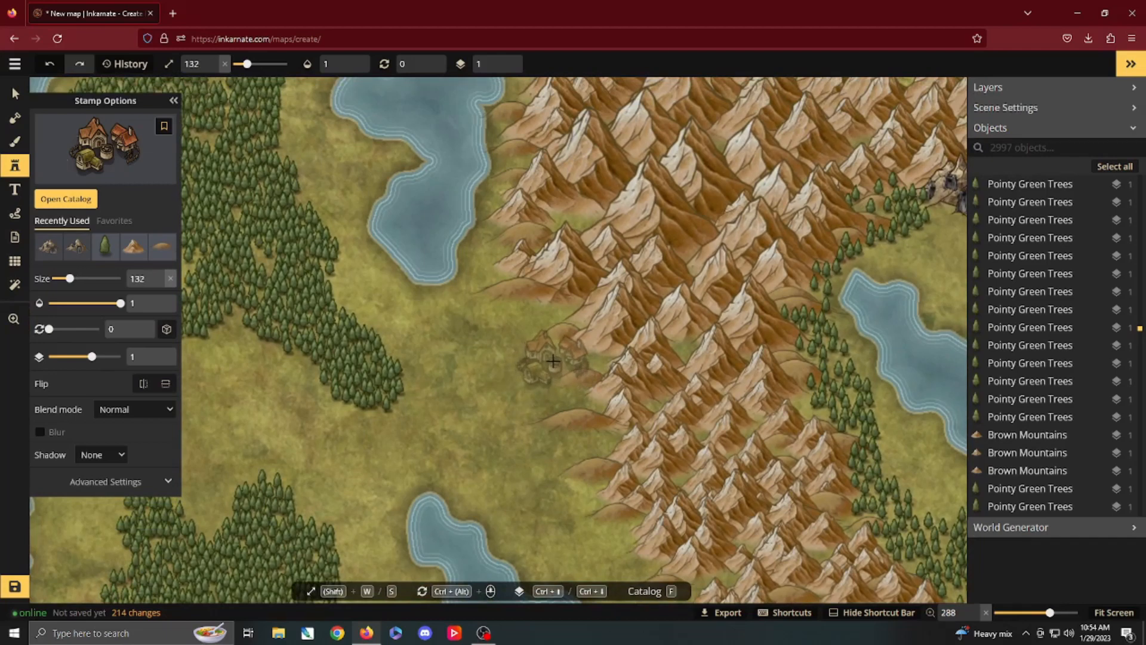
{"action": "key", "text": "s"}
{"action": "key", "text": "s"}
{"action": "key", "text": "s"}
{"action": "key", "text": "s"}
{"action": "key", "text": "s"}
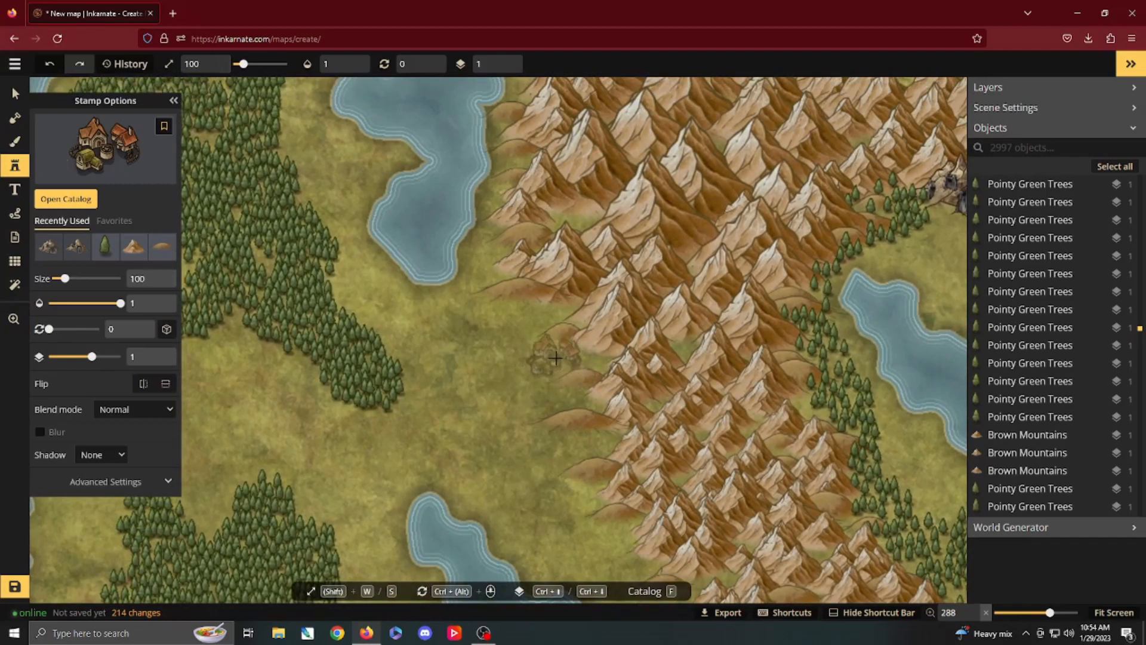
{"action": "key", "text": "s"}
{"action": "key", "text": "s"}
{"action": "key", "text": "s"}
{"action": "left_click", "coordinate": [563, 358]}
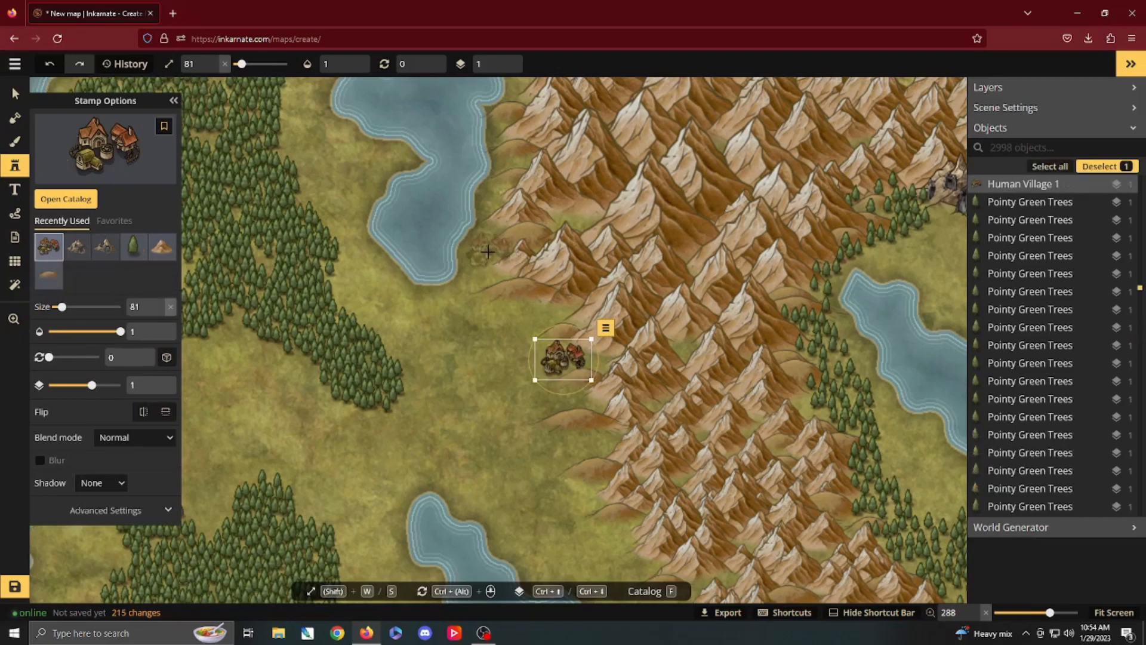
{"action": "left_click", "coordinate": [483, 252]}
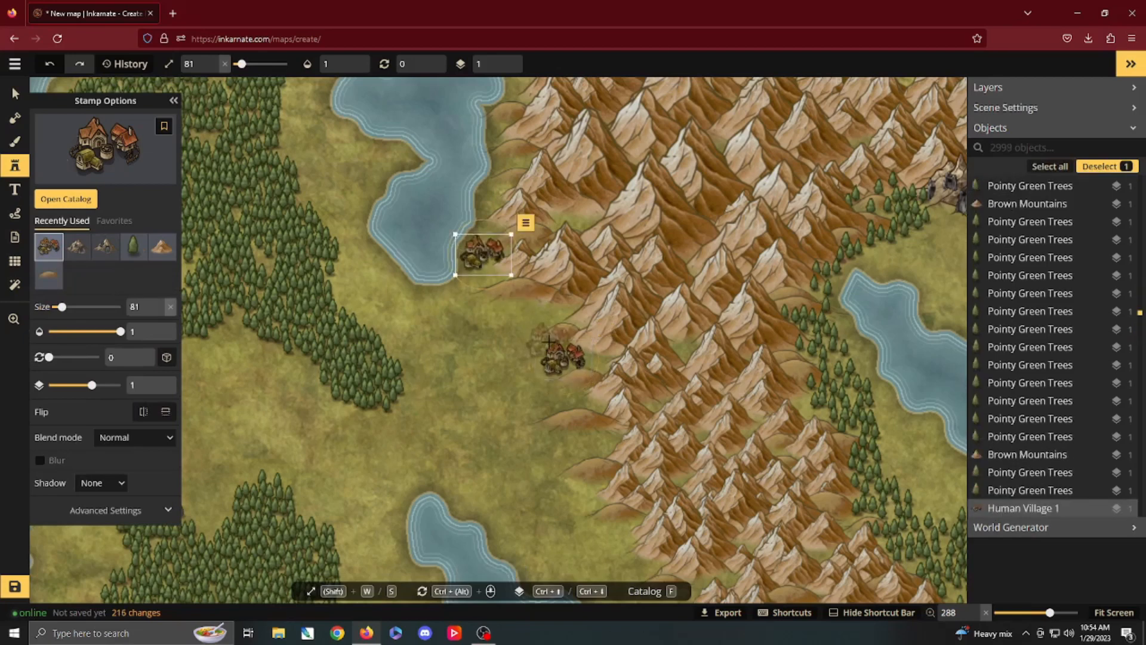
Step: Choose the Human Town 2 stamp and place it at size 49 on the central range's western foot, south of the villages
{"action": "left_click", "coordinate": [65, 199]}
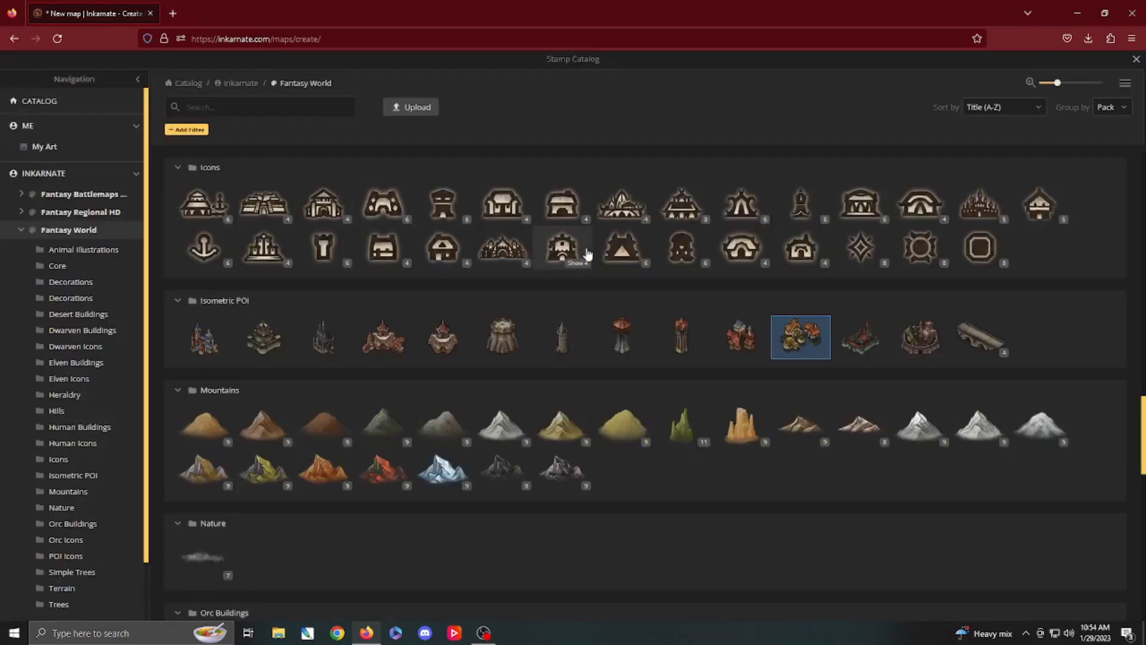
{"action": "left_click", "coordinate": [743, 341]}
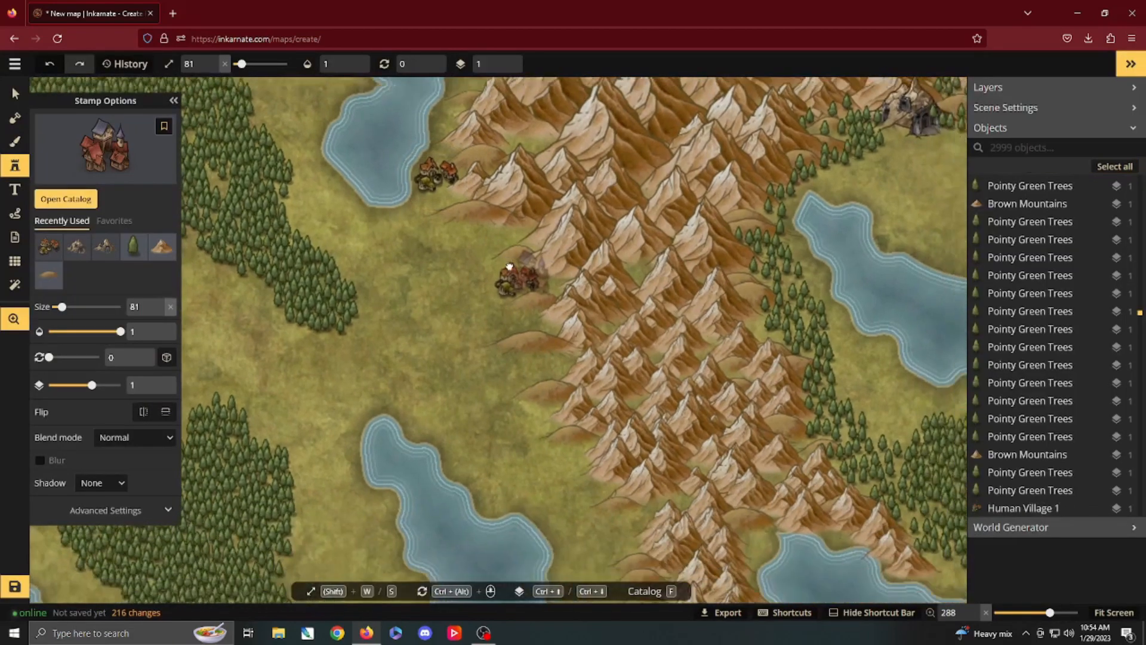
{"action": "key", "text": "s"}
{"action": "key", "text": "s"}
{"action": "key", "text": "s"}
{"action": "key", "text": "s"}
{"action": "key", "text": "s"}
{"action": "key", "text": "s"}
{"action": "key", "text": "s"}
{"action": "key", "text": "s"}
{"action": "key", "text": "s"}
{"action": "key", "text": "s"}
{"action": "key", "text": "s"}
{"action": "key", "text": "s"}
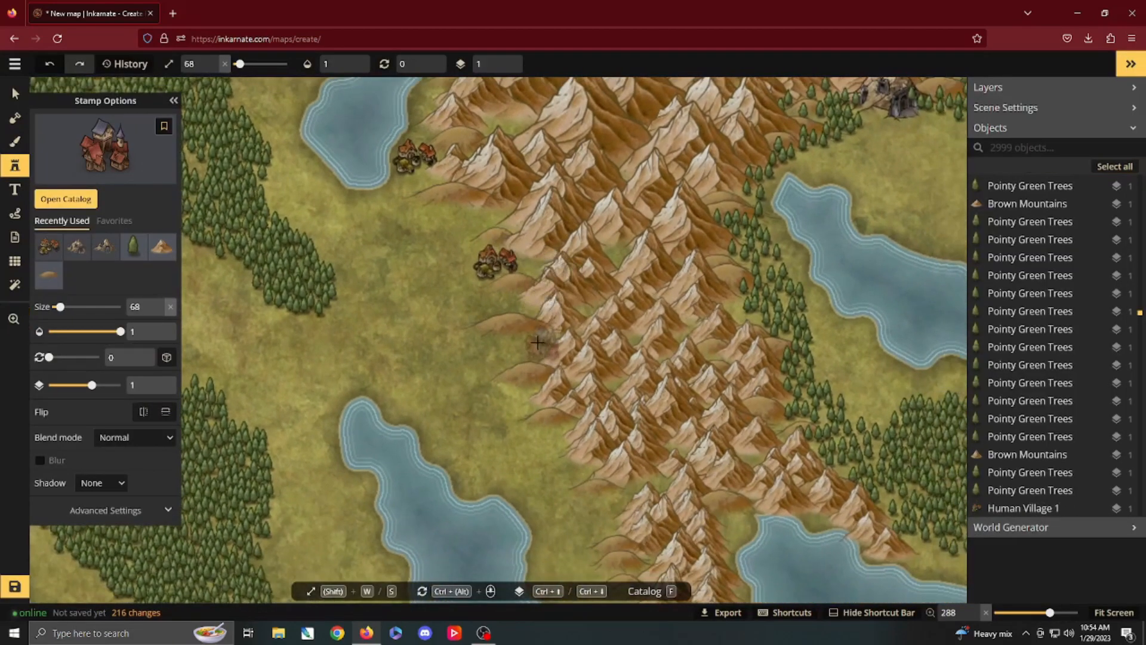
{"action": "key", "text": "s"}
{"action": "key", "text": "s"}
{"action": "key", "text": "s"}
{"action": "left_click", "coordinate": [533, 346]}
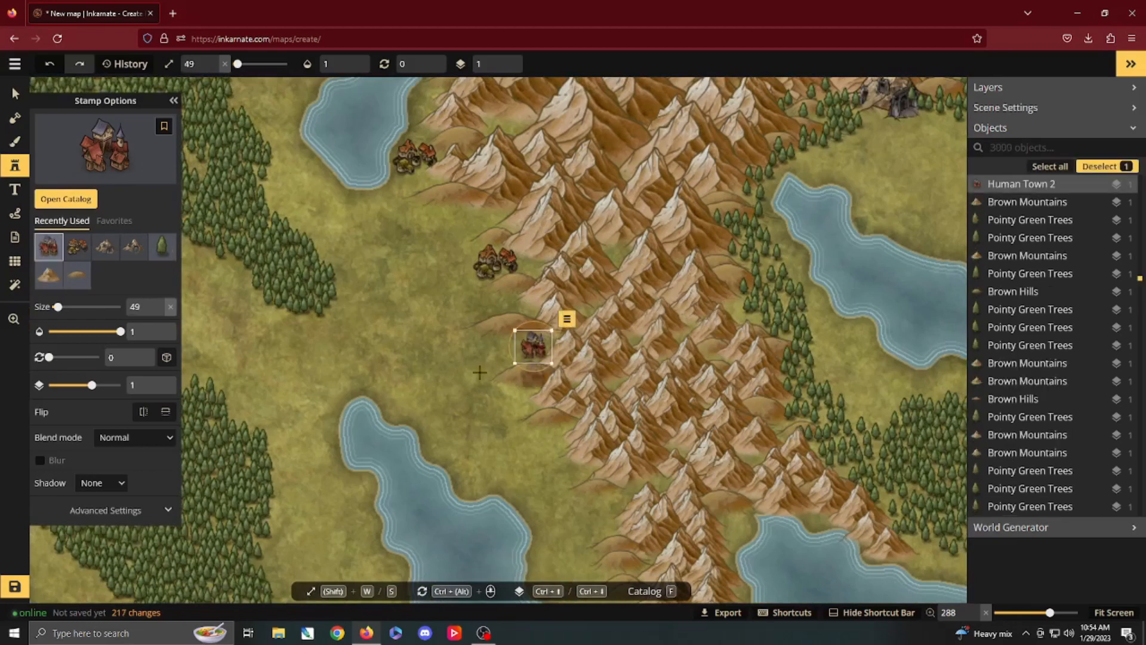
Step: Add Human Town 2 stamps at the bay east of the southern mountains, on the southwestern inlet's northeast shore and by the southwest forest's northeast edge
{"action": "left_click_drag", "start_coordinate": [448, 371], "coordinate": [536, 335]}
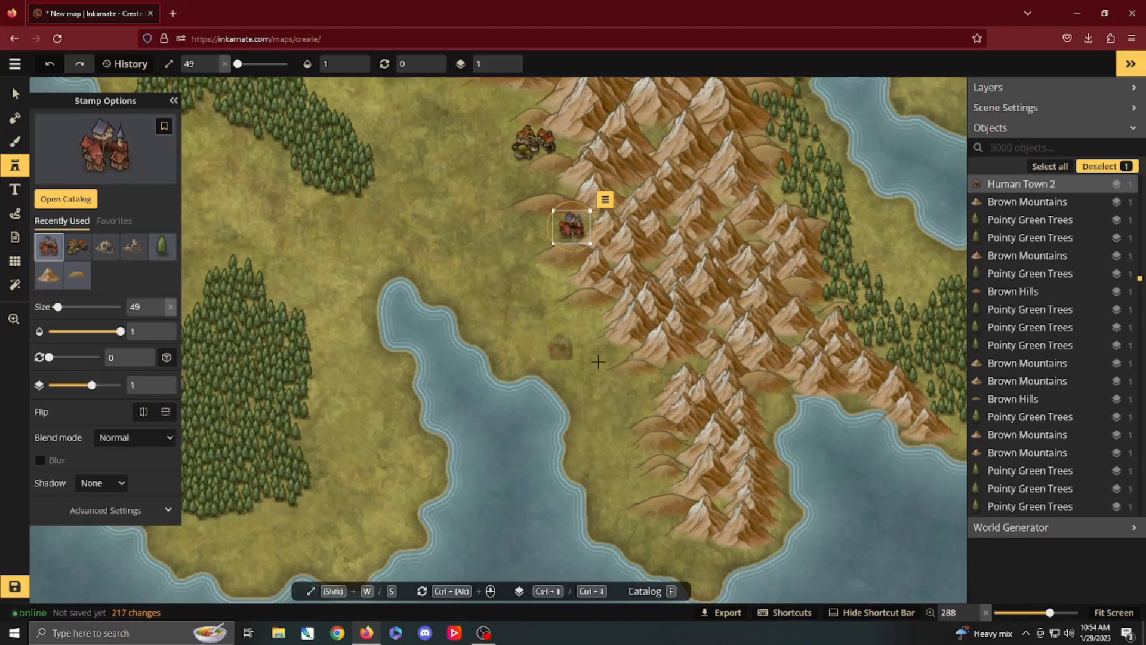
{"action": "left_click", "coordinate": [771, 404]}
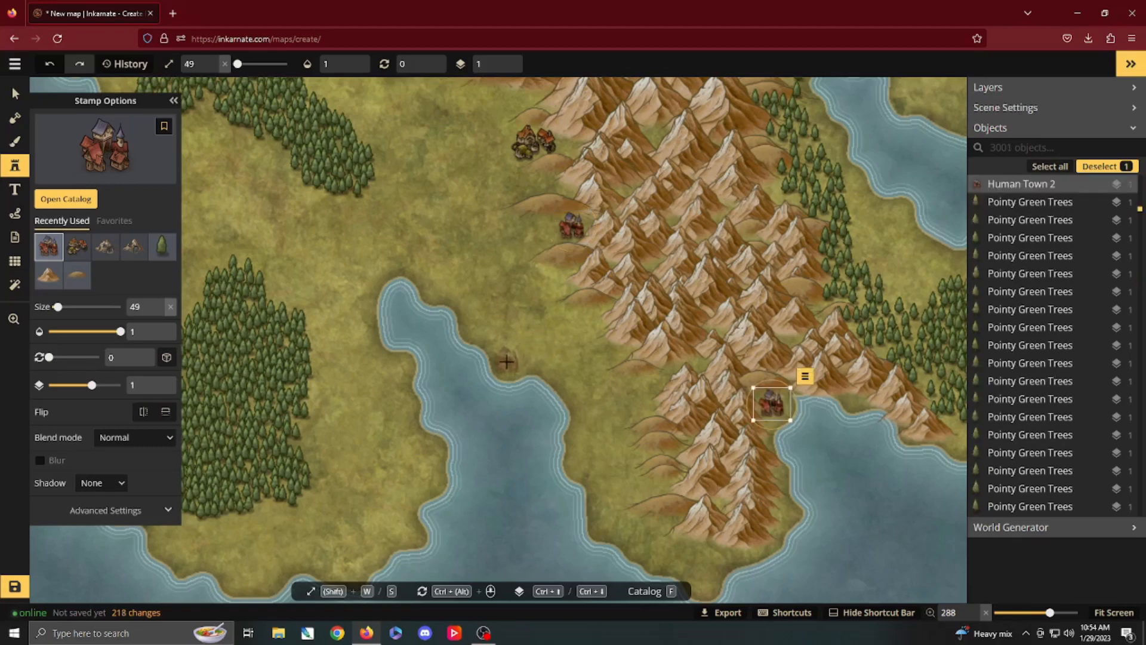
{"action": "left_click", "coordinate": [508, 362]}
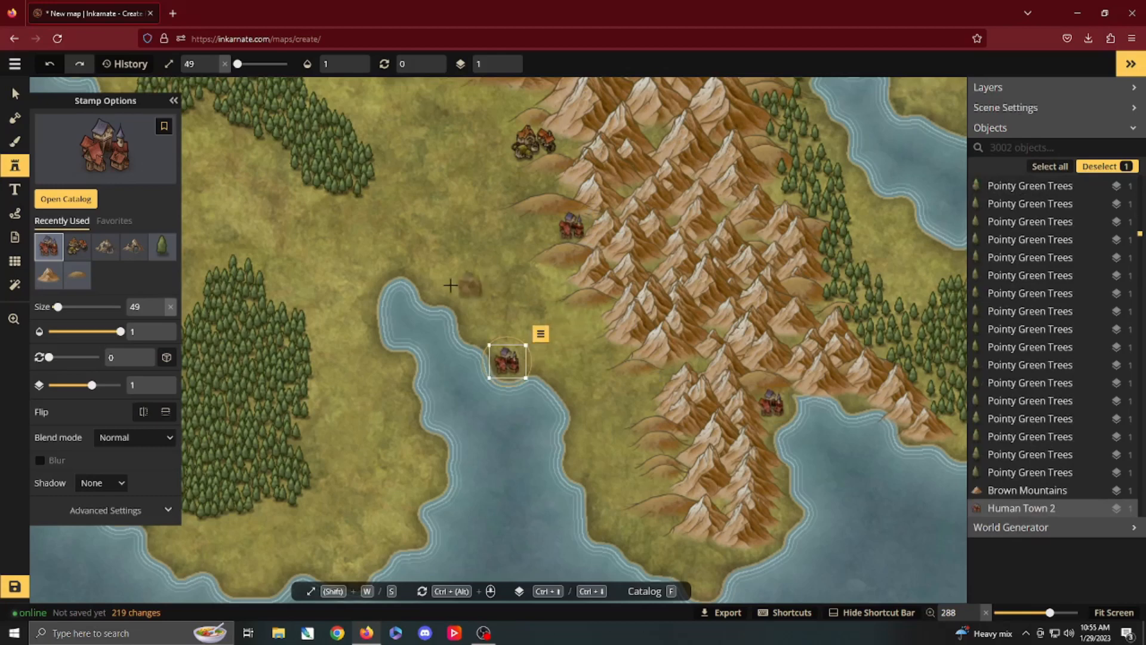
{"action": "key", "text": "space"}
{"action": "left_click_drag", "start_coordinate": [371, 264], "coordinate": [467, 307]}
{"action": "left_click", "coordinate": [374, 332]}
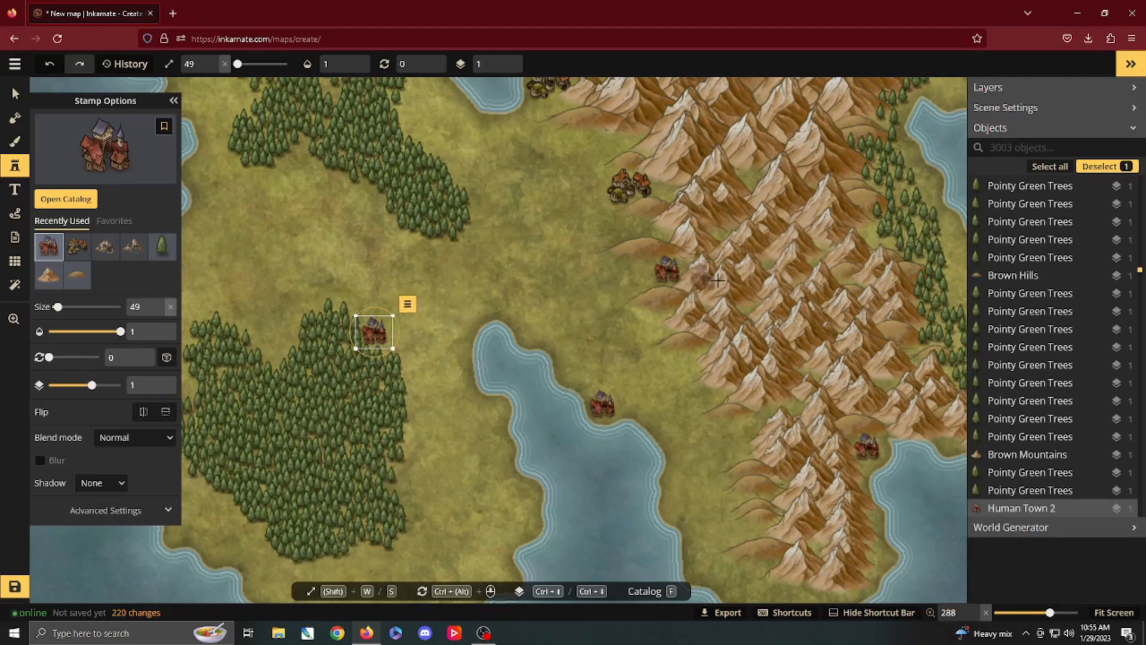
Step: Delete one brown mountain in the central range and shift neighbouring mountains to open a clearing east of the southern village
{"action": "key", "text": "v"}
{"action": "left_click", "coordinate": [775, 312]}
{"action": "key", "text": "Delete"}
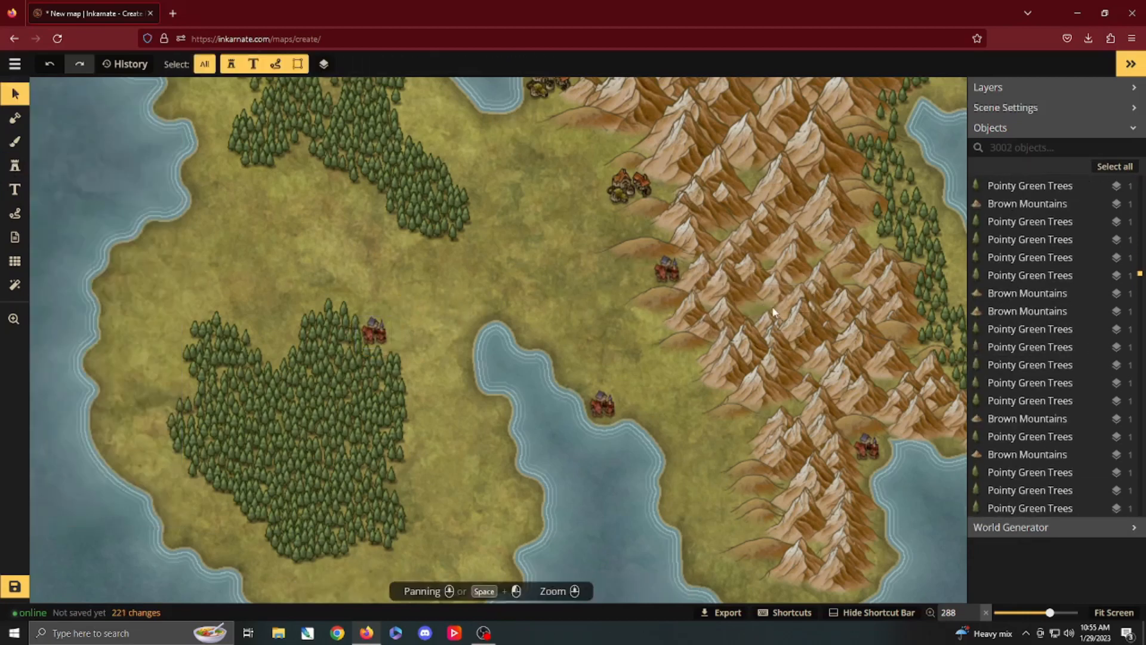
{"action": "left_click", "coordinate": [742, 313]}
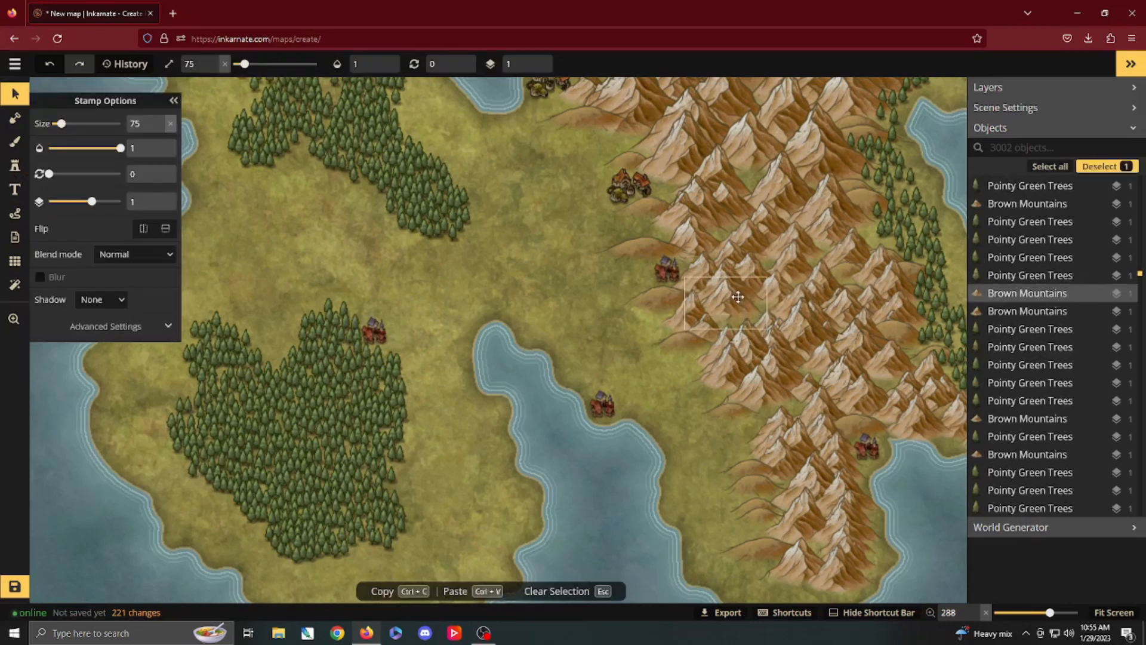
{"action": "left_click", "coordinate": [752, 360]}
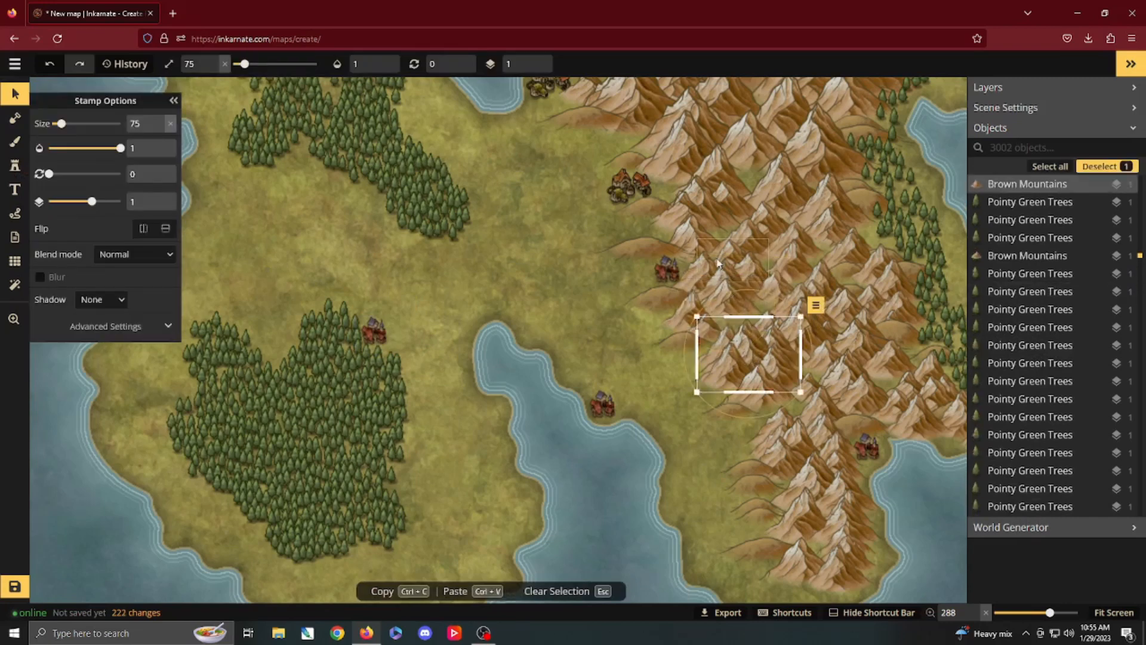
{"action": "mouse_move", "coordinate": [727, 292]}
{"action": "left_mouse_down"}
{"action": "mouse_move", "coordinate": [762, 322]}
{"action": "mouse_move", "coordinate": [733, 300]}
{"action": "left_mouse_up"}
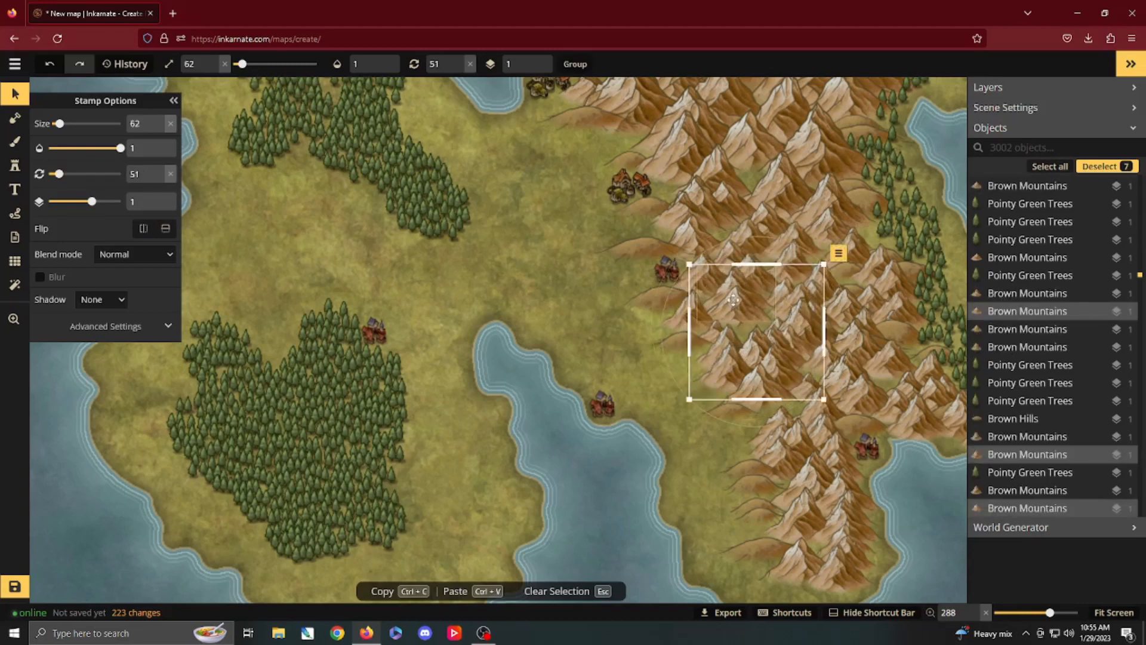
{"action": "left_click", "coordinate": [730, 209]}
{"action": "left_click_drag", "start_coordinate": [729, 209], "coordinate": [706, 188]}
{"action": "left_click", "coordinate": [709, 210]}
Step: Carve a small lake into the central range's clearing by subtracting land with a round size 17 mask brush
{"action": "left_click", "coordinate": [15, 118]}
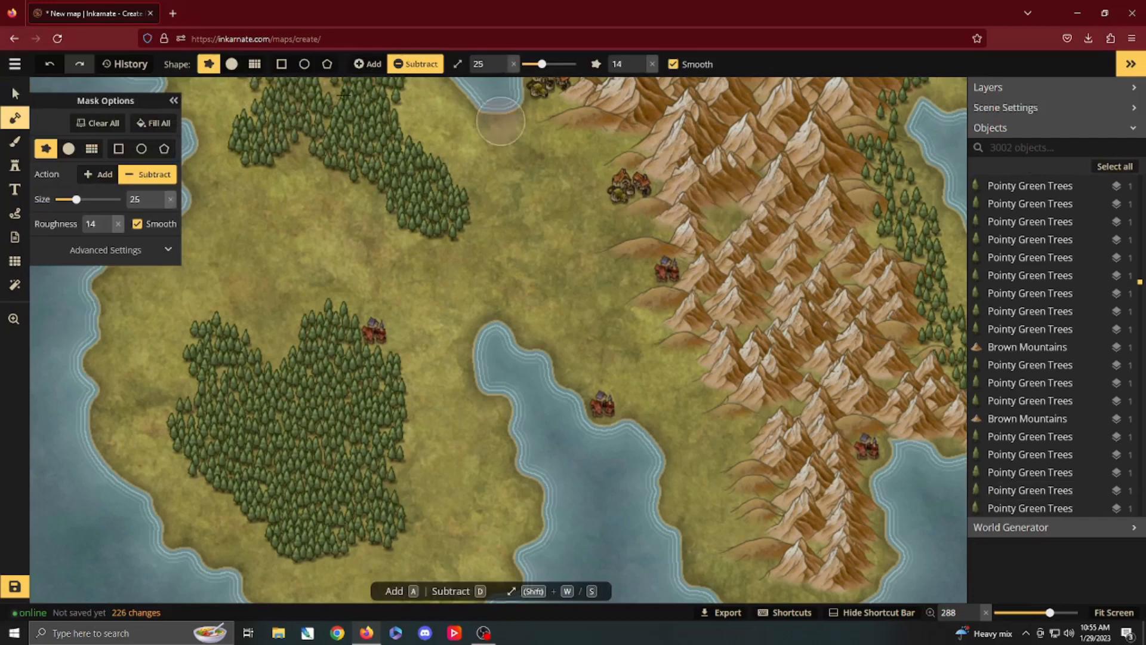
{"action": "left_click", "coordinate": [231, 64]}
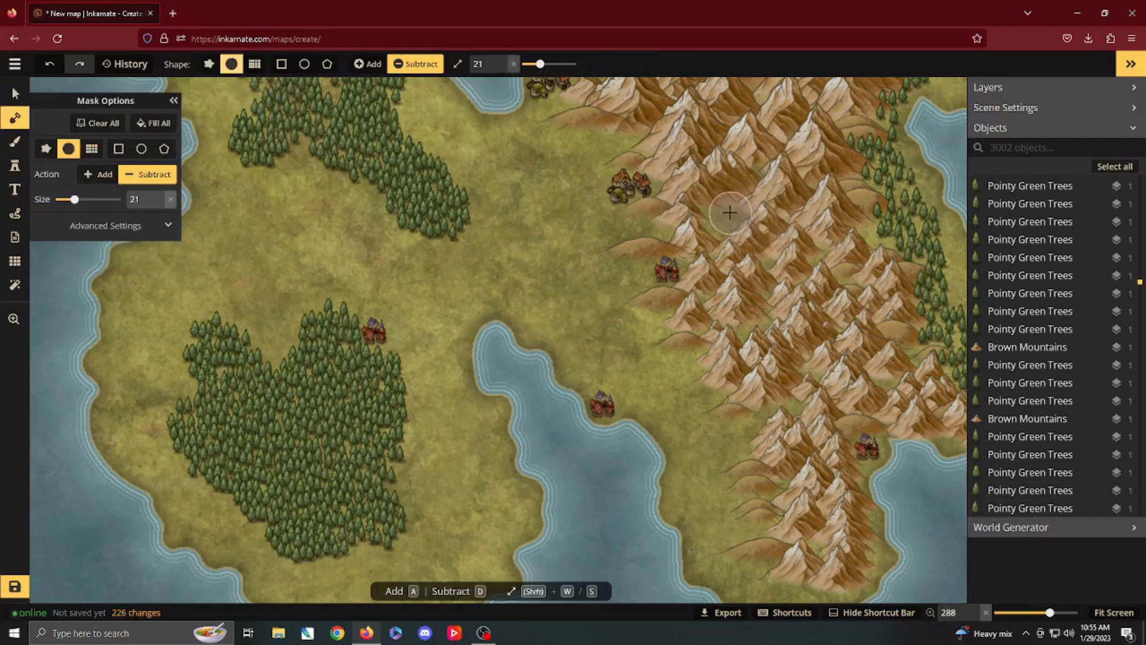
{"action": "key", "text": "s"}
{"action": "key", "text": "s"}
{"action": "key", "text": "s"}
{"action": "key", "text": "s"}
{"action": "mouse_move", "coordinate": [733, 214]}
{"action": "left_mouse_down"}
{"action": "mouse_move", "coordinate": [715, 215]}
{"action": "mouse_move", "coordinate": [734, 221]}
{"action": "left_mouse_up"}
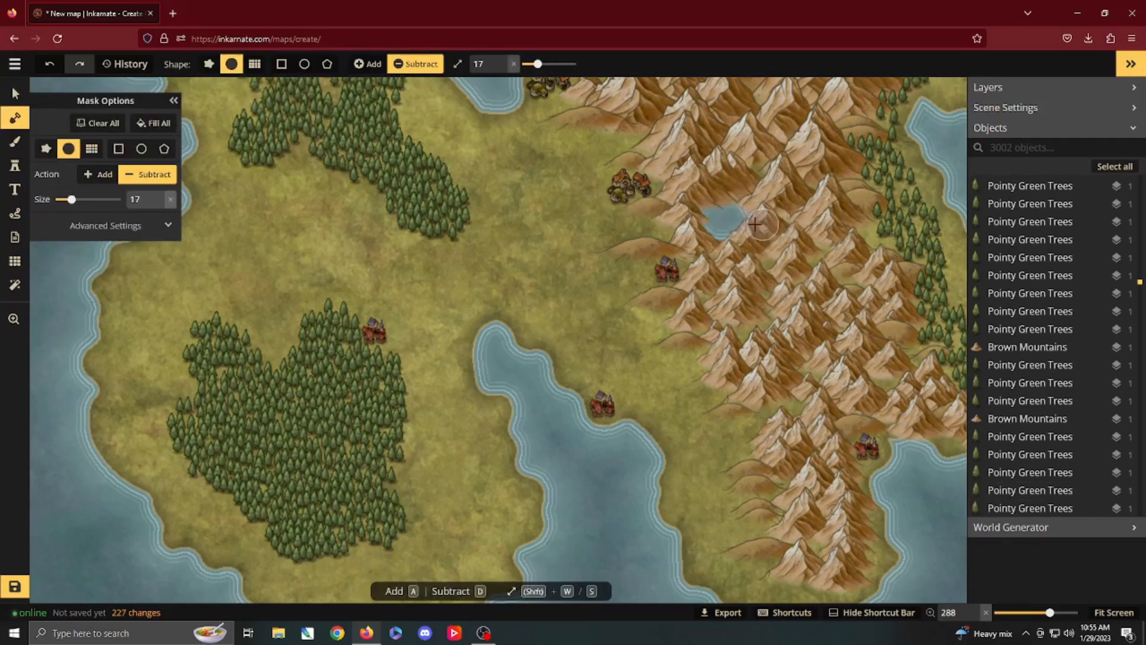
{"action": "key", "text": "v"}
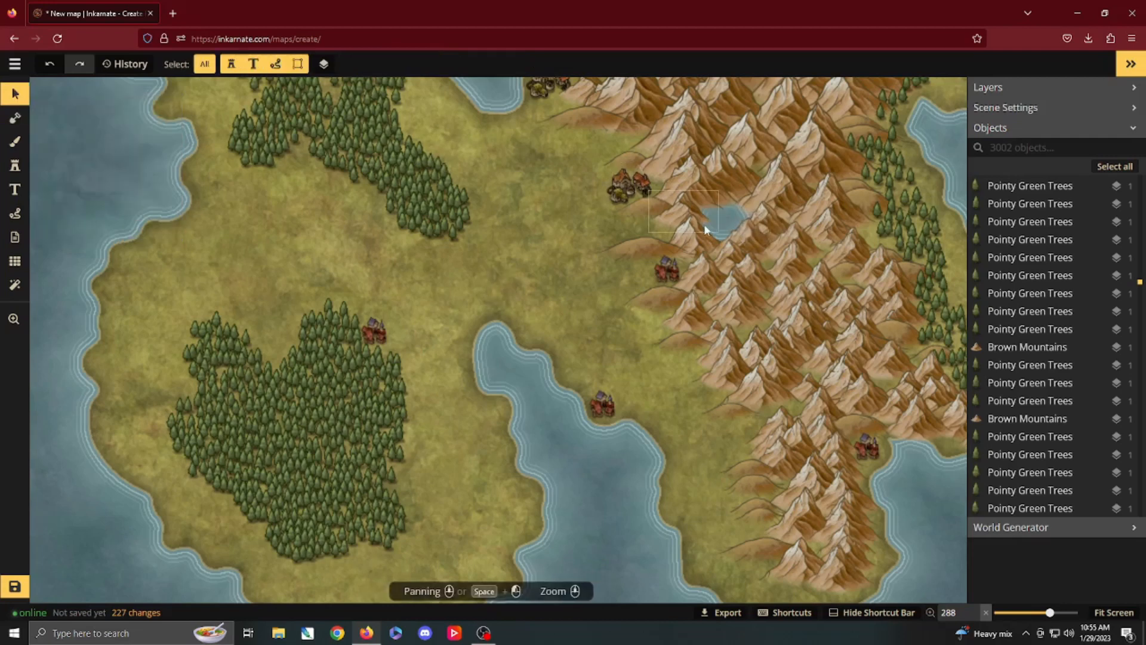
Step: Shift the brown mountain southwest of the small mountain lake northwest, opening a gap at the lake's southwestern shore
{"action": "left_click", "coordinate": [700, 245]}
{"action": "left_click_drag", "start_coordinate": [700, 245], "coordinate": [667, 228]}
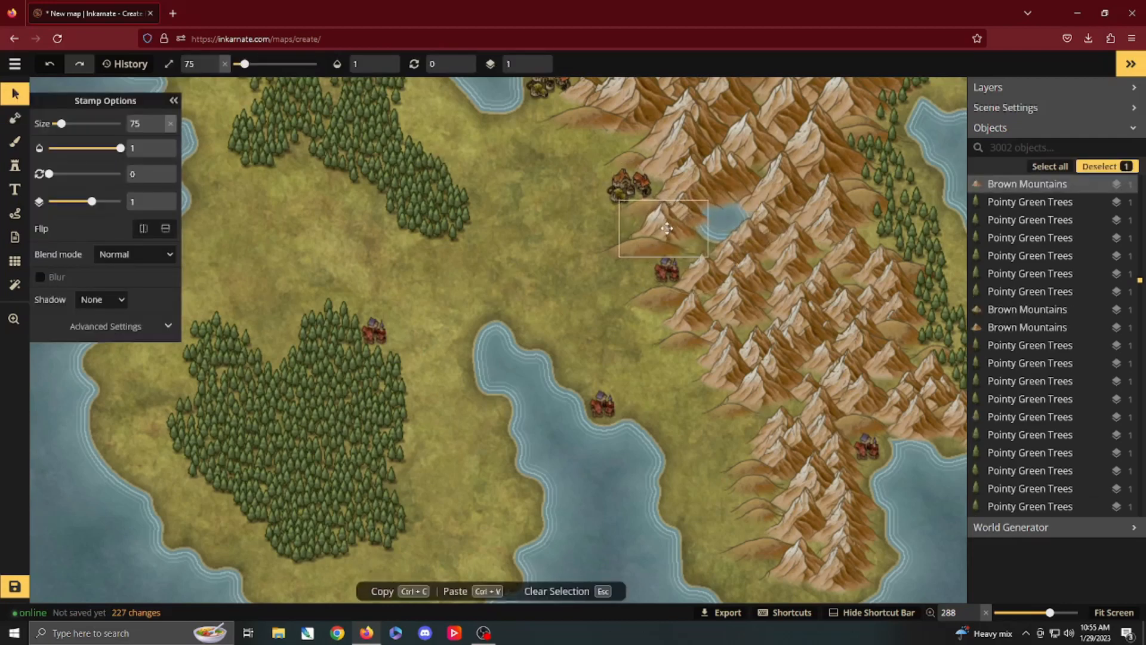
{"action": "key", "text": "Delete"}
Step: Carve a river from the mountain lake southwest past the town to the southwestern inlet, subtracting land with a size 3 round mask brush
{"action": "left_click", "coordinate": [15, 118]}
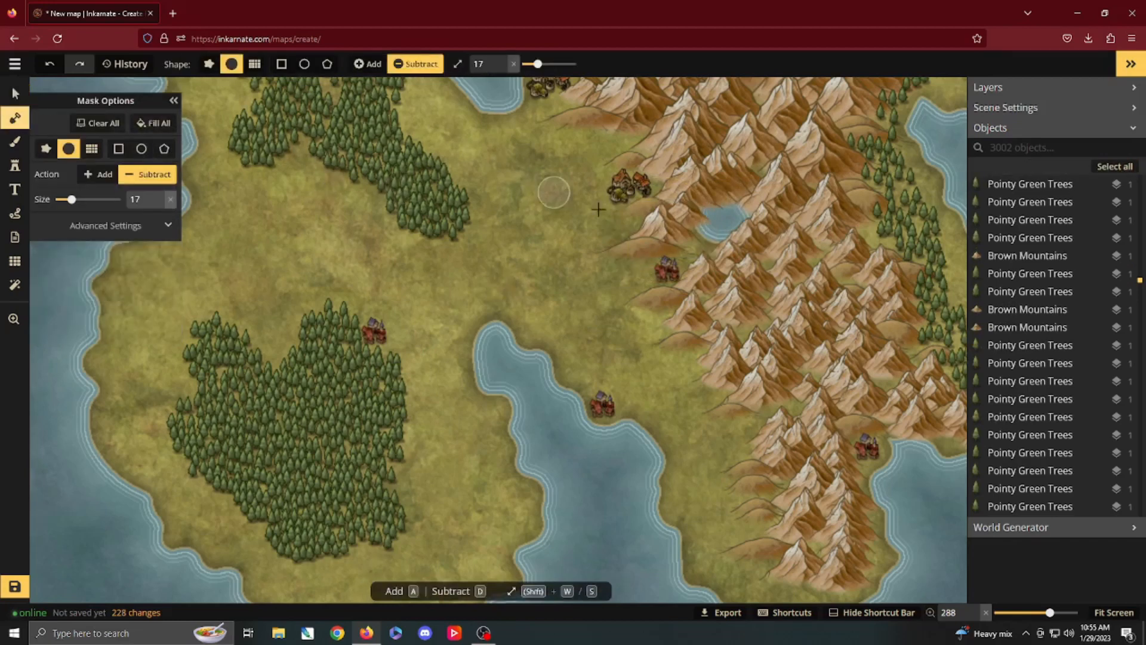
{"action": "key", "text": "s"}
{"action": "key", "text": "s"}
{"action": "key", "text": "s"}
{"action": "key", "text": "s"}
{"action": "key", "text": "s"}
{"action": "key", "text": "s"}
{"action": "key", "text": "s"}
{"action": "key", "text": "s"}
{"action": "key", "text": "s"}
{"action": "key", "text": "s"}
{"action": "key", "text": "s"}
{"action": "key", "text": "s"}
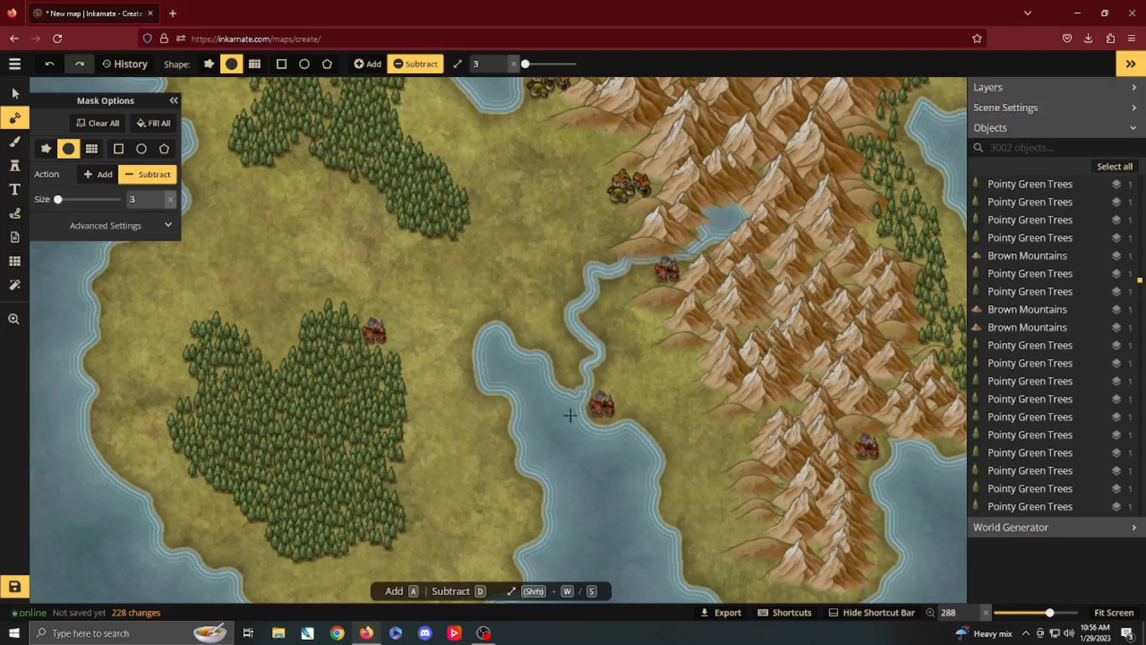
Step: Move the brown mountain at the lake's northwest shore slightly north to open a gap above the neighbouring peak
{"action": "key", "text": "v"}
{"action": "left_click", "coordinate": [648, 244]}
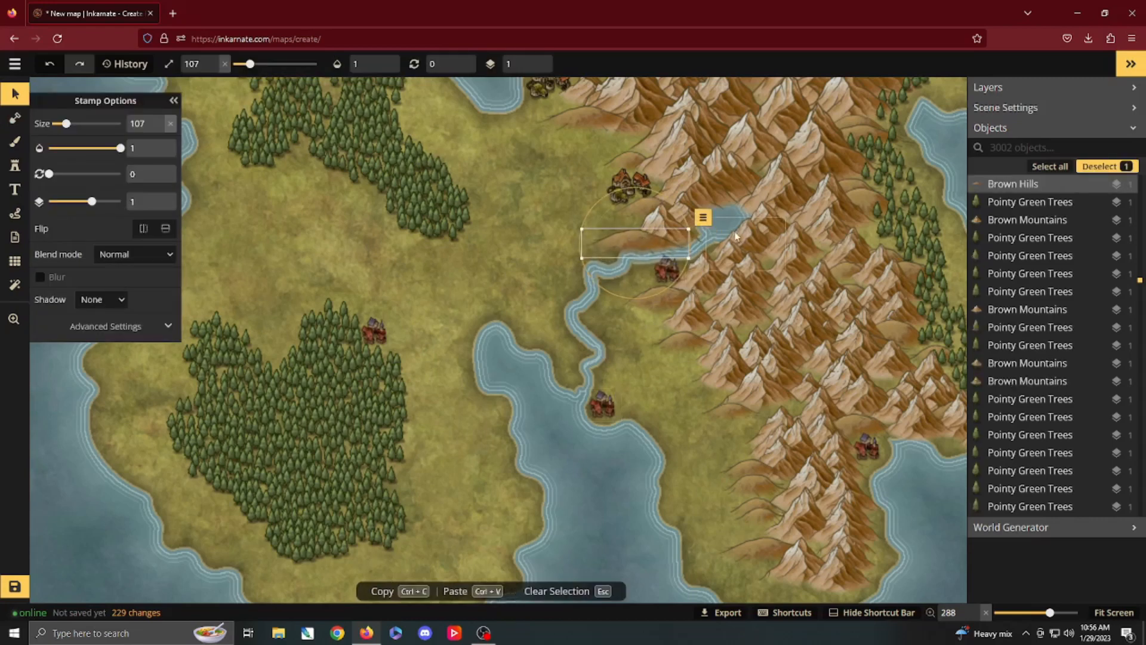
{"action": "left_click", "coordinate": [677, 214]}
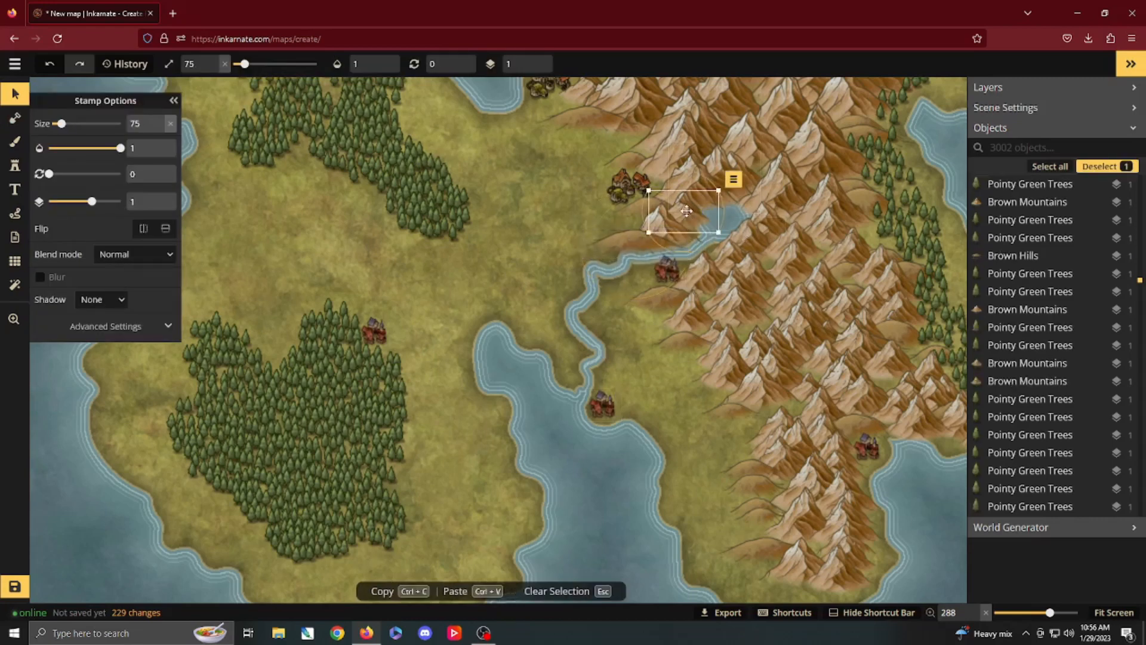
{"action": "left_click_drag", "start_coordinate": [676, 214], "coordinate": [681, 199]}
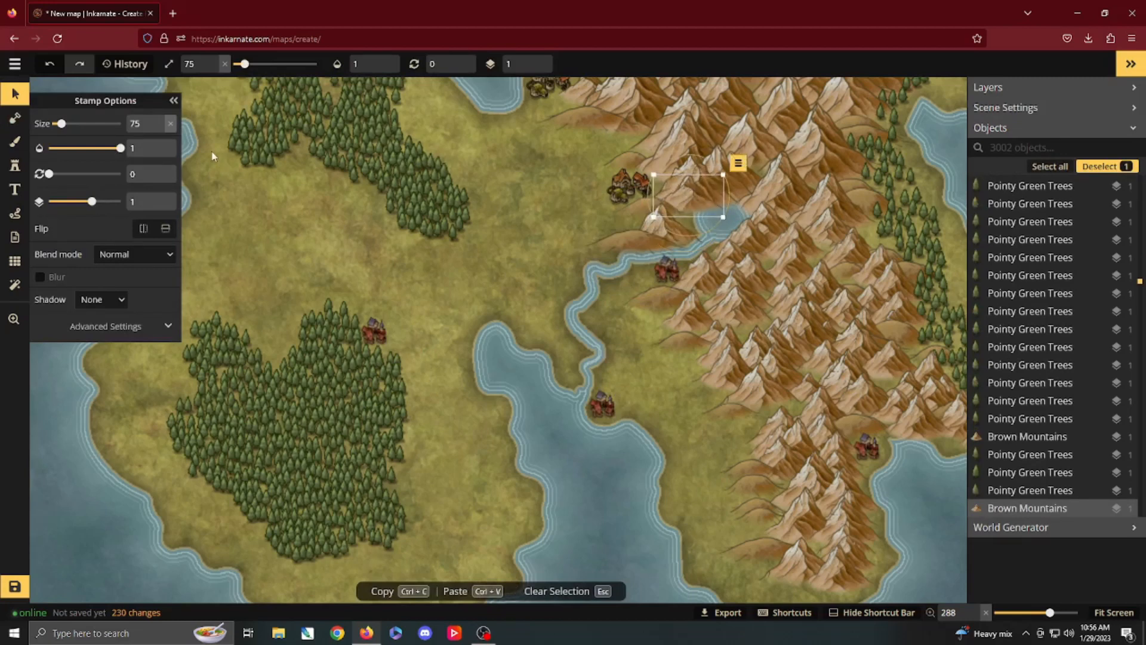
Step: Carve a second river from the mountain lake northwest past the villages to the northern inlet with the size 3 subtract brush
{"action": "left_click", "coordinate": [15, 142]}
{"action": "left_click", "coordinate": [15, 119]}
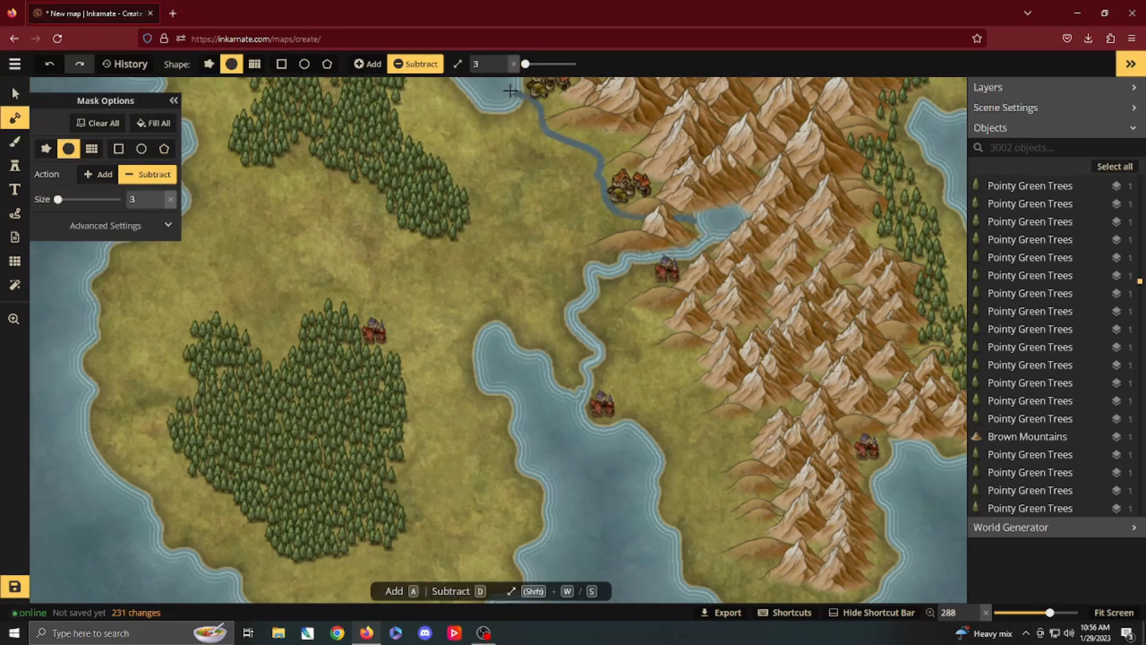
{"action": "left_click_drag", "start_coordinate": [510, 89], "coordinate": [507, 91]}
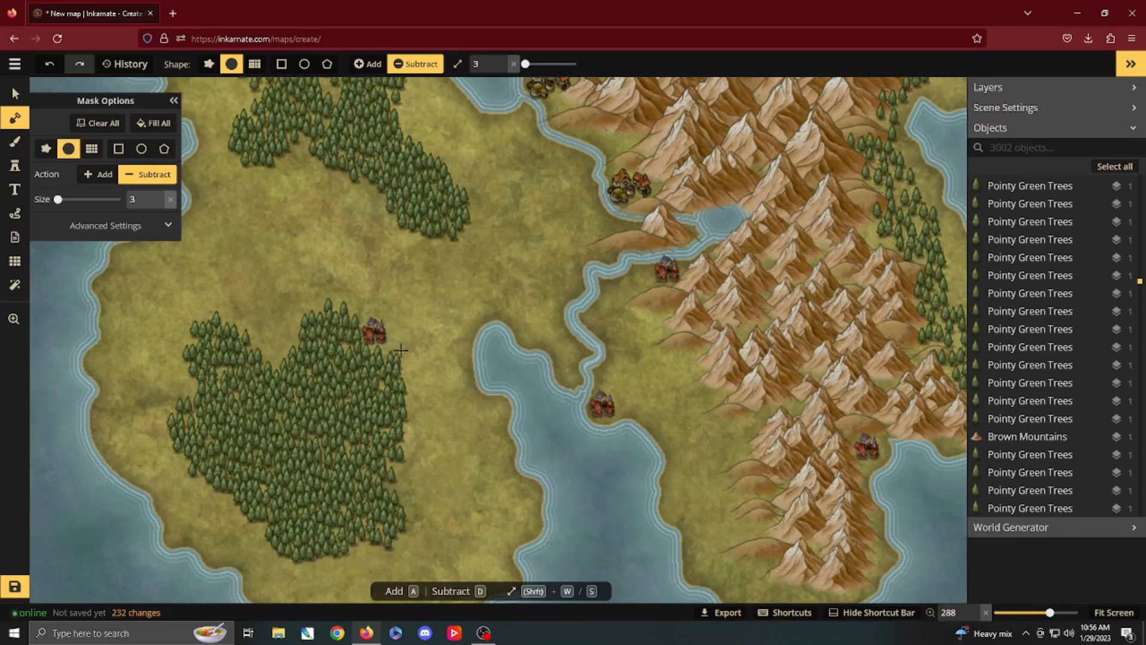
Step: Choose the Dwarven Buildings stamp from the Fantasy World catalog and set its scatter area to 0
{"action": "scroll", "coordinate": [607, 344], "scroll_direction": "down", "scroll_amount": 1}
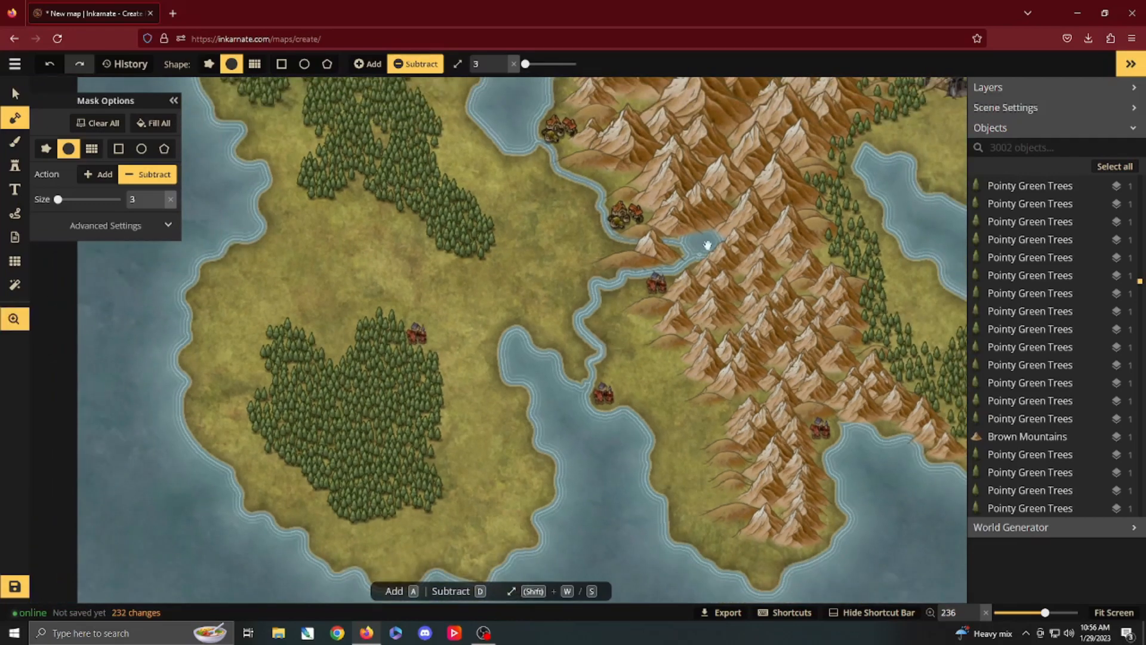
{"action": "scroll", "coordinate": [708, 227], "scroll_direction": "up", "scroll_amount": 4}
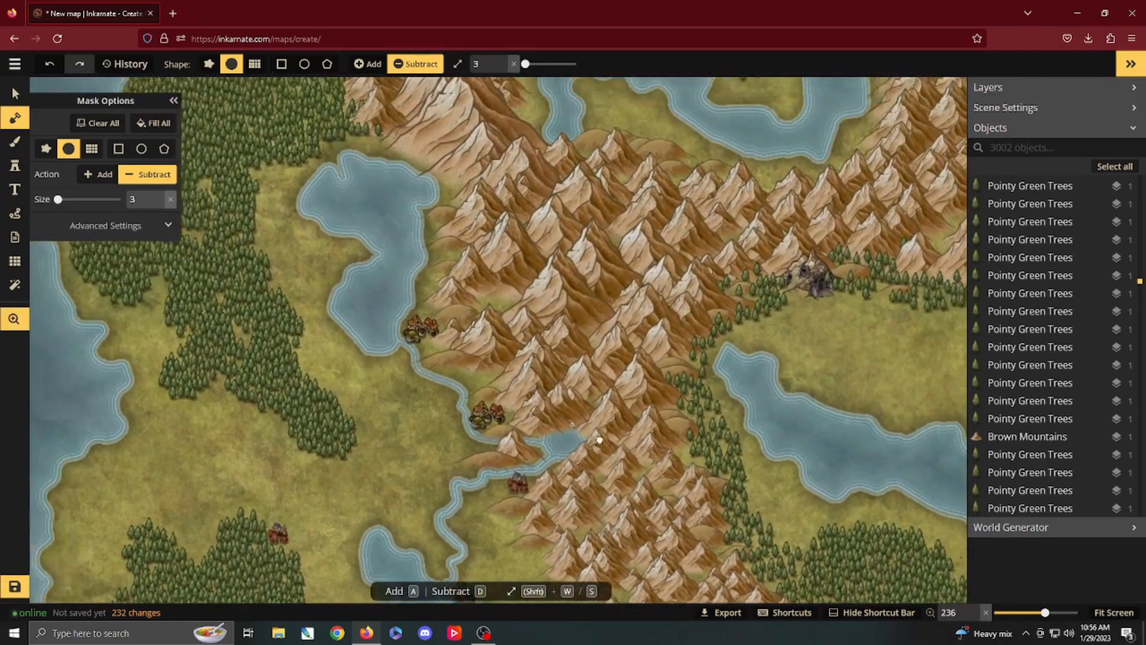
{"action": "left_click_drag", "start_coordinate": [600, 440], "coordinate": [392, 427]}
{"action": "left_click_drag", "start_coordinate": [567, 248], "coordinate": [501, 287]}
{"action": "left_click", "coordinate": [15, 165]}
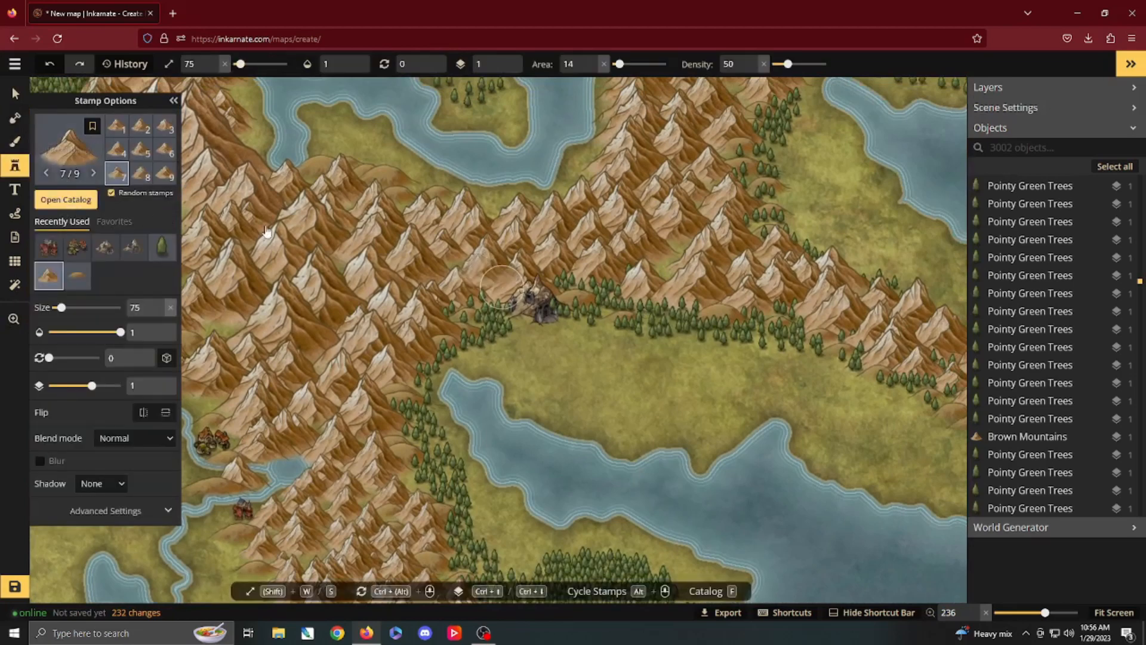
{"action": "left_click", "coordinate": [66, 199]}
{"action": "scroll", "coordinate": [598, 319], "scroll_direction": "up", "scroll_amount": 5}
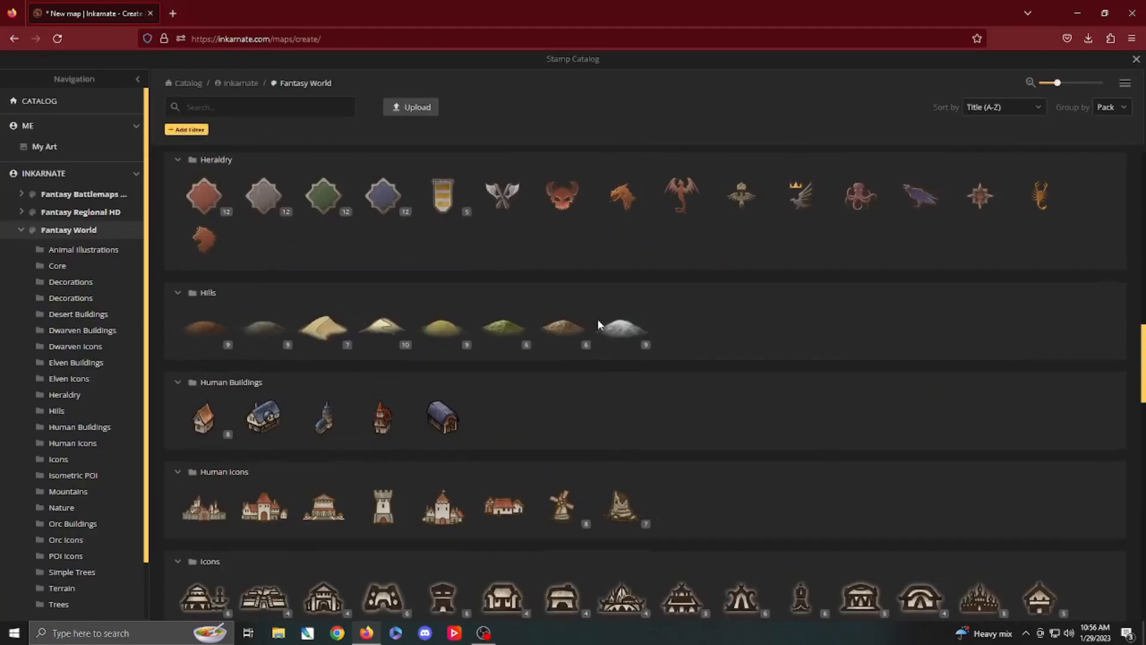
{"action": "scroll", "coordinate": [600, 321], "scroll_direction": "up", "scroll_amount": 5}
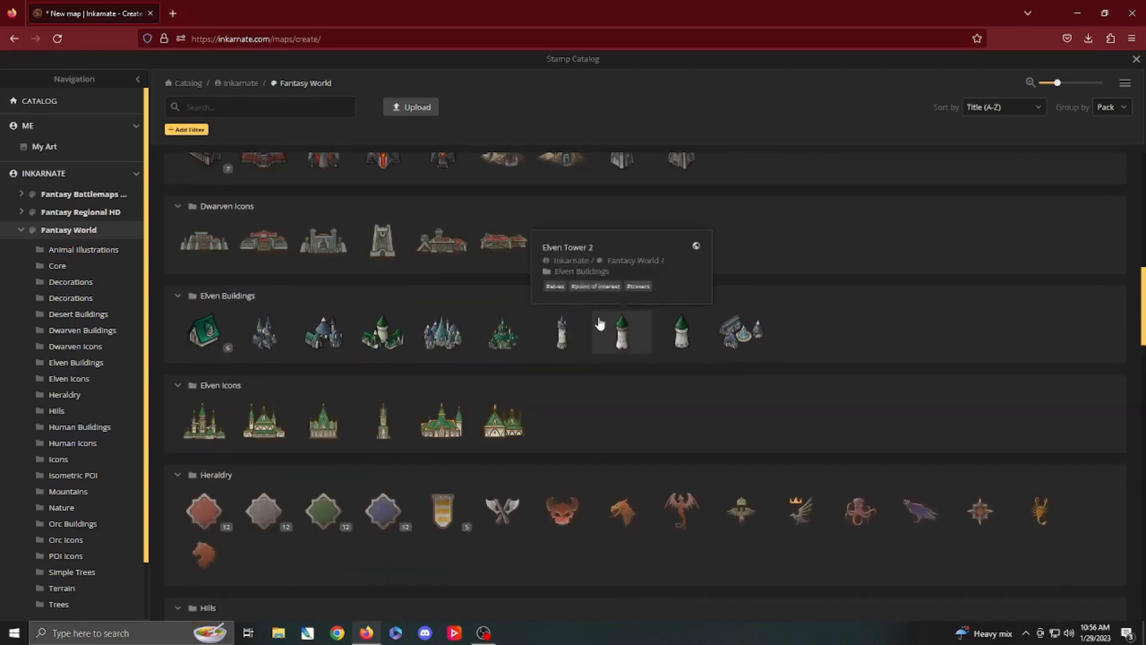
{"action": "scroll", "coordinate": [602, 321], "scroll_direction": "up", "scroll_amount": 4}
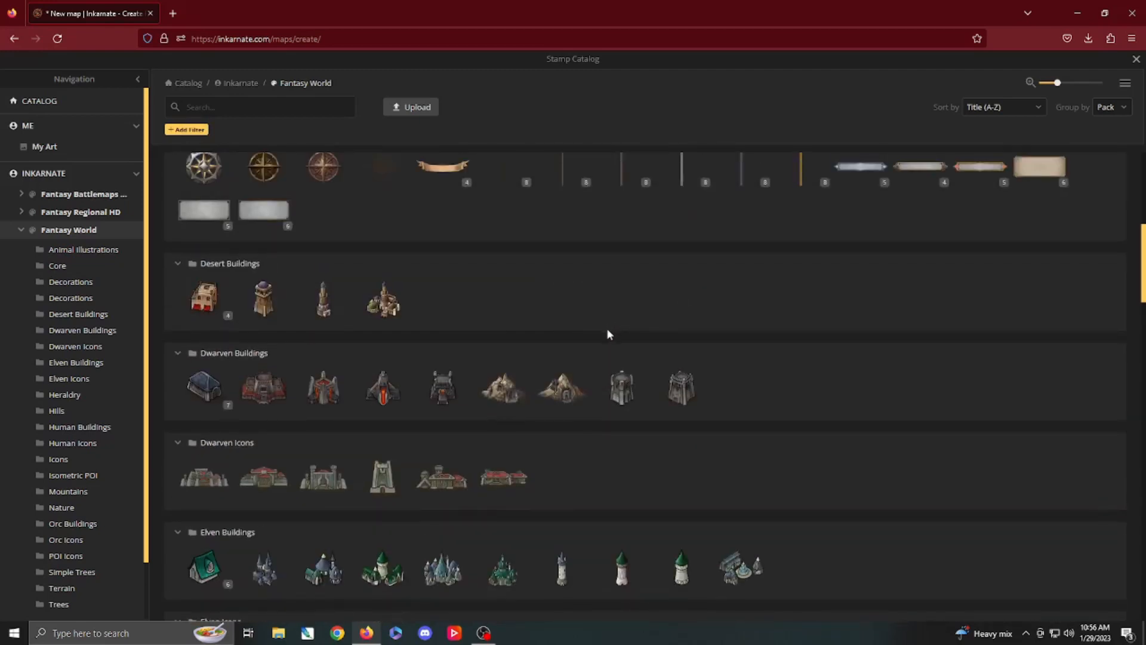
{"action": "left_click", "coordinate": [207, 392]}
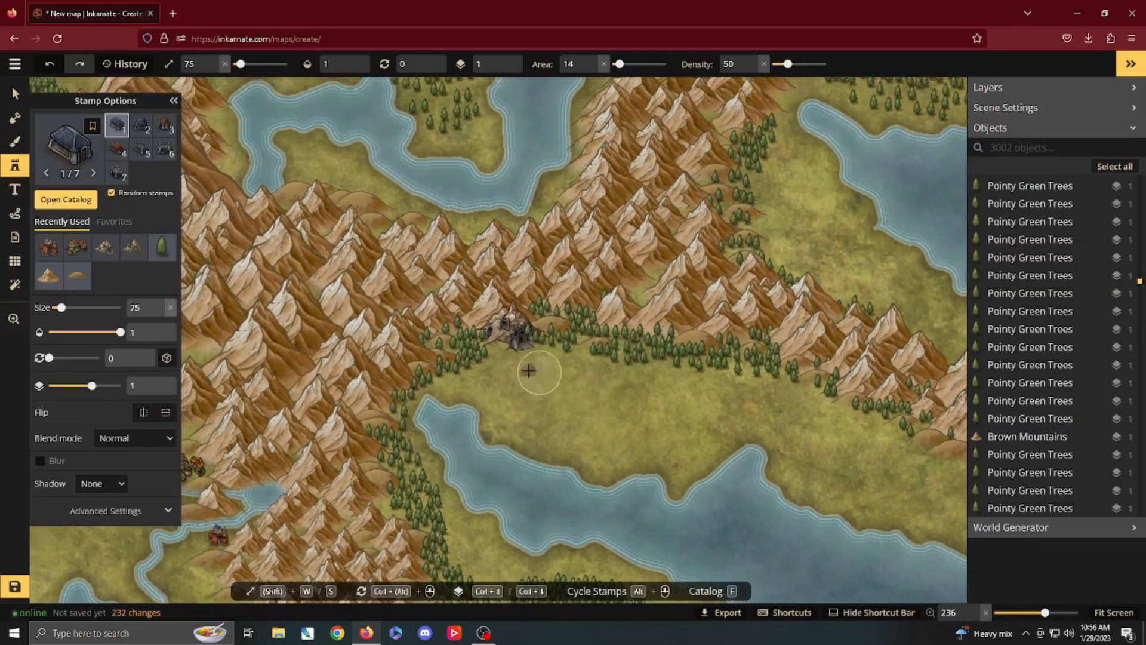
{"action": "scroll", "coordinate": [528, 371], "scroll_direction": "up", "scroll_amount": 5}
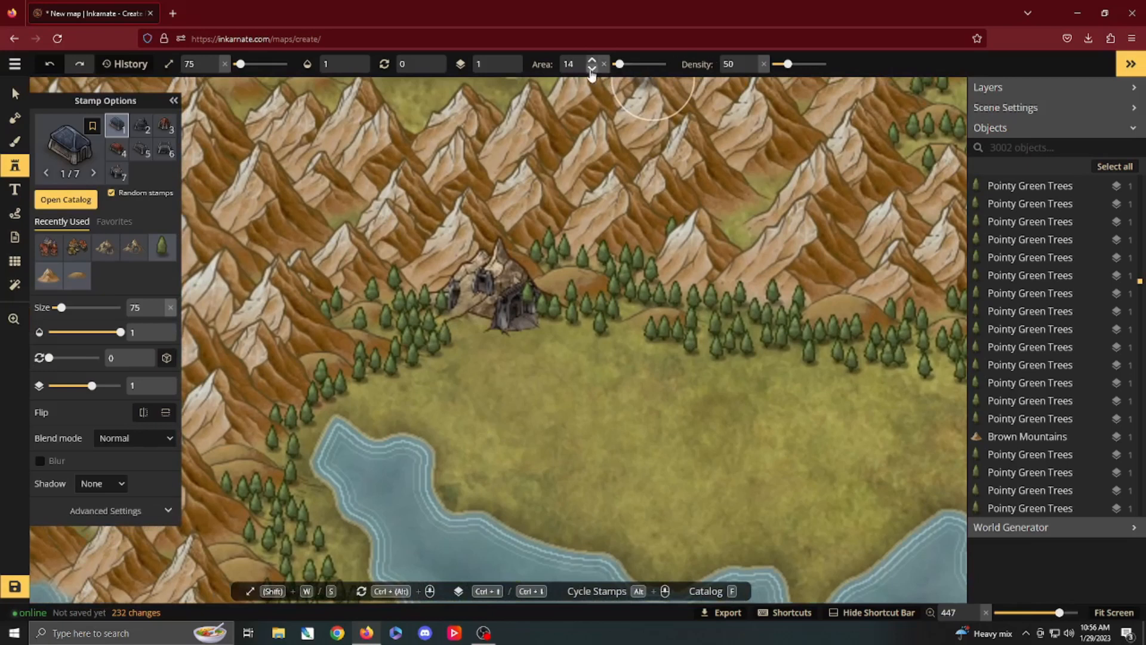
{"action": "left_click", "coordinate": [591, 70]}
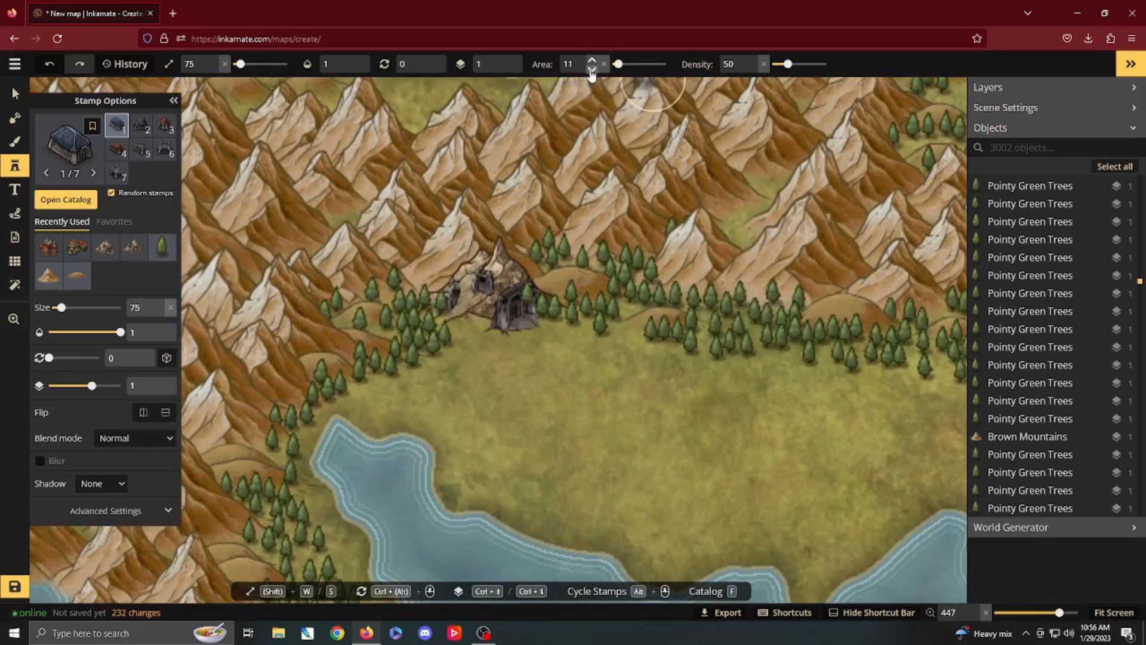
Step: Place size 75 dwarven buildings beside the mountain stronghold, among the trees east of it and at the nearby lake's northwest tip
{"action": "left_click", "coordinate": [474, 338]}
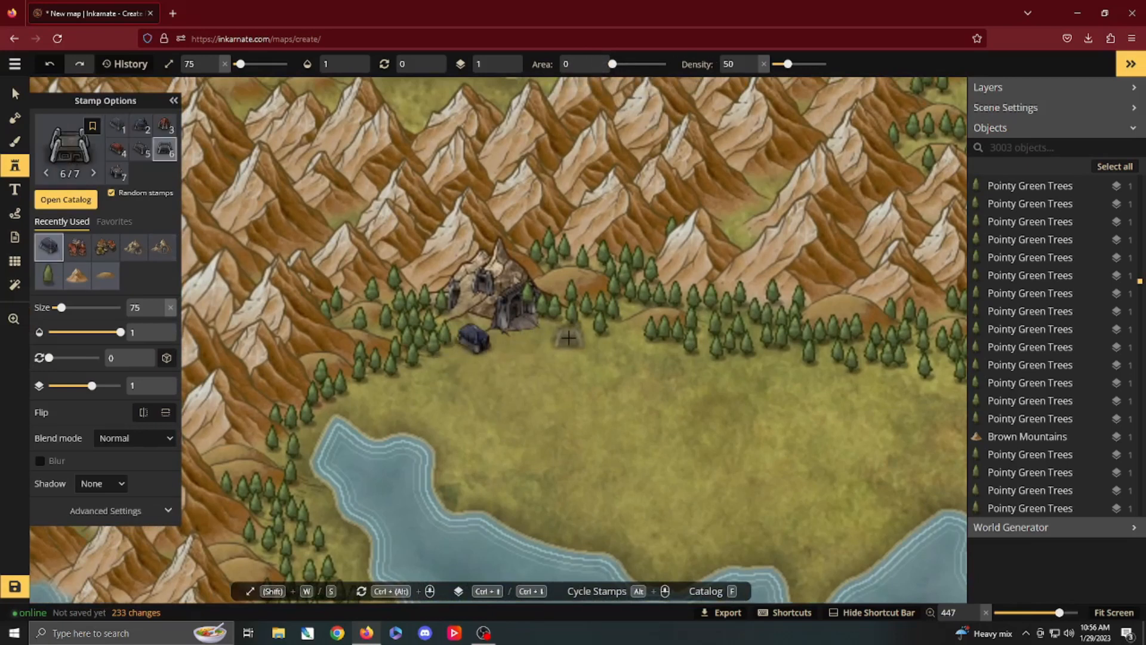
{"action": "left_click", "coordinate": [626, 307]}
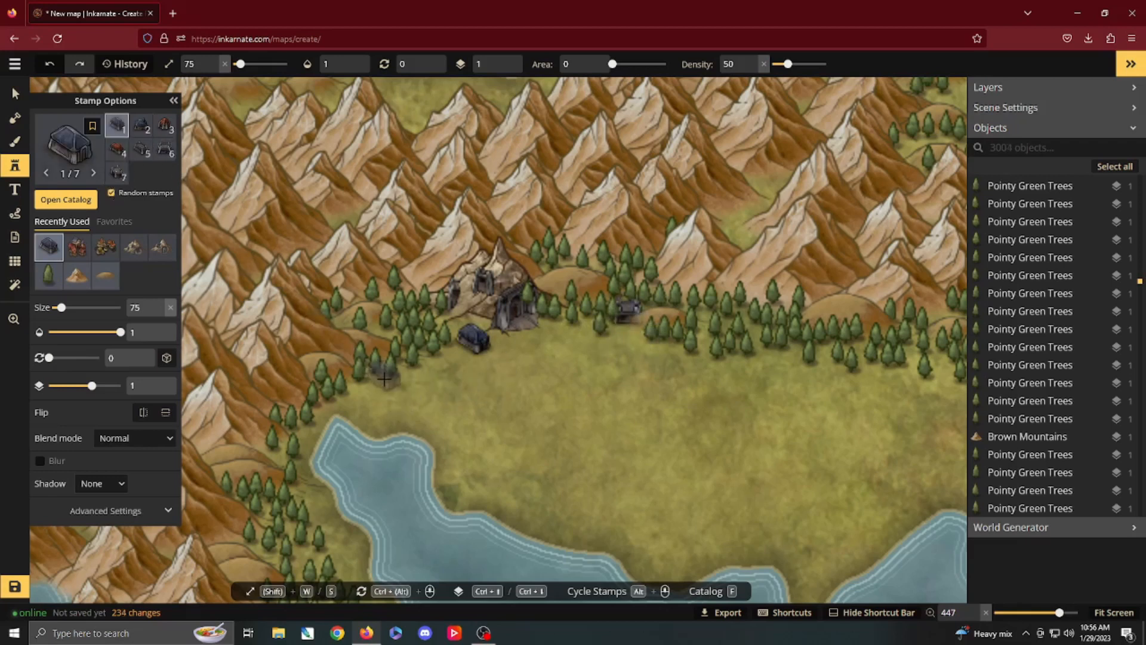
{"action": "scroll", "coordinate": [384, 379], "scroll_direction": "down", "scroll_amount": 5, "text": "alt"}
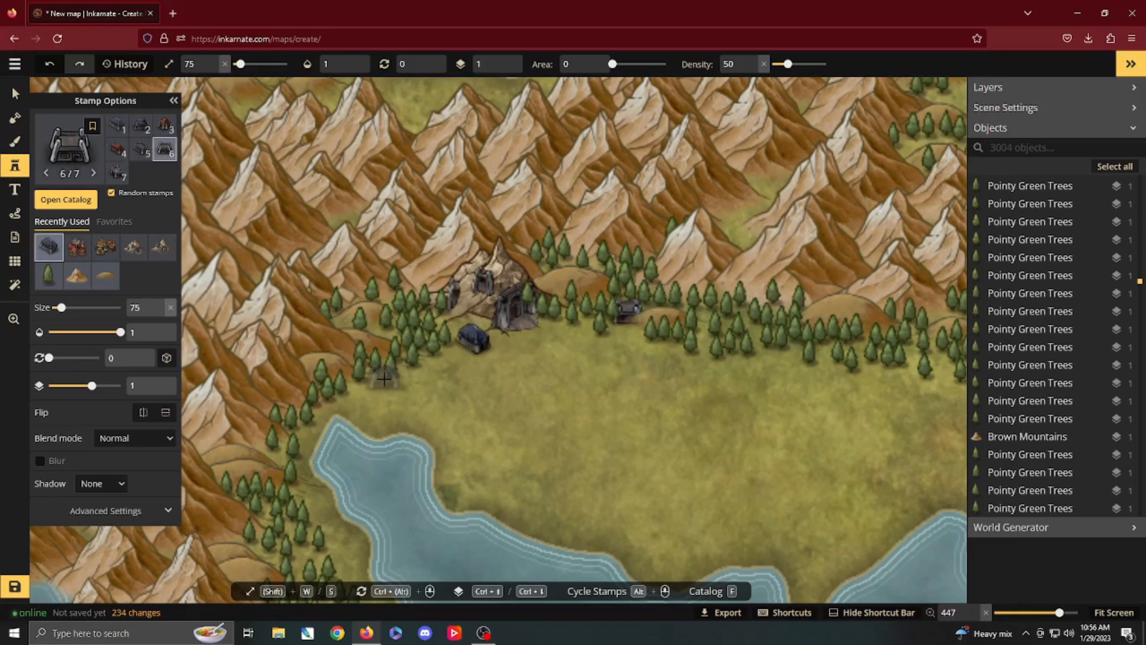
{"action": "scroll", "coordinate": [384, 379], "scroll_direction": "down", "scroll_amount": 2, "text": "alt"}
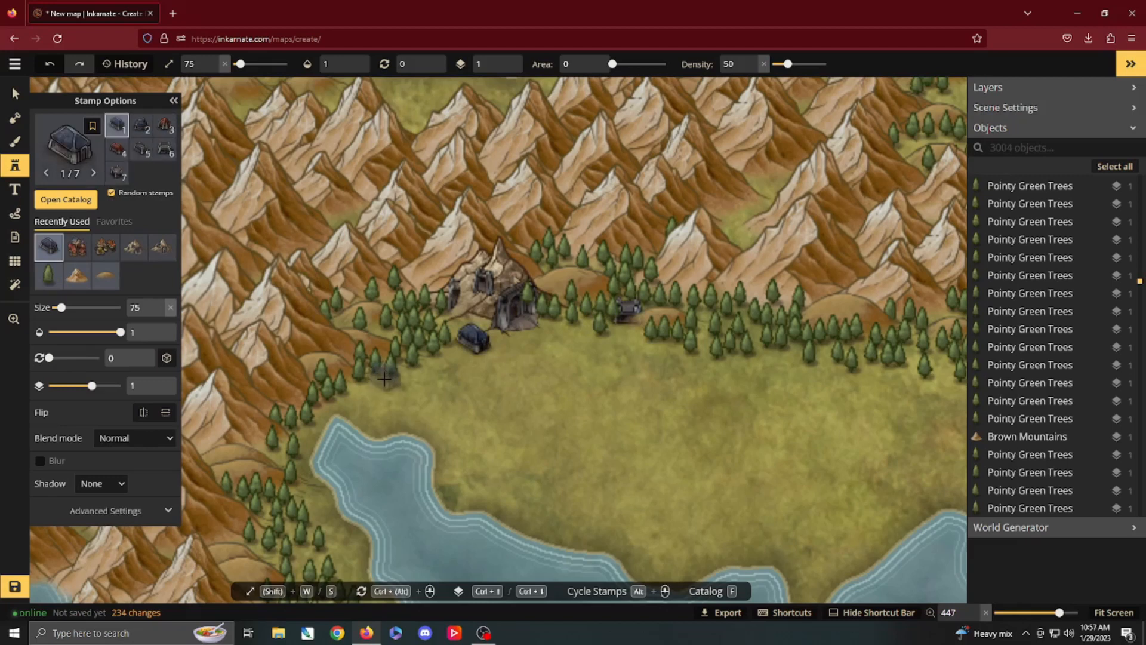
{"action": "scroll", "coordinate": [383, 379], "scroll_direction": "down", "scroll_amount": 1, "text": "alt"}
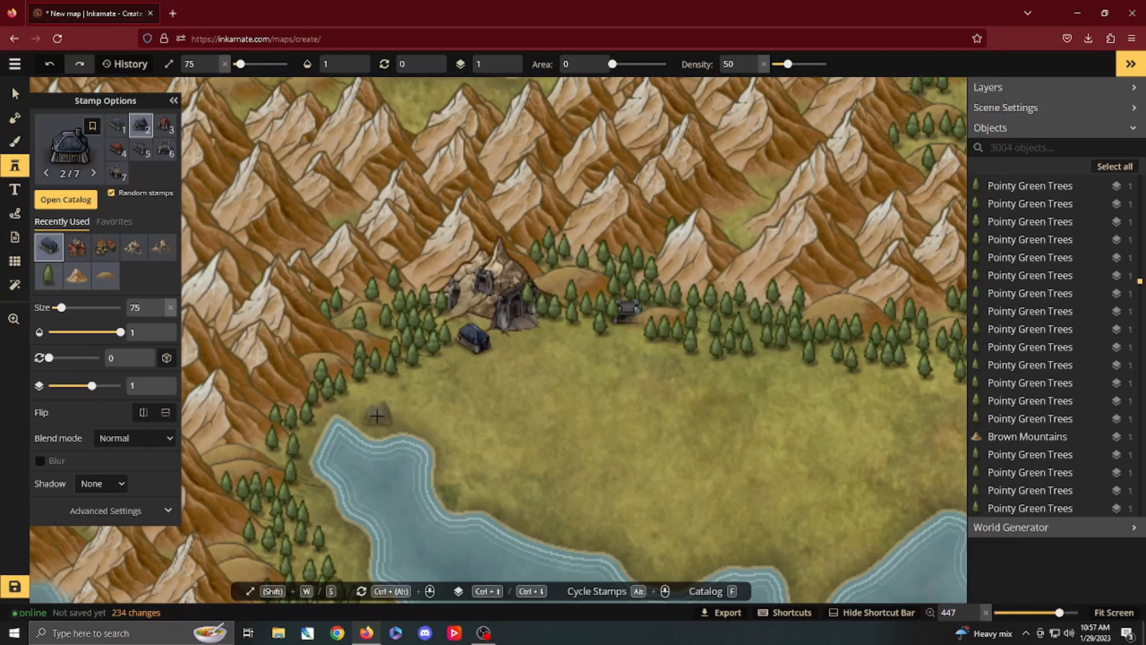
{"action": "left_click", "coordinate": [377, 416]}
Step: Place two adjacent dwarven buildings in the clearing within the mountains northeast of the stronghold
{"action": "left_click_drag", "start_coordinate": [505, 395], "coordinate": [405, 392]}
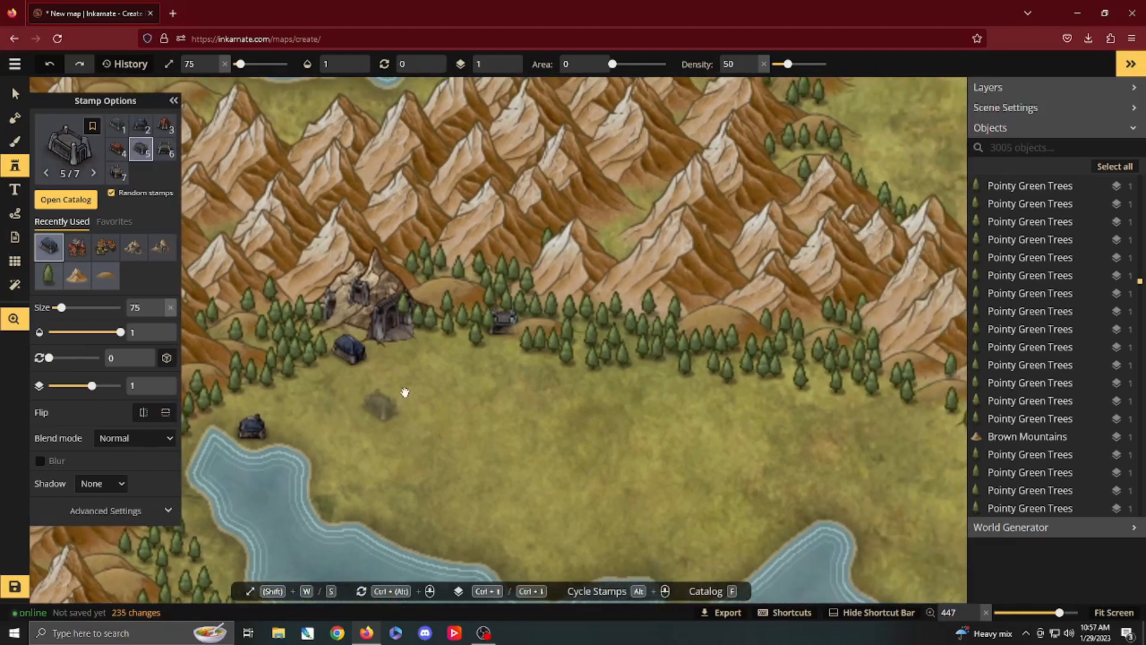
{"action": "left_click", "coordinate": [608, 225]}
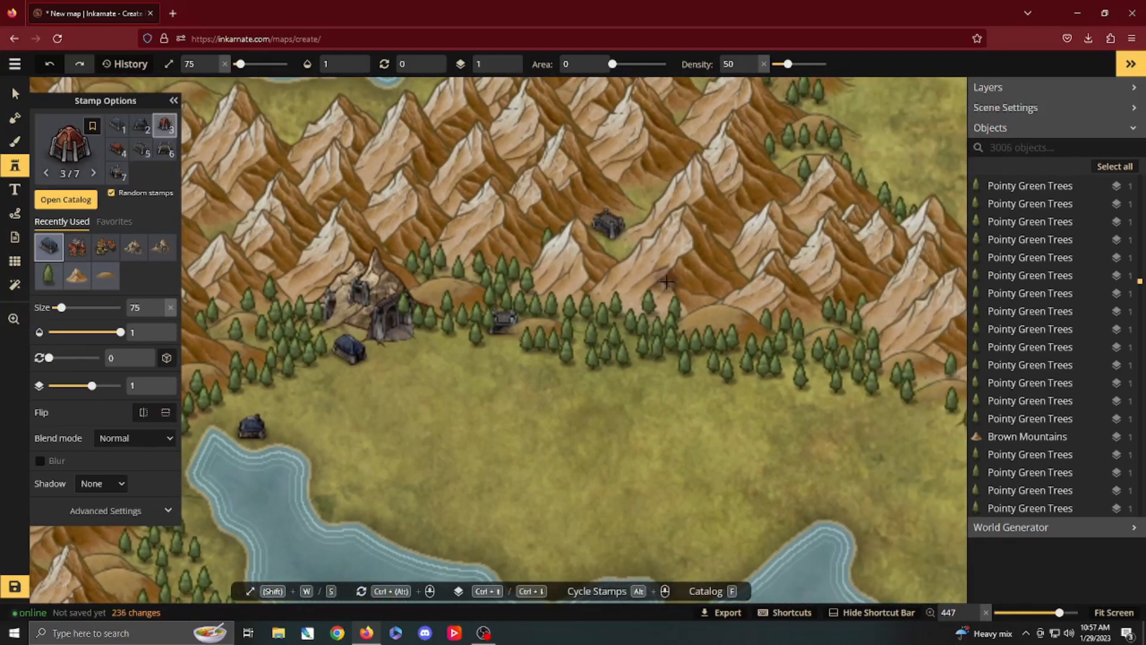
{"action": "left_click", "coordinate": [633, 214]}
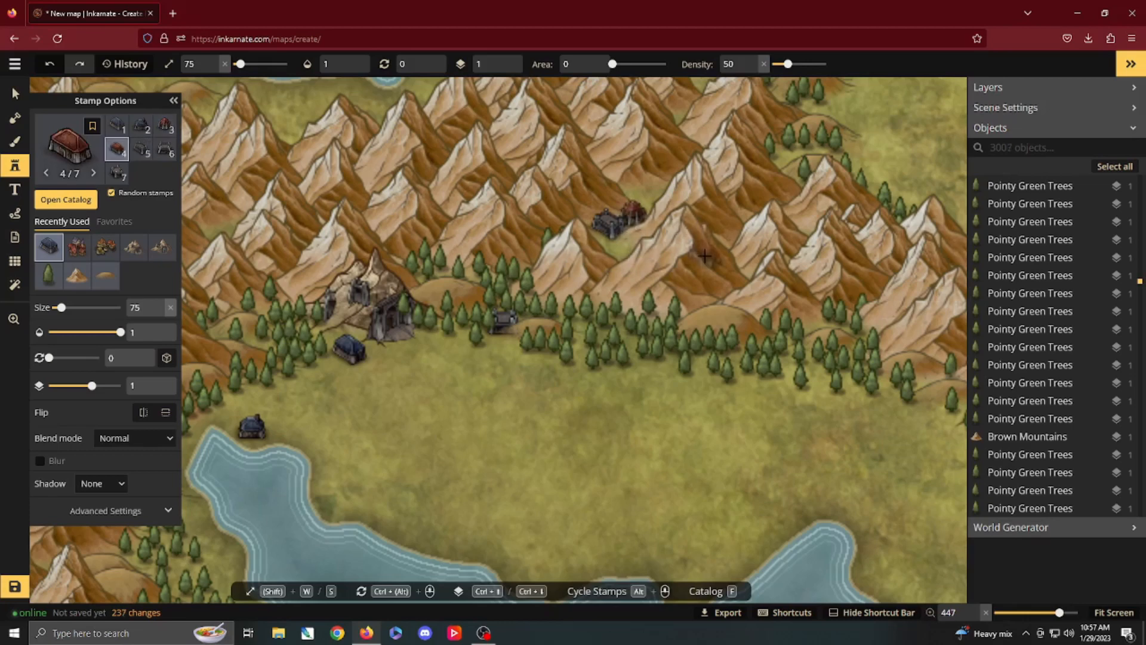
Step: Carve a tiny pond northeast of the dwarven stronghold with the size 3 subtract brush and delete the pointy green trees covering it
{"action": "left_click", "coordinate": [15, 117]}
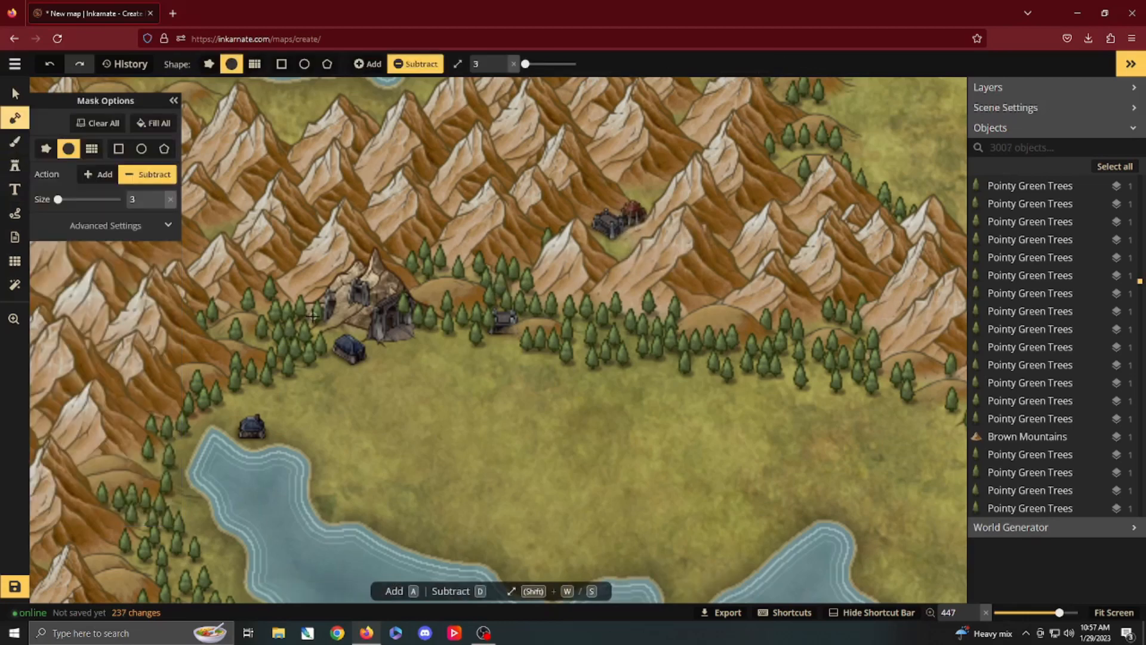
{"action": "key", "text": "v"}
{"action": "left_click", "coordinate": [436, 261]}
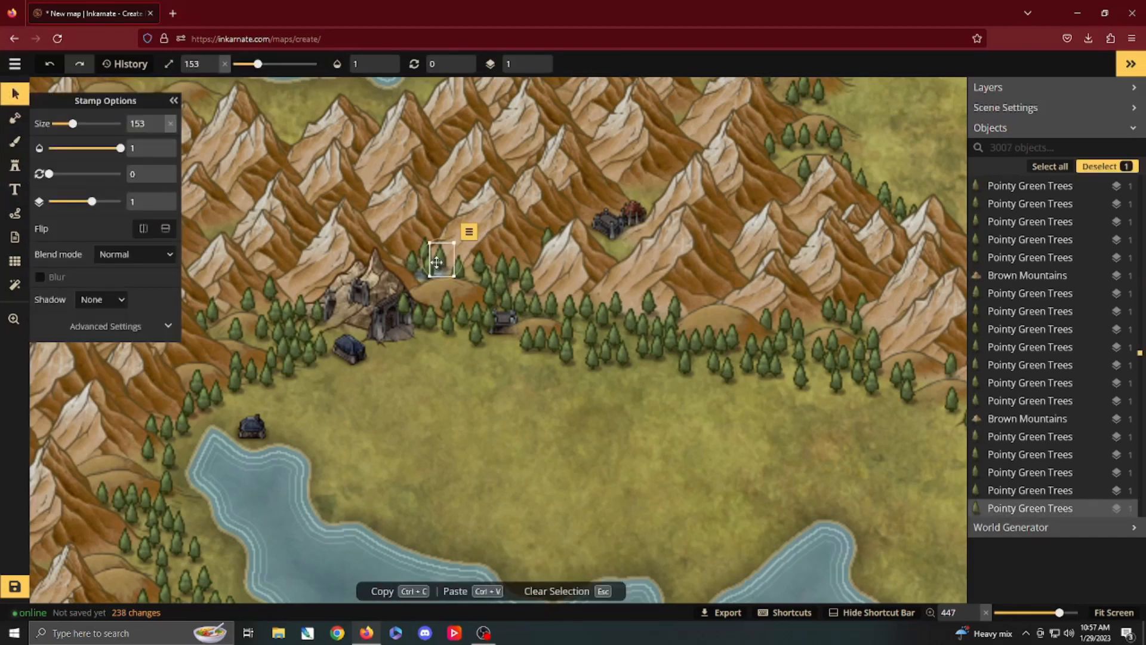
{"action": "key", "text": "Delete"}
{"action": "left_click", "coordinate": [429, 269]}
{"action": "key", "text": "Delete"}
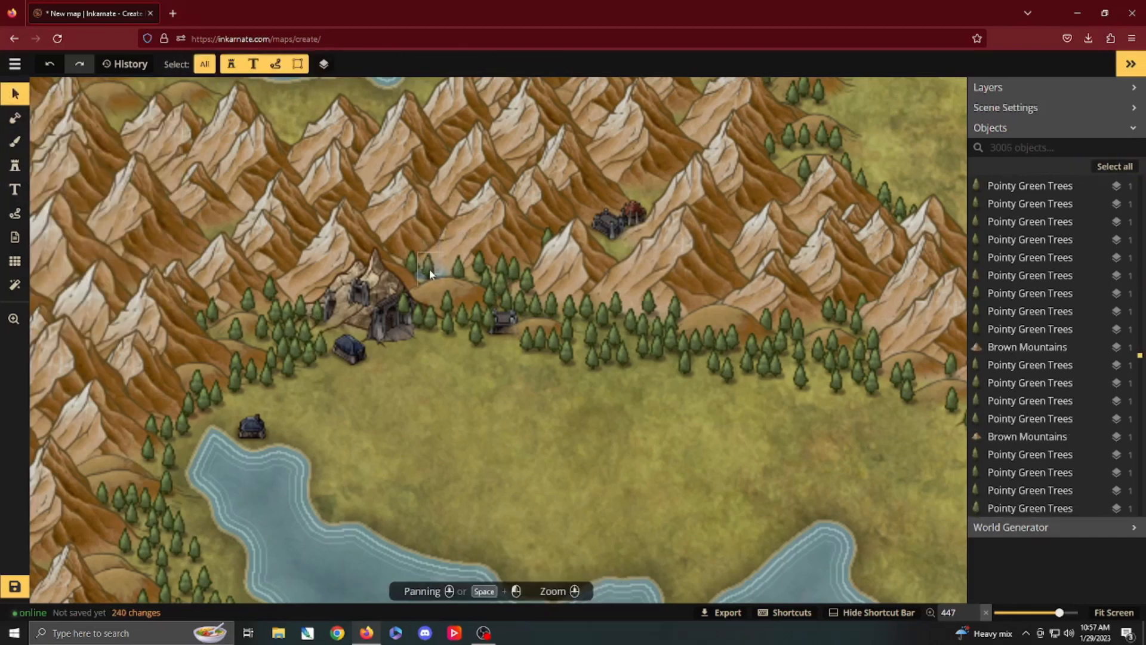
{"action": "left_click", "coordinate": [428, 268]}
{"action": "key", "text": "Delete"}
{"action": "left_click", "coordinate": [414, 264]}
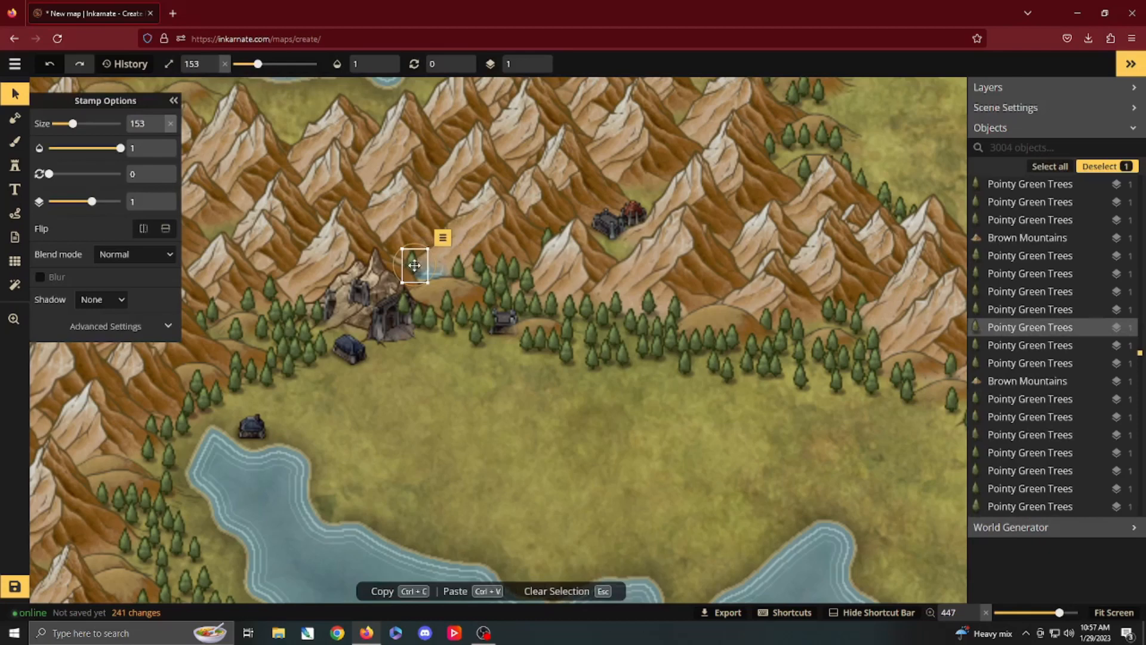
{"action": "key", "text": "Delete"}
Step: Shift the brown mountains overlapping the pond away from it and move the brown hill south of the pond eastward
{"action": "left_click", "coordinate": [460, 238]}
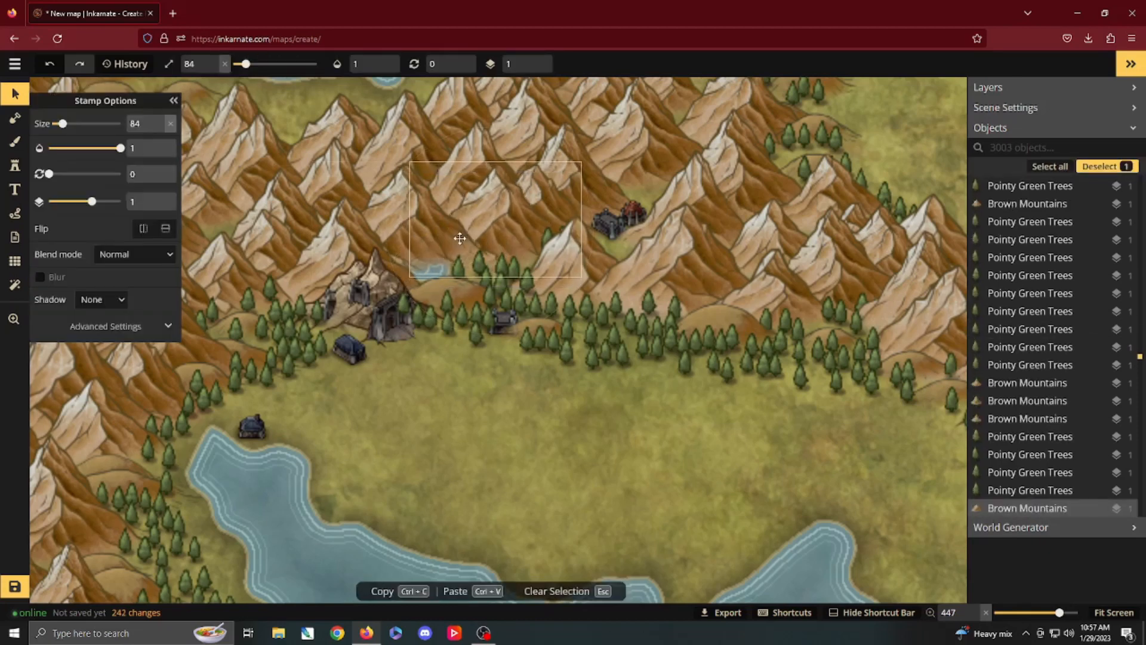
{"action": "left_click_drag", "start_coordinate": [460, 238], "coordinate": [363, 232]}
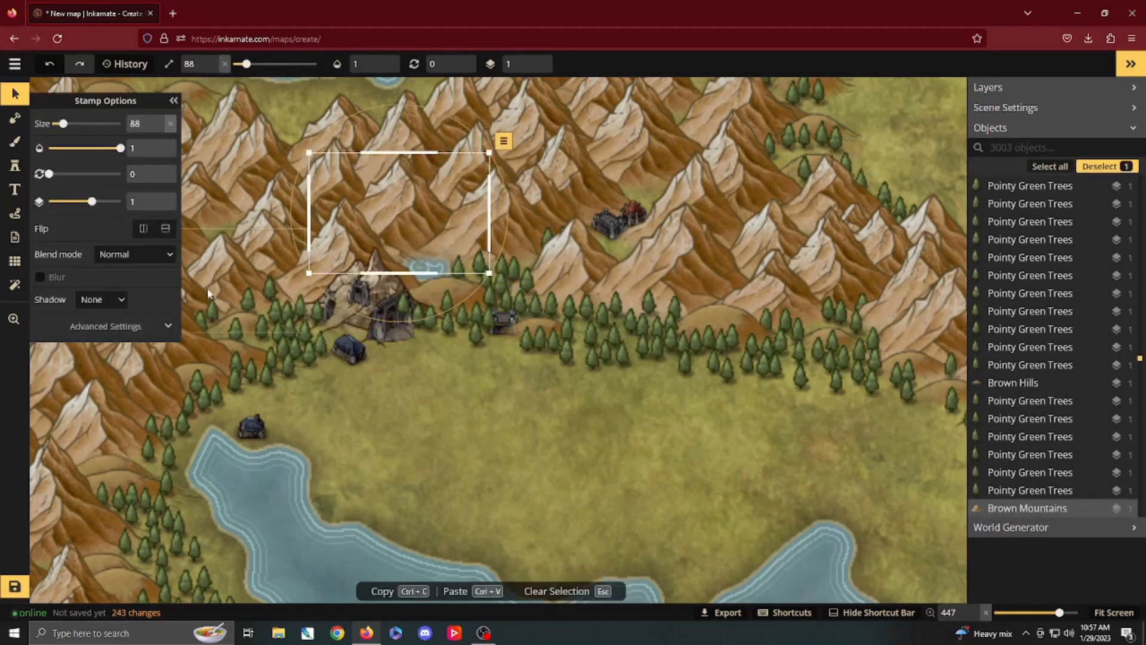
{"action": "left_click", "coordinate": [14, 142]}
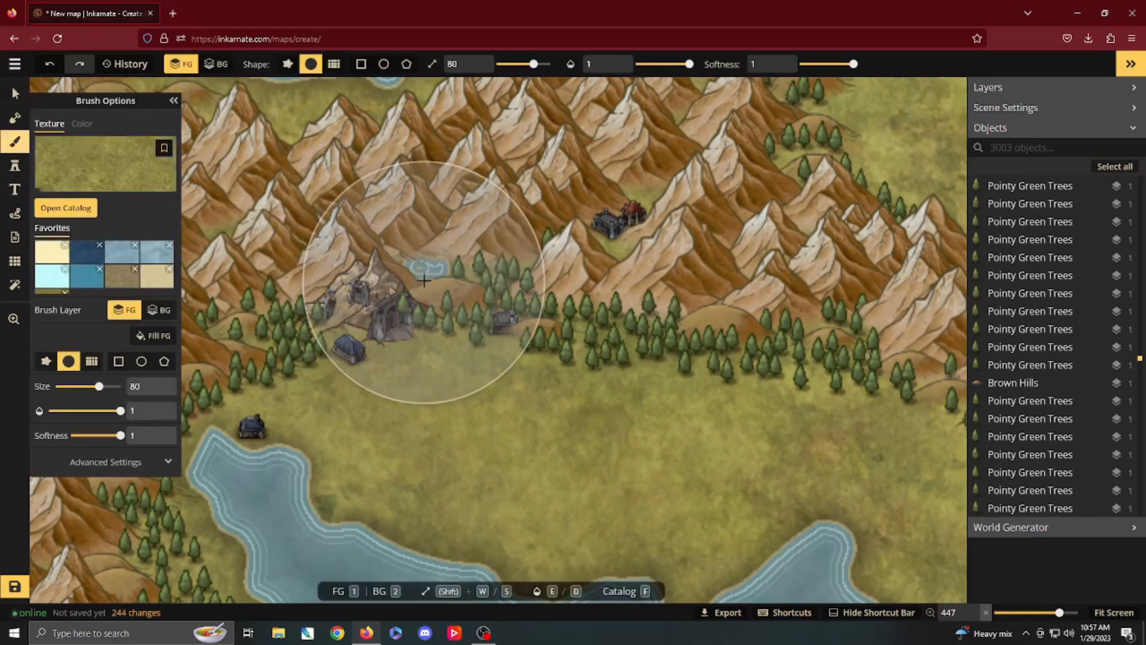
{"action": "left_click", "coordinate": [15, 117]}
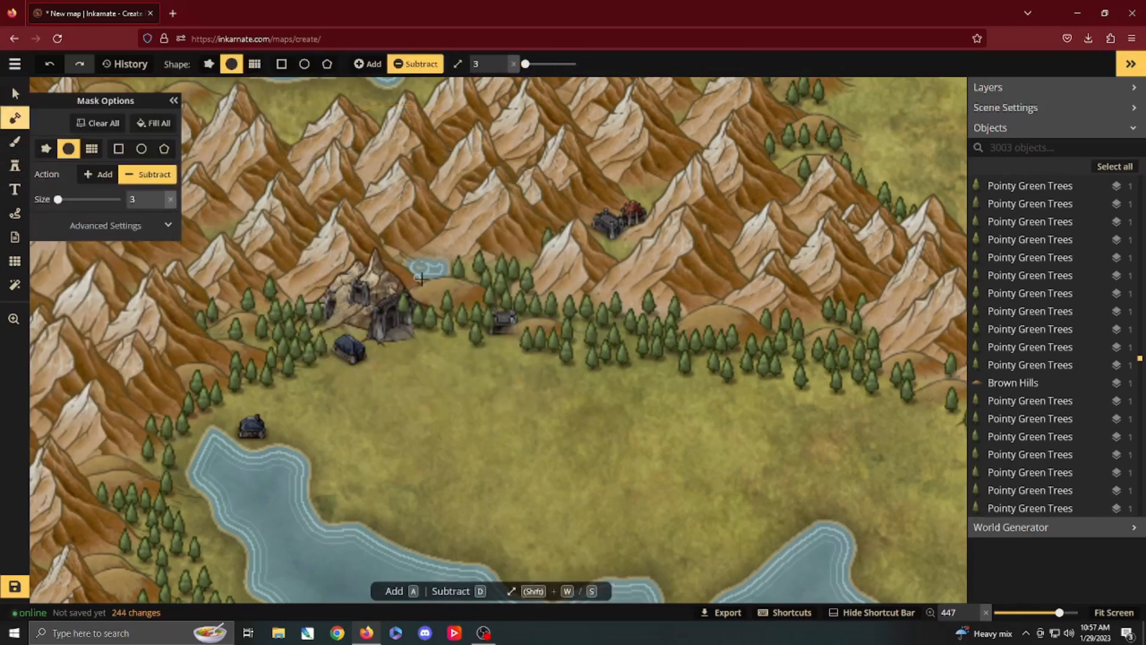
{"action": "key", "text": "v"}
{"action": "left_click", "coordinate": [436, 289]}
{"action": "left_click_drag", "start_coordinate": [437, 289], "coordinate": [490, 287]}
Step: Enlarge the pond and carve a river from it past the stronghold to the southern lake, using a size 2 subtract brush for the river
{"action": "left_click", "coordinate": [15, 117]}
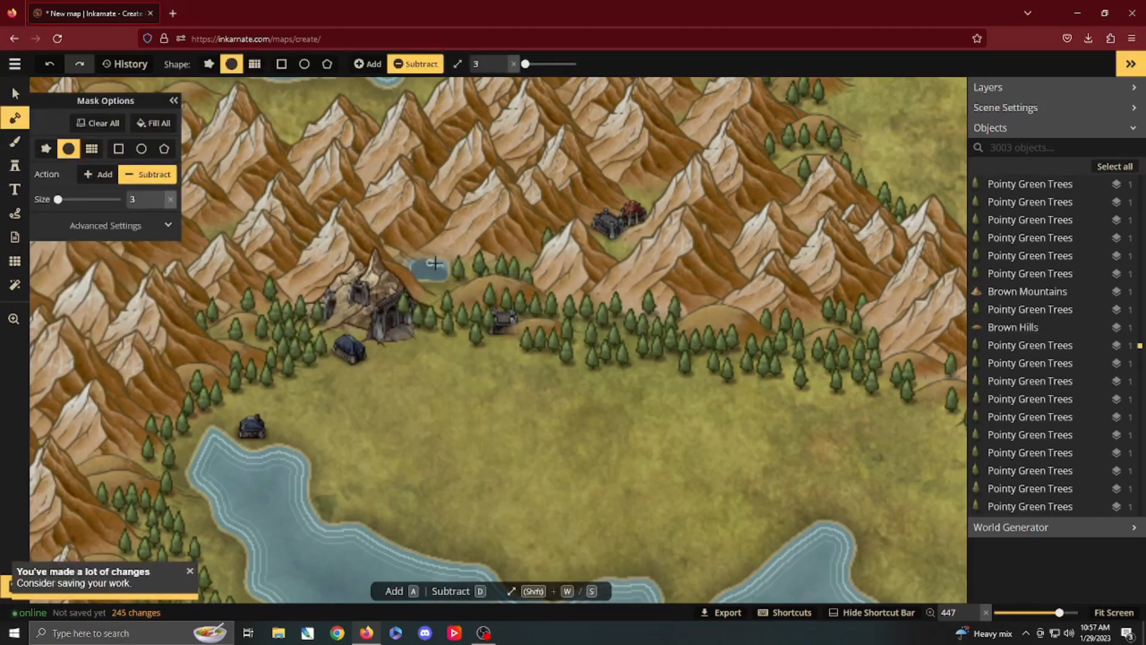
{"action": "left_click_drag", "start_coordinate": [434, 273], "coordinate": [430, 278]}
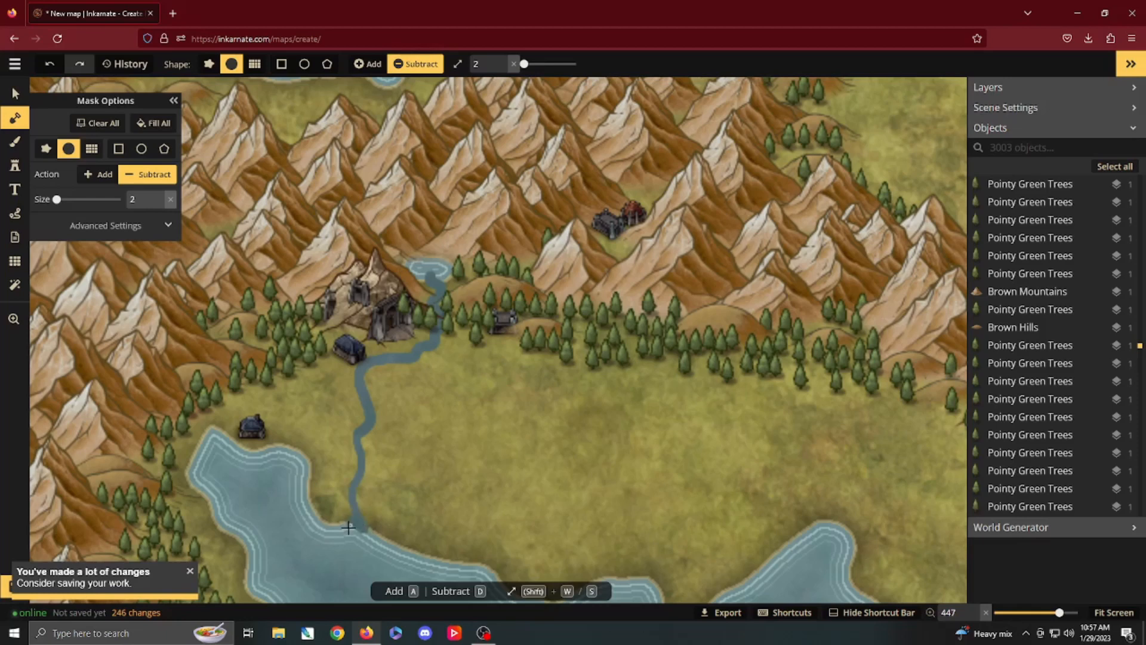
{"action": "left_click_drag", "start_coordinate": [348, 527], "coordinate": [347, 529]}
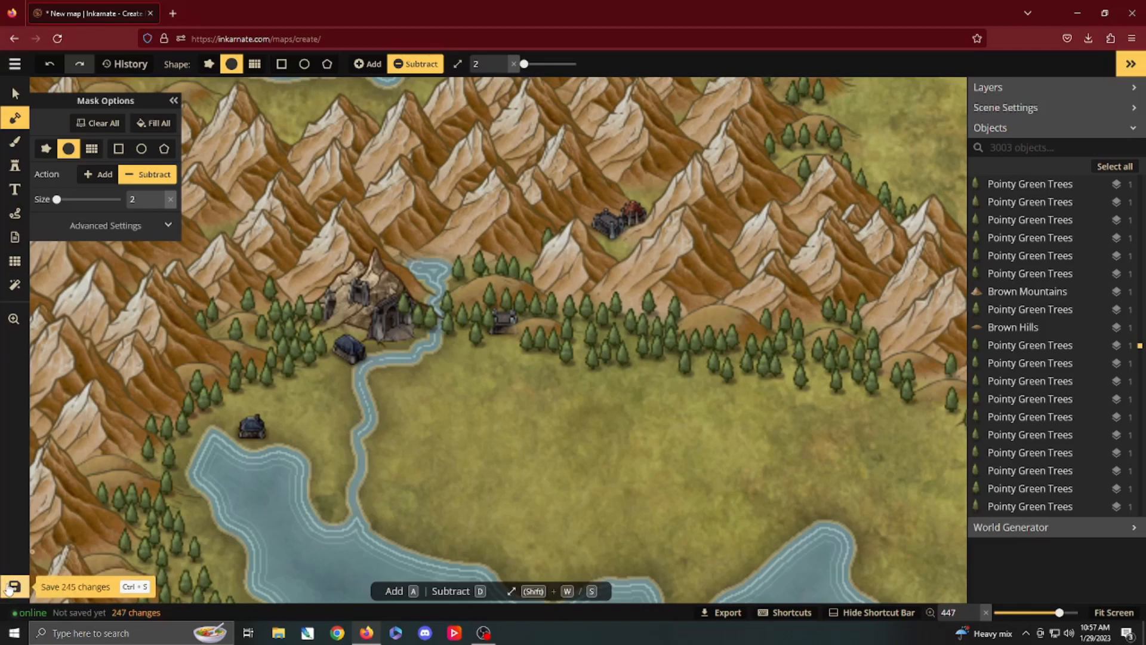
Step: Save the map under the name "Region 4"
{"action": "left_click", "coordinate": [10, 587]}
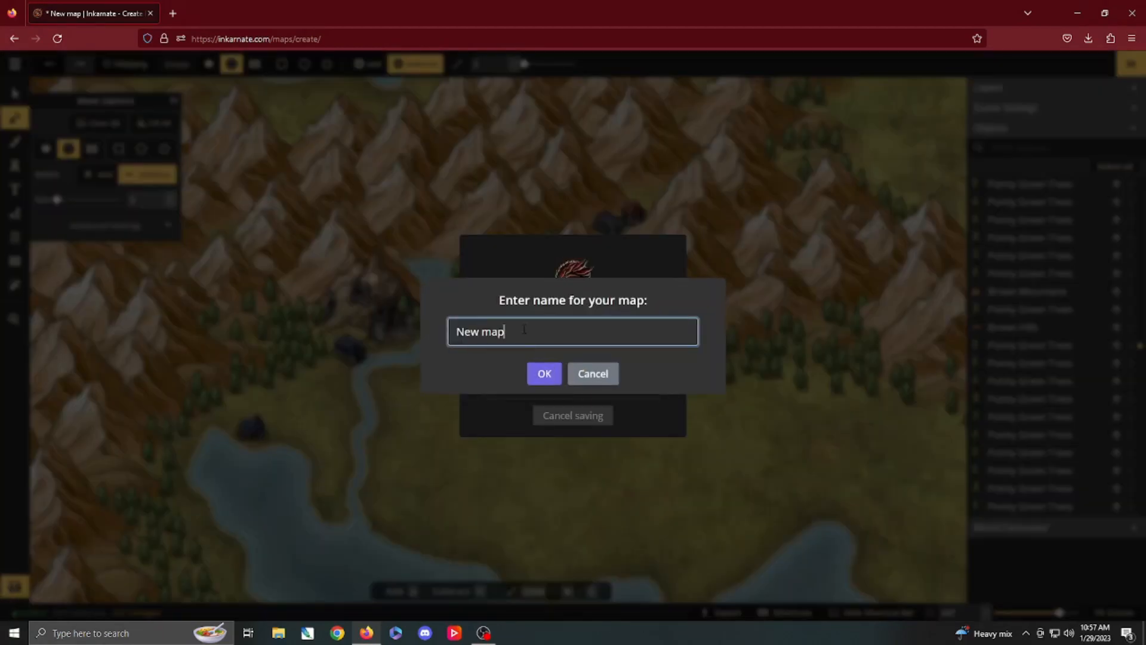
{"action": "type", "text": "Region 5"}
{"action": "key", "text": "BackSpace"}
{"action": "type", "text": "4"}
{"action": "left_click", "coordinate": [539, 380]}
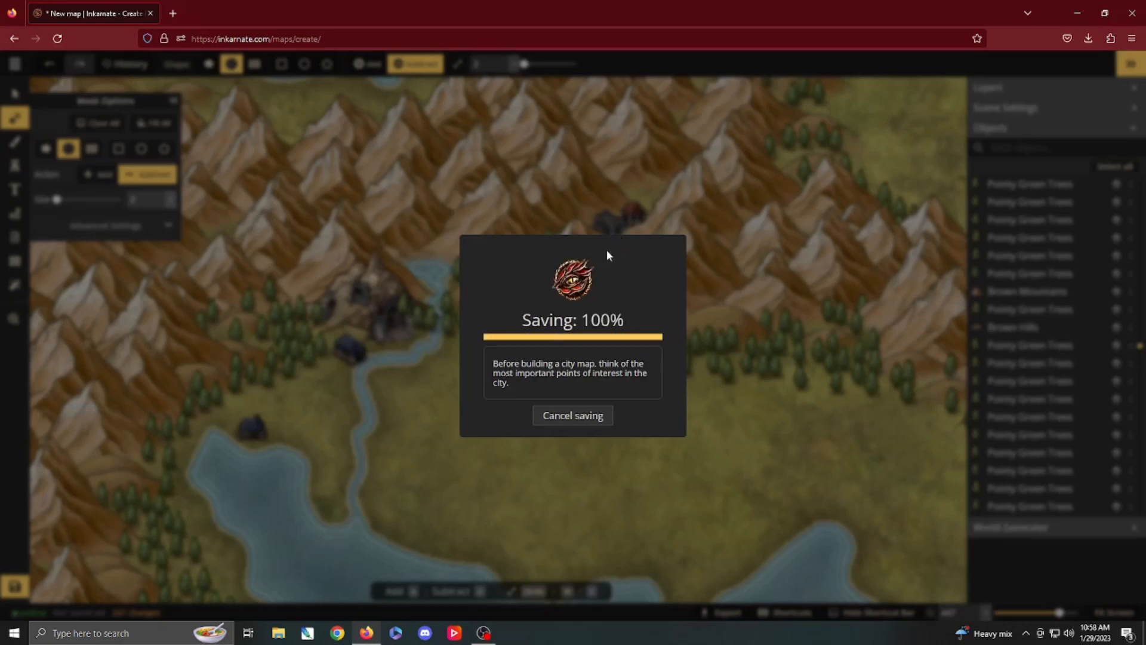
Step: Place an Orc City 2 stamp at size 46 against the eastern foot of the northwestern brown mountains
{"action": "scroll", "coordinate": [485, 256], "scroll_direction": "down", "scroll_amount": 5}
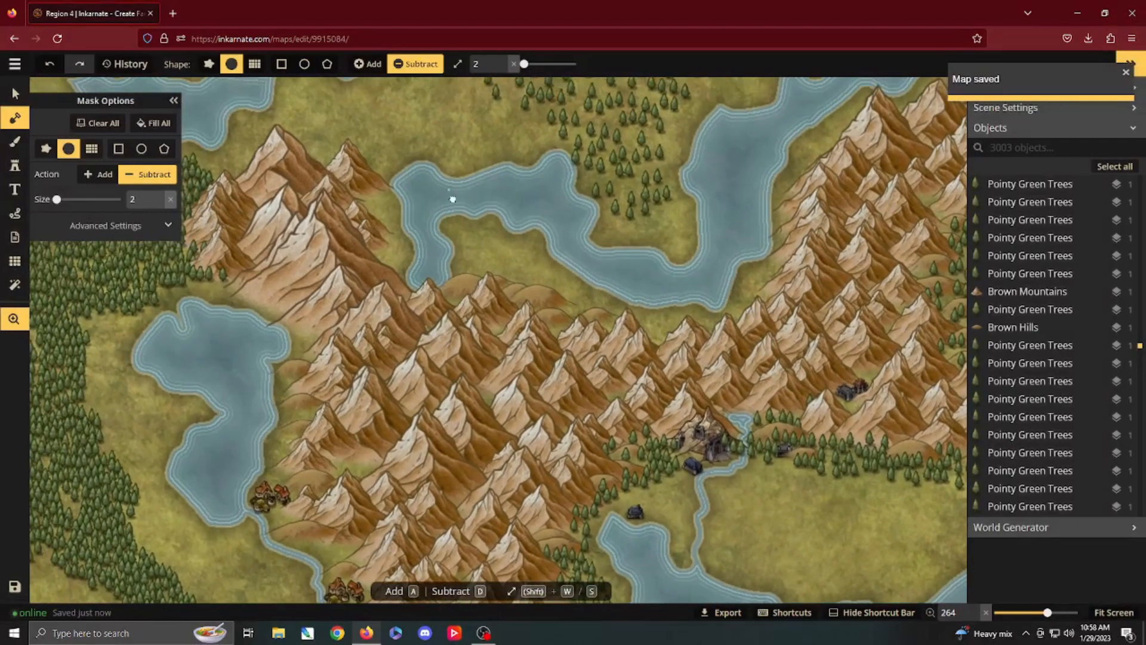
{"action": "left_click_drag", "start_coordinate": [453, 195], "coordinate": [729, 469]}
{"action": "left_click_drag", "start_coordinate": [558, 273], "coordinate": [550, 328]}
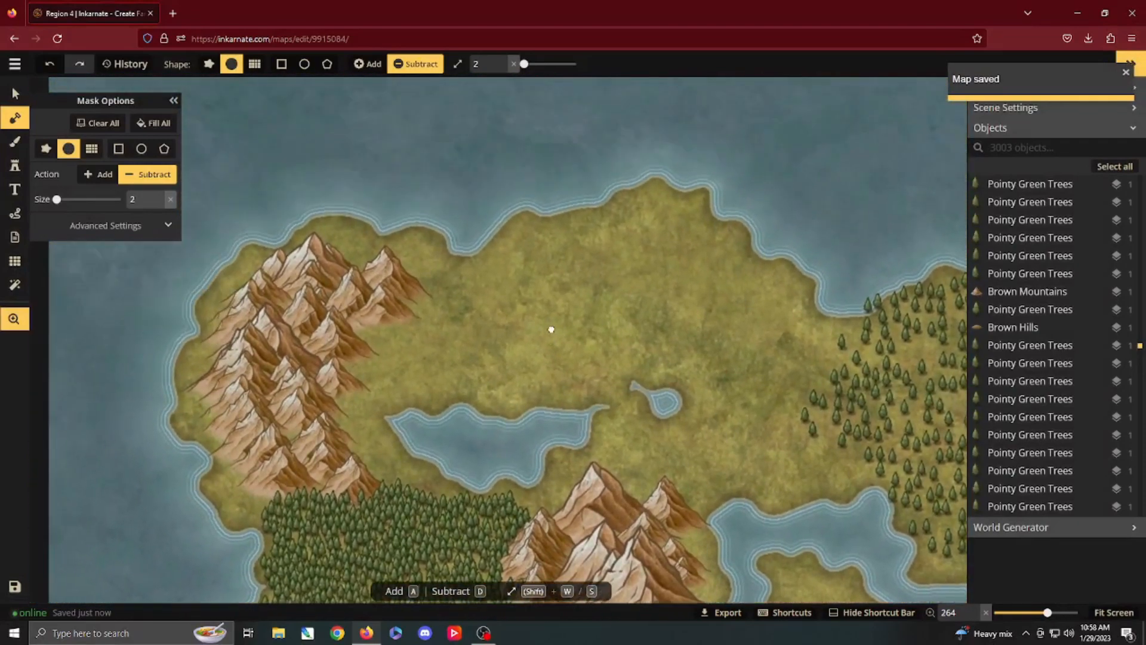
{"action": "left_click", "coordinate": [21, 175]}
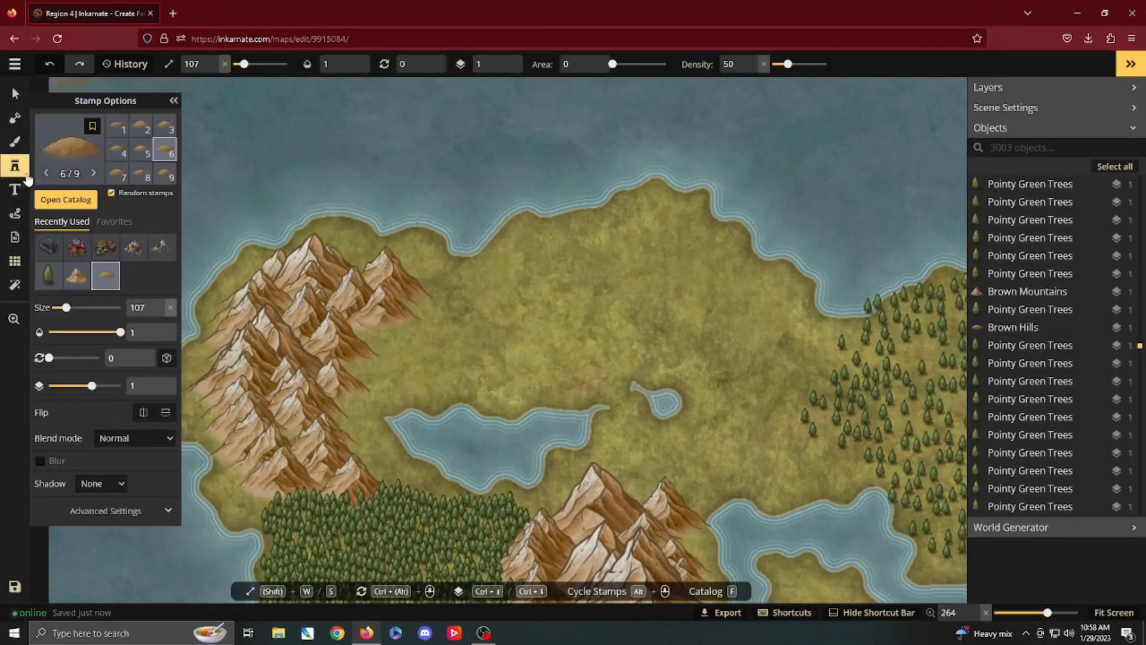
{"action": "key", "text": "f"}
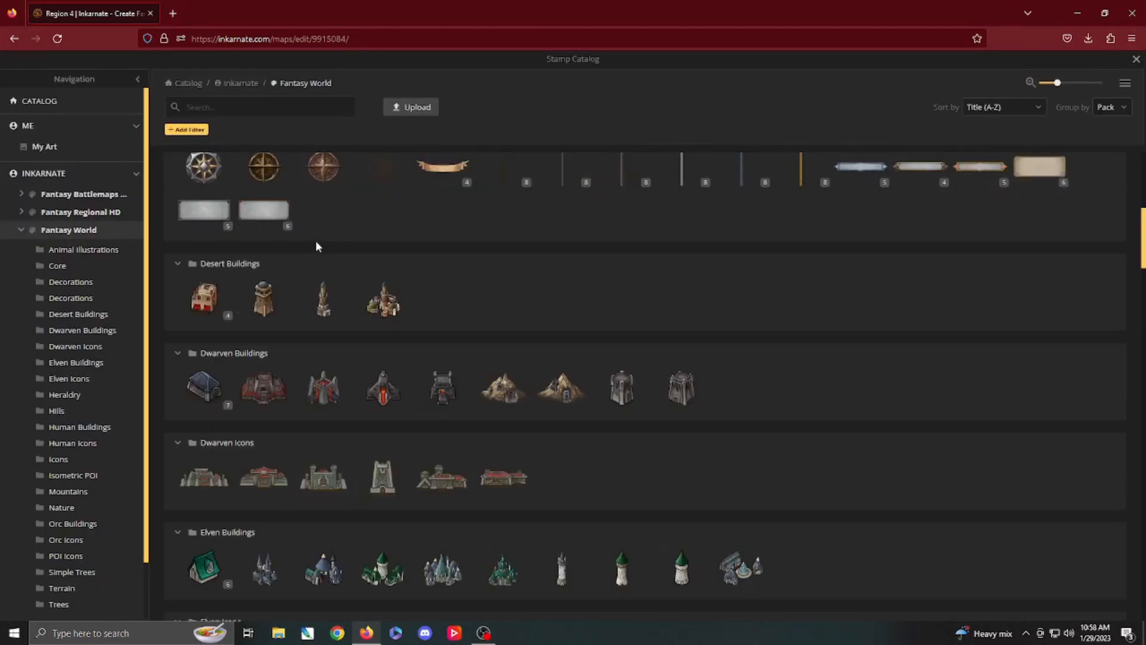
{"action": "scroll", "coordinate": [686, 373], "scroll_direction": "down", "scroll_amount": 12}
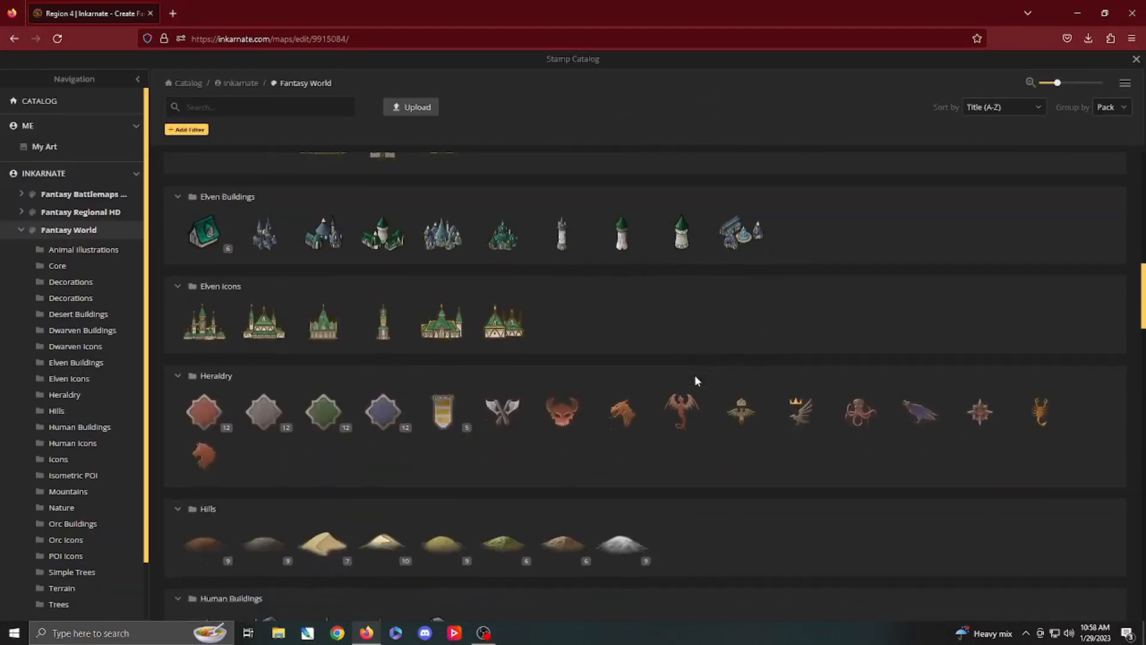
{"action": "scroll", "coordinate": [699, 372], "scroll_direction": "down", "scroll_amount": 8}
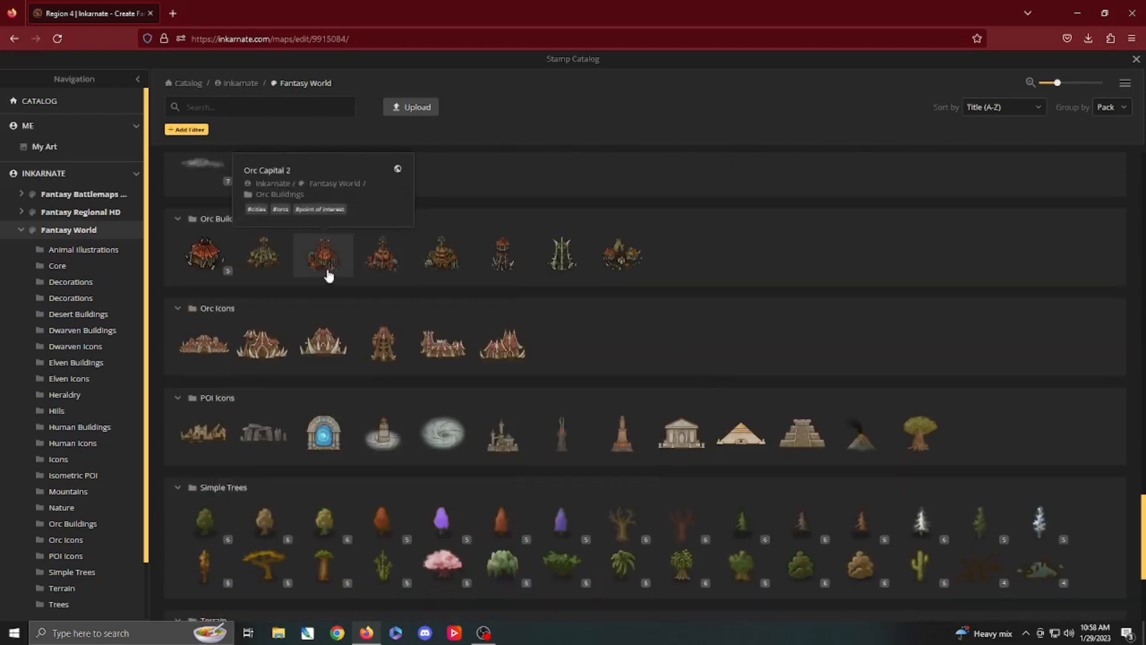
{"action": "scroll", "coordinate": [328, 271], "scroll_direction": "down", "scroll_amount": 3}
{"action": "scroll", "coordinate": [331, 275], "scroll_direction": "up", "scroll_amount": 5}
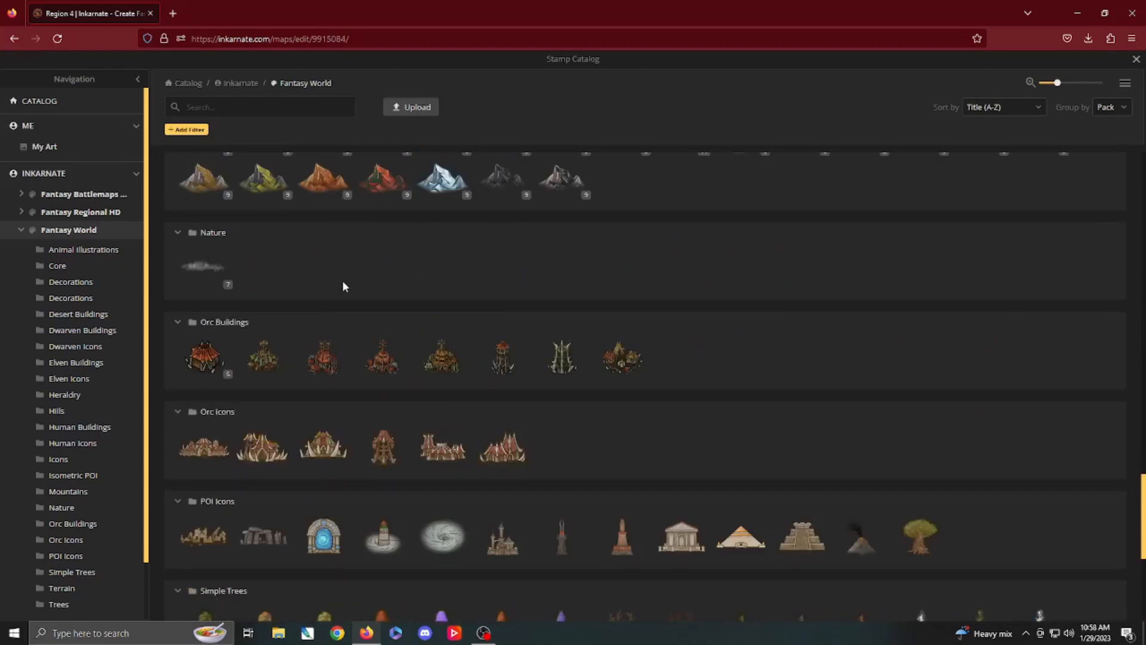
{"action": "left_click", "coordinate": [448, 362]}
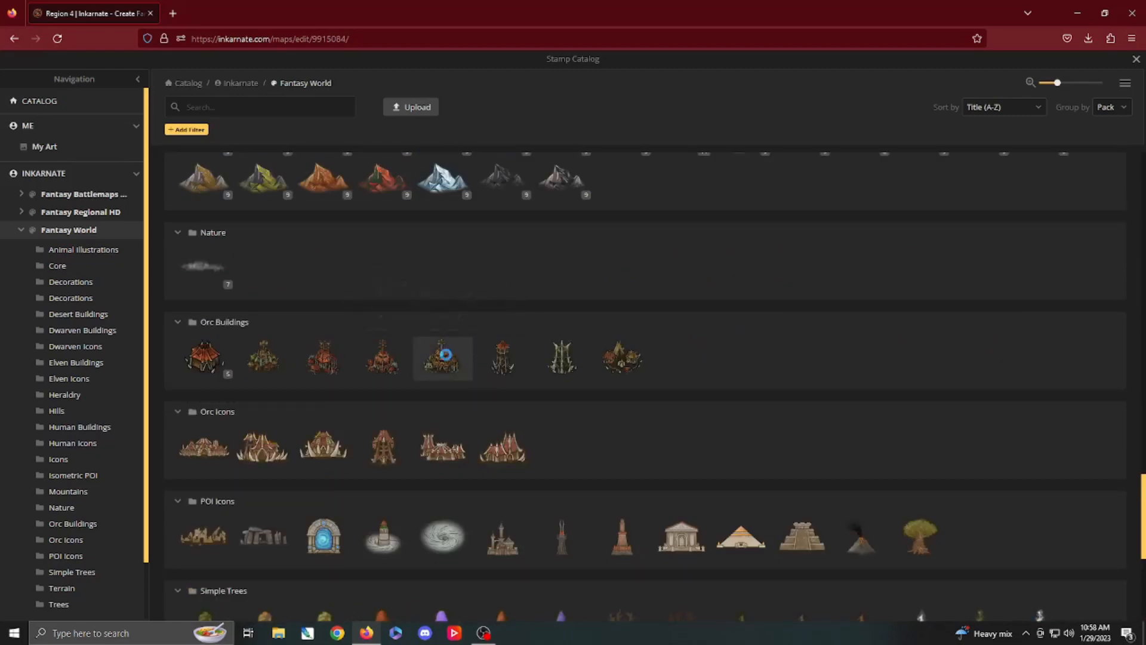
{"action": "scroll", "coordinate": [423, 357], "scroll_direction": "up", "scroll_amount": 3}
{"action": "key", "text": "s"}
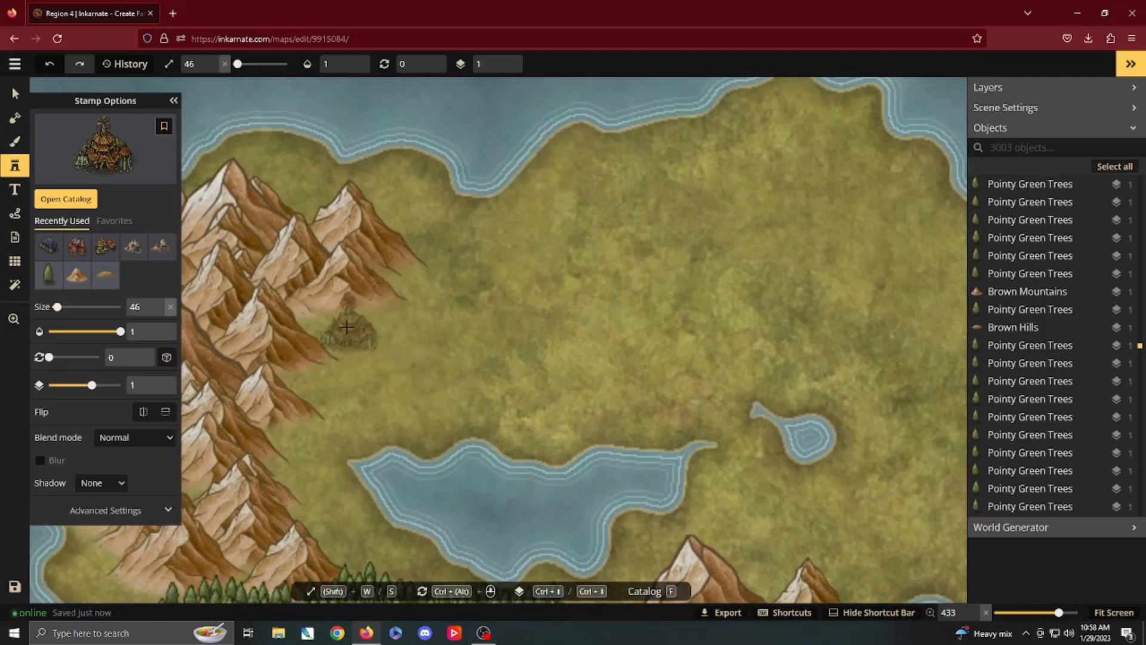
{"action": "left_click", "coordinate": [350, 326]}
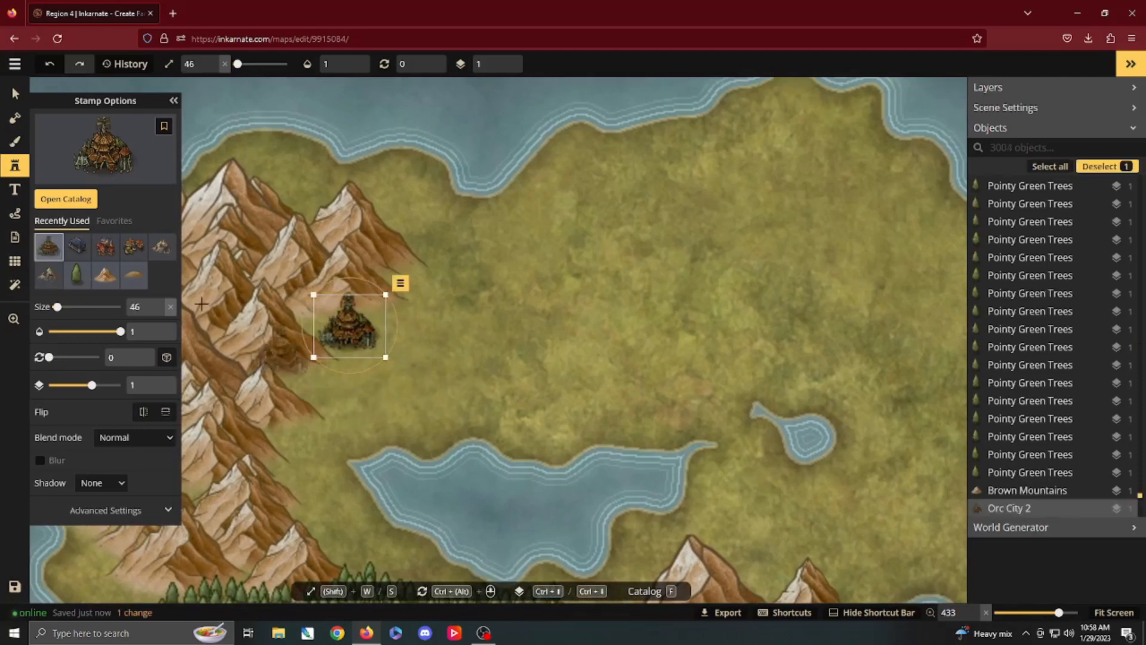
Step: Place four Orc Village 1 stamps: southwest and northeast of the orc city, on the lake's north shore, and among the northern peaks
{"action": "key", "text": "f"}
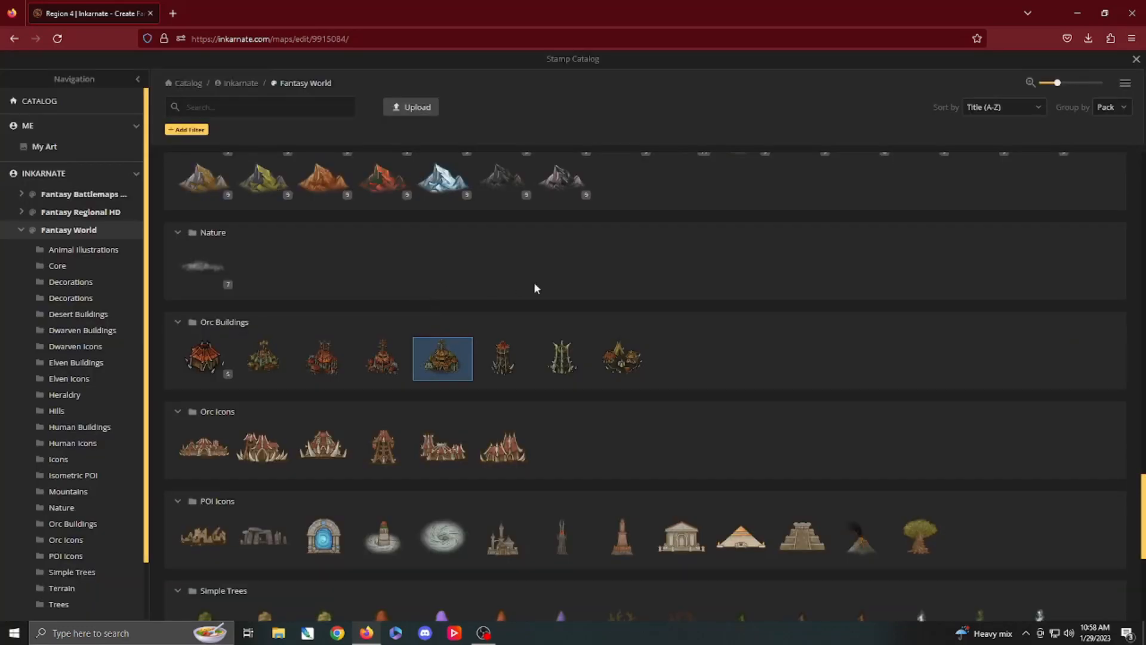
{"action": "left_click", "coordinate": [622, 357]}
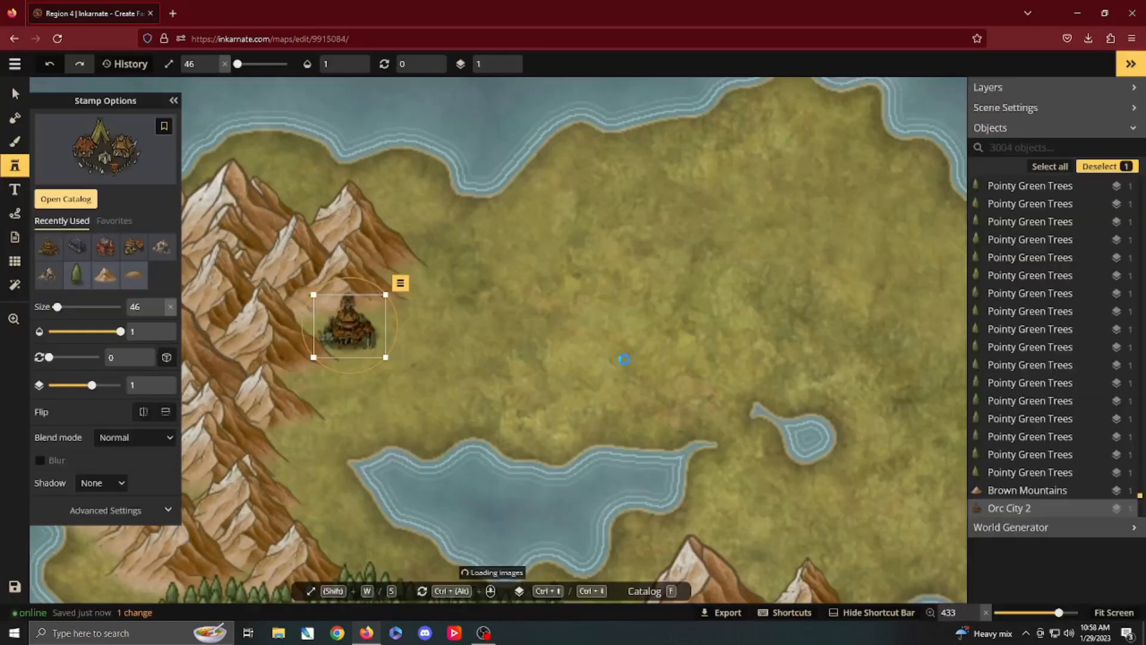
{"action": "left_click", "coordinate": [302, 381]}
{"action": "left_click", "coordinate": [411, 279]}
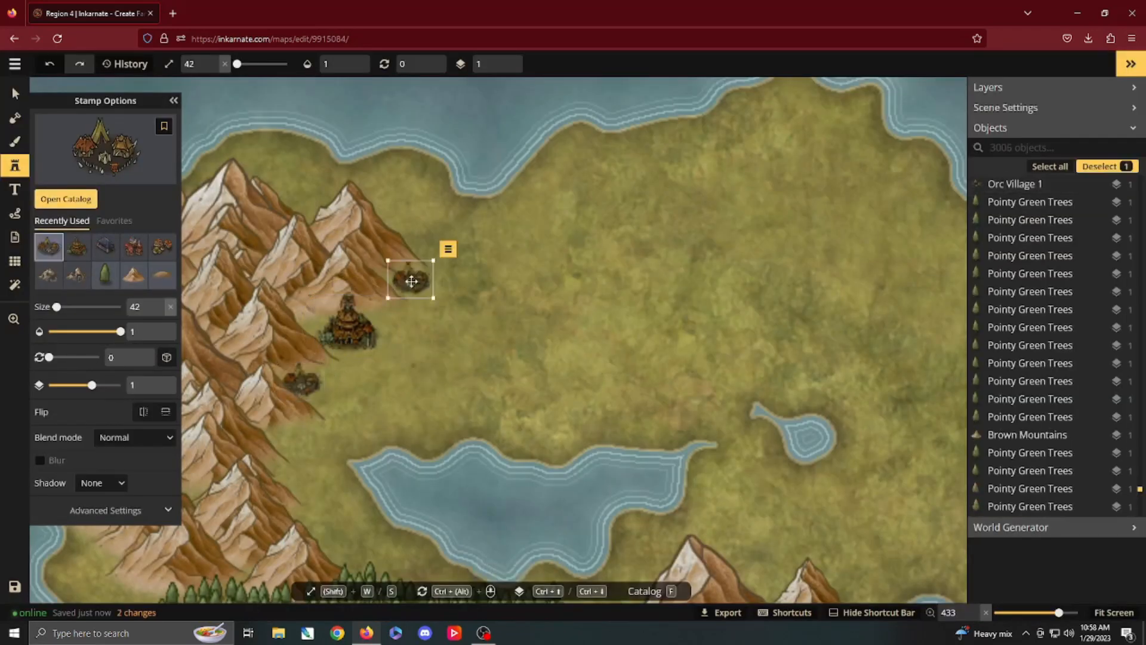
{"action": "left_click", "coordinate": [429, 436]}
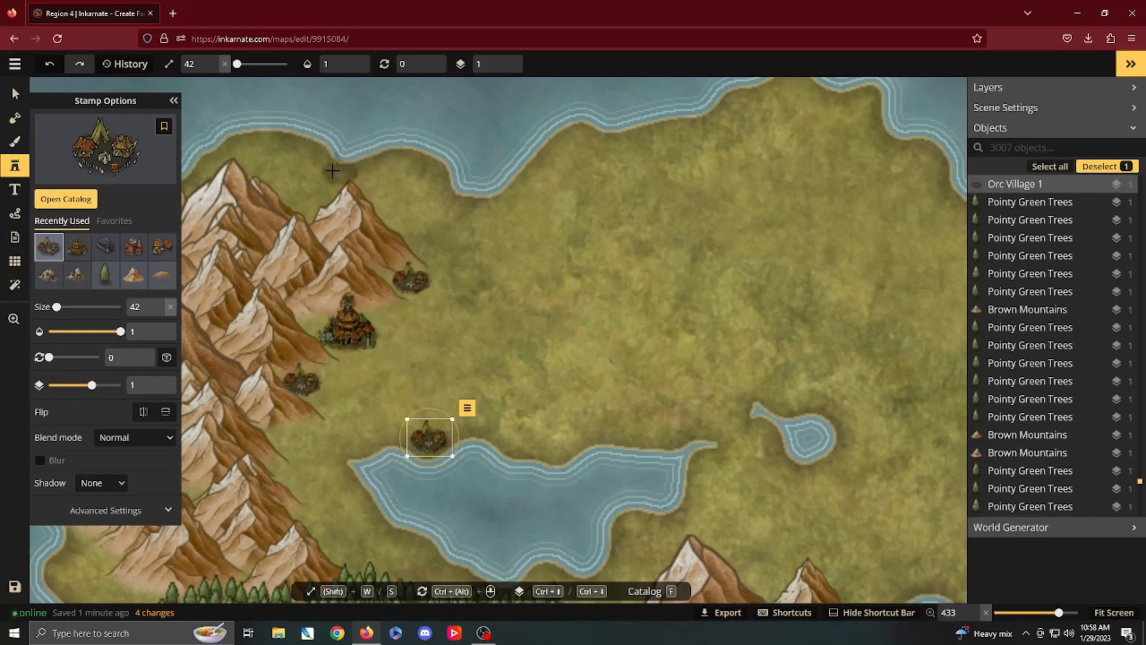
{"action": "left_click", "coordinate": [307, 205]}
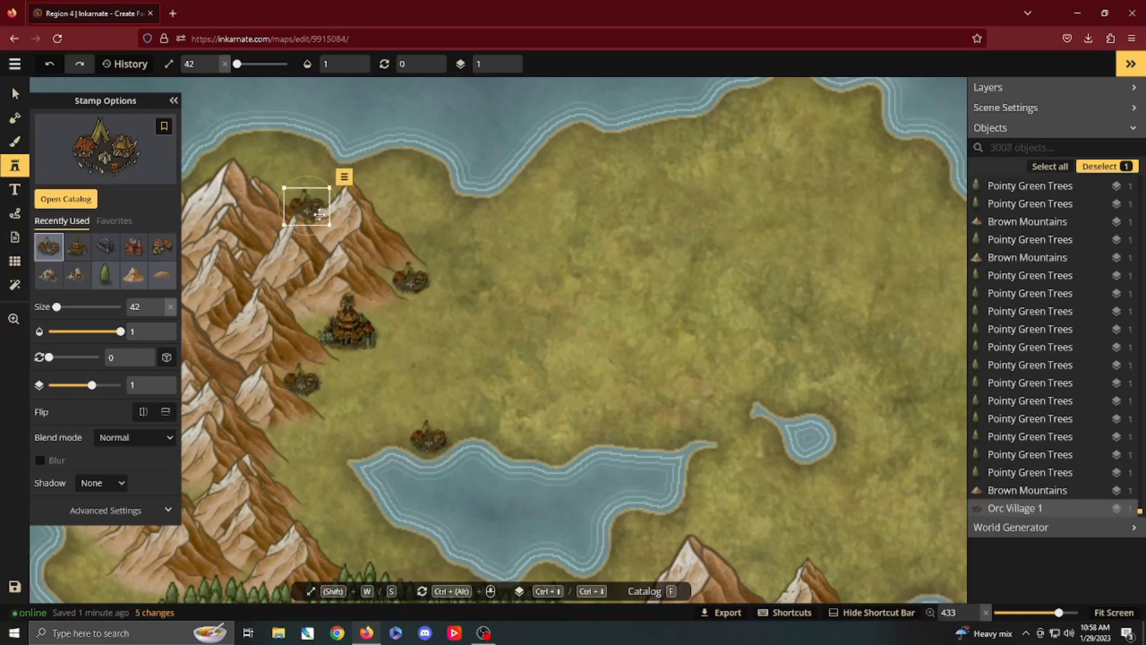
Step: Load the Pointy Green Trees stamp and match its size to an existing tree in the southern forest, 153
{"action": "left_click_drag", "start_coordinate": [338, 238], "coordinate": [366, 194]}
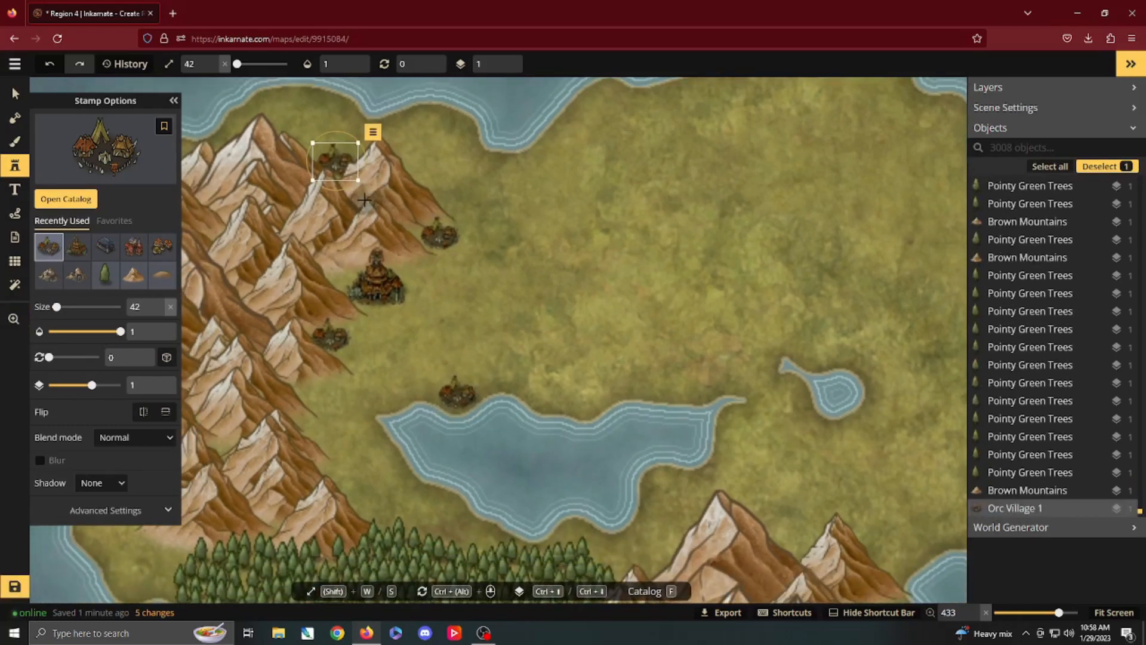
{"action": "left_click", "coordinate": [86, 200]}
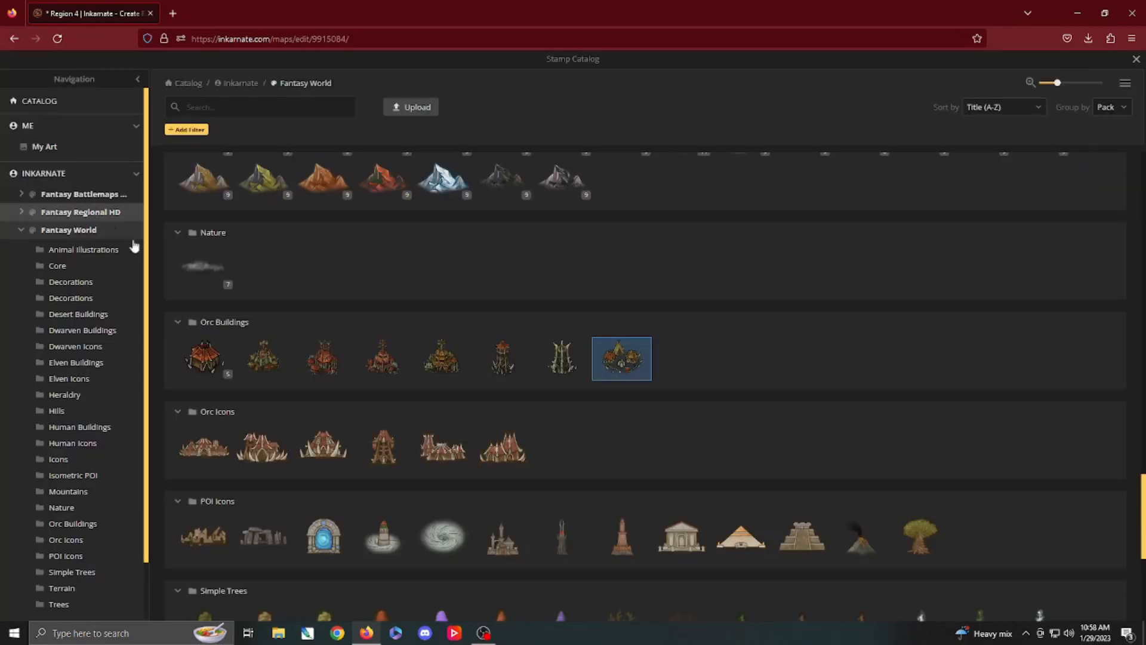
{"action": "scroll", "coordinate": [240, 273], "scroll_direction": "up", "scroll_amount": 20}
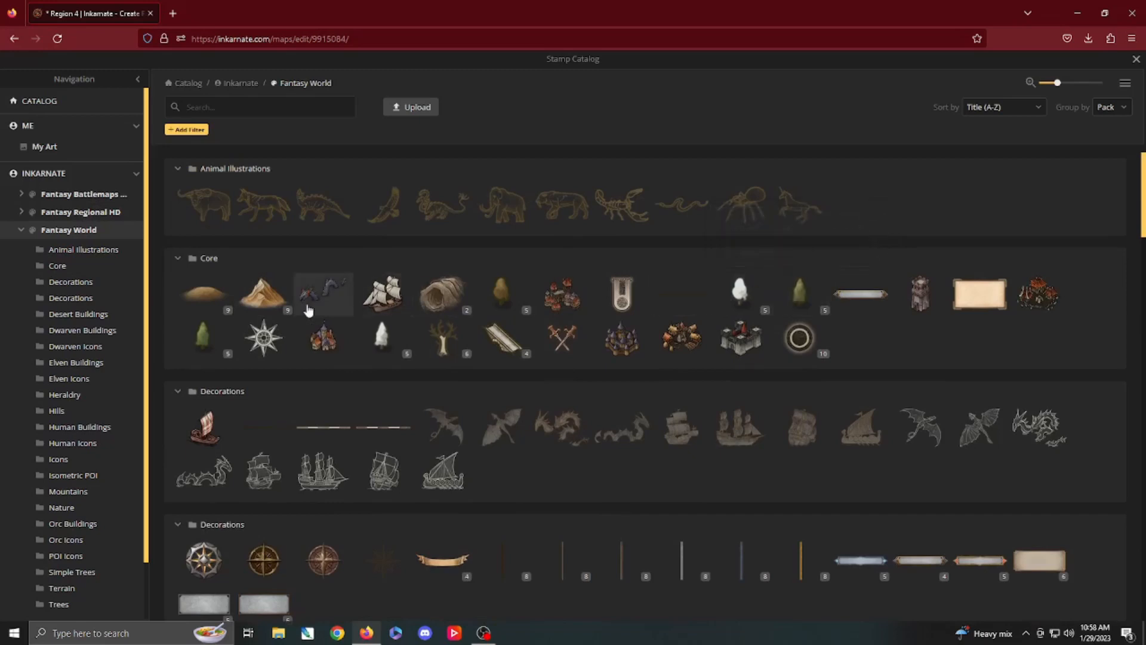
{"action": "left_click", "coordinate": [203, 337]}
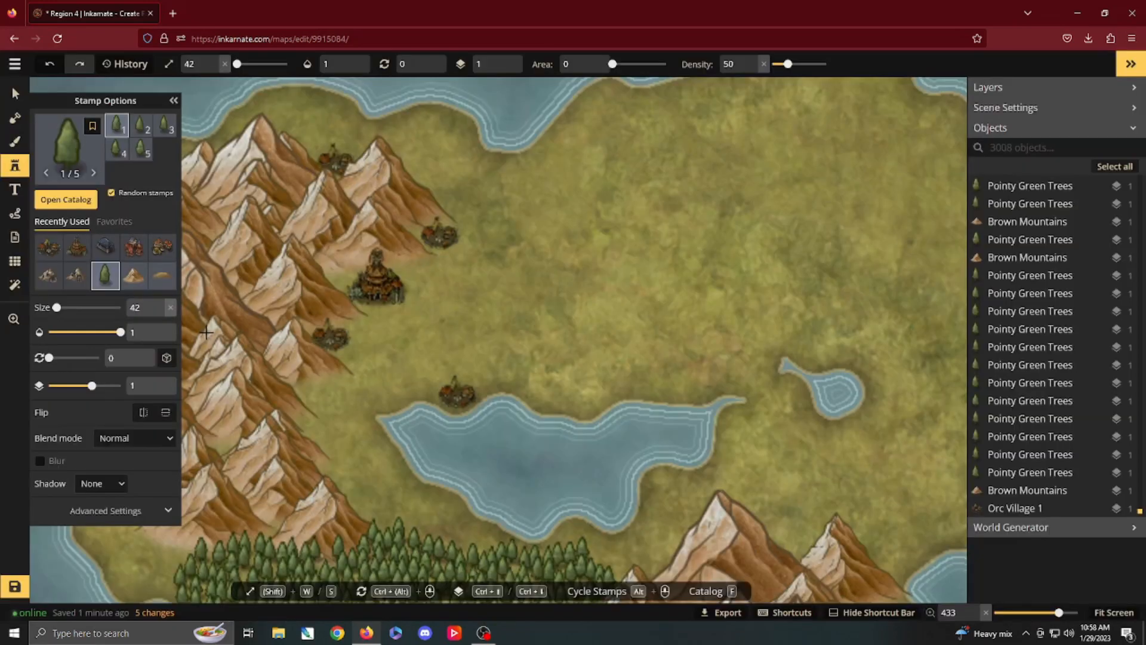
{"action": "left_click", "coordinate": [348, 279]}
{"action": "key", "text": "ctrl+z"}
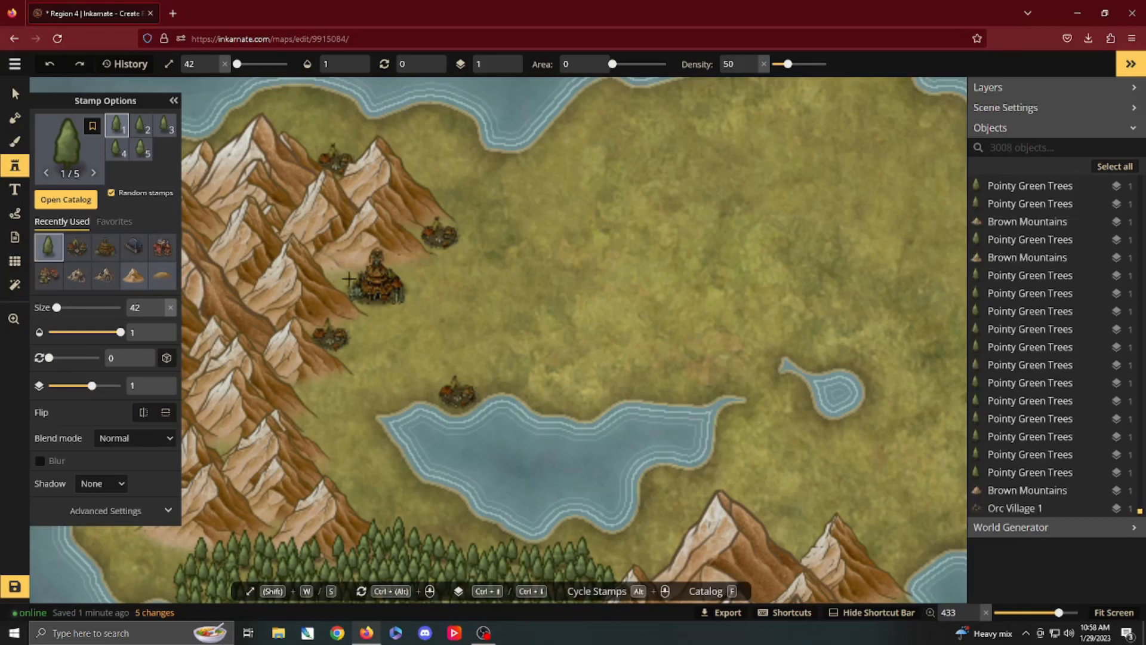
{"action": "key", "text": "v"}
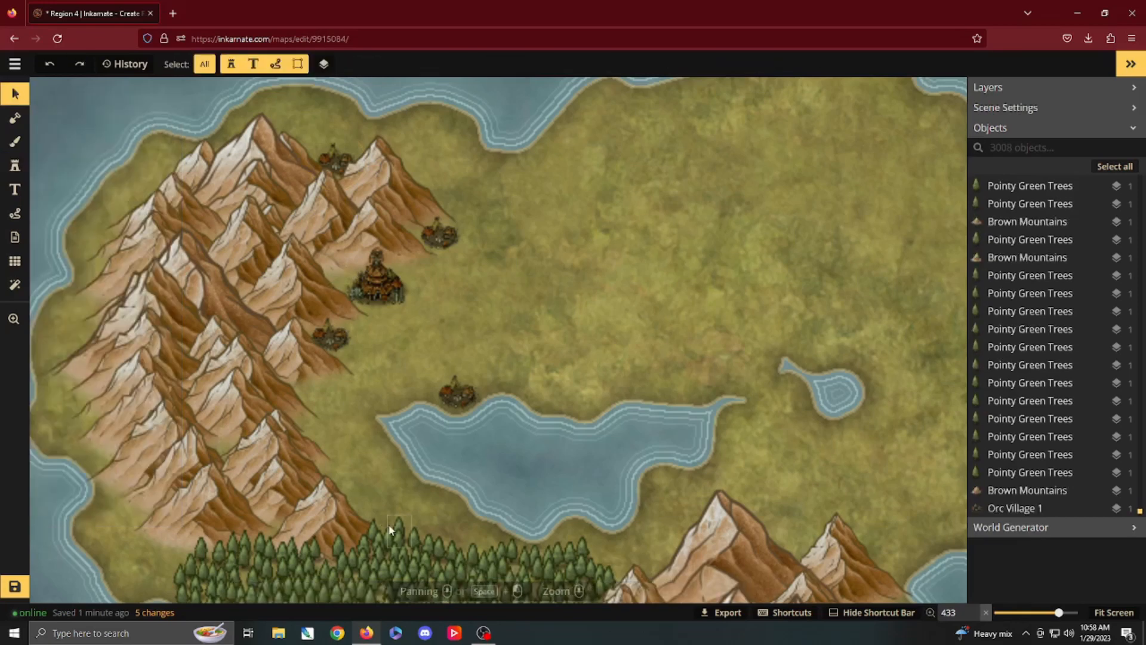
{"action": "left_click", "coordinate": [400, 530]}
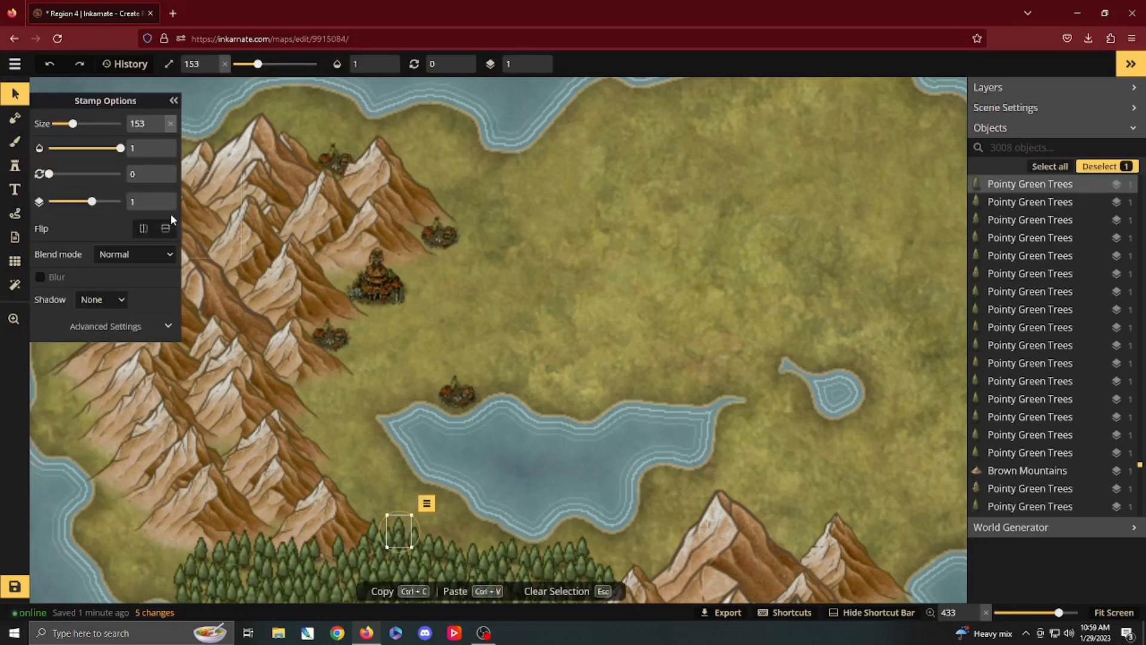
{"action": "left_click", "coordinate": [15, 165]}
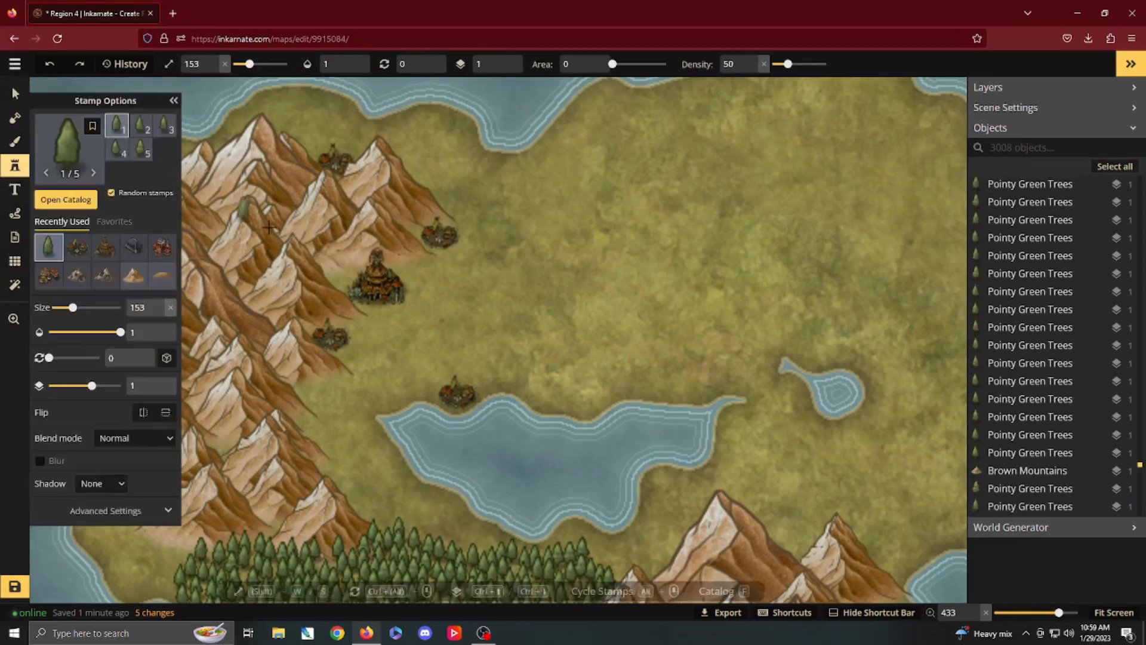
Step: Place a small cluster of pointy green trees just west of the orc city and one tree at its northeast side
{"action": "left_click", "coordinate": [344, 263]}
{"action": "left_click", "coordinate": [331, 264]}
{"action": "left_click", "coordinate": [333, 276]}
{"action": "left_click", "coordinate": [338, 281]}
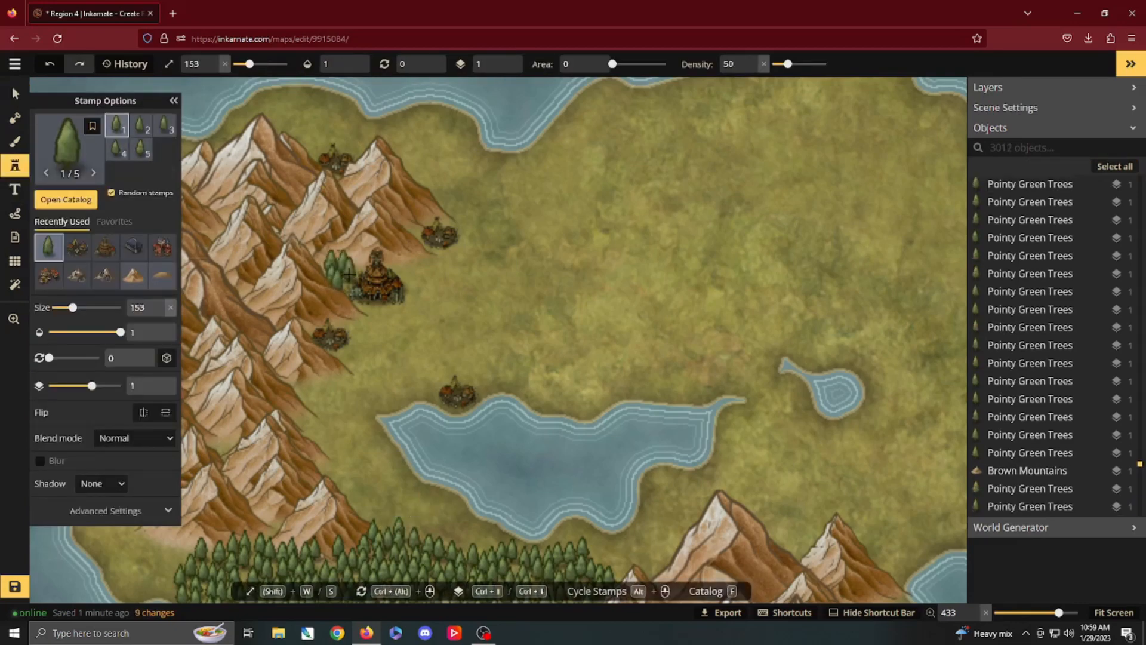
{"action": "left_click", "coordinate": [399, 263]}
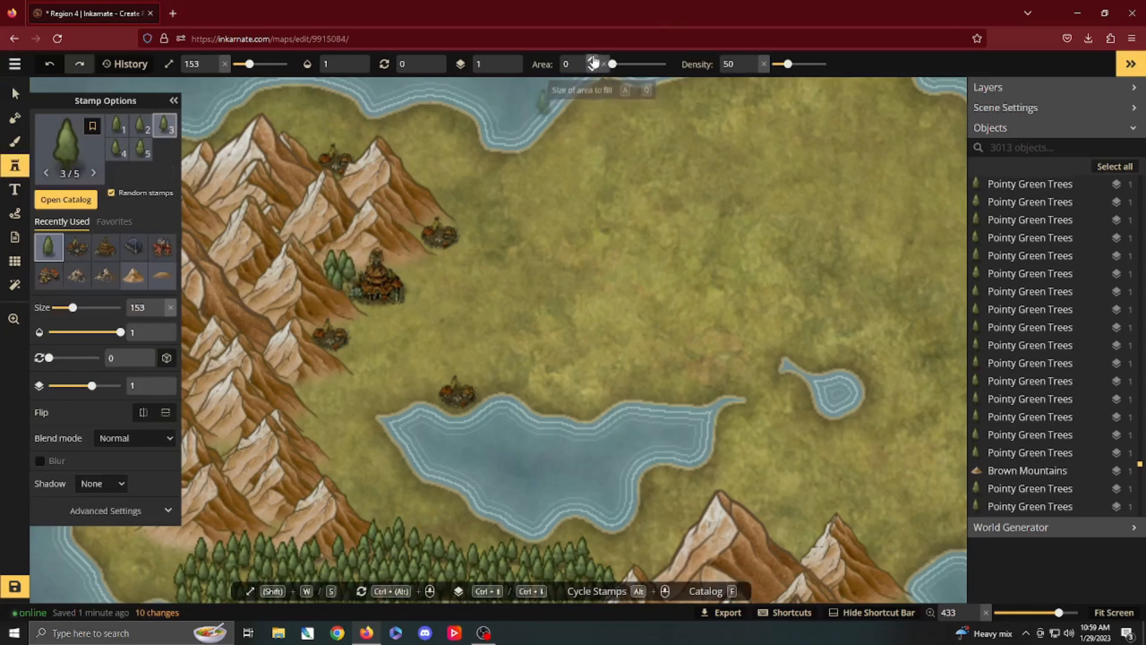
Step: Scatter pointy green trees over a fill area from the orc villages down to the southern forest, then set tree size 143 and area 0
{"action": "left_click", "coordinate": [593, 60]}
{"action": "mouse_move", "coordinate": [429, 270]}
{"action": "left_mouse_down"}
{"action": "mouse_move", "coordinate": [448, 281]}
{"action": "mouse_move", "coordinate": [425, 325]}
{"action": "mouse_move", "coordinate": [328, 389]}
{"action": "mouse_move", "coordinate": [381, 491]}
{"action": "mouse_move", "coordinate": [422, 529]}
{"action": "mouse_move", "coordinate": [376, 519]}
{"action": "mouse_move", "coordinate": [424, 453]}
{"action": "left_mouse_up"}
{"action": "key", "text": "s"}
{"action": "left_click_drag", "start_coordinate": [632, 65], "coordinate": [596, 64]}
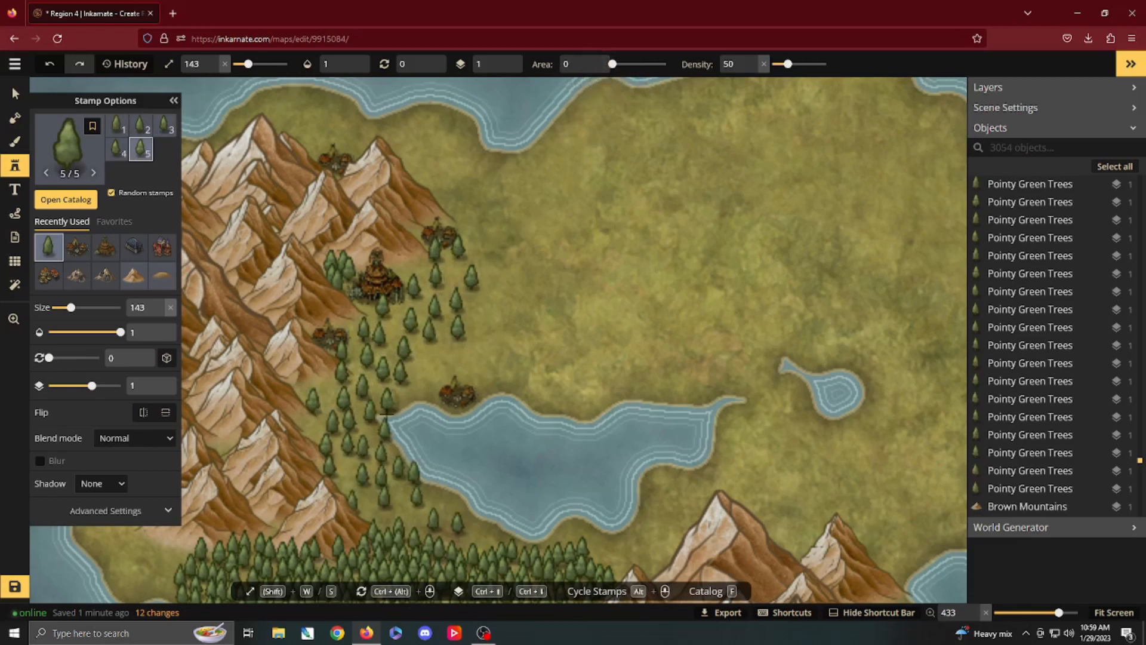
Step: Fill the gaps along the mountain foot south of the southwestern orc village with single pointy green trees
{"action": "left_click", "coordinate": [328, 379]}
{"action": "left_click", "coordinate": [310, 387]}
{"action": "left_click", "coordinate": [295, 412]}
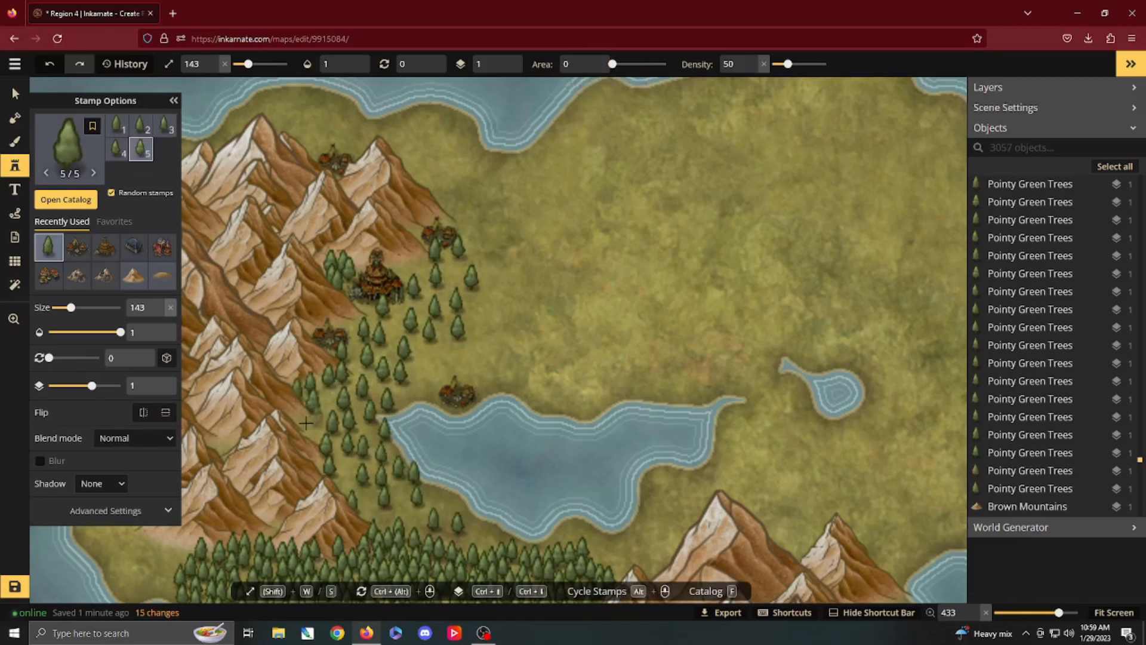
{"action": "left_click", "coordinate": [311, 441]}
{"action": "left_click", "coordinate": [329, 399]}
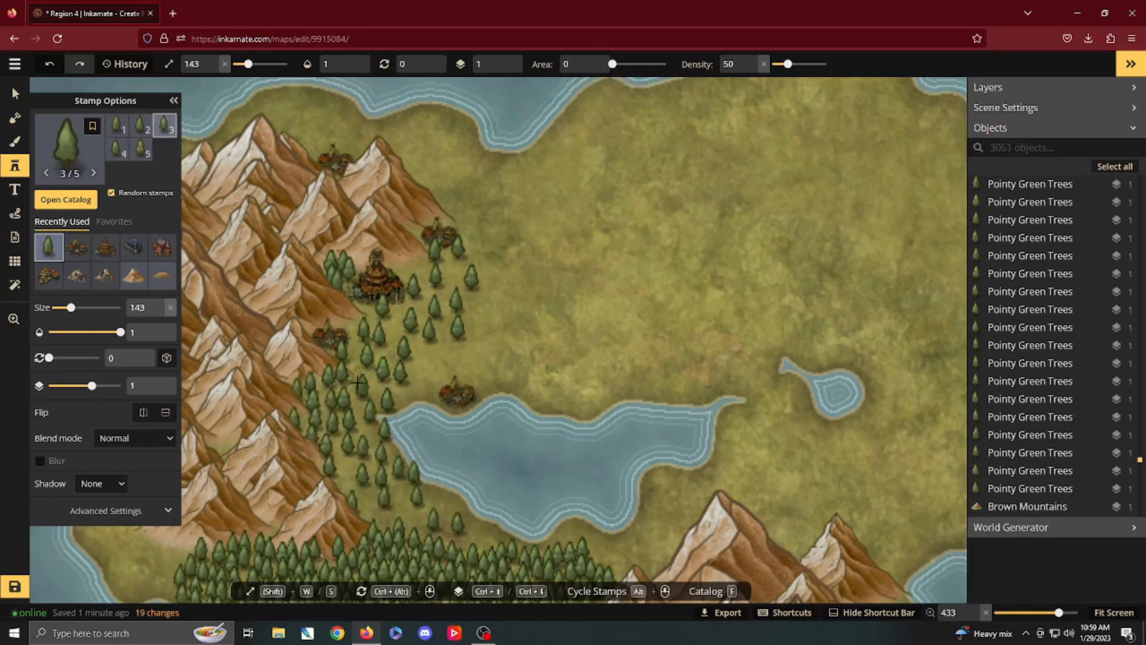
{"action": "left_click", "coordinate": [366, 374]}
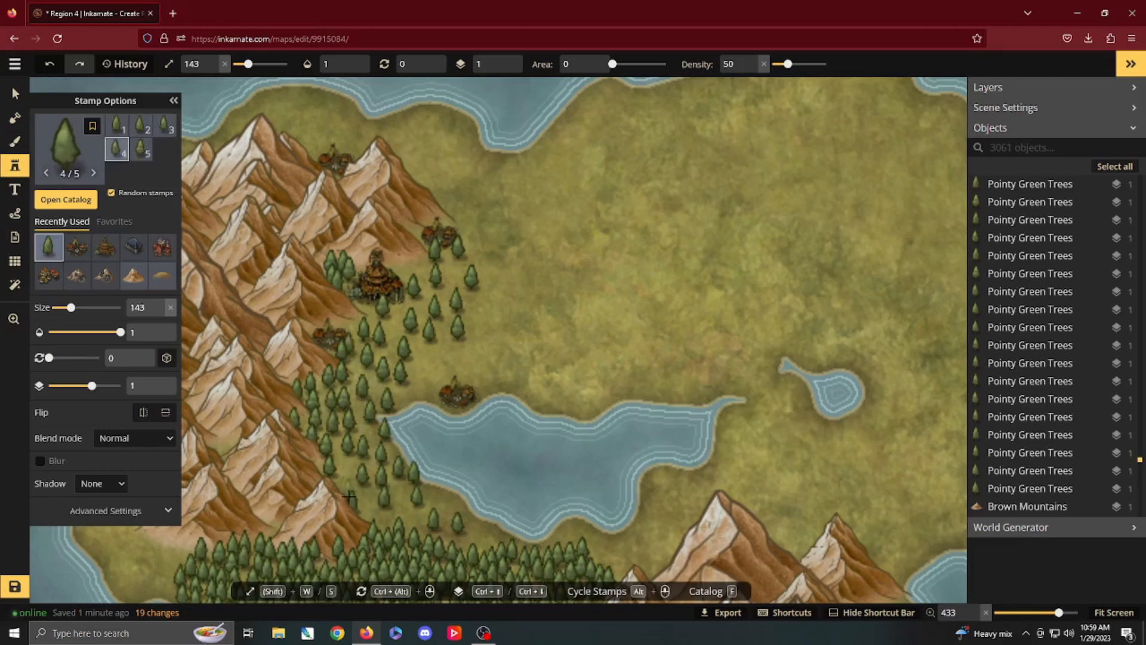
Step: Add single pointy green trees down the mountain foothills southwest of the lake to the northern edge of the forest
{"action": "left_click", "coordinate": [335, 476]}
{"action": "left_click", "coordinate": [355, 483]}
{"action": "left_click", "coordinate": [353, 497]}
{"action": "left_click", "coordinate": [370, 508]}
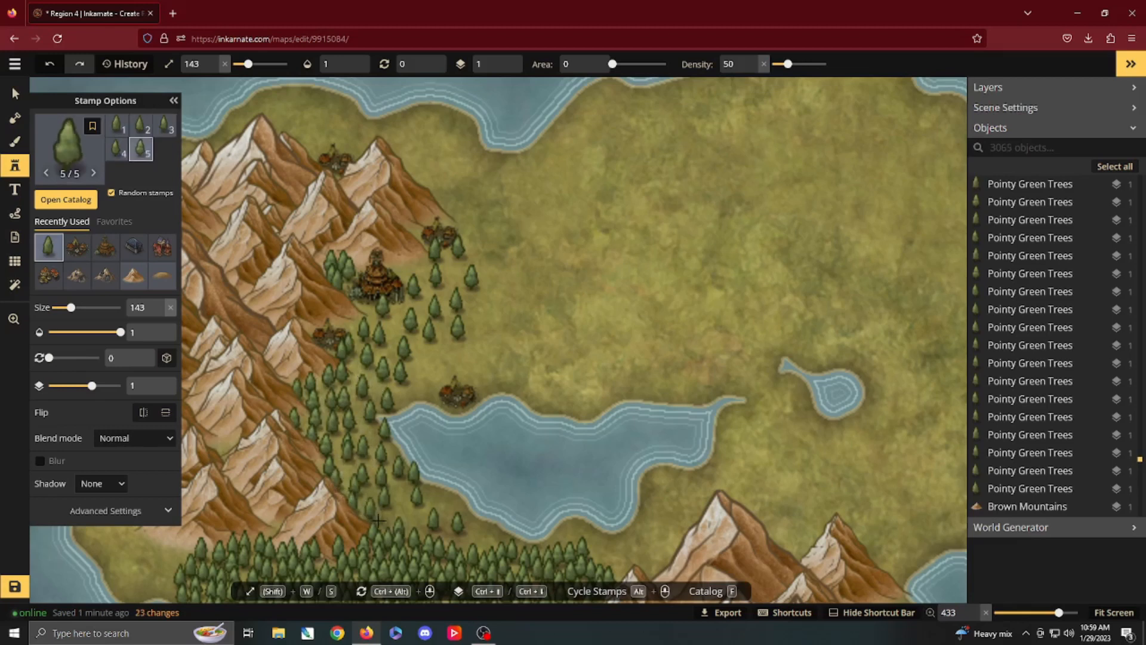
{"action": "left_click", "coordinate": [383, 529]}
{"action": "left_click", "coordinate": [397, 528]}
{"action": "left_click", "coordinate": [420, 532]}
{"action": "left_click", "coordinate": [446, 539]}
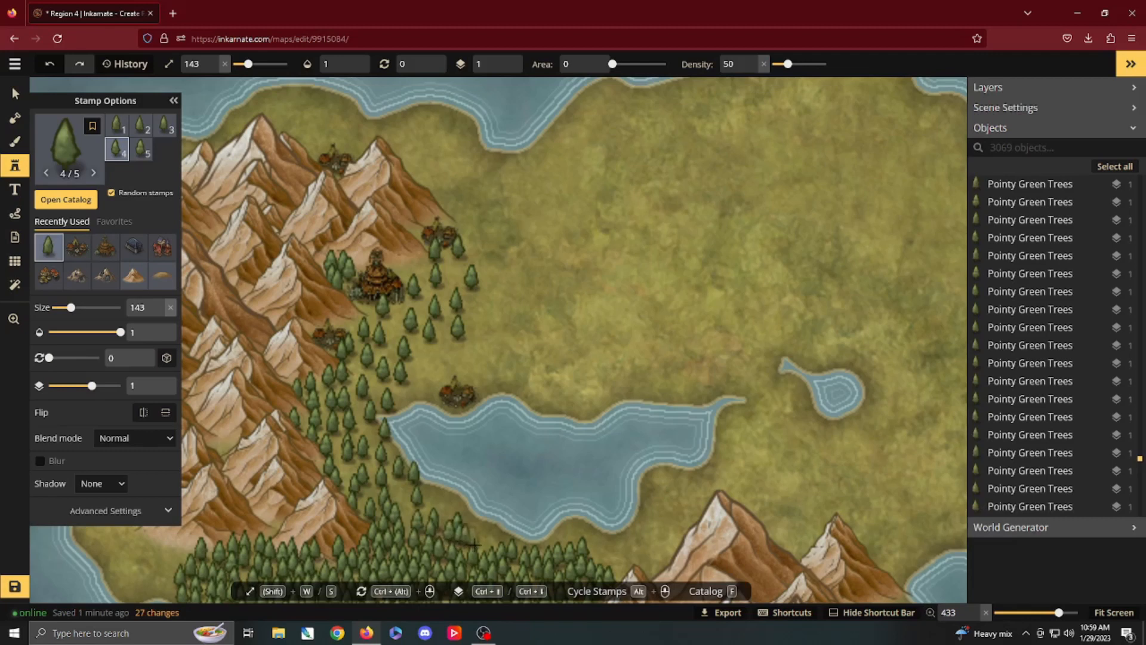
Step: Thicken the forest's northern edge south of the lake with additional single pointy green trees
{"action": "left_click", "coordinate": [476, 544]}
{"action": "left_click", "coordinate": [492, 546]}
{"action": "left_click", "coordinate": [492, 550]}
{"action": "left_click", "coordinate": [478, 551]}
{"action": "left_click", "coordinate": [469, 547]}
{"action": "left_click", "coordinate": [460, 542]}
{"action": "left_click", "coordinate": [445, 531]}
{"action": "left_click", "coordinate": [437, 515]}
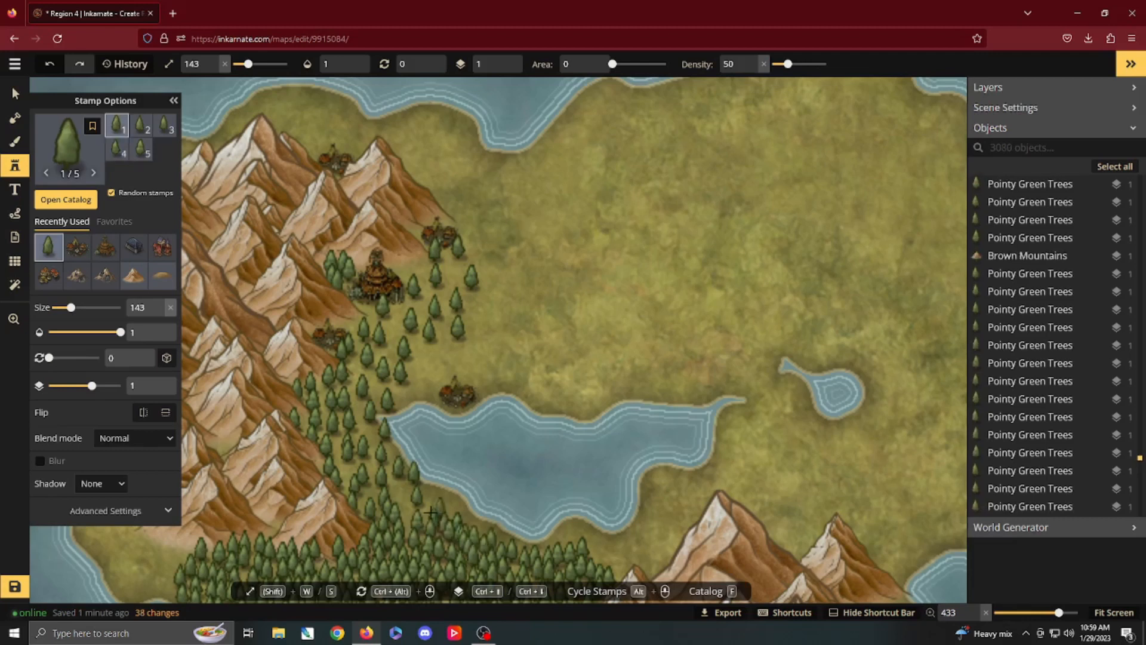
Step: Add more single pointy green trees along the lake's southwestern shore above the forest
{"action": "left_click", "coordinate": [404, 501]}
{"action": "left_click", "coordinate": [395, 505]}
{"action": "left_click", "coordinate": [407, 495]}
{"action": "left_click", "coordinate": [399, 489]}
{"action": "left_click", "coordinate": [398, 481]}
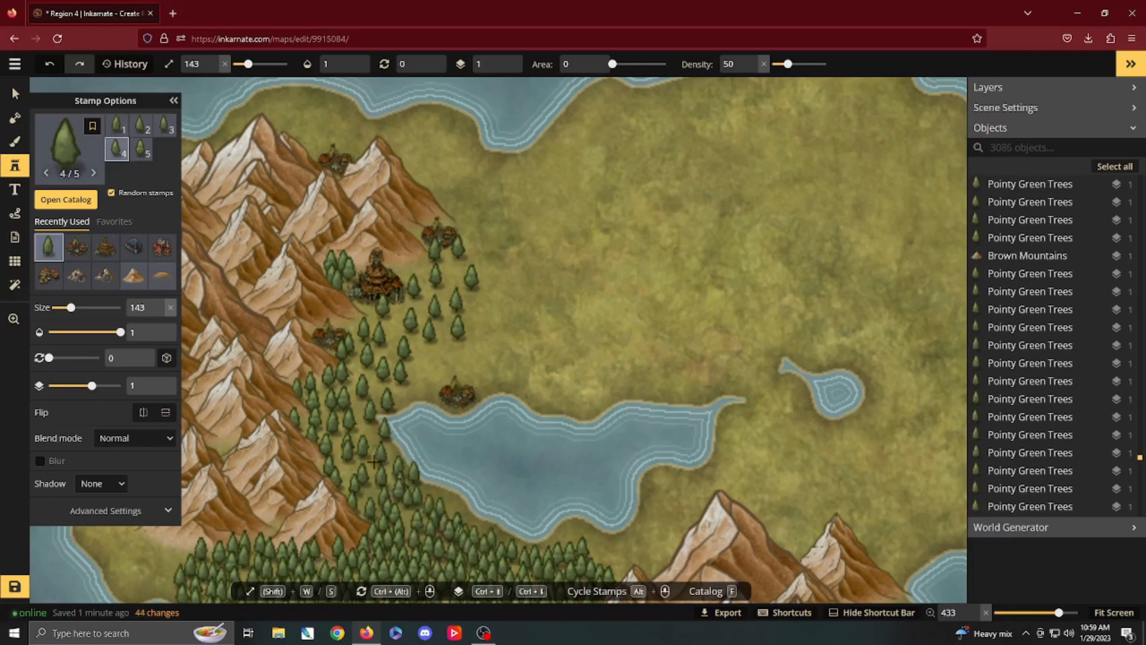
Step: Add single pointy green trees around the orc village north of the lake and up toward the village northeast of the orc city
{"action": "left_click", "coordinate": [423, 382]}
{"action": "left_click", "coordinate": [491, 375]}
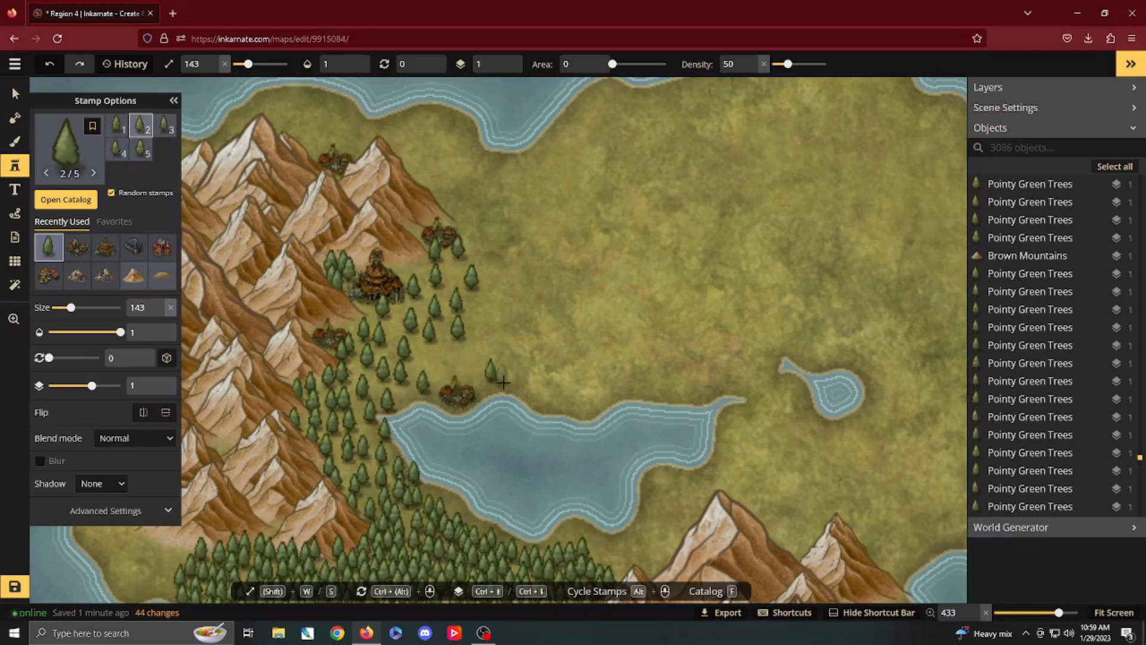
{"action": "left_click", "coordinate": [505, 377]}
{"action": "left_click", "coordinate": [521, 376]}
{"action": "left_click", "coordinate": [431, 359]}
{"action": "left_click", "coordinate": [433, 349]}
{"action": "left_click", "coordinate": [468, 352]}
{"action": "left_click", "coordinate": [483, 357]}
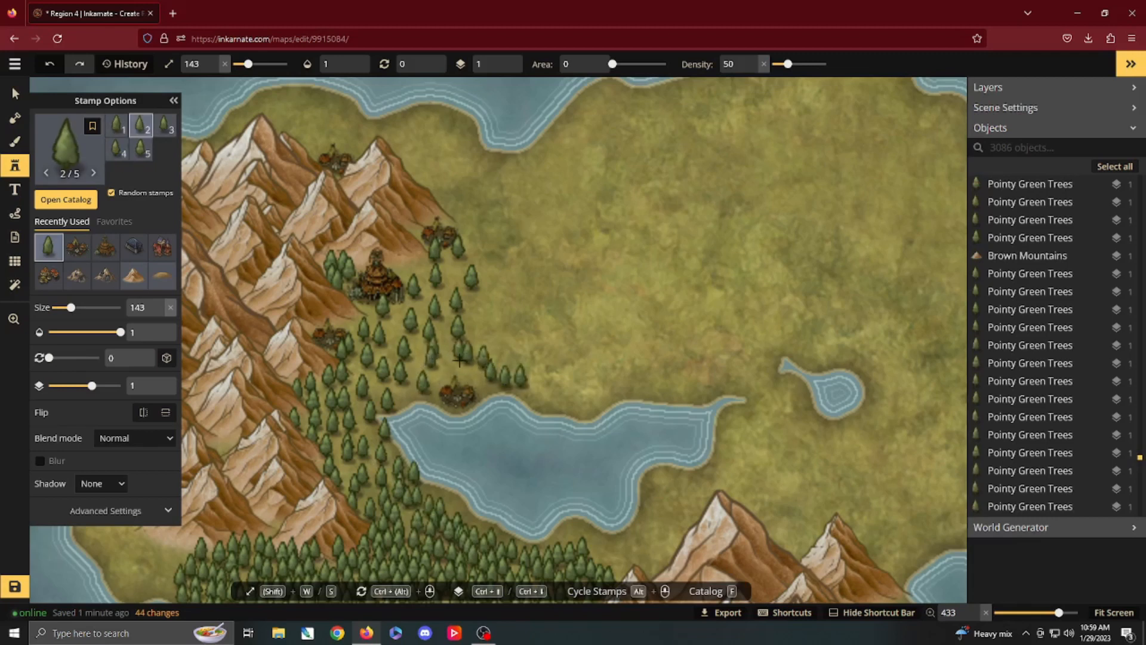
{"action": "left_click", "coordinate": [436, 328]}
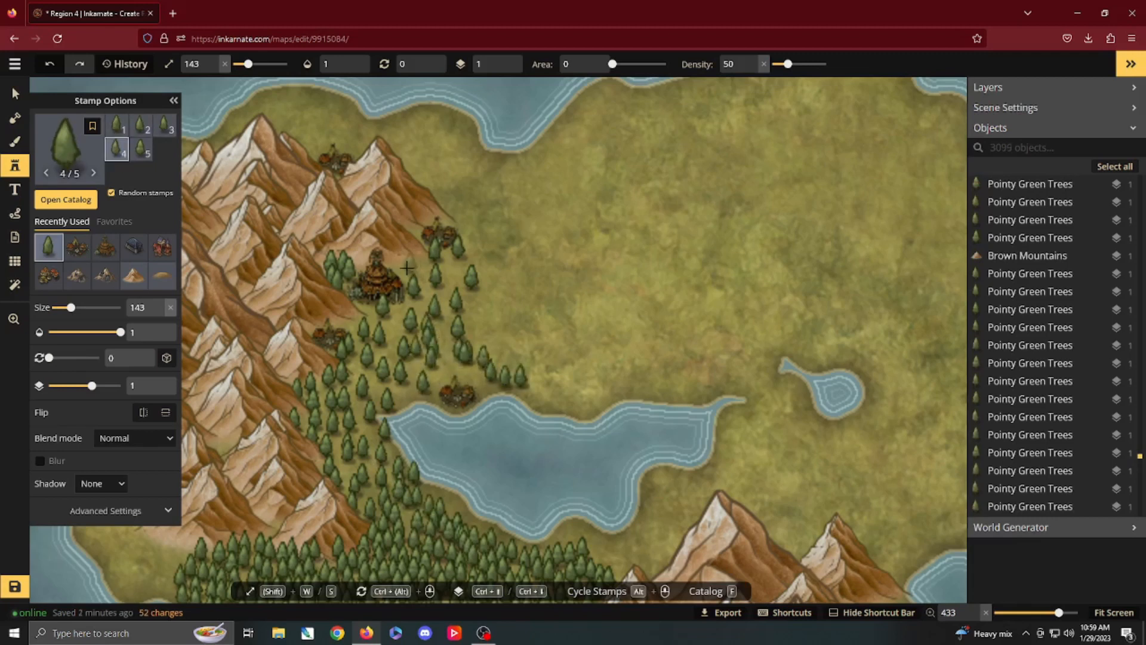
{"action": "left_click", "coordinate": [427, 266]}
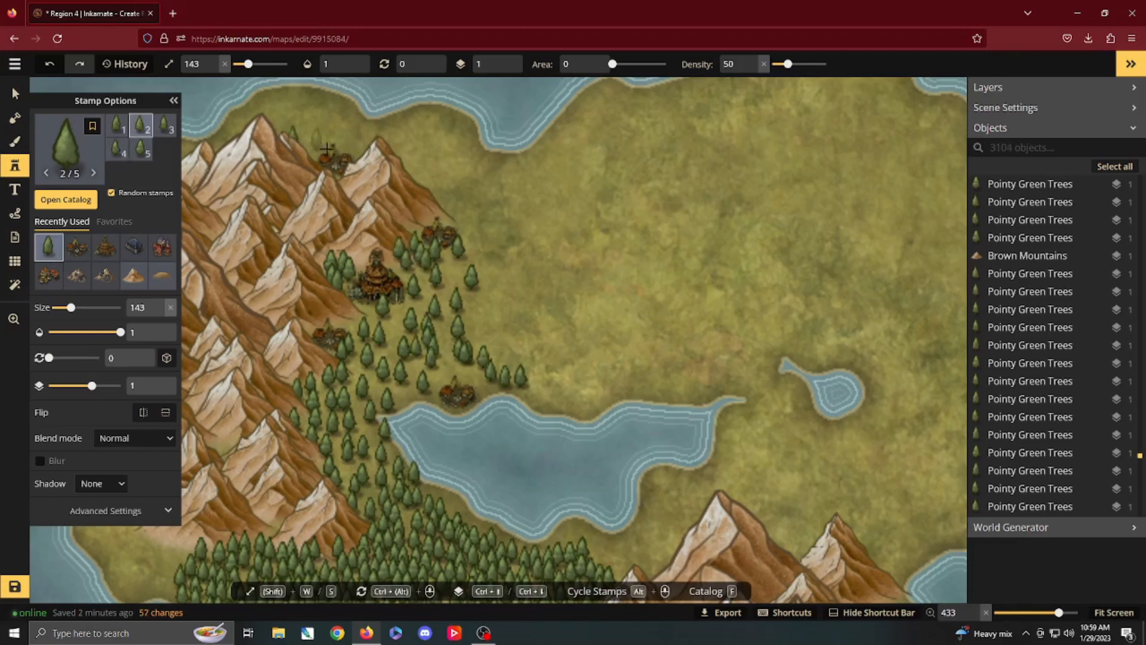
Step: Surround the northernmost orc village with single pointy green trees along the mountains' northern edge
{"action": "left_click", "coordinate": [352, 142]}
{"action": "left_click", "coordinate": [361, 142]}
{"action": "left_click", "coordinate": [344, 128]}
{"action": "left_click", "coordinate": [308, 124]}
{"action": "left_click", "coordinate": [323, 142]}
{"action": "left_click", "coordinate": [338, 137]}
{"action": "left_click", "coordinate": [387, 134]}
{"action": "left_click", "coordinate": [399, 142]}
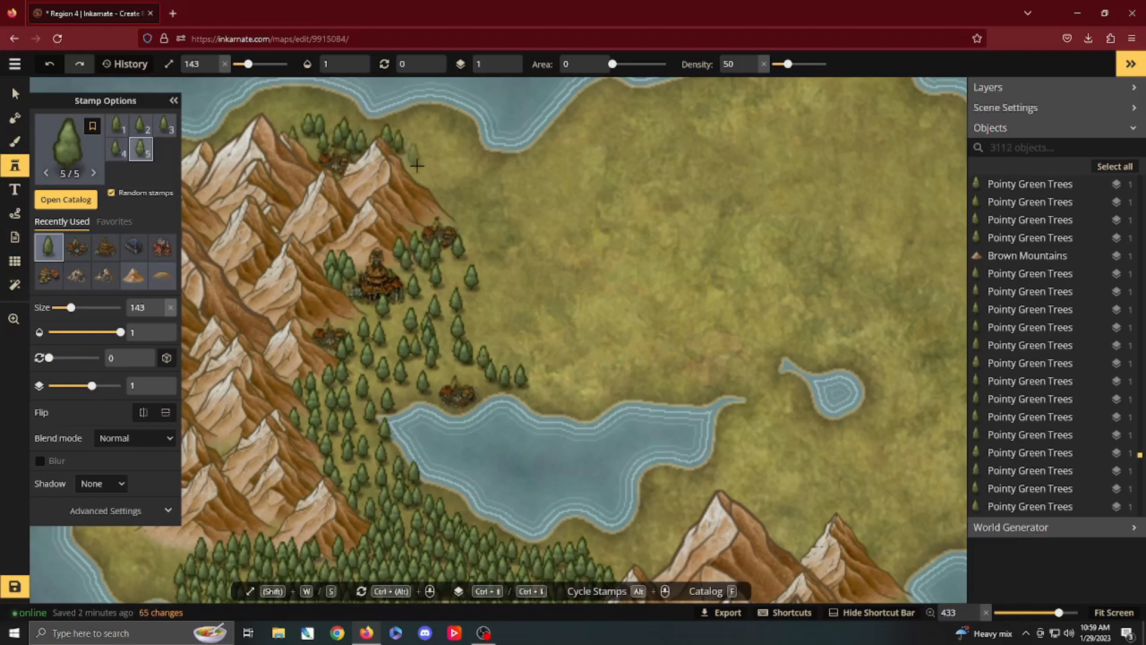
Step: Continue the single pointy green trees down the northeastern mountain slope to the village northeast of the orc city
{"action": "left_click", "coordinate": [410, 147]}
{"action": "left_click", "coordinate": [426, 168]}
{"action": "left_click", "coordinate": [447, 202]}
{"action": "left_click", "coordinate": [457, 215]}
{"action": "left_click", "coordinate": [459, 227]}
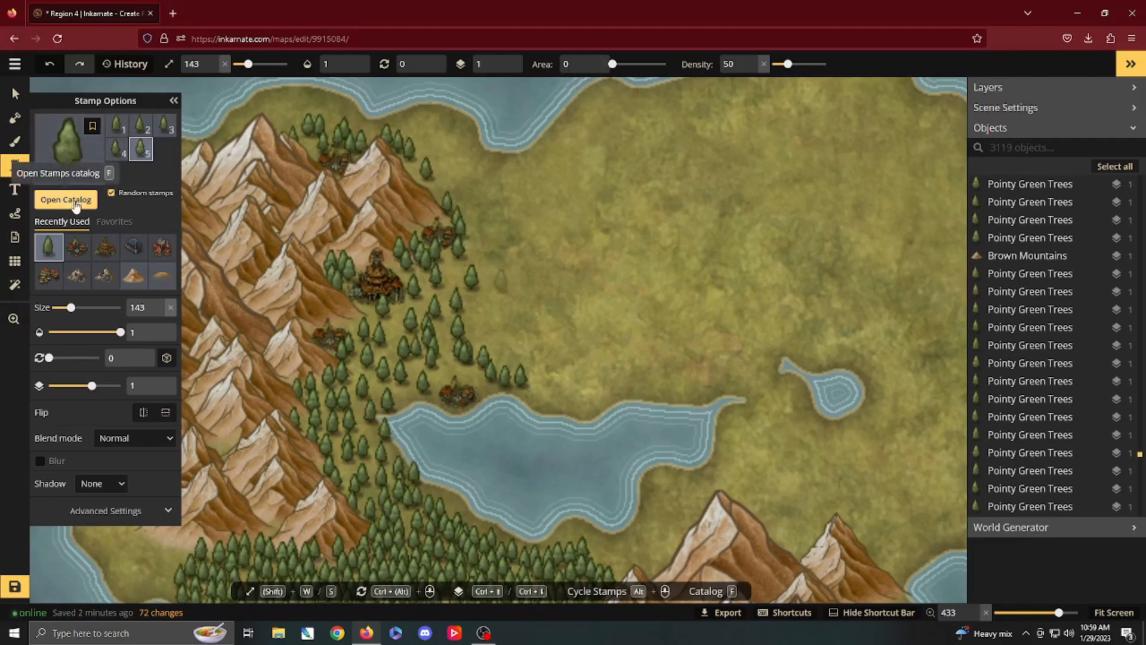
Step: Carve small swamp pools and inlets around the lakeside orc village by subtracting land with the rough mask brush, size 3, roughness 3
{"action": "left_click", "coordinate": [15, 118]}
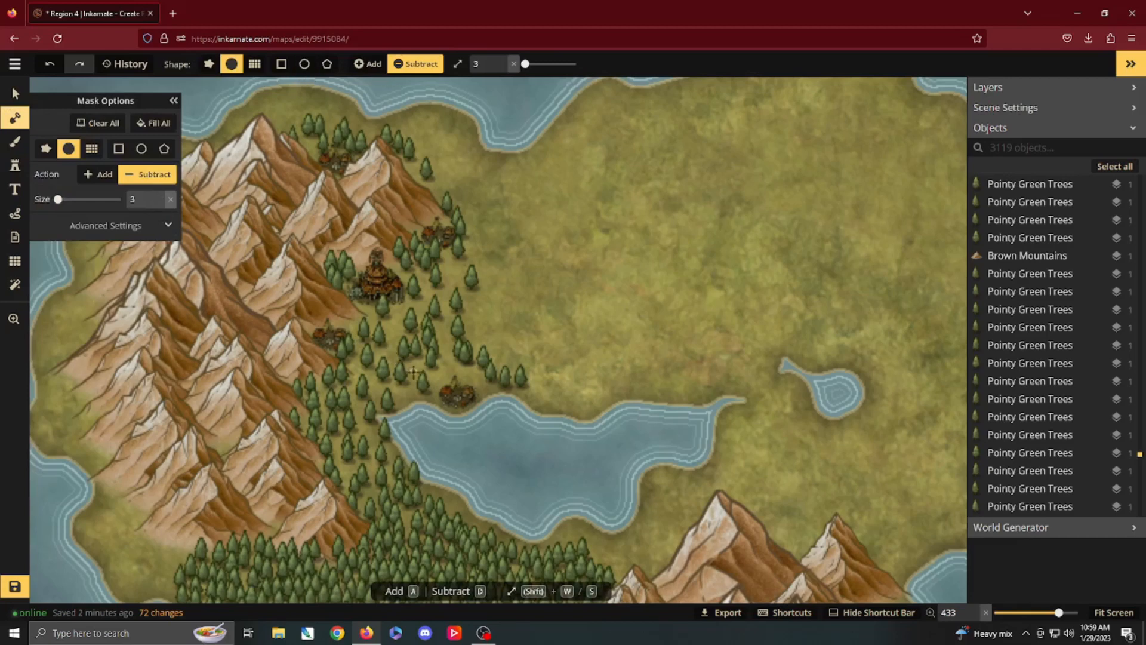
{"action": "left_click", "coordinate": [209, 64]}
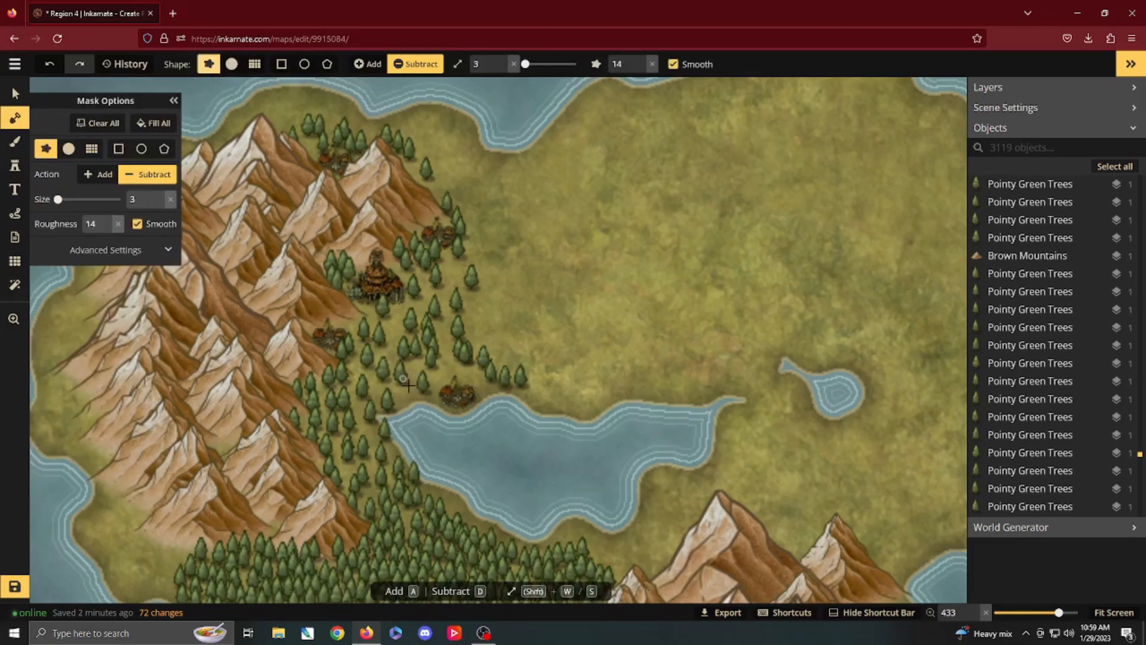
{"action": "left_click", "coordinate": [414, 385]}
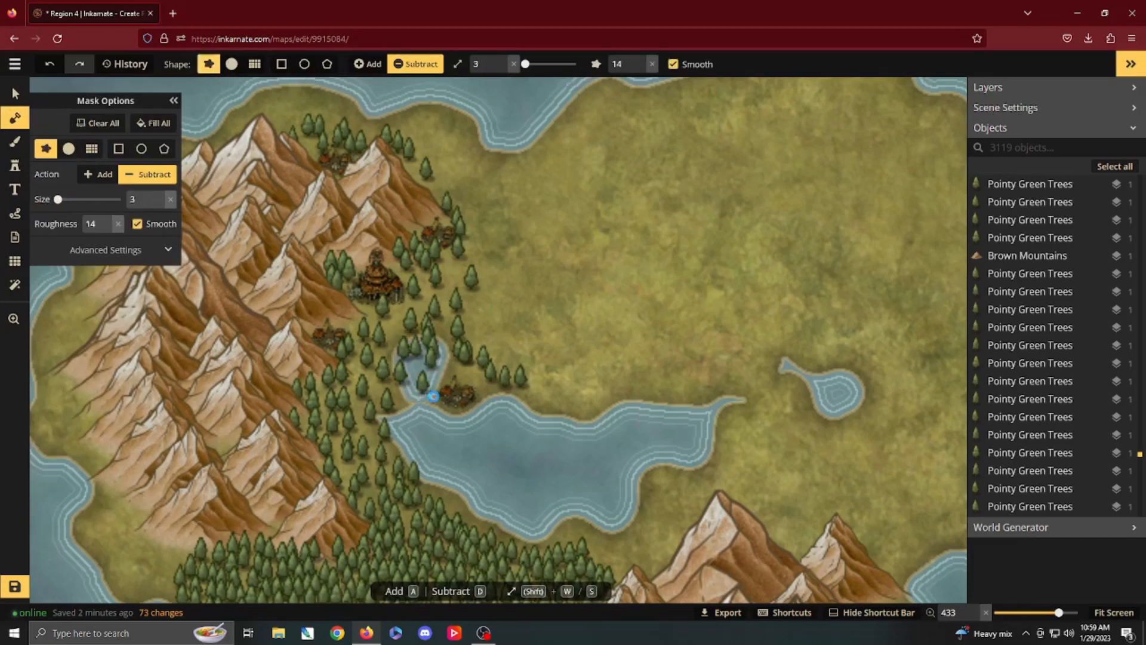
{"action": "key", "text": "ctrl+z"}
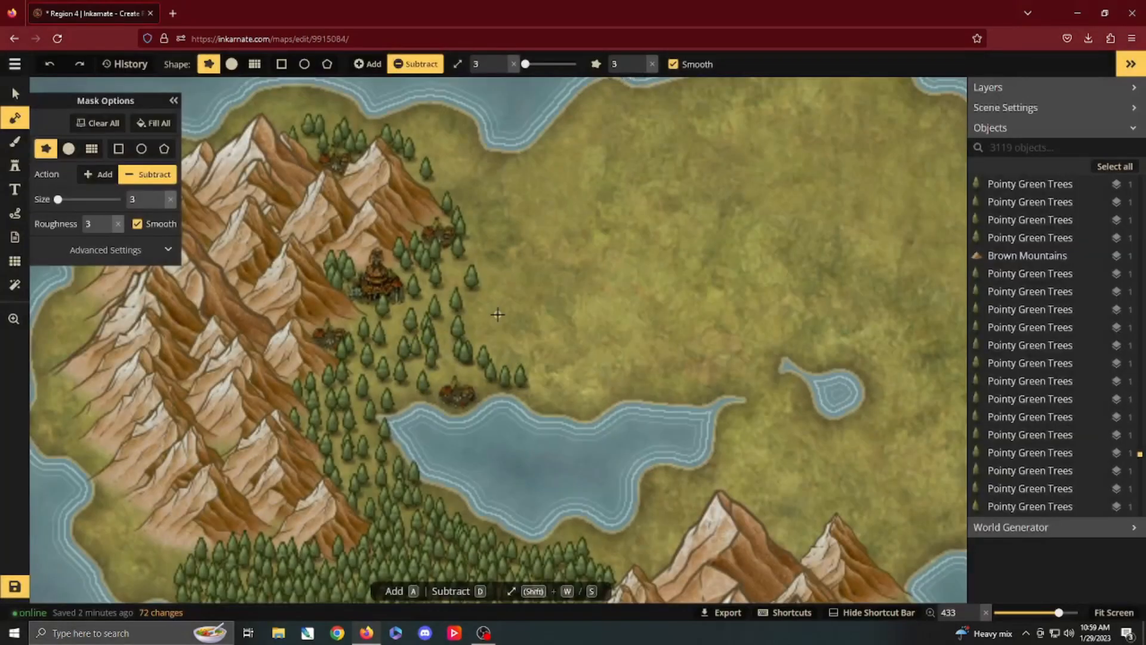
{"action": "left_click", "coordinate": [410, 390]}
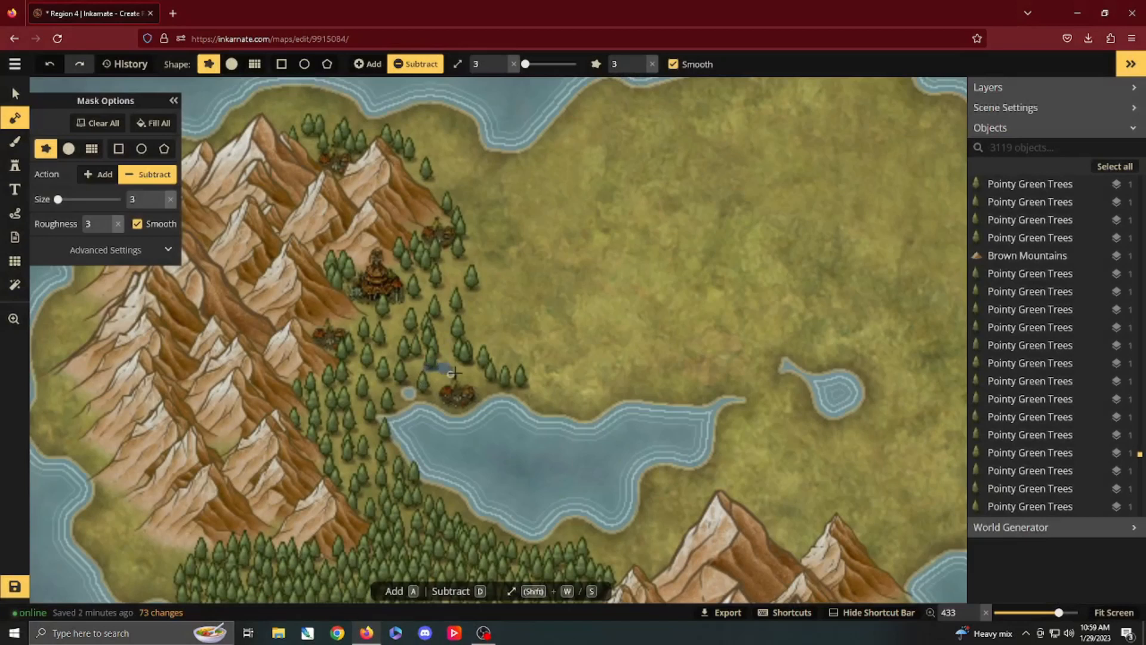
{"action": "mouse_move", "coordinate": [454, 372]}
{"action": "left_mouse_down"}
{"action": "mouse_move", "coordinate": [486, 366]}
{"action": "mouse_move", "coordinate": [484, 343]}
{"action": "left_mouse_up"}
{"action": "left_click_drag", "start_coordinate": [406, 359], "coordinate": [410, 373]}
{"action": "mouse_move", "coordinate": [511, 382]}
{"action": "left_mouse_down"}
{"action": "mouse_move", "coordinate": [495, 399]}
{"action": "mouse_move", "coordinate": [425, 398]}
{"action": "left_mouse_up"}
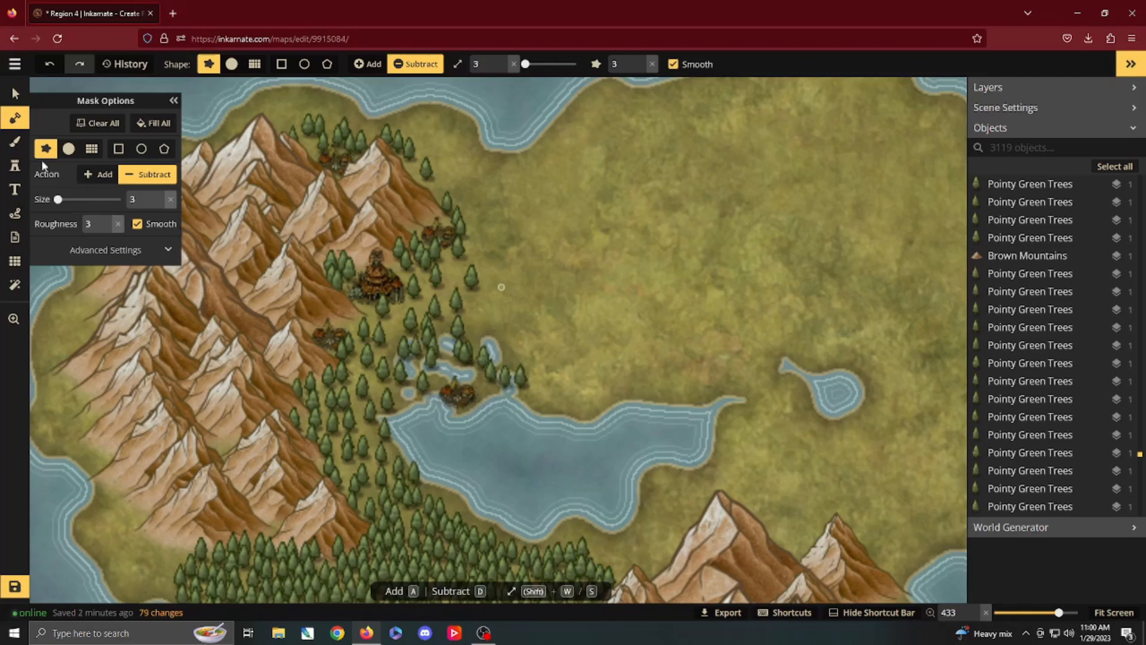
Step: Choose the Pointy Beige Trees stamp from the Core group of the Fantasy World catalog for the swamp area
{"action": "left_click", "coordinate": [15, 165]}
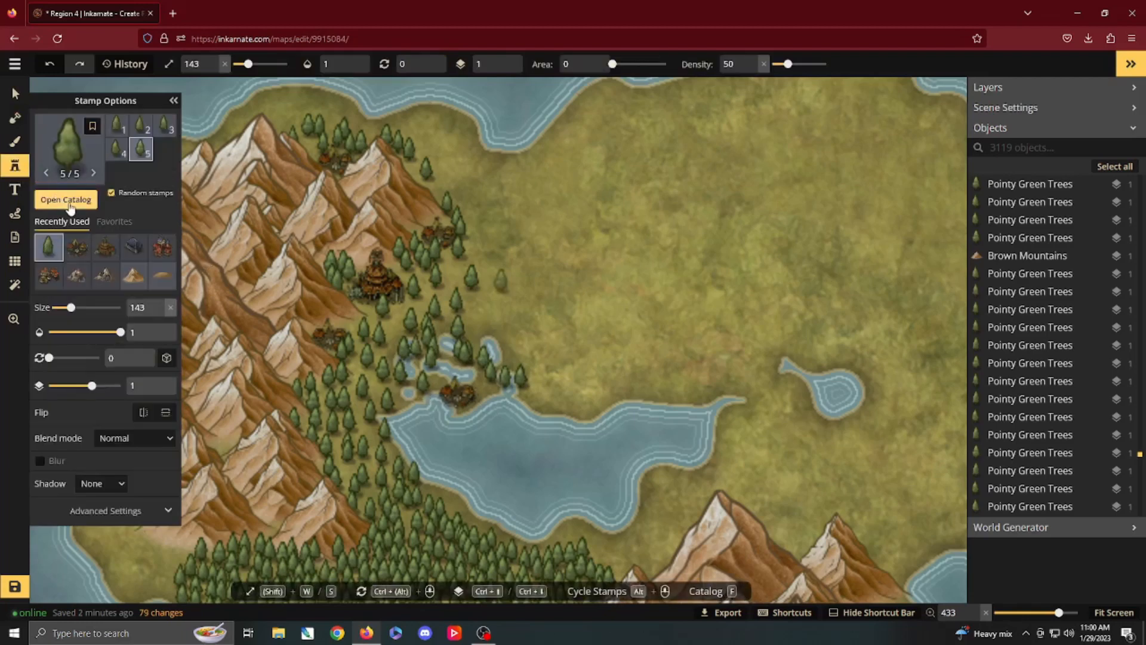
{"action": "key", "text": "f"}
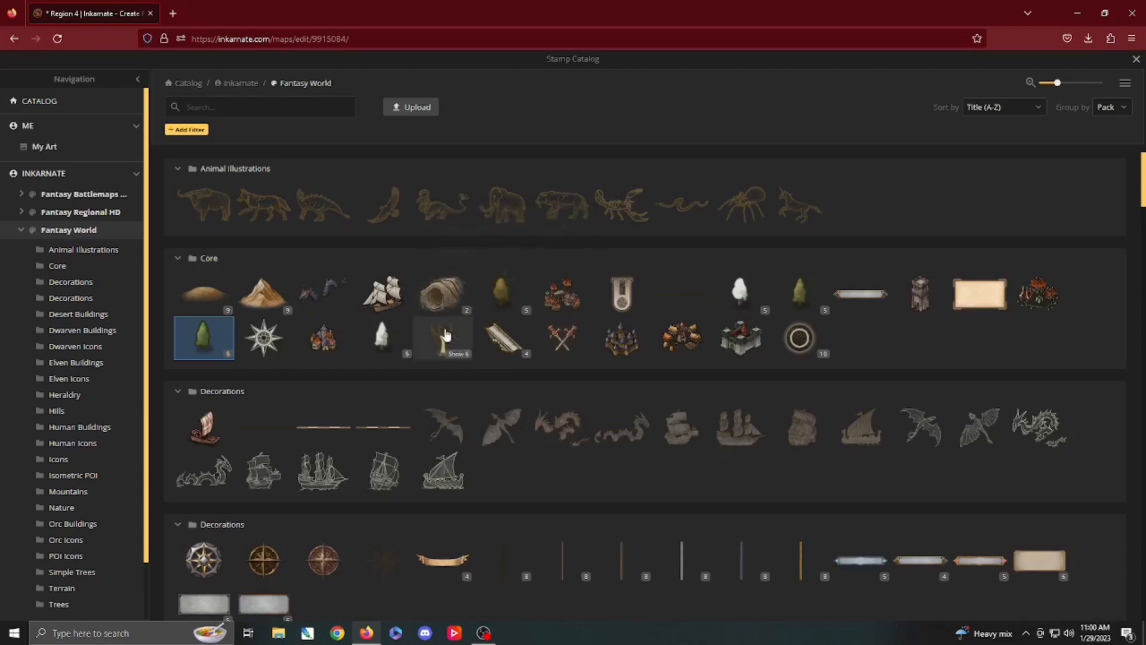
{"action": "left_click", "coordinate": [807, 294]}
{"action": "scroll", "coordinate": [435, 397], "scroll_direction": "up", "scroll_amount": 2}
{"action": "scroll", "coordinate": [435, 397], "scroll_direction": "up", "scroll_amount": 2}
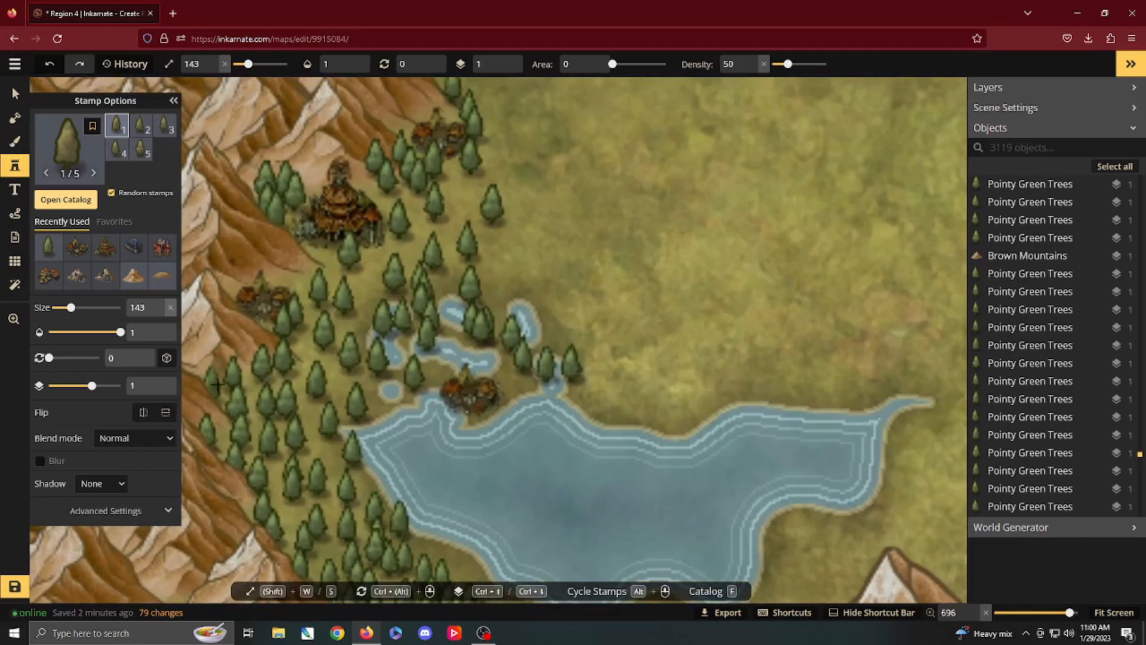
Step: Lower the saturation filter of the beige tree stamp to 54
{"action": "left_click", "coordinate": [133, 513]}
{"action": "scroll", "coordinate": [119, 477], "scroll_direction": "down", "scroll_amount": 3}
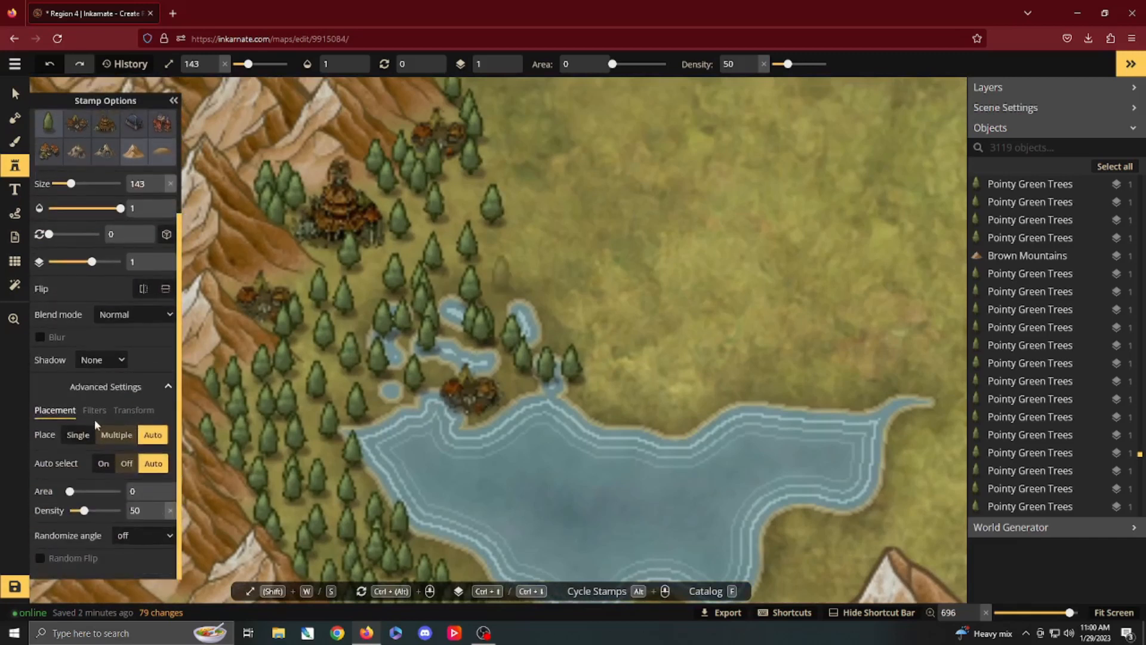
{"action": "left_click", "coordinate": [97, 411]}
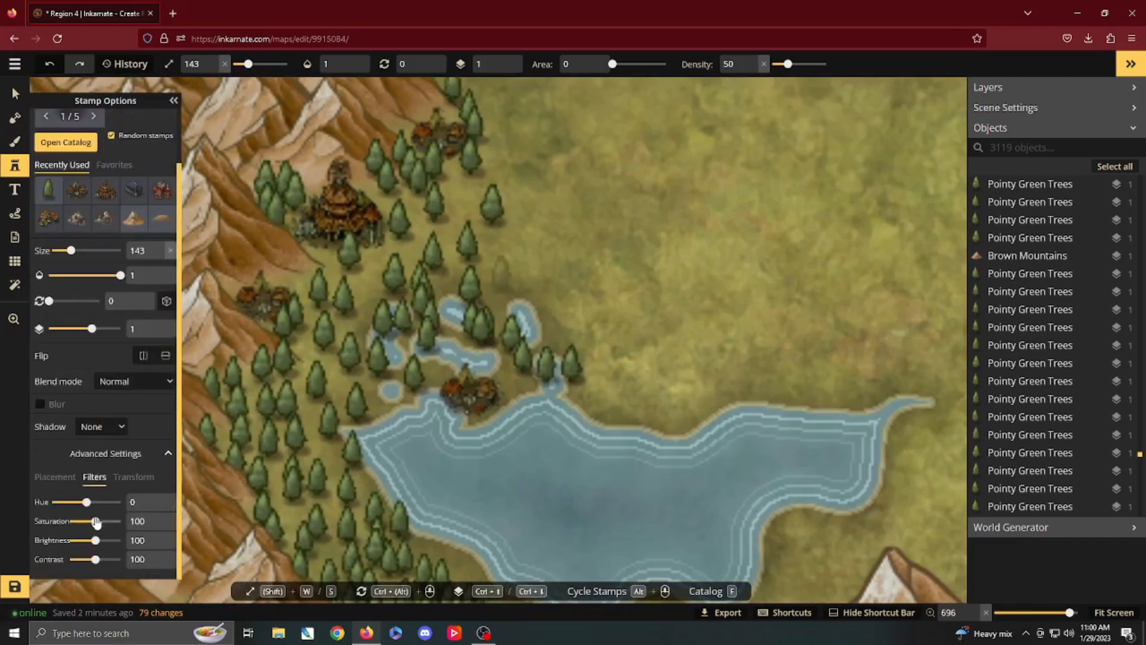
{"action": "left_click_drag", "start_coordinate": [97, 523], "coordinate": [93, 524]}
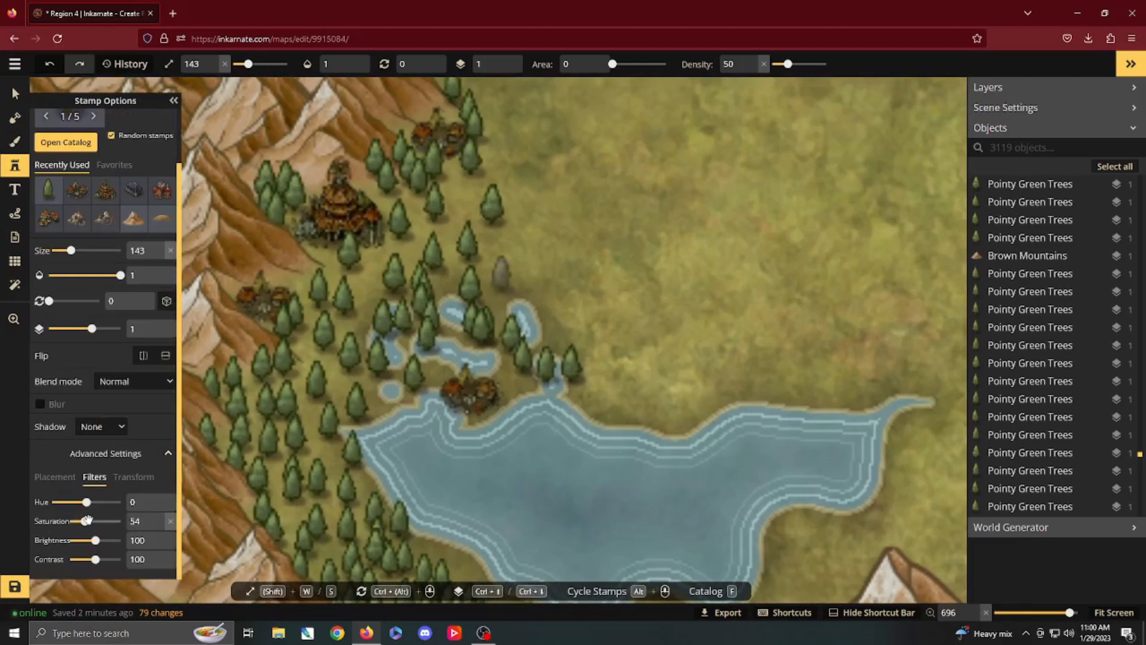
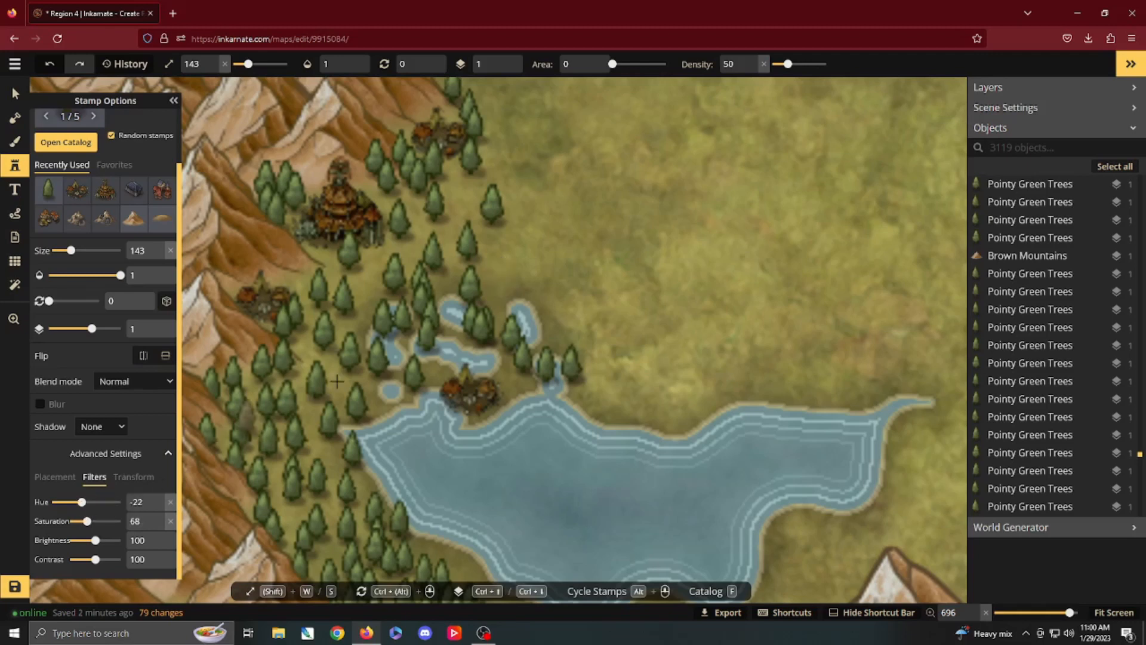
Step: Scatter pointy beige trees at size 143 across the swamp pools around the lakeside orc village
{"action": "left_click", "coordinate": [419, 323]}
{"action": "left_click", "coordinate": [393, 333]}
{"action": "mouse_move", "coordinate": [369, 364]}
{"action": "left_mouse_down"}
{"action": "mouse_move", "coordinate": [389, 377]}
{"action": "mouse_move", "coordinate": [401, 359]}
{"action": "mouse_move", "coordinate": [436, 367]}
{"action": "mouse_move", "coordinate": [448, 309]}
{"action": "mouse_move", "coordinate": [467, 353]}
{"action": "mouse_move", "coordinate": [495, 354]}
{"action": "mouse_move", "coordinate": [490, 307]}
{"action": "mouse_move", "coordinate": [510, 362]}
{"action": "mouse_move", "coordinate": [520, 370]}
{"action": "mouse_move", "coordinate": [546, 353]}
{"action": "mouse_move", "coordinate": [578, 390]}
{"action": "mouse_move", "coordinate": [512, 372]}
{"action": "mouse_move", "coordinate": [456, 374]}
{"action": "mouse_move", "coordinate": [370, 384]}
{"action": "mouse_move", "coordinate": [363, 401]}
{"action": "mouse_move", "coordinate": [414, 387]}
{"action": "mouse_move", "coordinate": [513, 398]}
{"action": "mouse_move", "coordinate": [456, 361]}
{"action": "mouse_move", "coordinate": [481, 316]}
{"action": "mouse_move", "coordinate": [465, 292]}
{"action": "mouse_move", "coordinate": [446, 295]}
{"action": "mouse_move", "coordinate": [480, 288]}
{"action": "mouse_move", "coordinate": [363, 327]}
{"action": "mouse_move", "coordinate": [354, 368]}
{"action": "mouse_move", "coordinate": [430, 352]}
{"action": "left_mouse_up"}
{"action": "scroll", "coordinate": [436, 350], "scroll_direction": "down", "scroll_amount": 5}
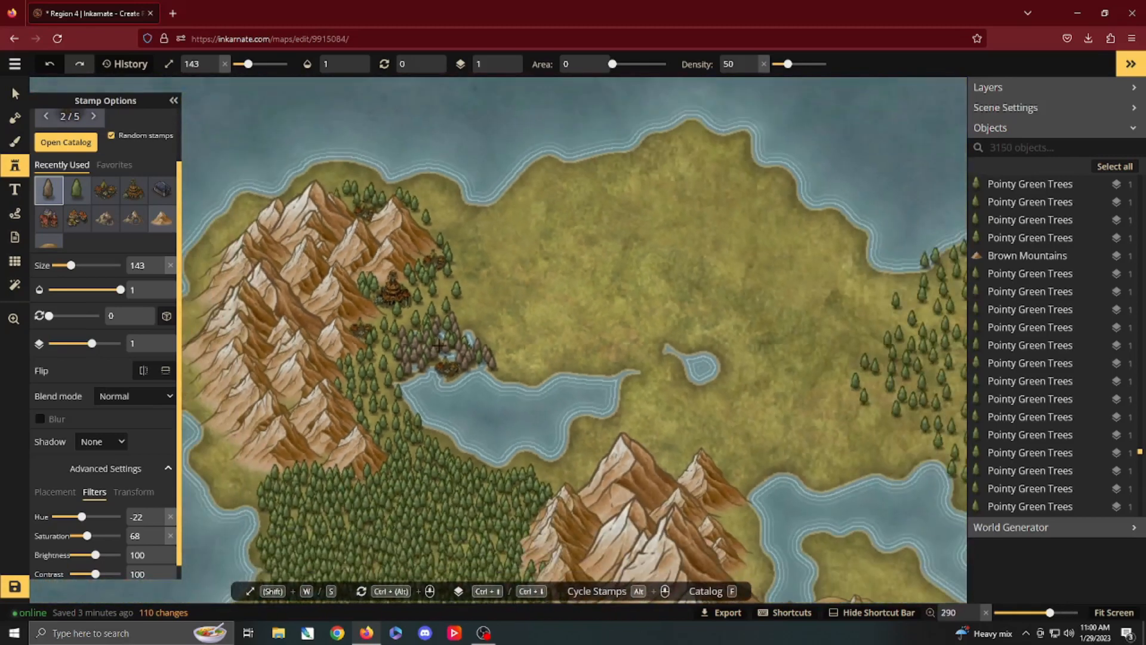
Step: Choose the Elven Capital stamp from the Elven Buildings group of the Fantasy World catalog
{"action": "key", "text": "space"}
{"action": "left_click_drag", "start_coordinate": [543, 324], "coordinate": [341, 359]}
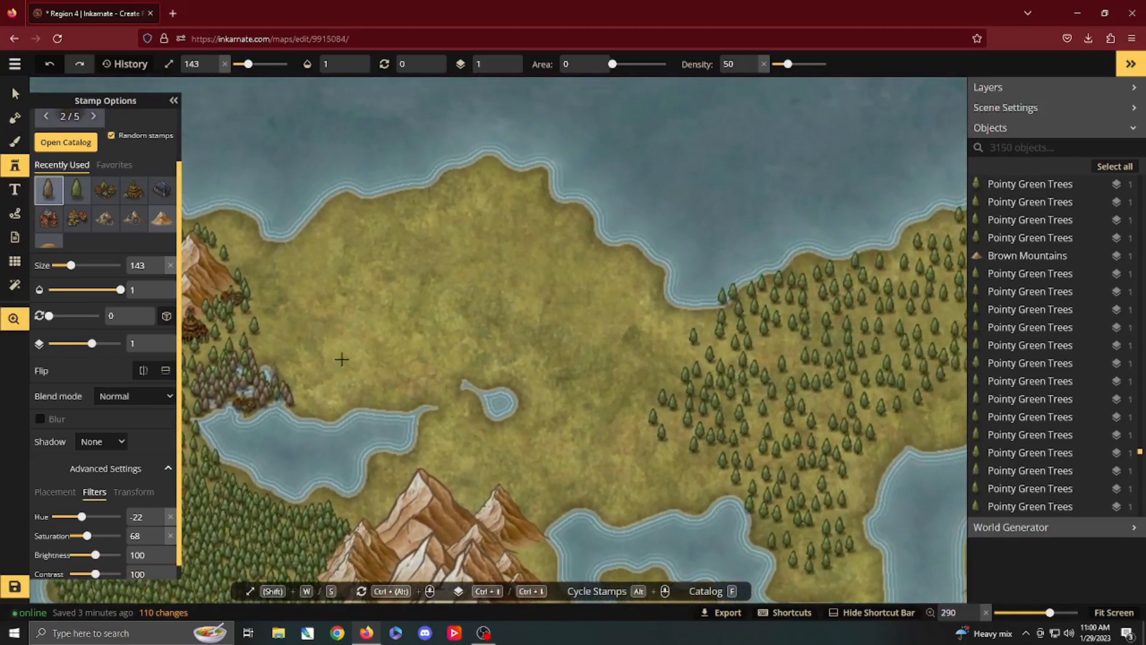
{"action": "scroll", "coordinate": [83, 242], "scroll_direction": "up", "scroll_amount": 2}
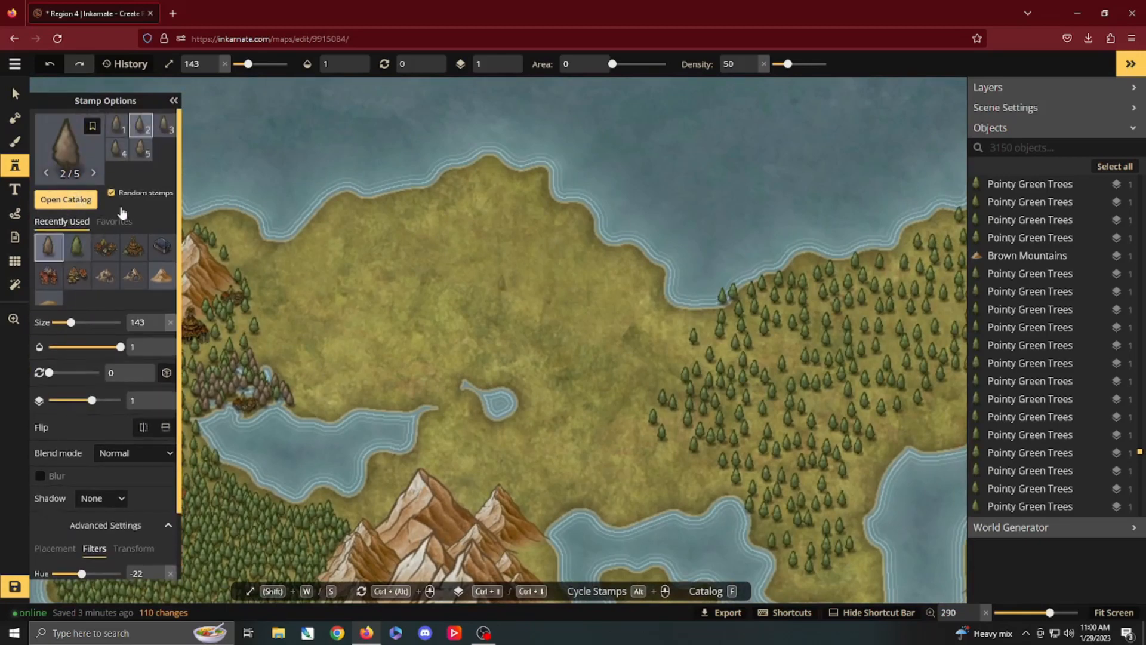
{"action": "left_click", "coordinate": [73, 200]}
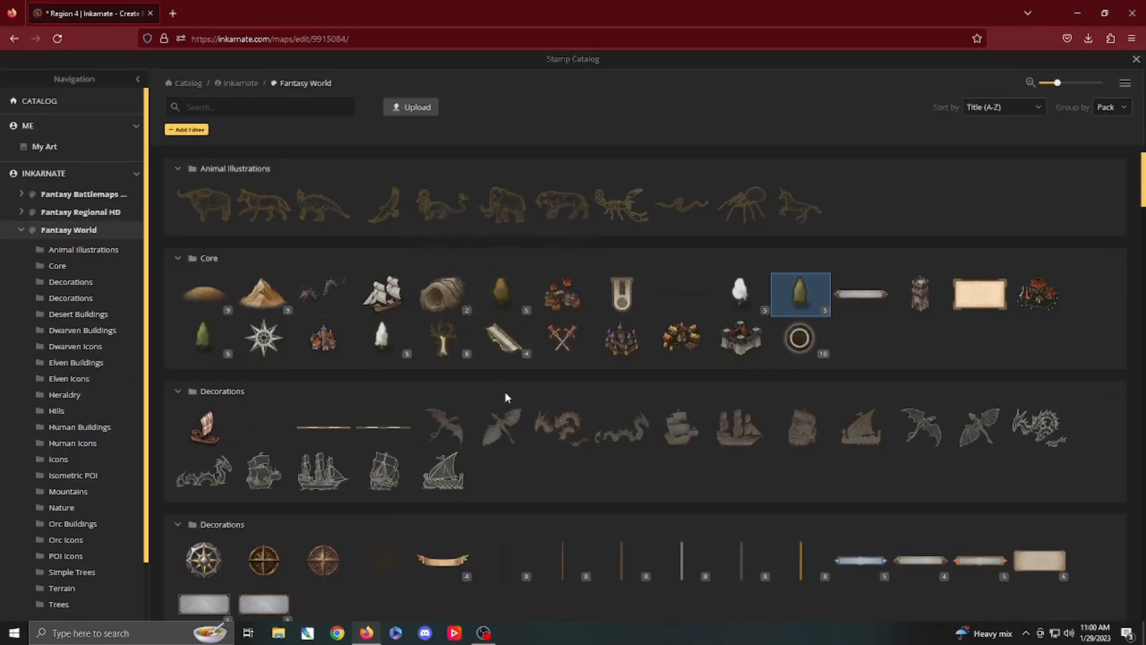
{"action": "scroll", "coordinate": [507, 394], "scroll_direction": "down", "scroll_amount": 5}
{"action": "scroll", "coordinate": [538, 399], "scroll_direction": "down", "scroll_amount": 6}
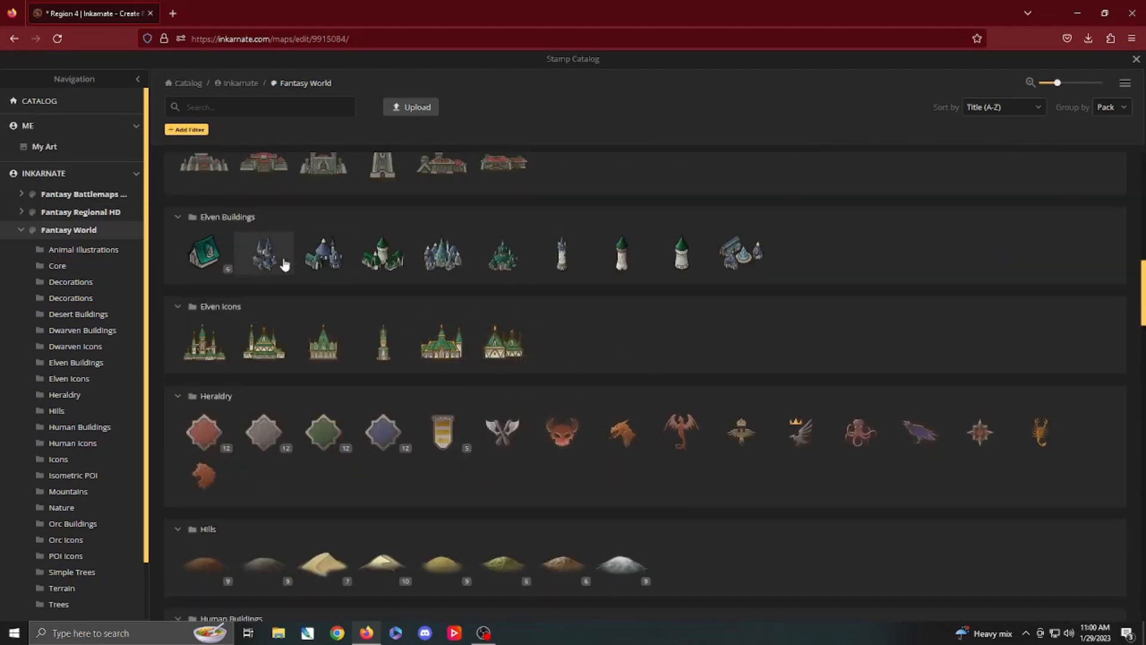
{"action": "left_click", "coordinate": [263, 255]}
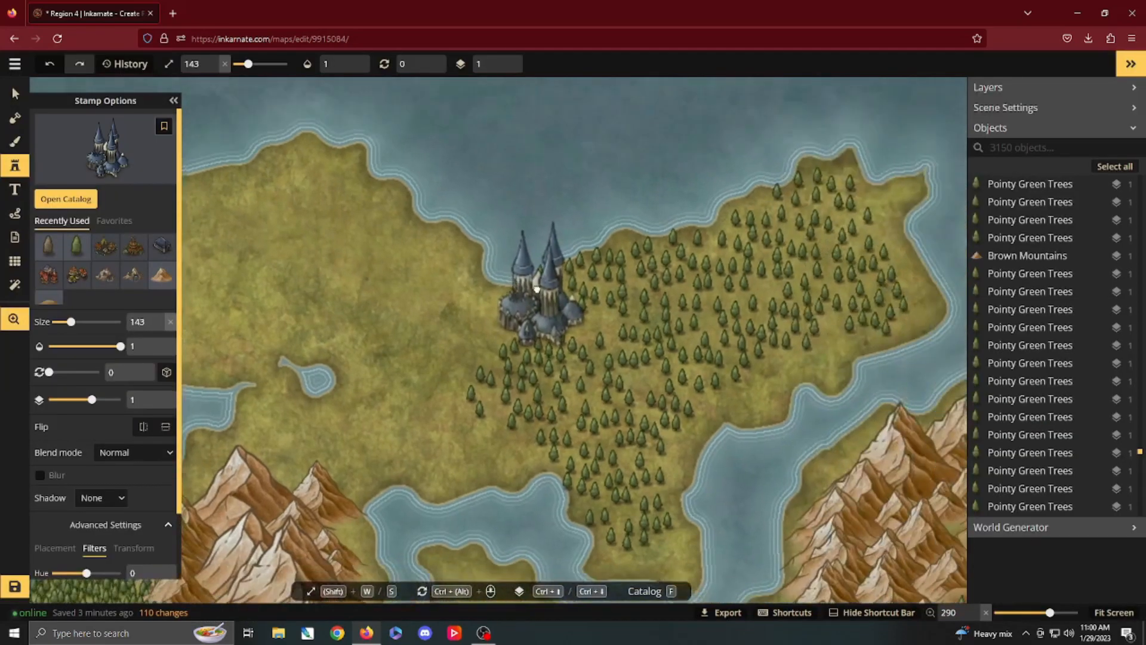
Step: Place the Elven Capital at size 50 in the middle of the northeastern forest
{"action": "left_click_drag", "start_coordinate": [537, 289], "coordinate": [595, 328]}
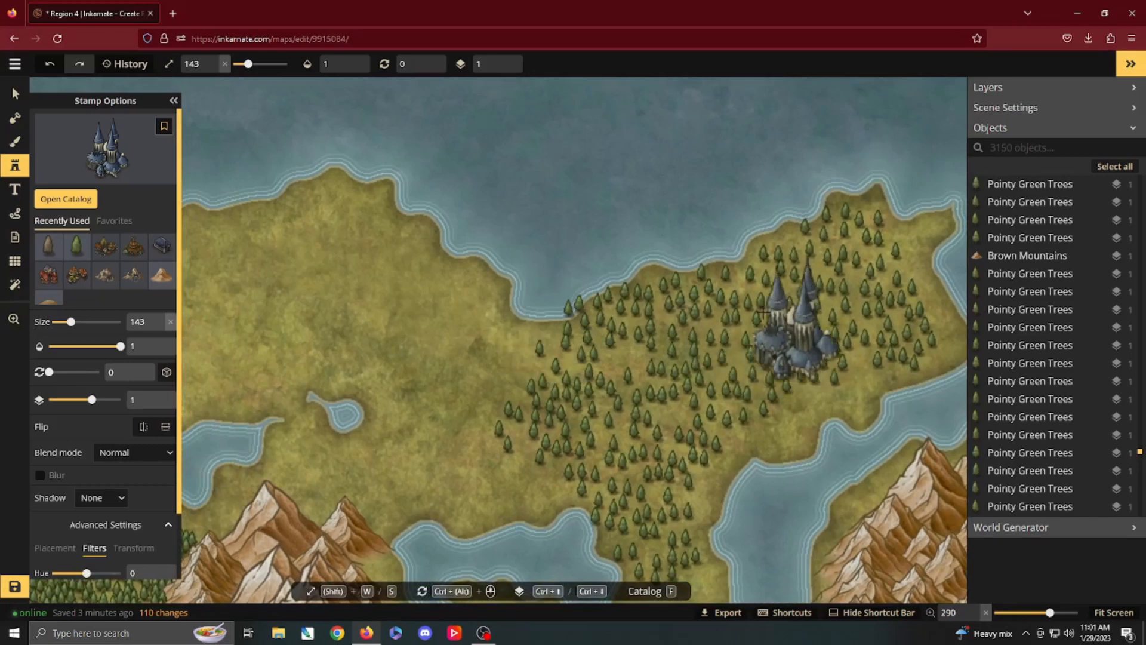
{"action": "scroll", "coordinate": [768, 320], "scroll_direction": "up", "scroll_amount": 5}
{"action": "scroll", "coordinate": [664, 275], "scroll_direction": "up", "scroll_amount": 2}
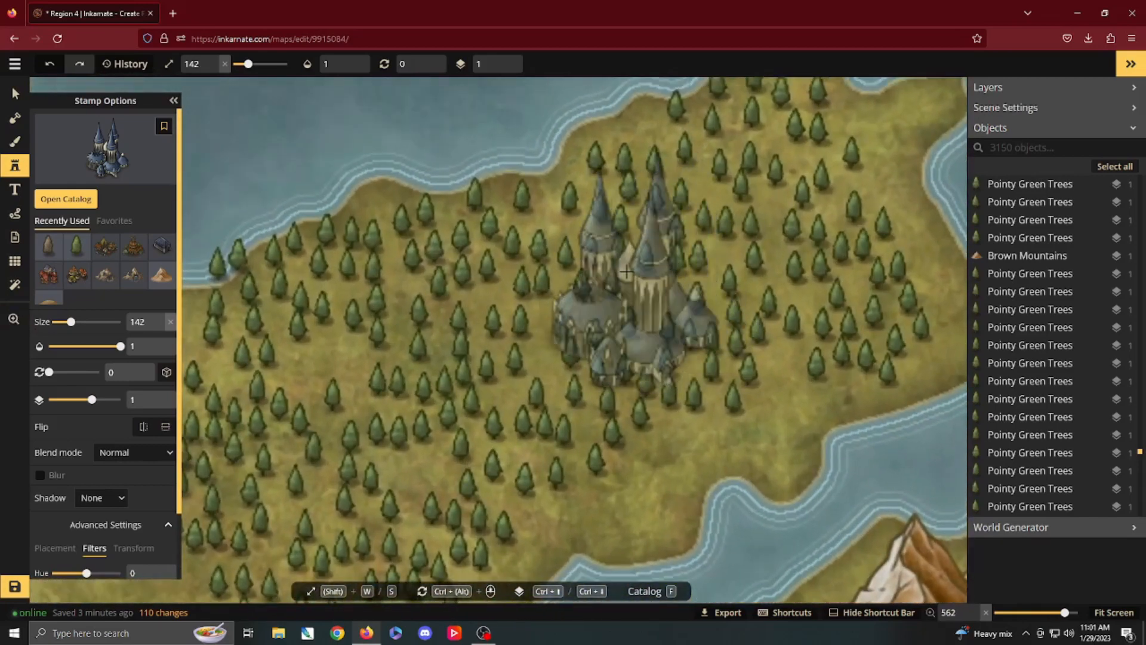
{"action": "key", "text": "s"}
{"action": "key", "text": "s"}
{"action": "key", "text": "s"}
{"action": "key", "text": "s"}
{"action": "key", "text": "s"}
{"action": "key", "text": "s"}
{"action": "key", "text": "s"}
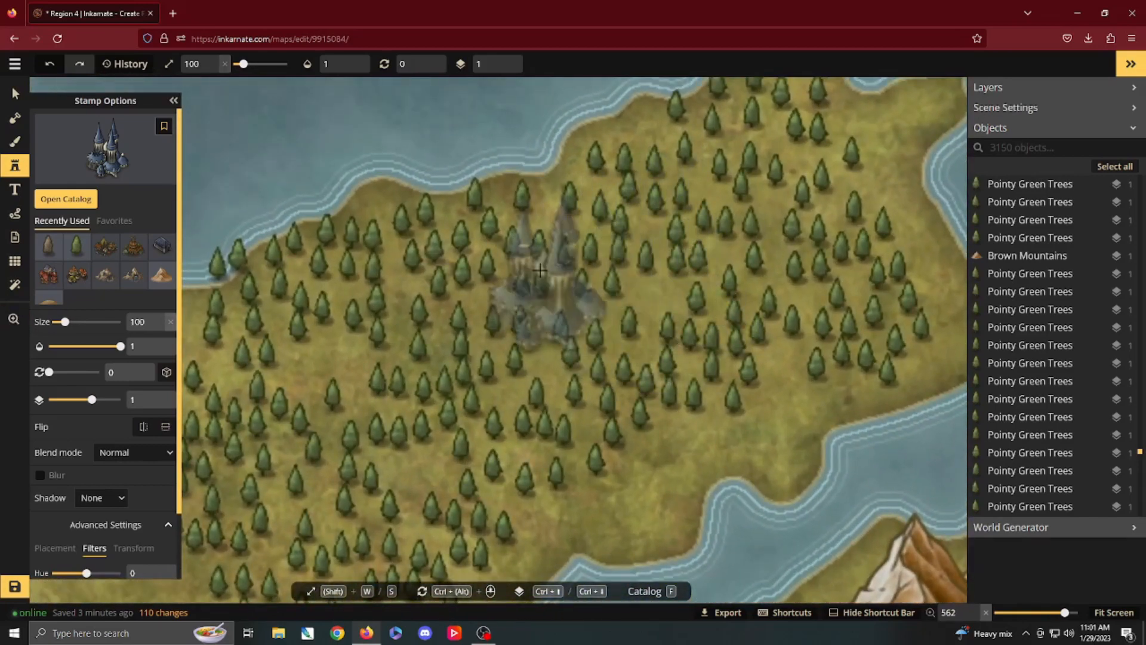
{"action": "key", "text": "s"}
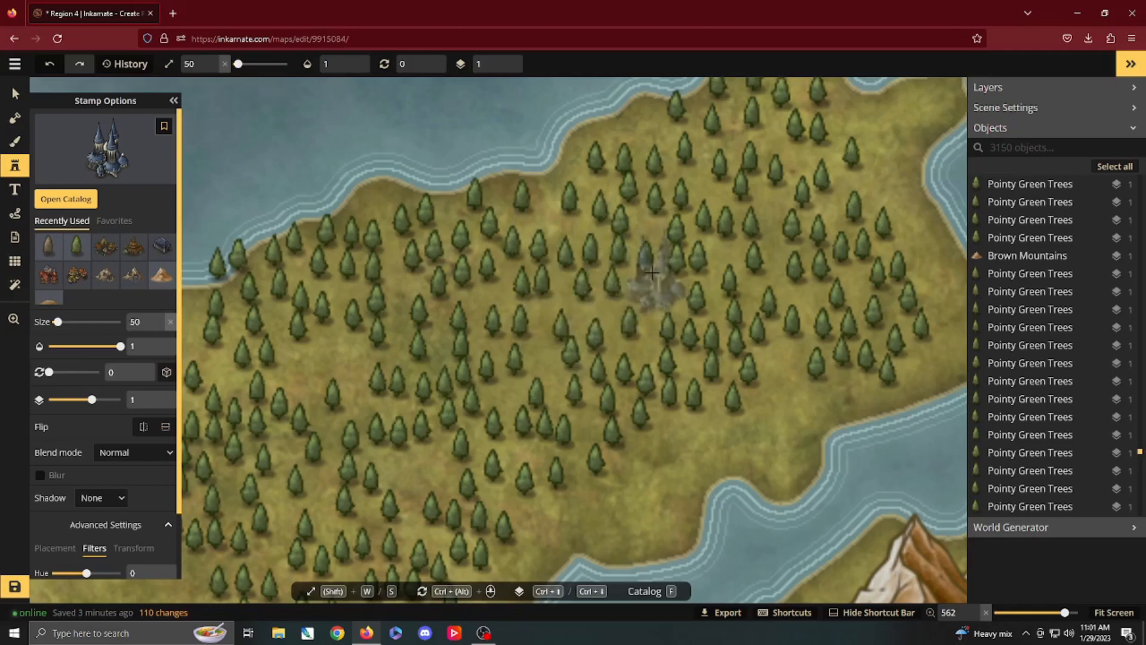
{"action": "left_click", "coordinate": [652, 272]}
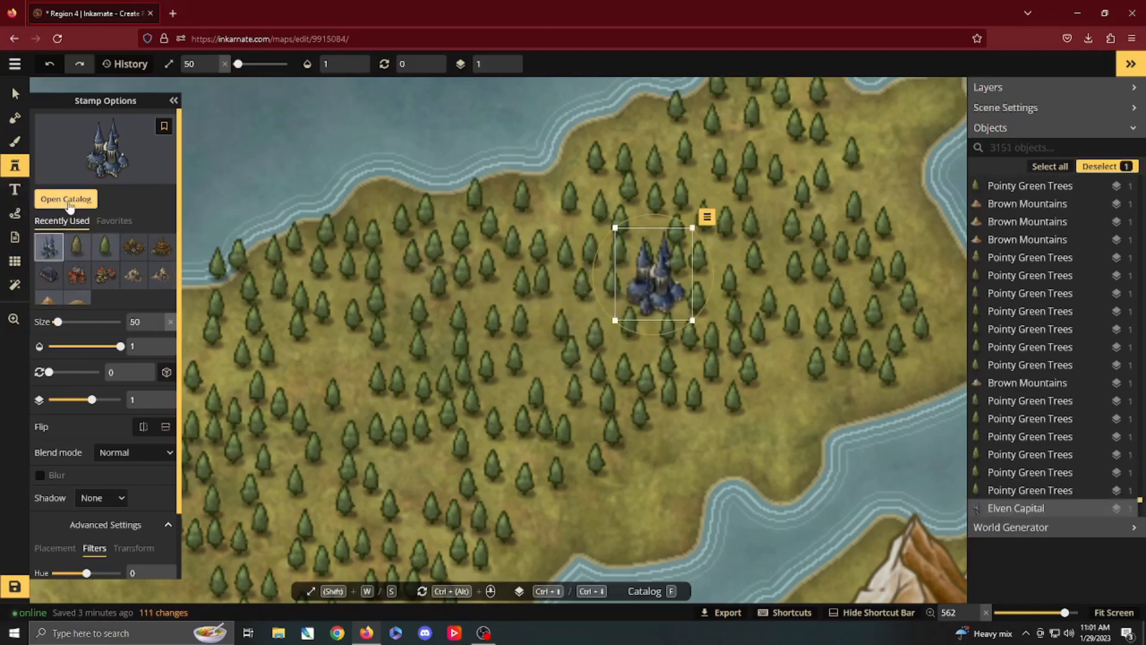
Step: Place an Elven City 2 stamp at size 50 in the forest just northeast of the elven capital
{"action": "left_click", "coordinate": [68, 200]}
{"action": "left_click", "coordinate": [401, 253]}
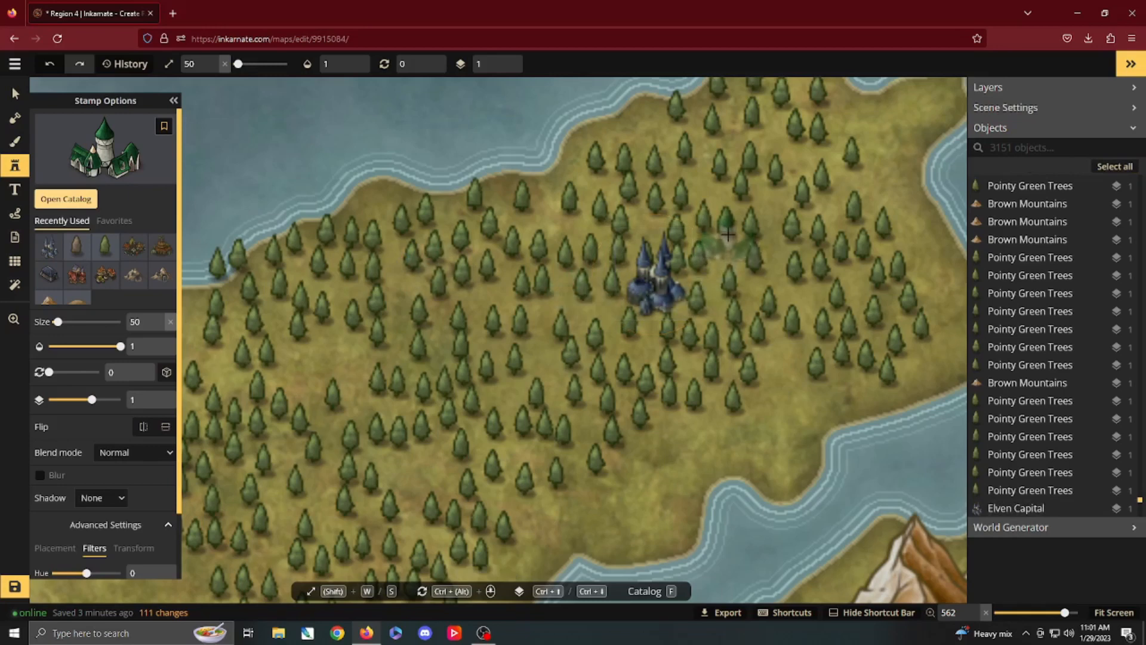
{"action": "left_click", "coordinate": [728, 234]}
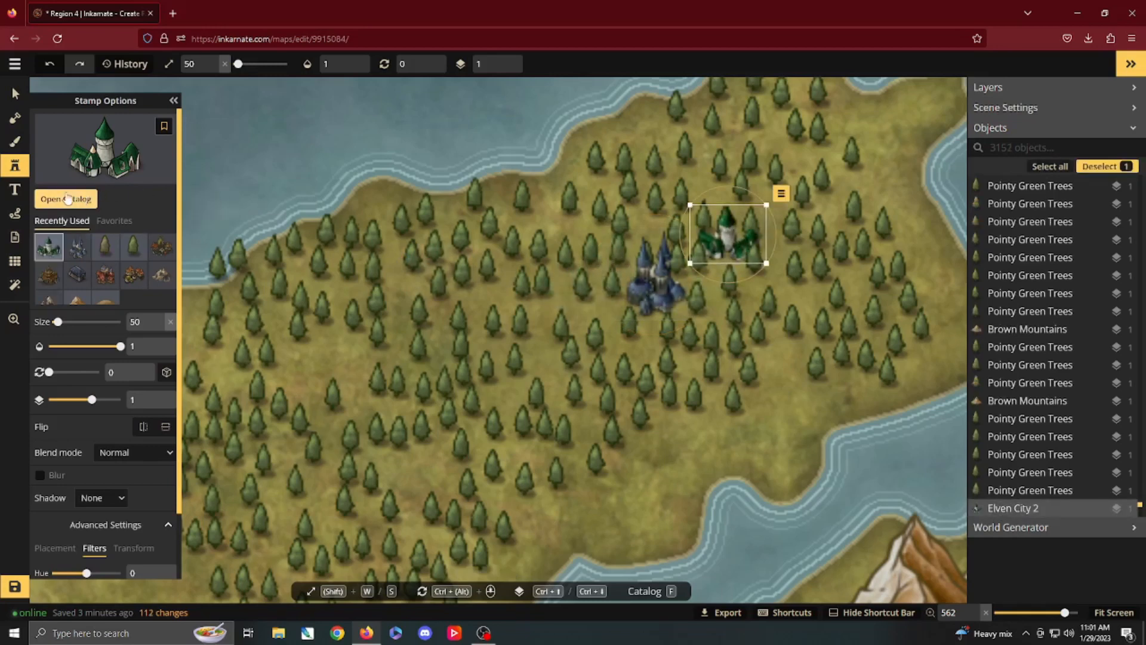
Step: Place an Elven City 3 stamp at size 25 near the forest's southern edge, southeast of the elven capital
{"action": "key", "text": "f"}
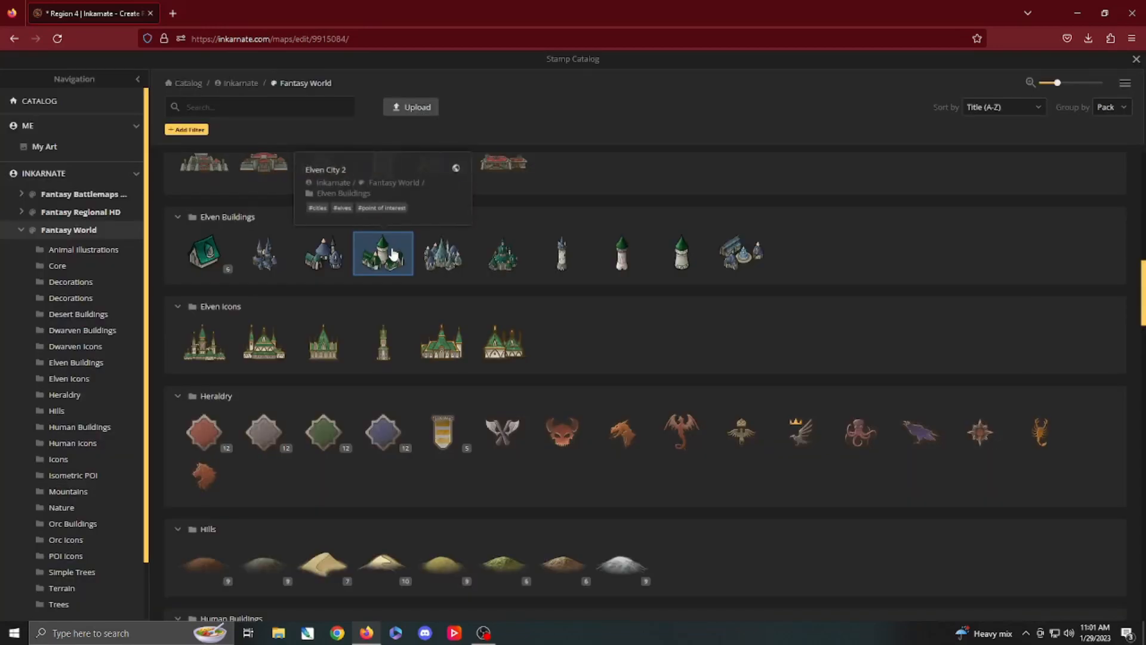
{"action": "left_click", "coordinate": [508, 263]}
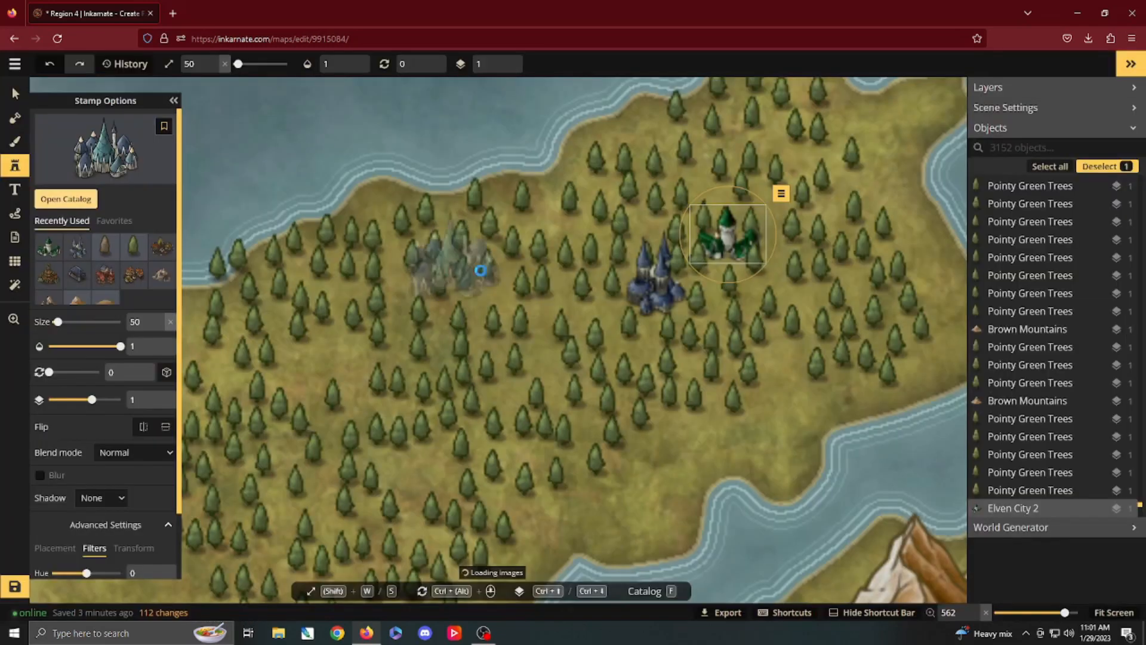
{"action": "key", "text": "s"}
{"action": "key", "text": "s"}
{"action": "key", "text": "s"}
{"action": "key", "text": "s"}
{"action": "key", "text": "s"}
{"action": "key", "text": "s"}
{"action": "key", "text": "s"}
{"action": "key", "text": "s"}
{"action": "key", "text": "s"}
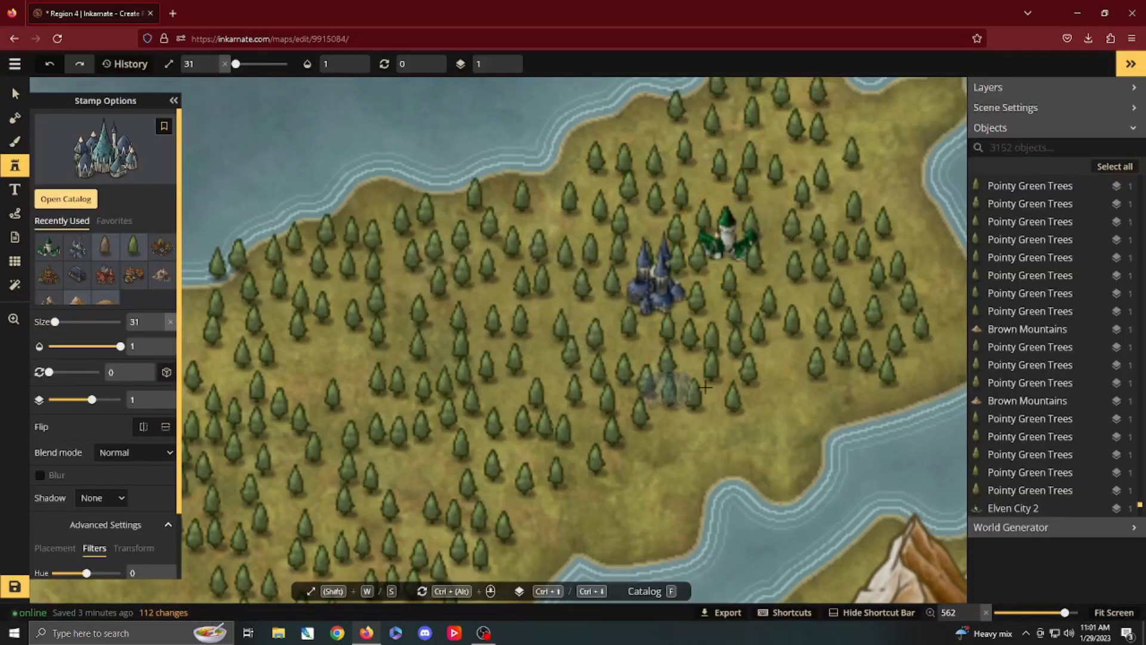
{"action": "left_click", "coordinate": [781, 355]}
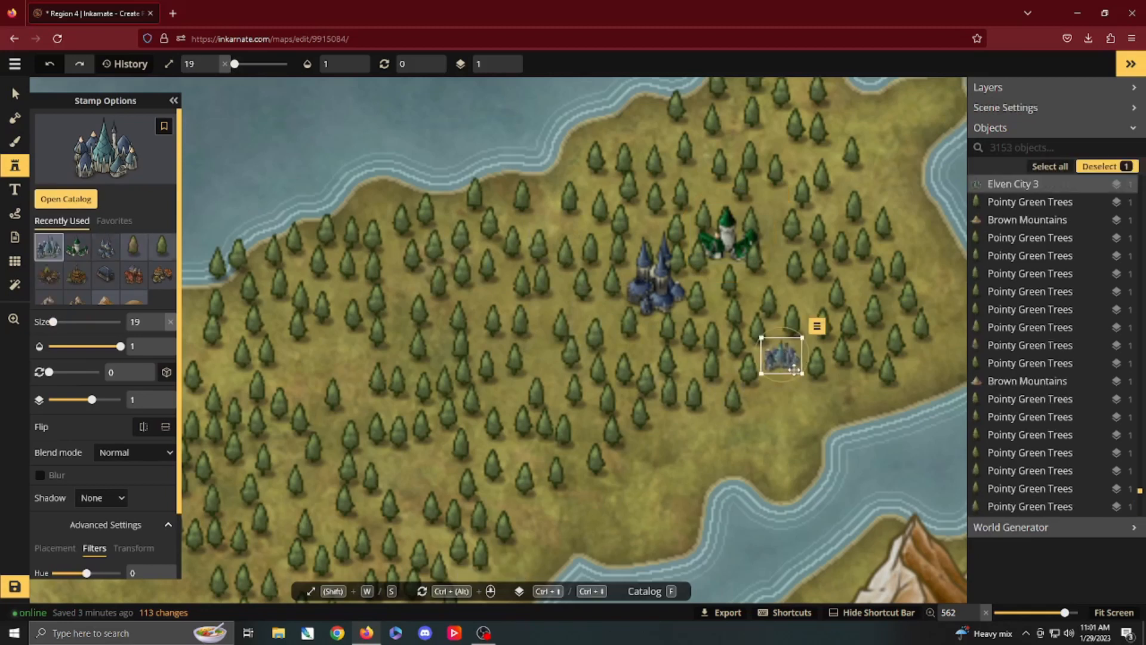
{"action": "key", "text": "ctrl+z"}
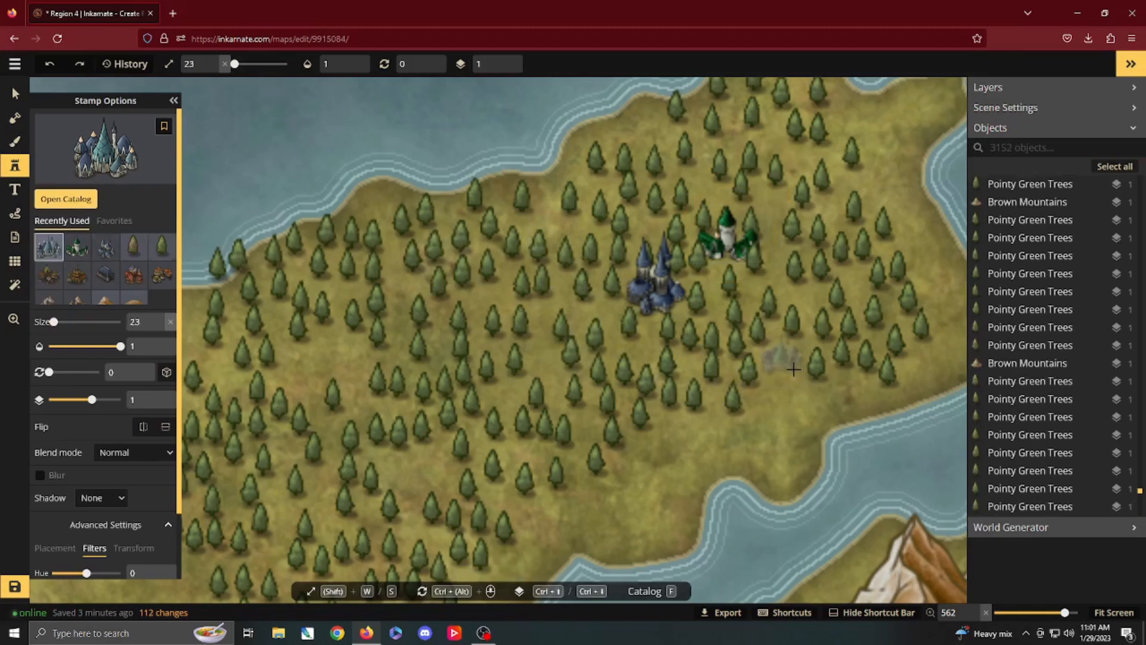
{"action": "key", "text": "ctrl+y"}
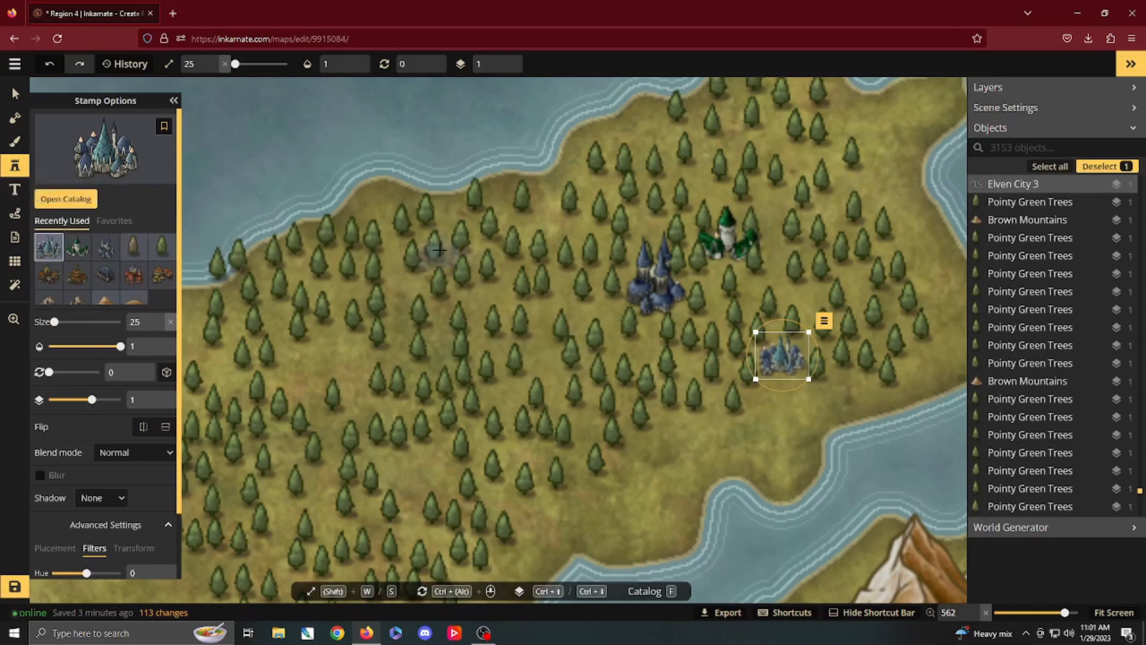
Step: Match the Pointy Green Trees stamp to the existing forest trees at size 153 and add single trees around the elven capital
{"action": "key", "text": "Escape"}
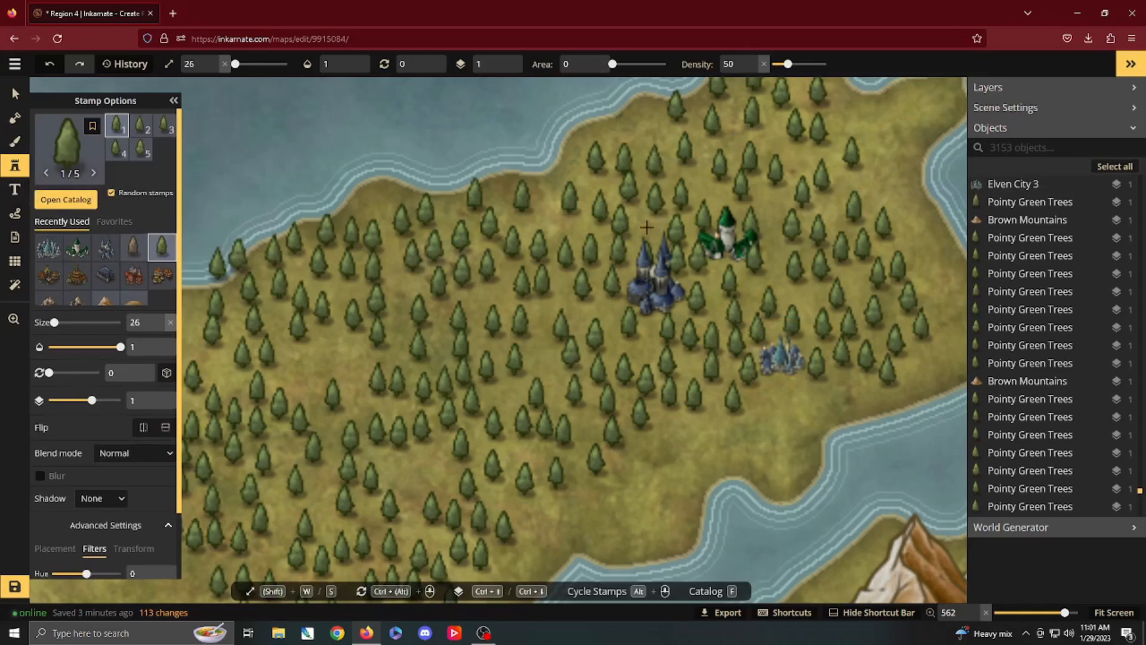
{"action": "right_click", "coordinate": [623, 222]}
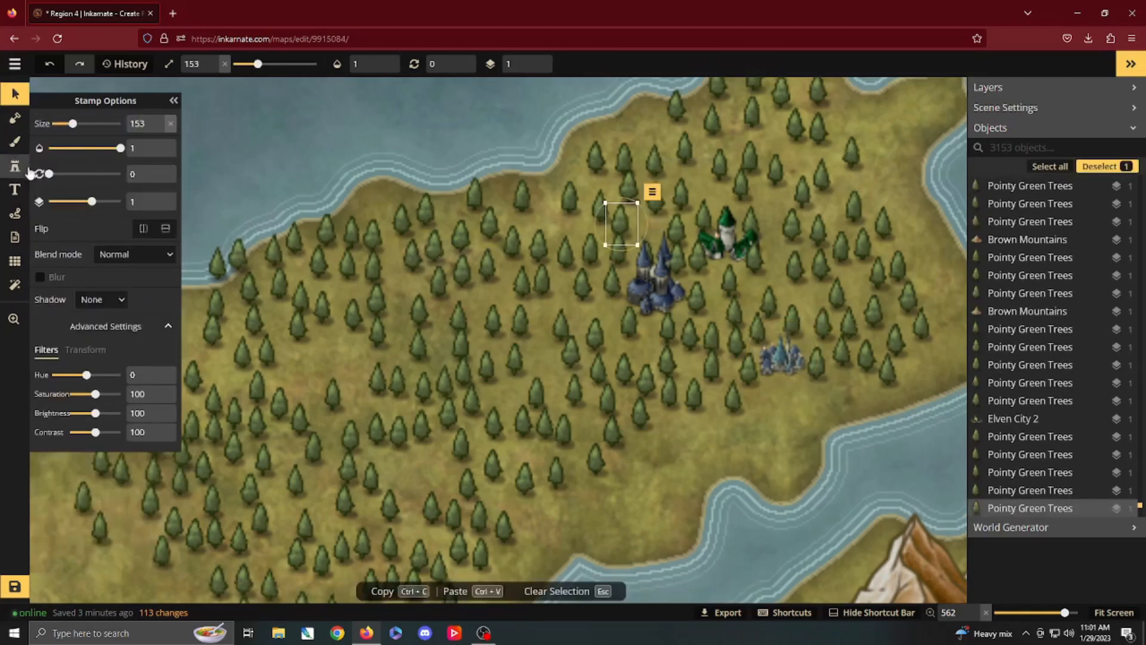
{"action": "left_click", "coordinate": [27, 170]}
{"action": "left_click", "coordinate": [631, 245]}
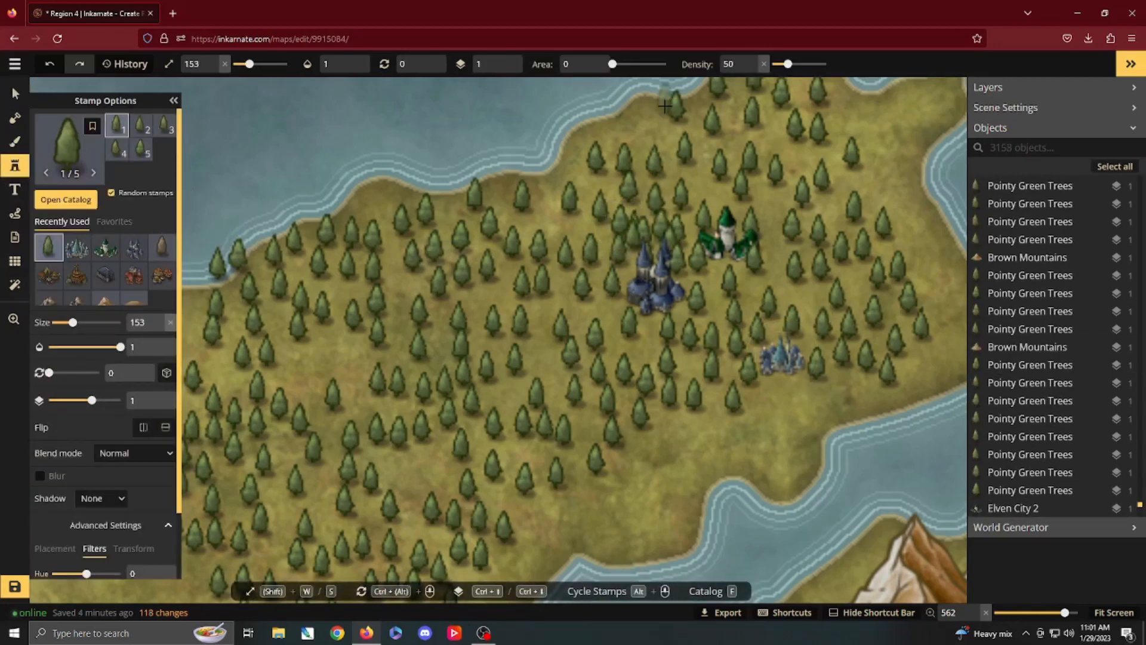
Step: Thicken the forest around the three elven settlements with pointy green trees, using area 8 and density 72
{"action": "left_click", "coordinate": [592, 59]}
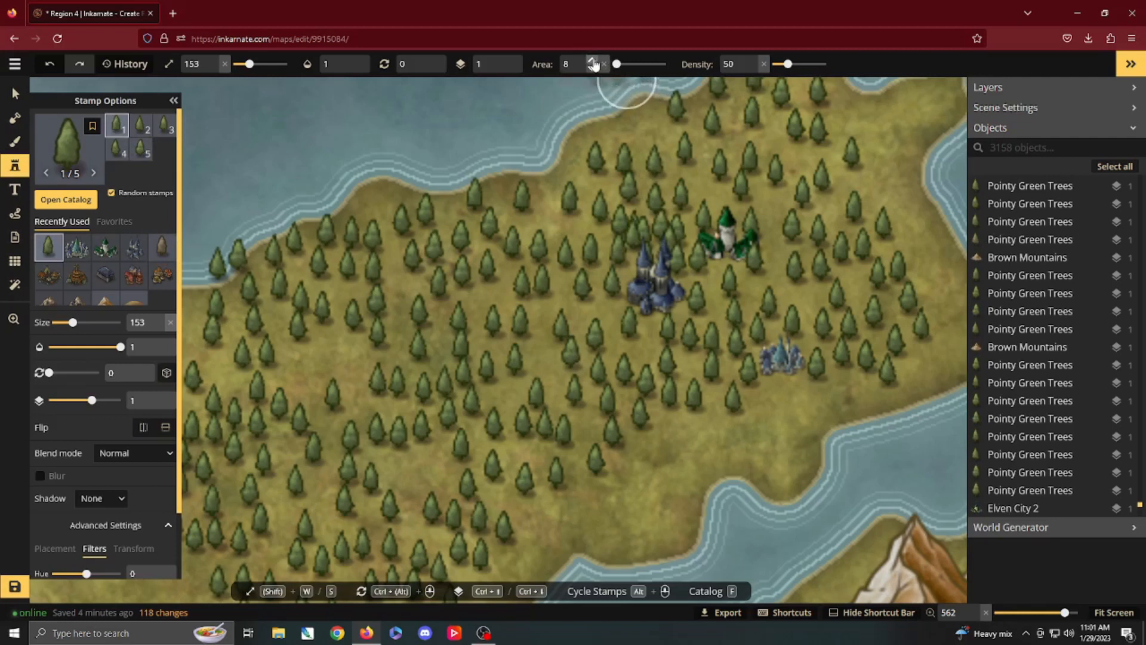
{"action": "double_click", "coordinate": [729, 64]}
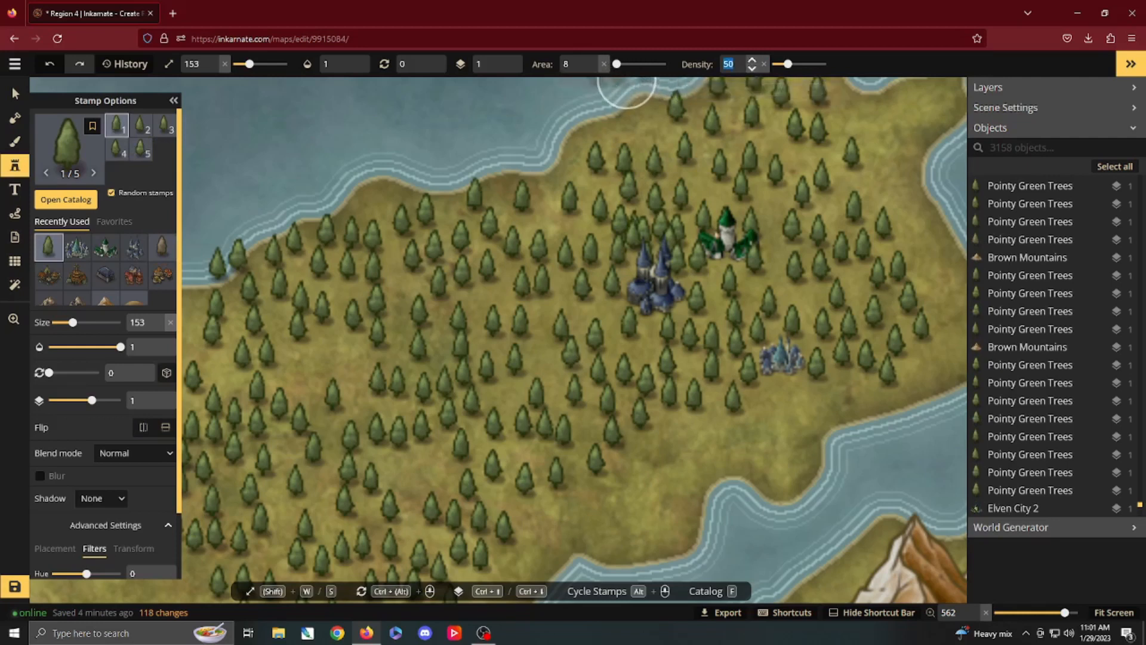
{"action": "left_click", "coordinate": [754, 62]}
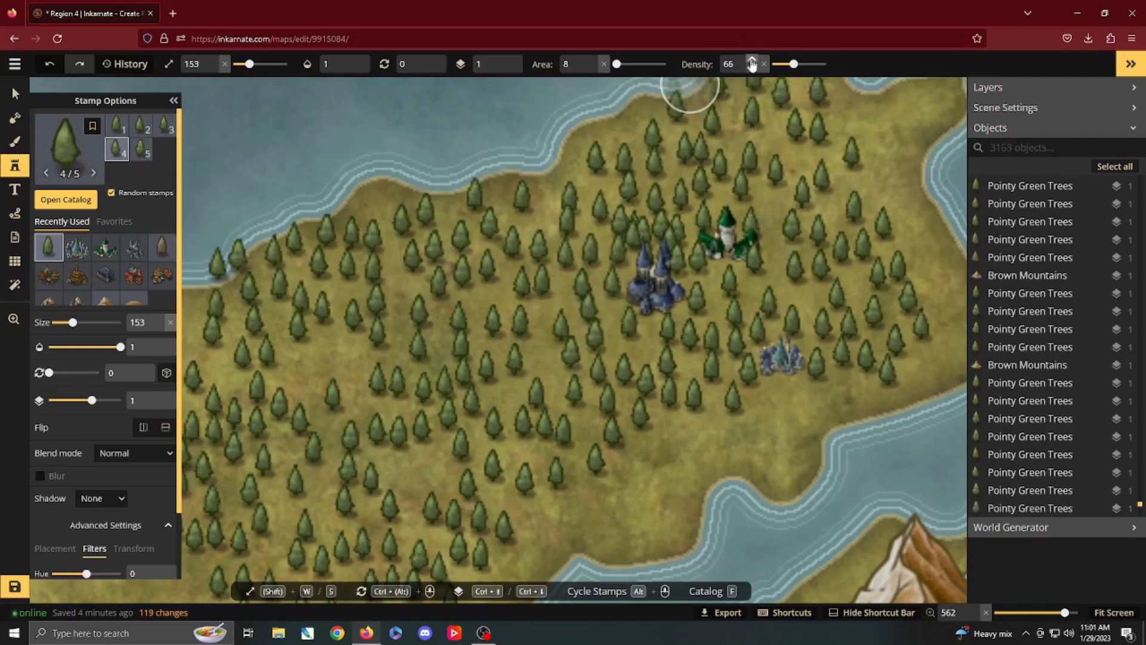
{"action": "left_click", "coordinate": [752, 62]}
{"action": "mouse_move", "coordinate": [718, 184]}
{"action": "left_mouse_down"}
{"action": "mouse_move", "coordinate": [648, 211]}
{"action": "mouse_move", "coordinate": [609, 240]}
{"action": "mouse_move", "coordinate": [592, 293]}
{"action": "mouse_move", "coordinate": [640, 346]}
{"action": "mouse_move", "coordinate": [634, 377]}
{"action": "mouse_move", "coordinate": [752, 288]}
{"action": "mouse_move", "coordinate": [784, 307]}
{"action": "mouse_move", "coordinate": [823, 273]}
{"action": "mouse_move", "coordinate": [795, 207]}
{"action": "mouse_move", "coordinate": [758, 179]}
{"action": "mouse_move", "coordinate": [837, 266]}
{"action": "mouse_move", "coordinate": [848, 342]}
{"action": "mouse_move", "coordinate": [817, 385]}
{"action": "mouse_move", "coordinate": [666, 421]}
{"action": "mouse_move", "coordinate": [569, 326]}
{"action": "mouse_move", "coordinate": [534, 266]}
{"action": "mouse_move", "coordinate": [514, 326]}
{"action": "mouse_move", "coordinate": [576, 410]}
{"action": "mouse_move", "coordinate": [474, 257]}
{"action": "mouse_move", "coordinate": [496, 342]}
{"action": "mouse_move", "coordinate": [443, 334]}
{"action": "mouse_move", "coordinate": [543, 204]}
{"action": "mouse_move", "coordinate": [666, 155]}
{"action": "mouse_move", "coordinate": [750, 139]}
{"action": "mouse_move", "coordinate": [782, 154]}
{"action": "mouse_move", "coordinate": [646, 171]}
{"action": "mouse_move", "coordinate": [823, 166]}
{"action": "mouse_move", "coordinate": [871, 273]}
{"action": "mouse_move", "coordinate": [868, 292]}
{"action": "mouse_move", "coordinate": [824, 276]}
{"action": "left_mouse_up"}
{"action": "scroll", "coordinate": [824, 277], "scroll_direction": "down", "scroll_amount": 3}
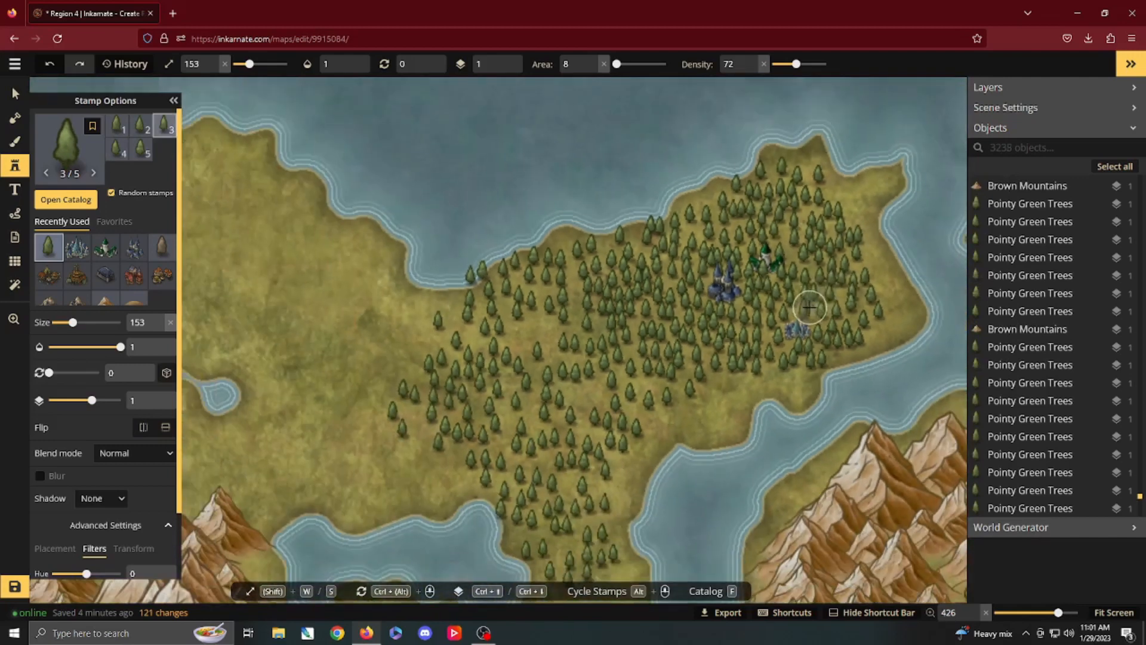
Step: Extend the dense pointy green trees along the elven forest's southern edge and into its northeastern tip
{"action": "mouse_move", "coordinate": [739, 359]}
{"action": "left_mouse_down"}
{"action": "mouse_move", "coordinate": [690, 384]}
{"action": "mouse_move", "coordinate": [629, 375]}
{"action": "left_mouse_up"}
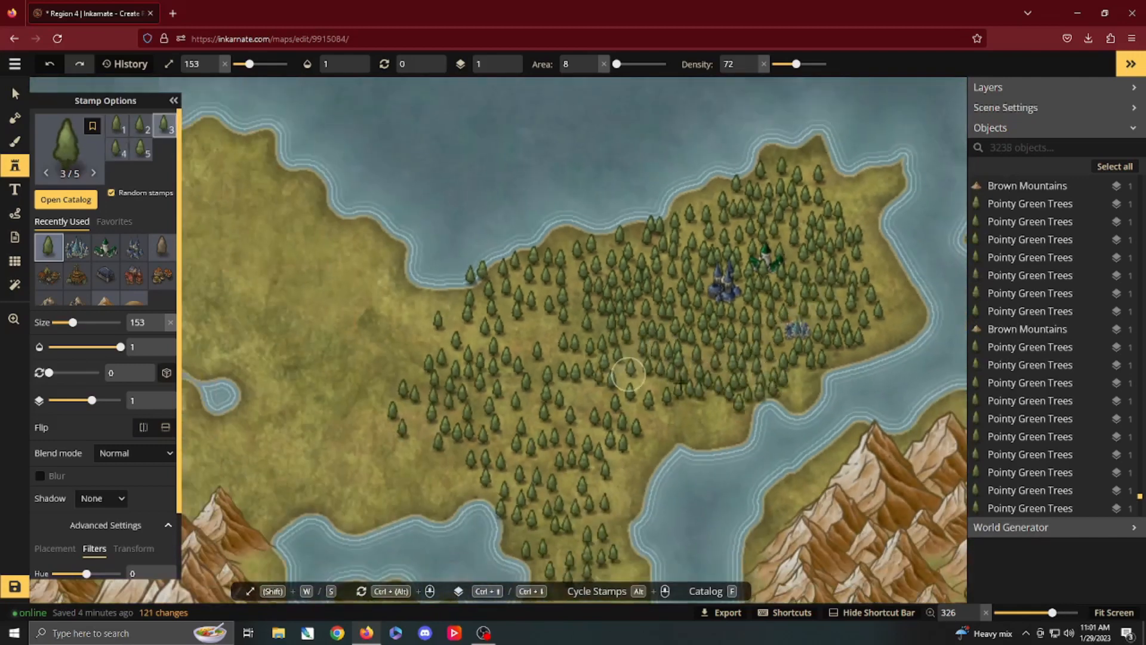
{"action": "left_click_drag", "start_coordinate": [827, 213], "coordinate": [874, 181]}
{"action": "key", "text": "space"}
{"action": "mouse_move", "coordinate": [793, 255]}
{"action": "left_mouse_down"}
{"action": "mouse_move", "coordinate": [715, 202]}
{"action": "mouse_move", "coordinate": [478, 117]}
{"action": "left_mouse_up"}
{"action": "left_click_drag", "start_coordinate": [668, 186], "coordinate": [396, 294]}
{"action": "left_click_drag", "start_coordinate": [504, 264], "coordinate": [961, 256]}
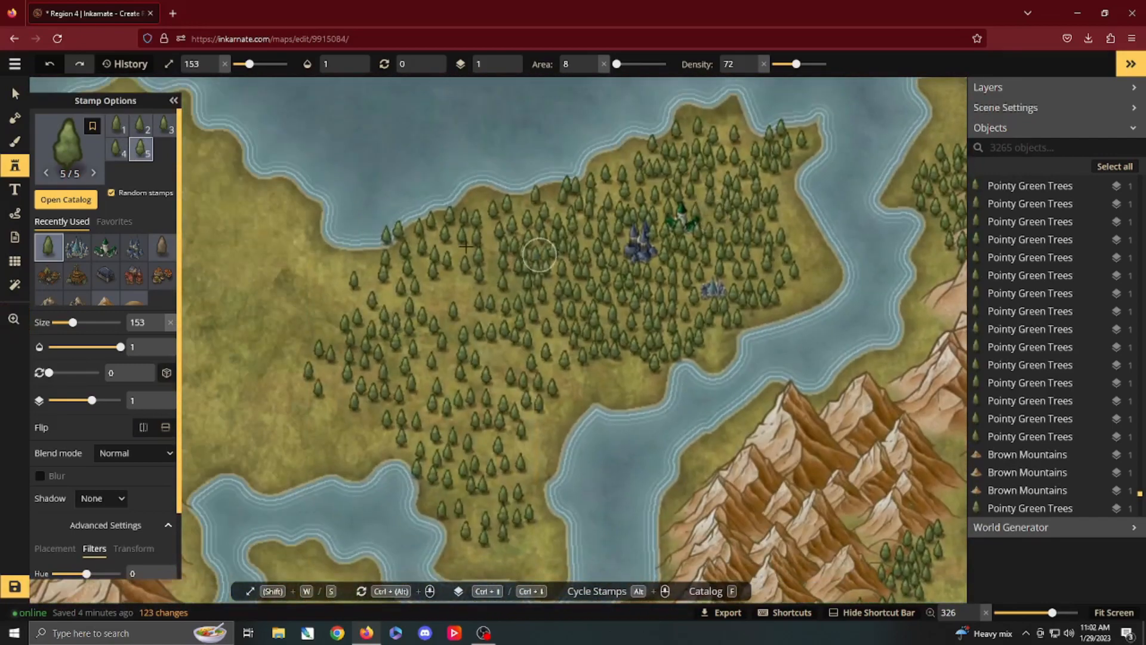
Step: Choose the green Hills stamp from the Fantasy World catalog for the empty plain west of the elven forest
{"action": "key", "text": "space"}
{"action": "left_click_drag", "start_coordinate": [459, 258], "coordinate": [875, 299]}
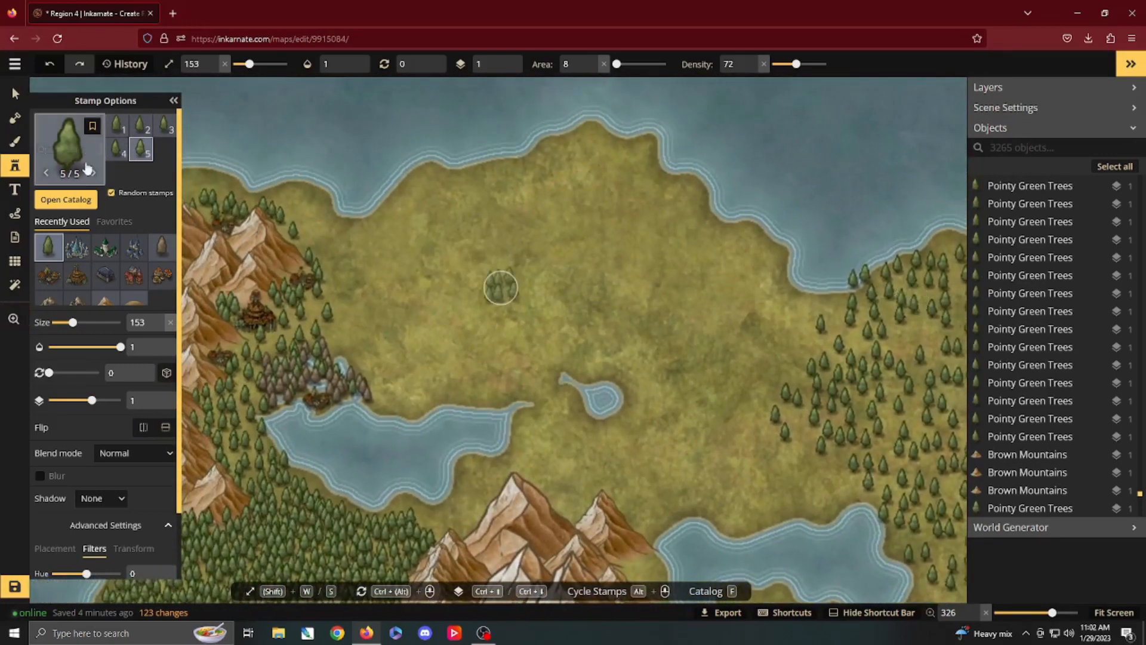
{"action": "left_click", "coordinate": [74, 206]}
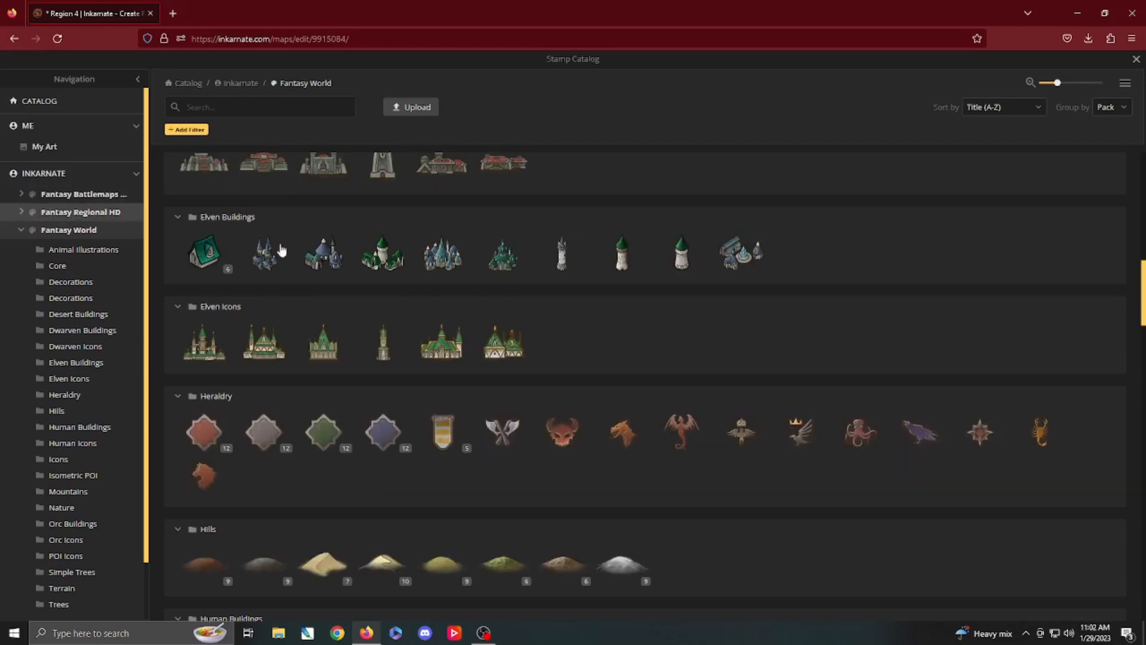
{"action": "scroll", "coordinate": [445, 330], "scroll_direction": "up", "scroll_amount": 15}
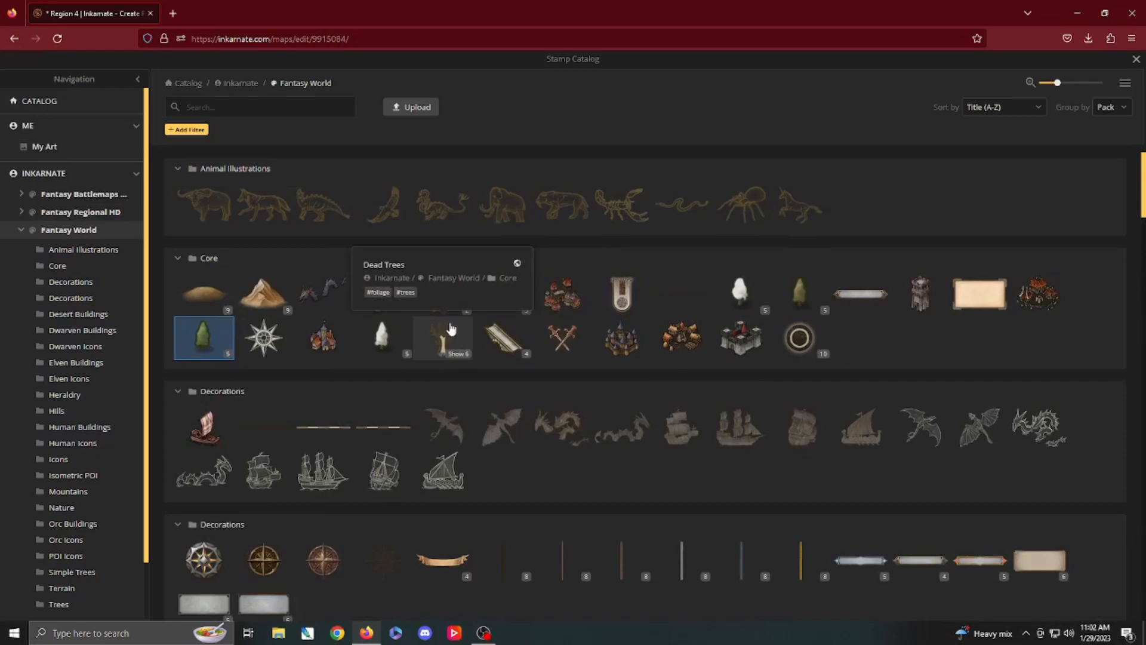
{"action": "scroll", "coordinate": [452, 329], "scroll_direction": "down", "scroll_amount": 12}
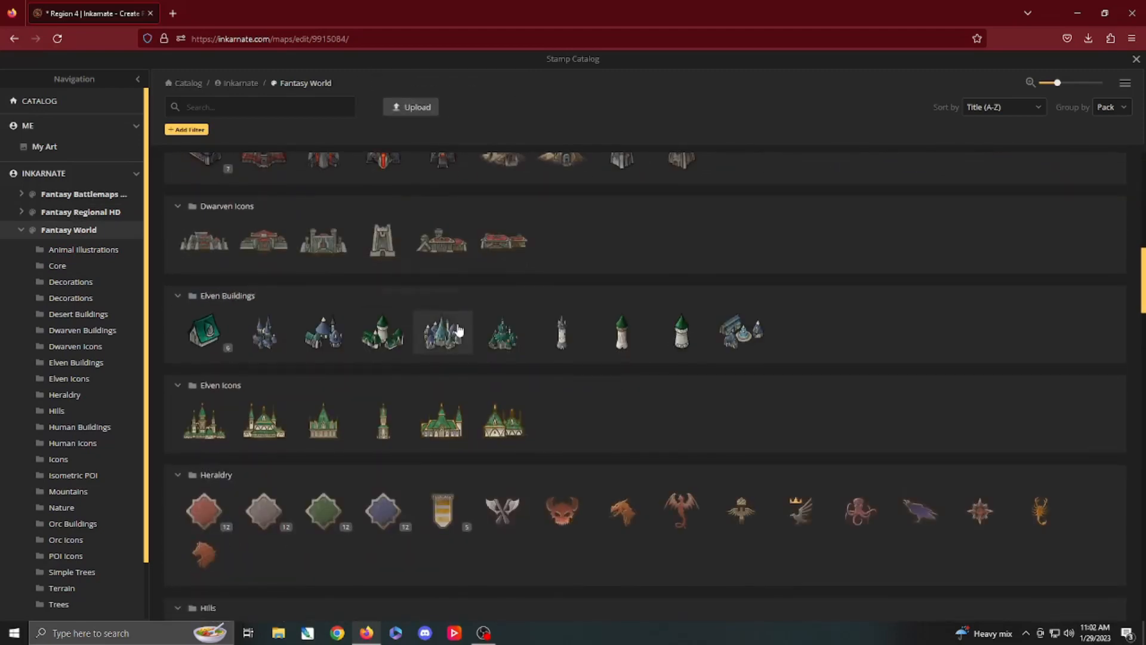
{"action": "scroll", "coordinate": [460, 329], "scroll_direction": "down", "scroll_amount": 4}
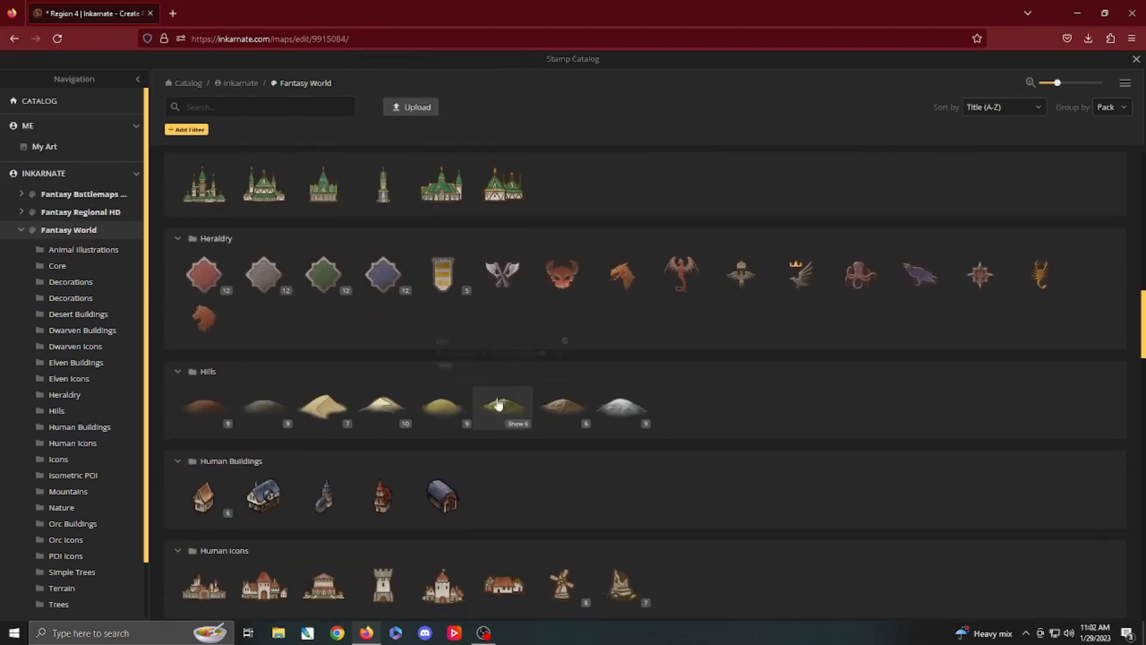
{"action": "scroll", "coordinate": [500, 406], "scroll_direction": "down", "scroll_amount": 5}
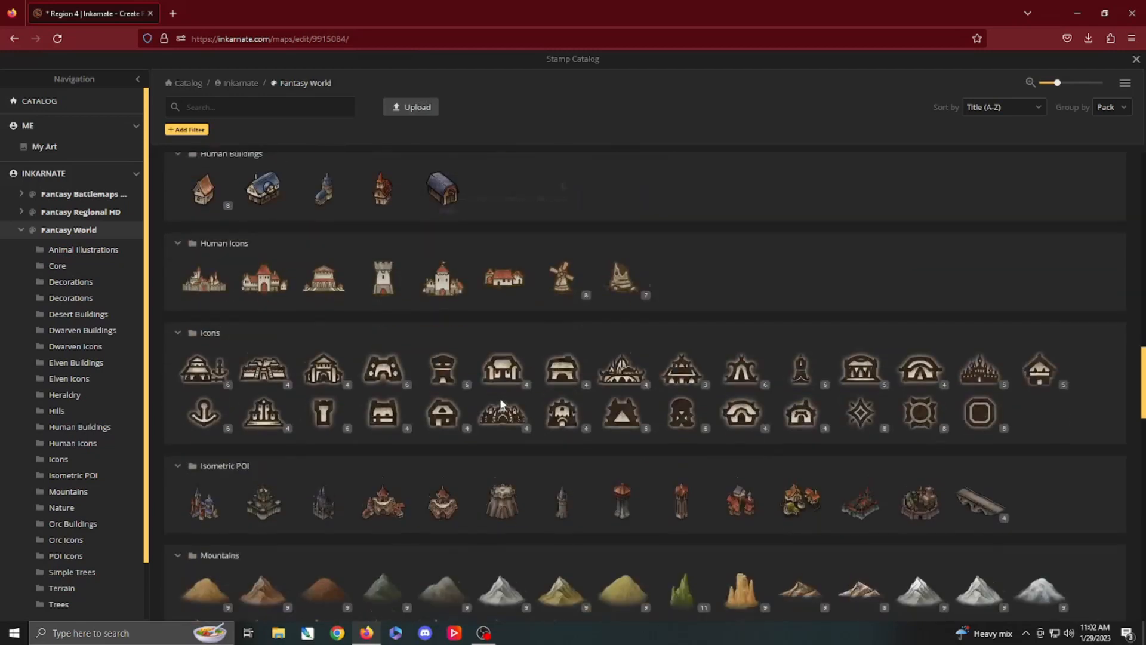
{"action": "scroll", "coordinate": [504, 404], "scroll_direction": "up", "scroll_amount": 5}
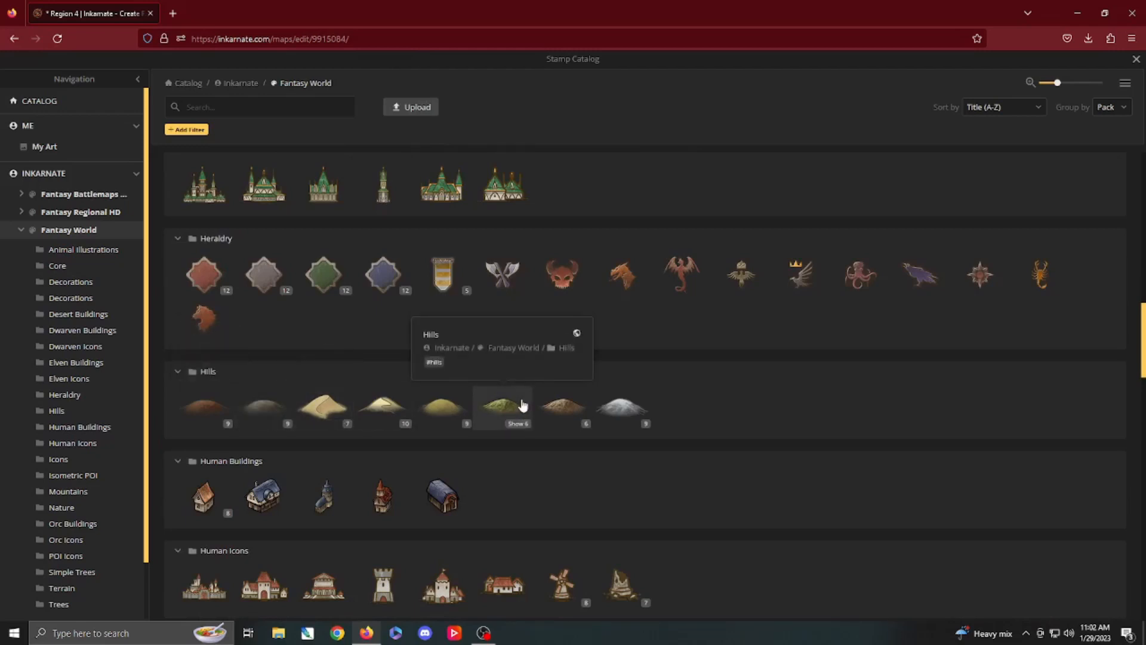
{"action": "scroll", "coordinate": [512, 401], "scroll_direction": "down", "scroll_amount": 6}
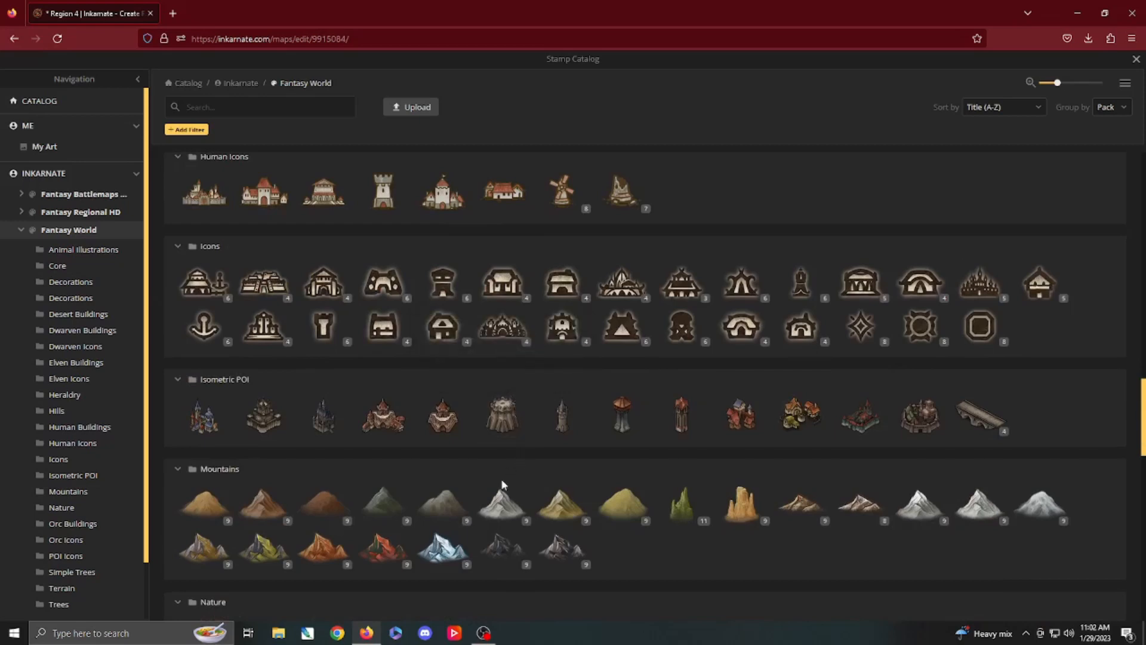
{"action": "scroll", "coordinate": [501, 300], "scroll_direction": "up", "scroll_amount": 5}
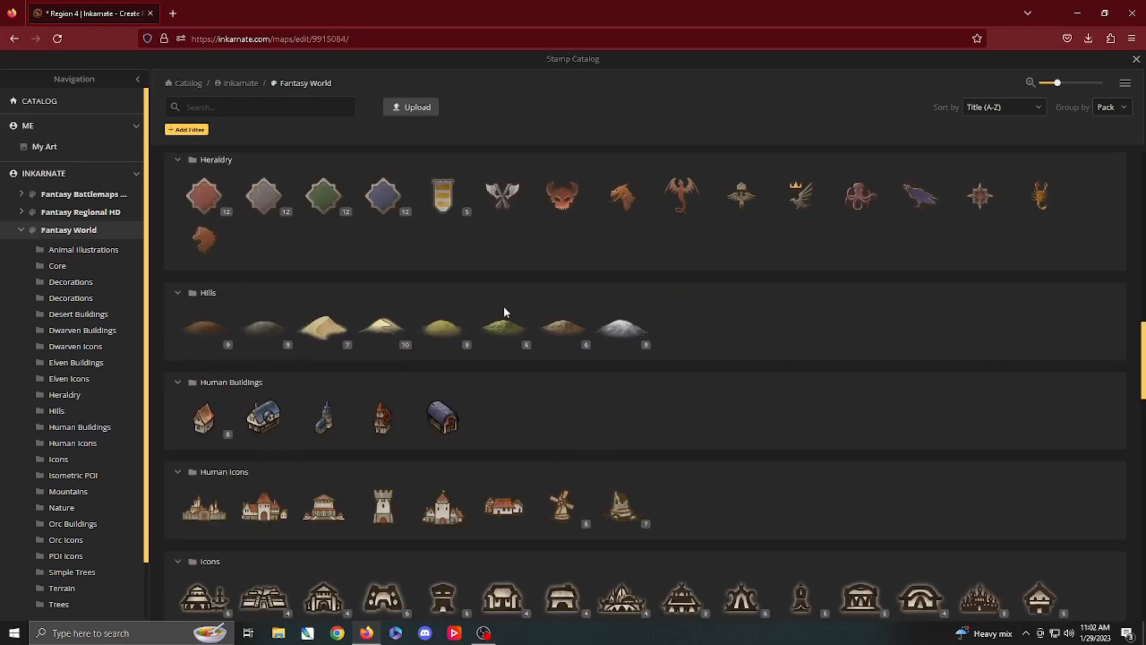
{"action": "left_click", "coordinate": [503, 325]}
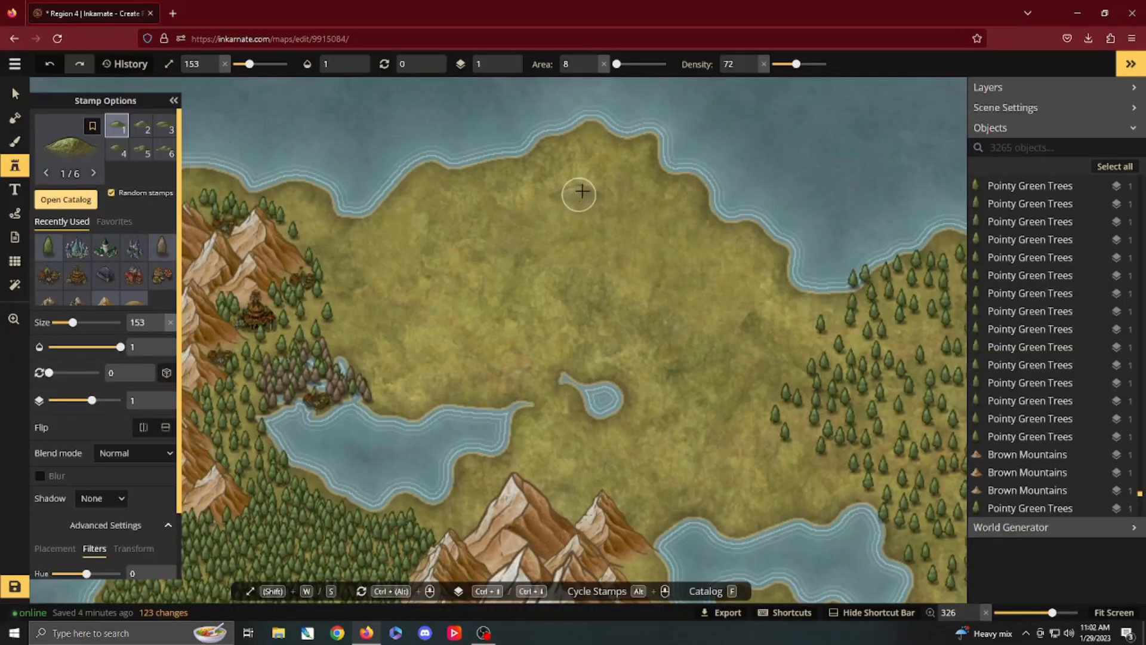
Step: Reduce the Hills stamp to size 138 with area 0 and place hills across the western part of the northern plain
{"action": "key", "text": "s"}
{"action": "key", "text": "shift+s"}
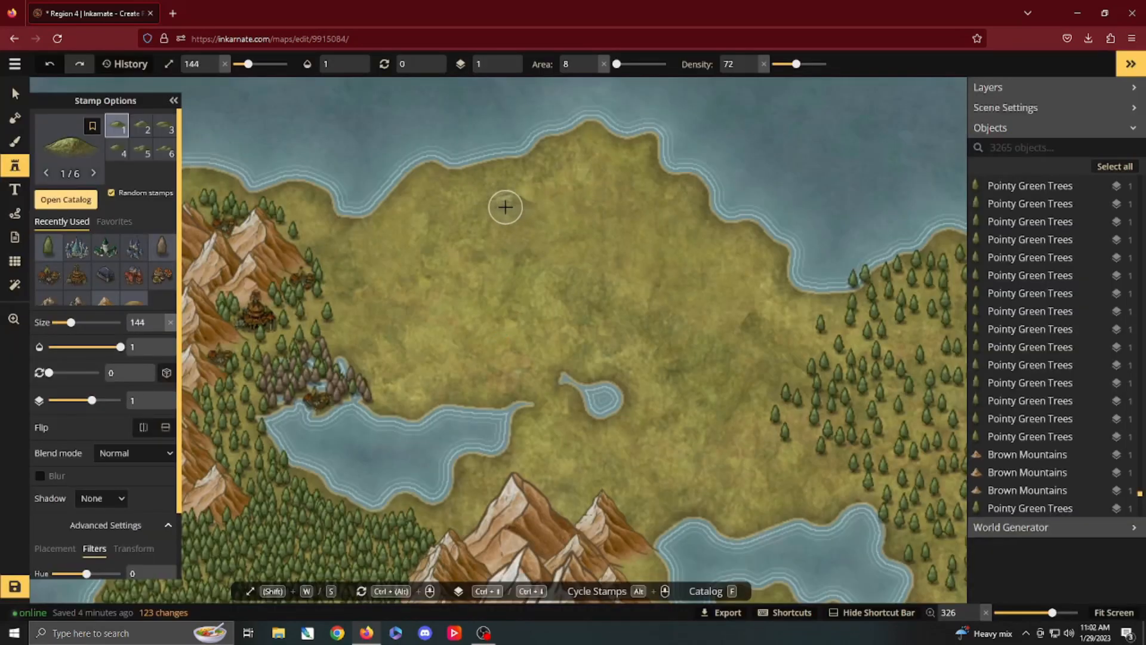
{"action": "key", "text": "s"}
{"action": "key", "text": "s"}
{"action": "key", "text": "s"}
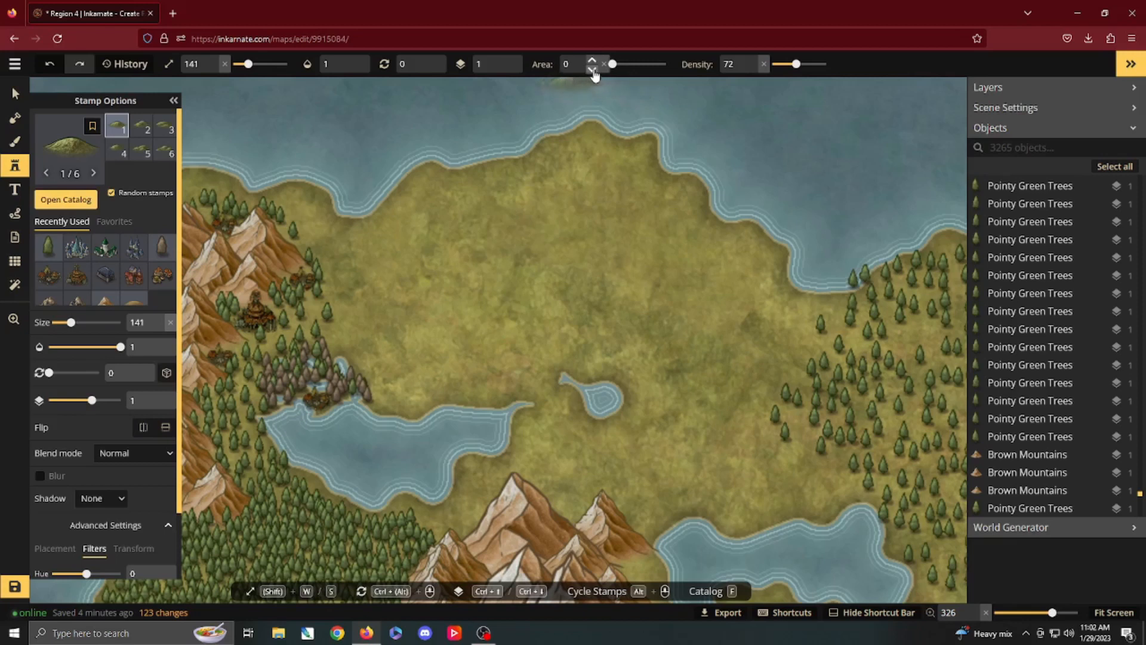
{"action": "left_click", "coordinate": [512, 203]}
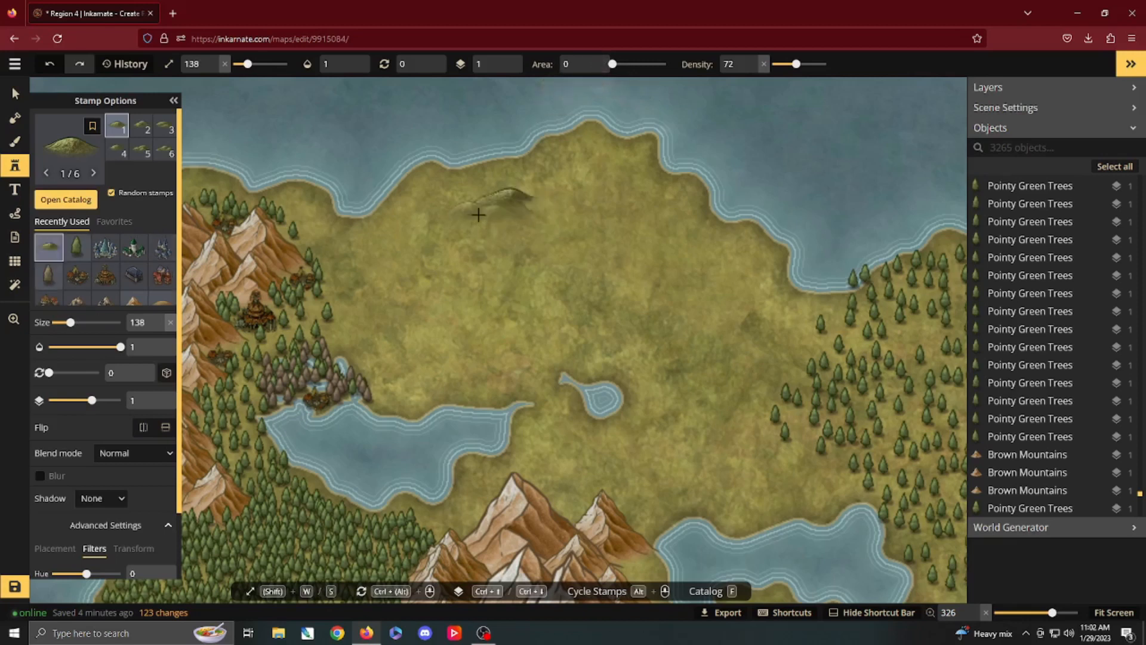
{"action": "left_click", "coordinate": [495, 227]}
{"action": "left_click", "coordinate": [493, 256]}
{"action": "left_click", "coordinate": [554, 249]}
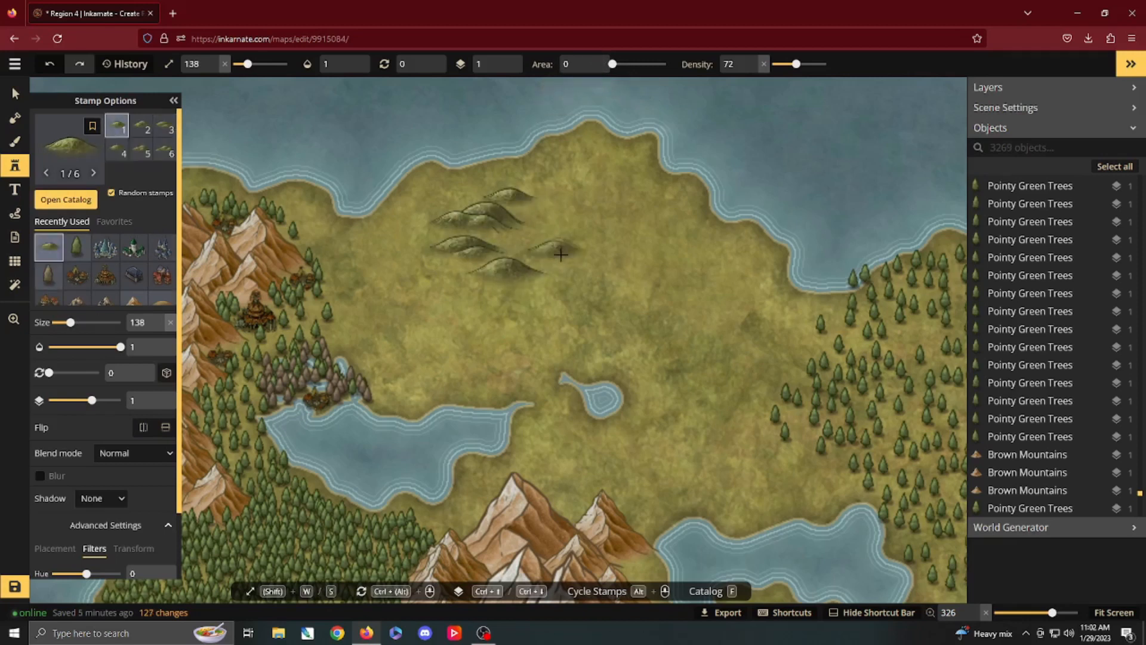
Step: Scatter more green hills through the middle and eastern part of the northern plain, up toward the north coast
{"action": "left_click", "coordinate": [579, 275]}
{"action": "left_click", "coordinate": [617, 291]}
{"action": "left_click", "coordinate": [666, 268]}
{"action": "left_click", "coordinate": [650, 248]}
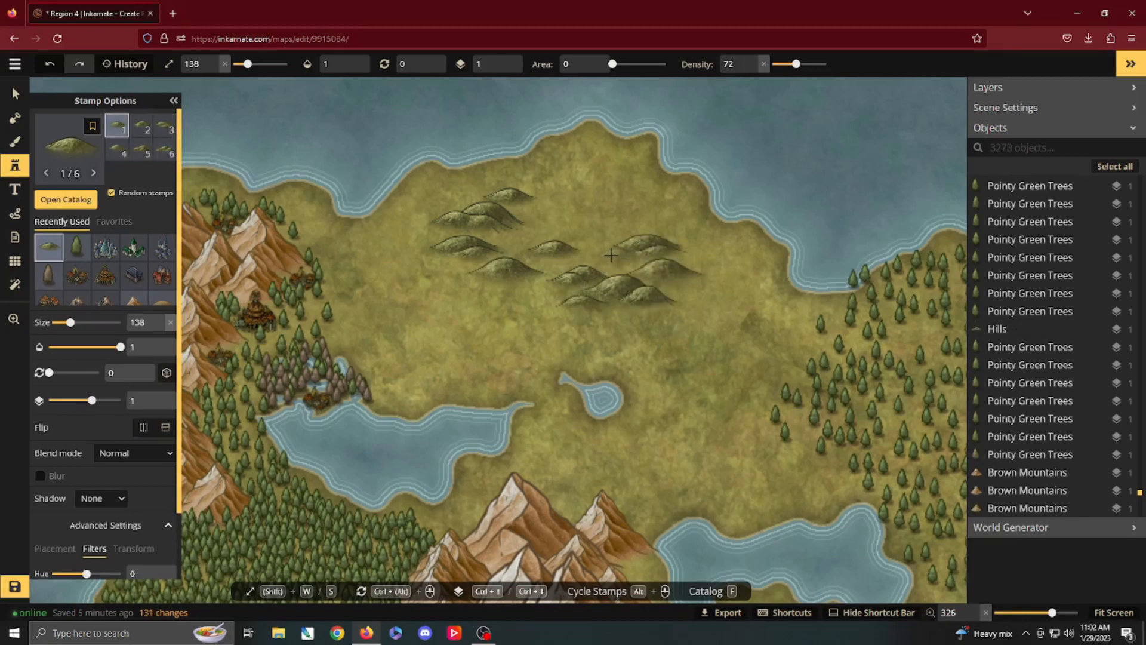
{"action": "left_click", "coordinate": [591, 230]}
{"action": "left_click", "coordinate": [645, 206]}
{"action": "left_click", "coordinate": [602, 171]}
{"action": "left_click", "coordinate": [582, 199]}
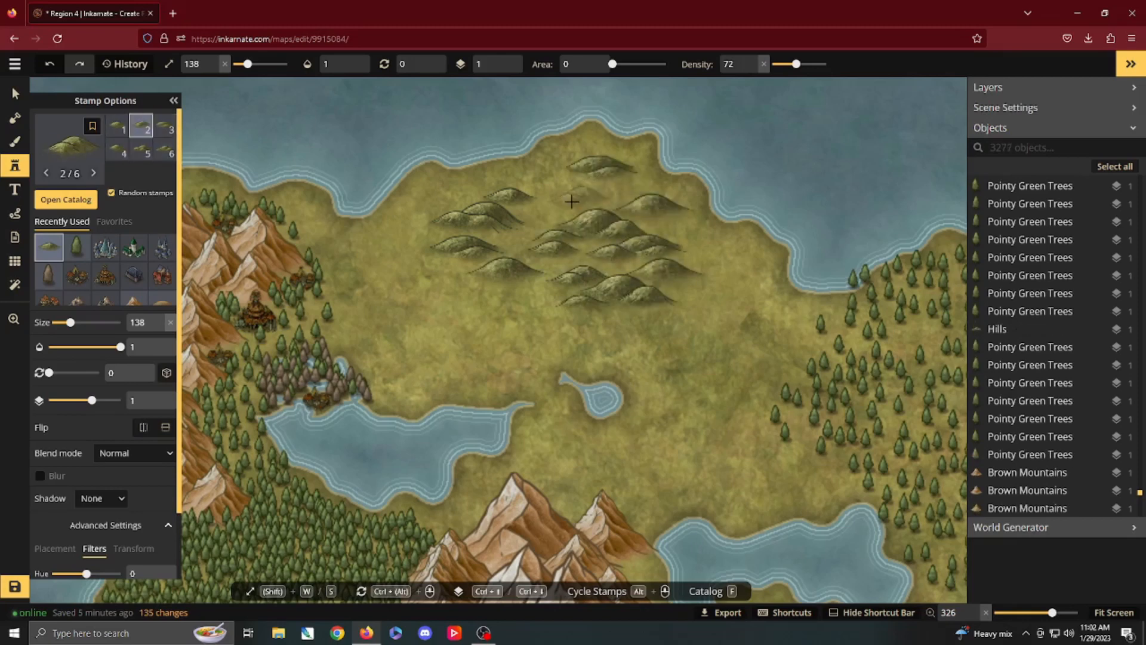
{"action": "left_click", "coordinate": [559, 203]}
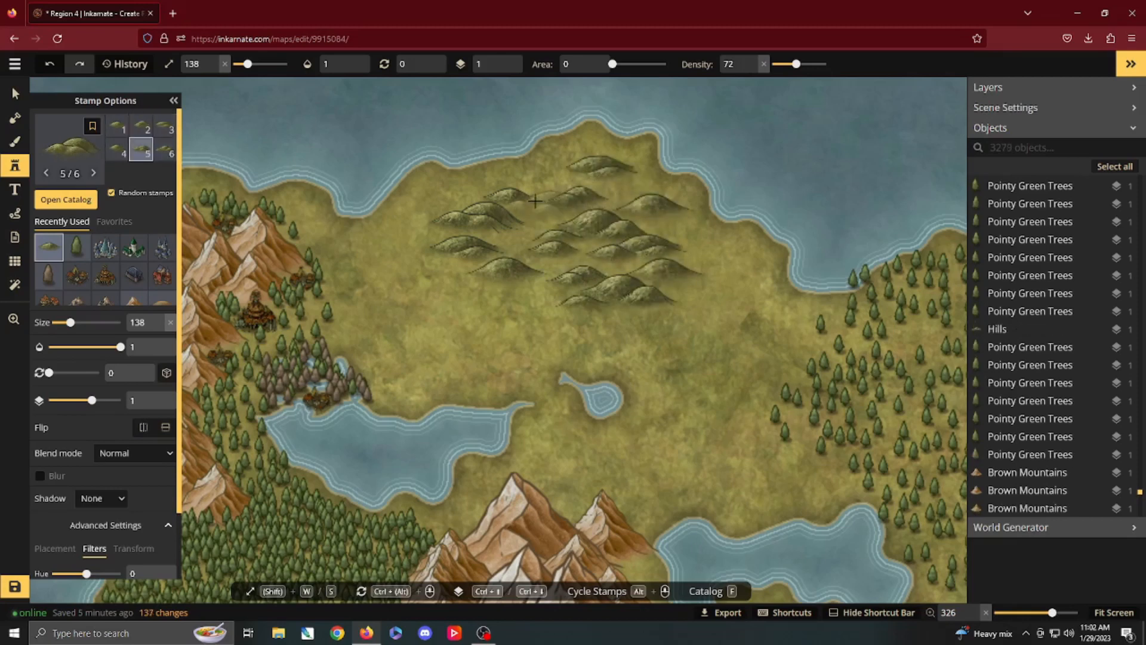
Step: Switch to the Green Mountains stamp from the catalog and set its hue to 19
{"action": "left_click", "coordinate": [71, 206]}
{"action": "scroll", "coordinate": [472, 373], "scroll_direction": "down", "scroll_amount": 10}
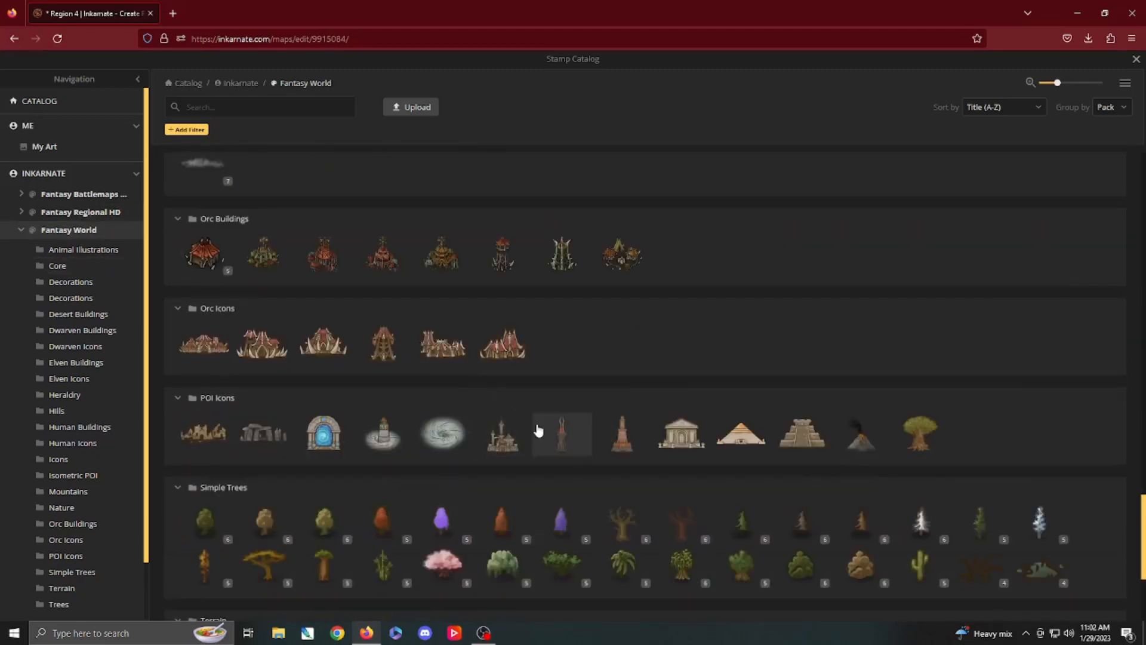
{"action": "scroll", "coordinate": [538, 432], "scroll_direction": "up", "scroll_amount": 6}
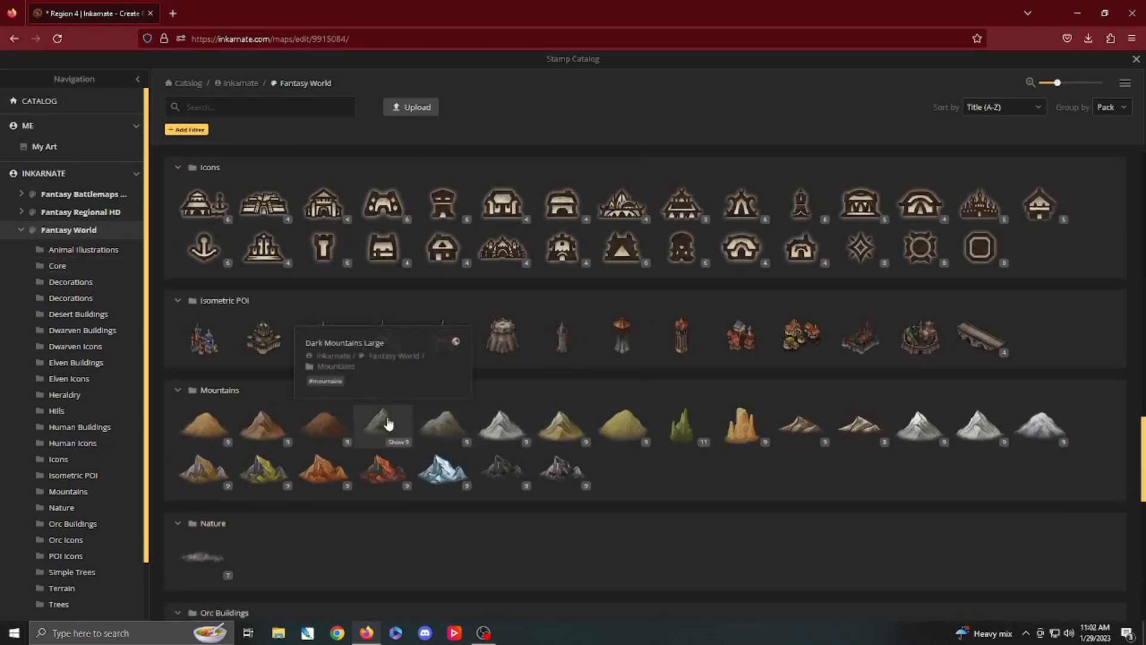
{"action": "scroll", "coordinate": [394, 422], "scroll_direction": "up", "scroll_amount": 15}
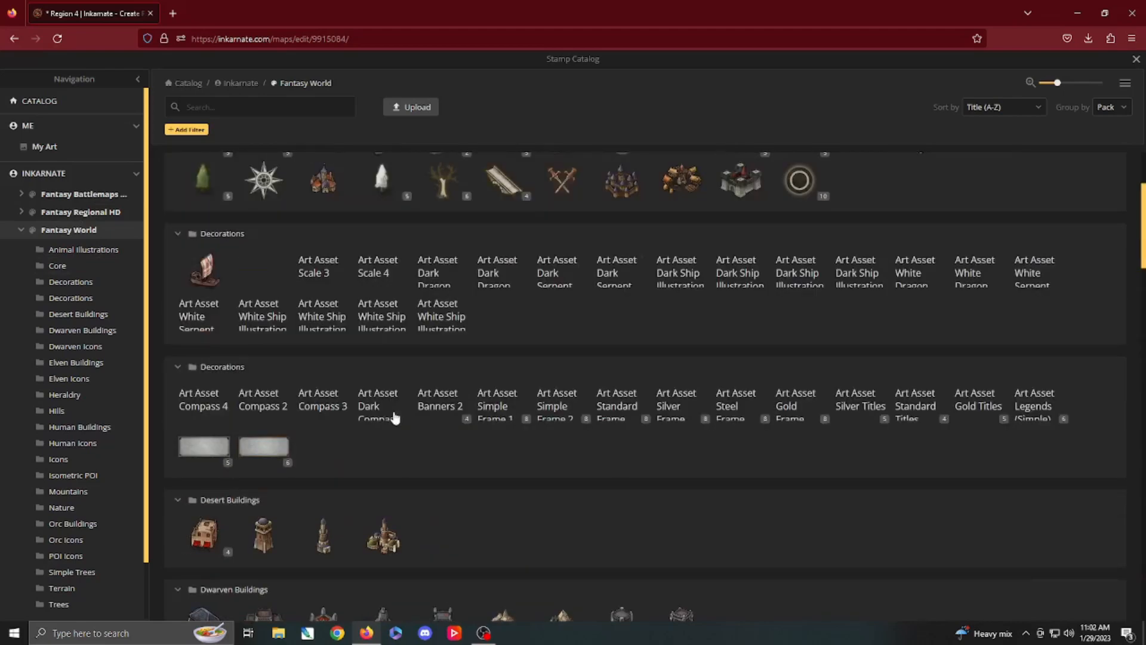
{"action": "scroll", "coordinate": [450, 364], "scroll_direction": "down", "scroll_amount": 15}
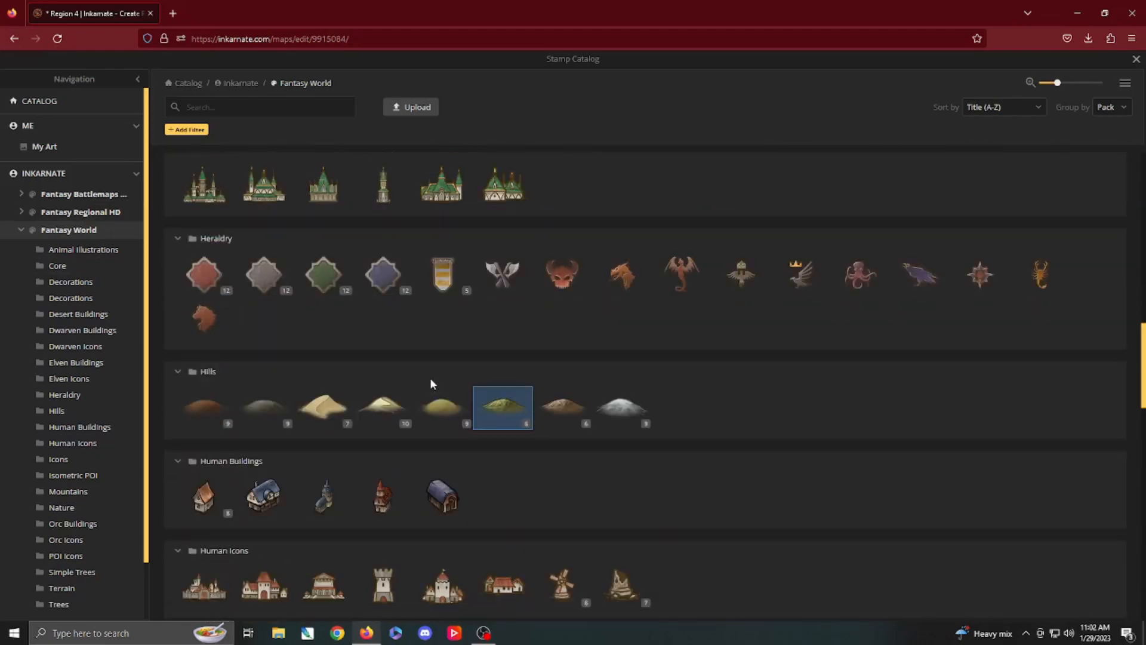
{"action": "scroll", "coordinate": [449, 388], "scroll_direction": "down", "scroll_amount": 4}
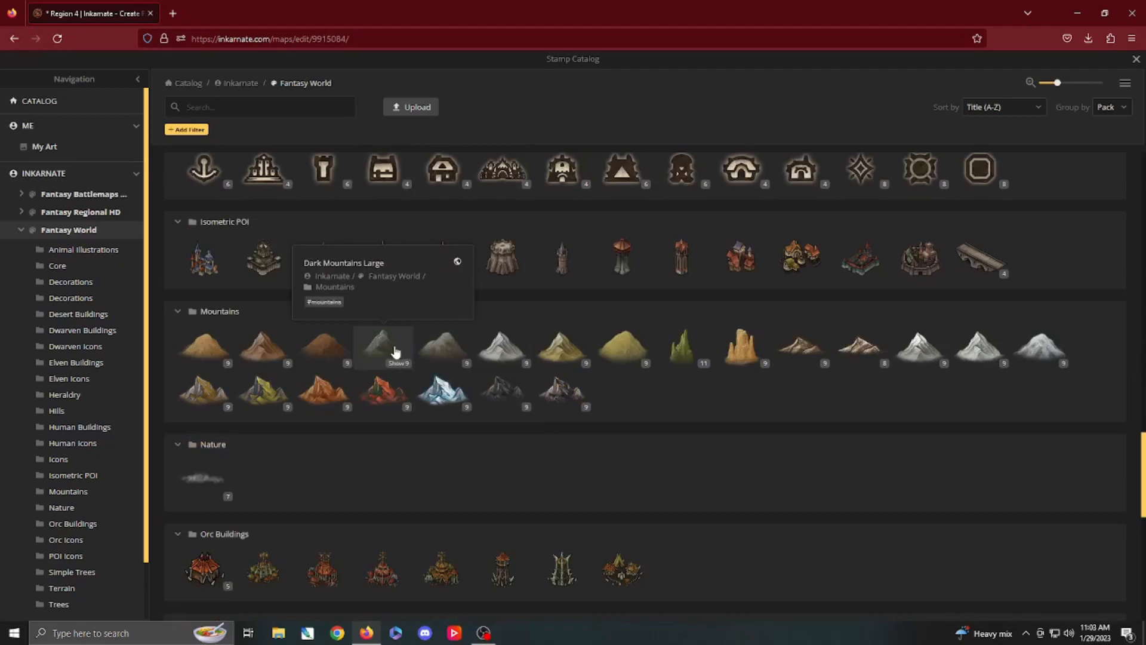
{"action": "left_click", "coordinate": [561, 350]}
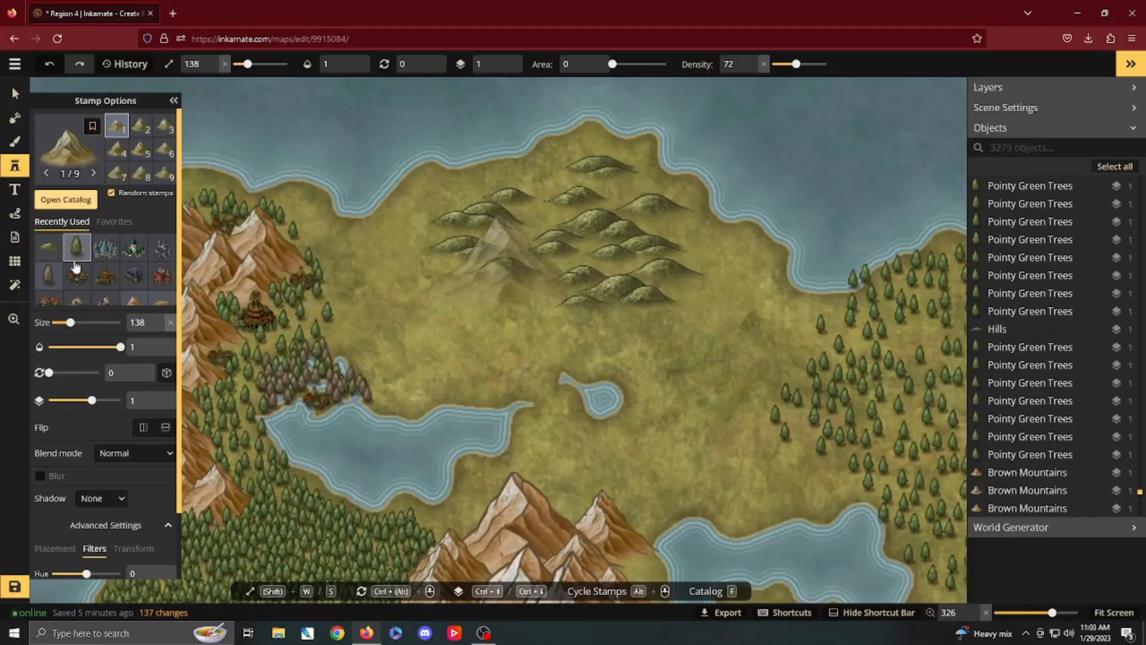
{"action": "scroll", "coordinate": [100, 486], "scroll_direction": "down", "scroll_amount": 2}
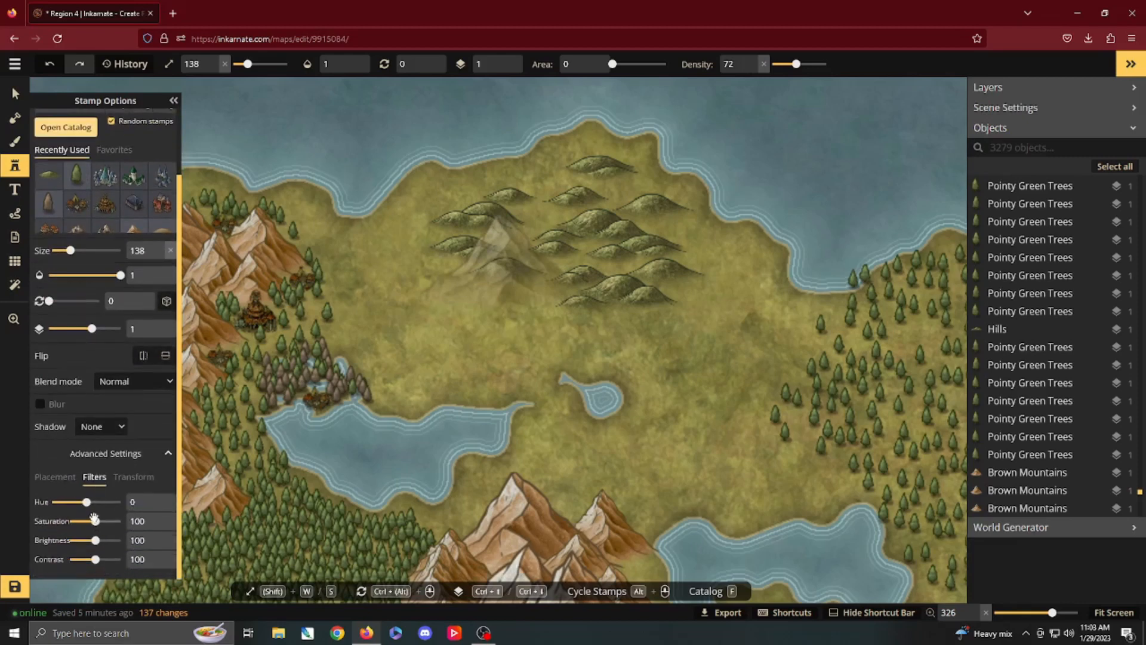
{"action": "left_click_drag", "start_coordinate": [85, 501], "coordinate": [88, 502]}
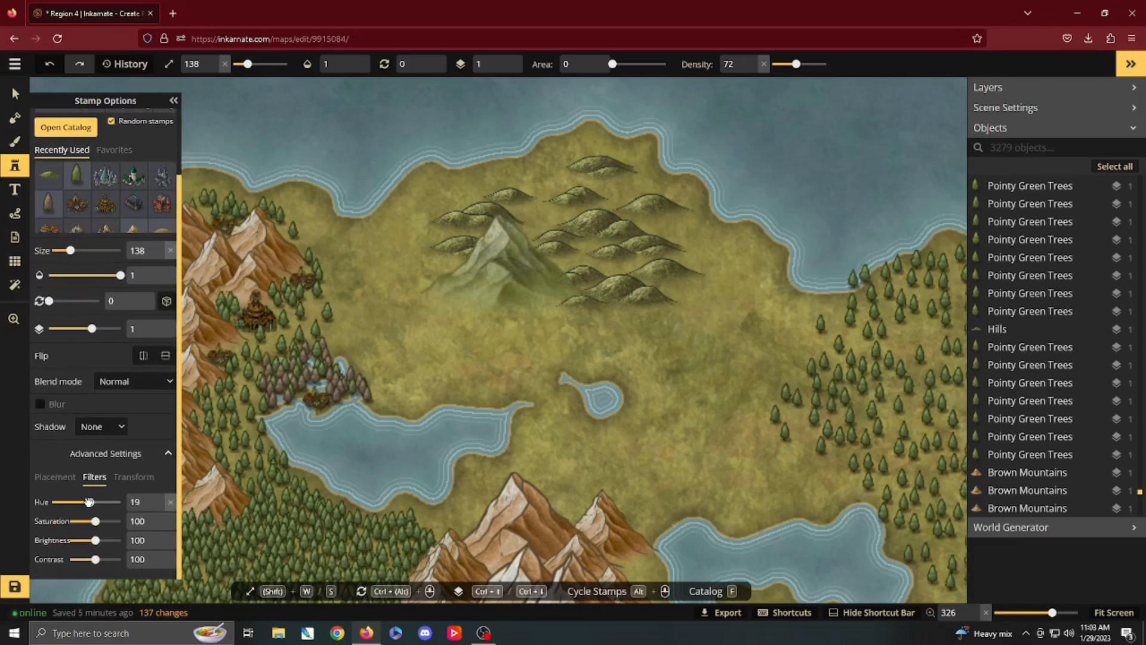
Step: Place two large Green Mountains at size 138 over the northern hills and three progressively smaller ones beside and in front of them
{"action": "left_click", "coordinate": [558, 248]}
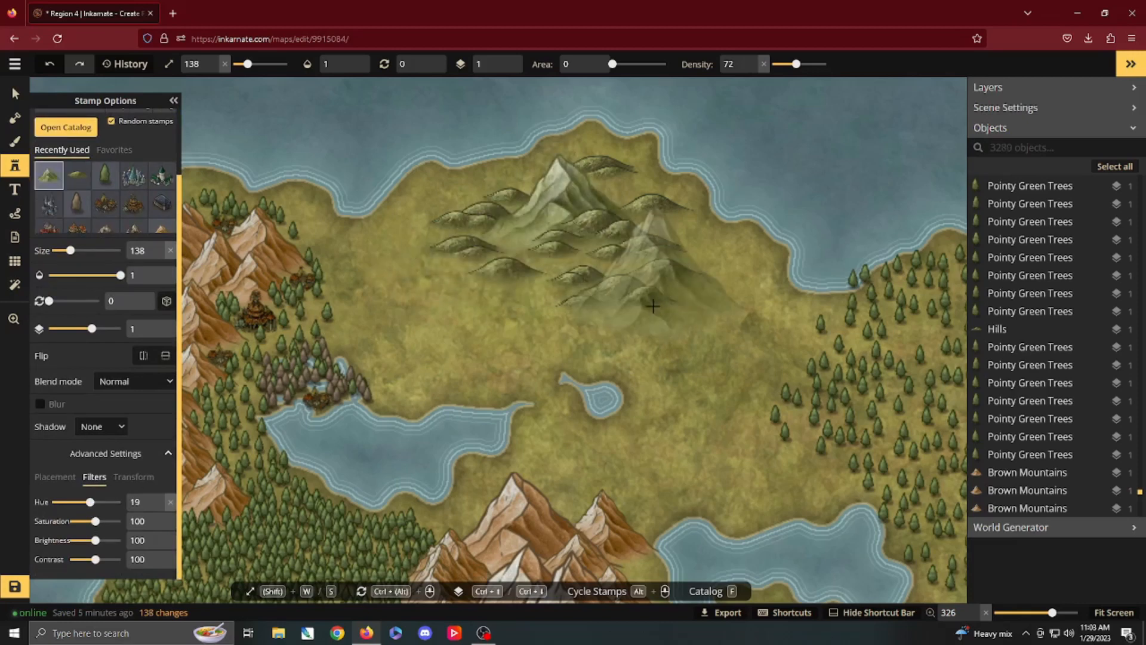
{"action": "left_click", "coordinate": [660, 257]}
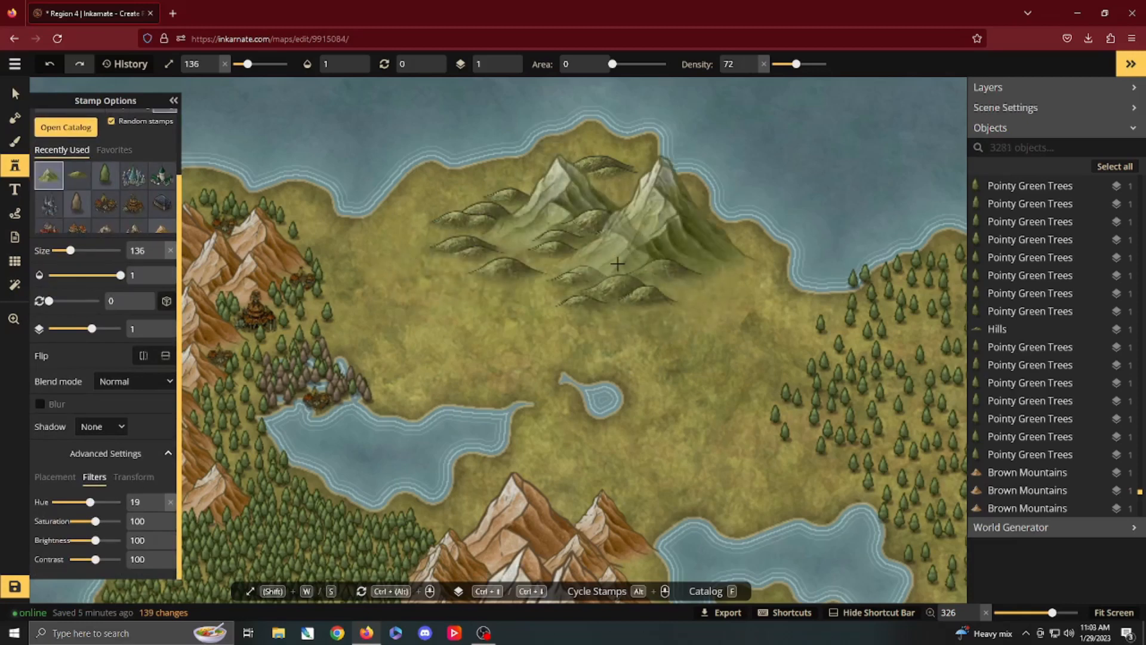
{"action": "key", "text": "s"}
{"action": "key", "text": "s"}
{"action": "key", "text": "s"}
{"action": "key", "text": "s"}
{"action": "key", "text": "s"}
{"action": "key", "text": "s"}
{"action": "left_click", "coordinate": [517, 242]}
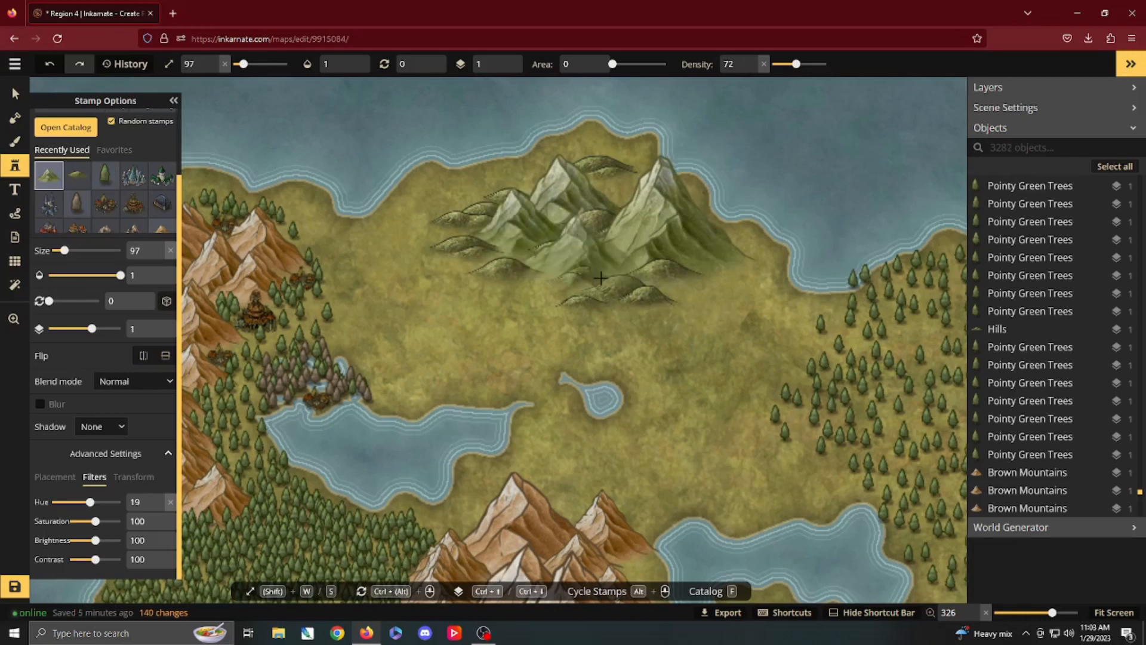
{"action": "left_click", "coordinate": [580, 266]}
Step: Fill in the southern, western and northern edges of the green range with Green Mountains at about size 75
{"action": "key", "text": "s"}
{"action": "key", "text": "s"}
{"action": "left_click", "coordinate": [711, 276]}
{"action": "key", "text": "s"}
{"action": "key", "text": "s"}
{"action": "key", "text": "s"}
{"action": "key", "text": "s"}
{"action": "key", "text": "s"}
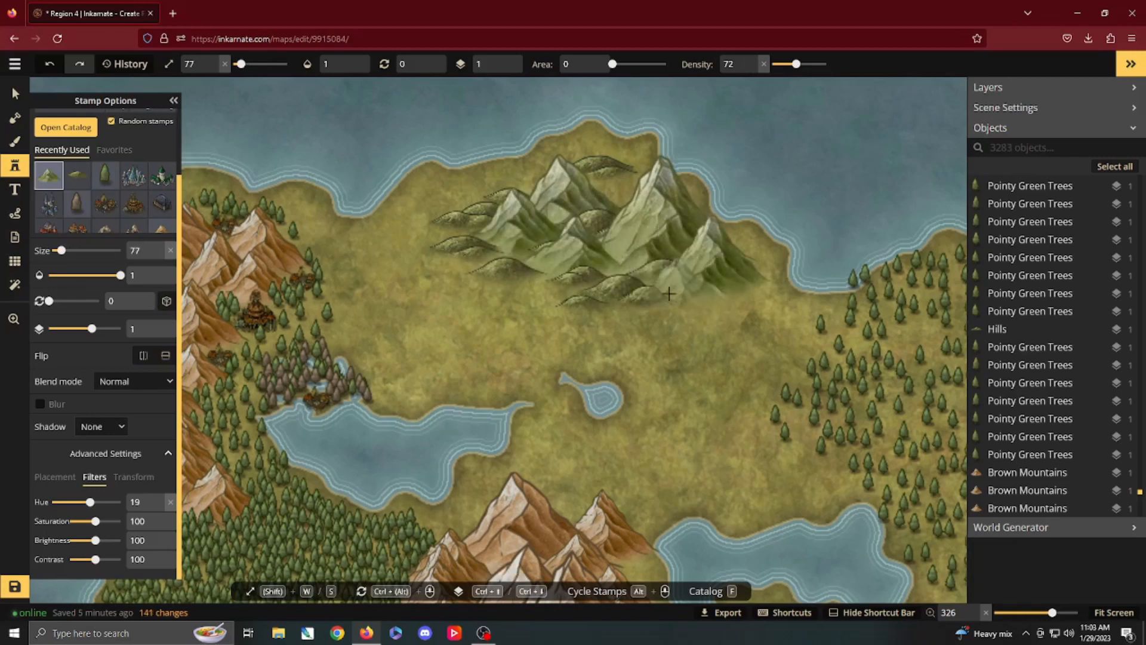
{"action": "left_click", "coordinate": [675, 292]}
{"action": "left_click", "coordinate": [562, 286]}
{"action": "left_click", "coordinate": [486, 232]}
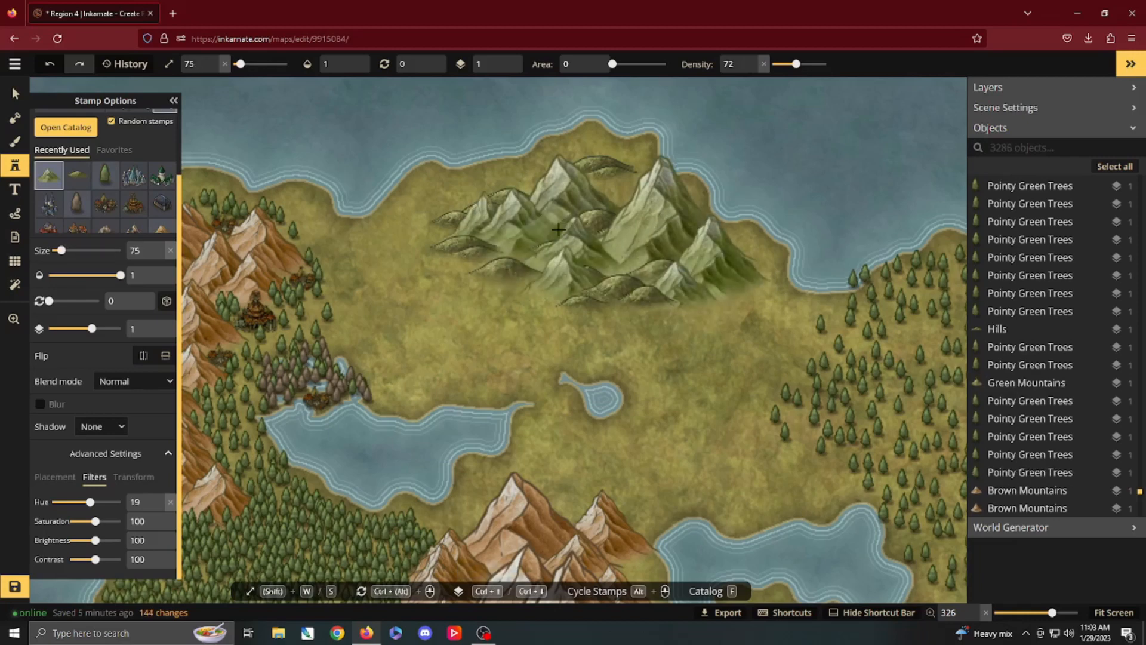
{"action": "left_click", "coordinate": [541, 197]}
{"action": "left_click", "coordinate": [644, 197]}
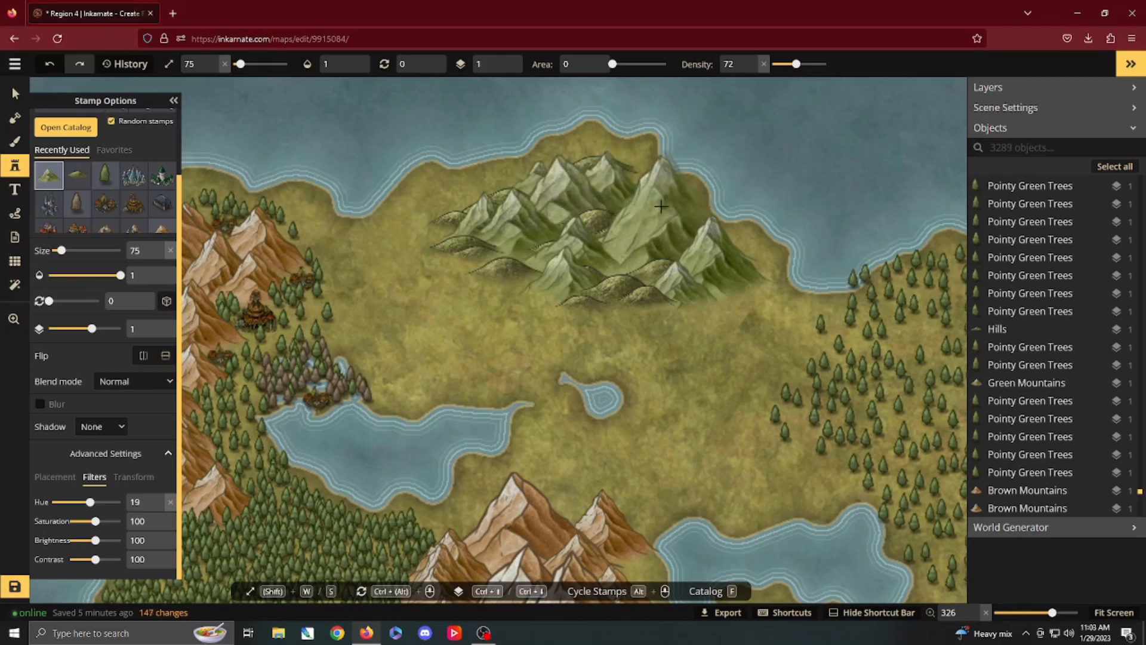
{"action": "left_click", "coordinate": [652, 199]}
Step: Extend the green range from its southwestern foot with Green Mountains reduced to about size 63
{"action": "key", "text": "s"}
{"action": "key", "text": "s"}
{"action": "key", "text": "s"}
{"action": "key", "text": "s"}
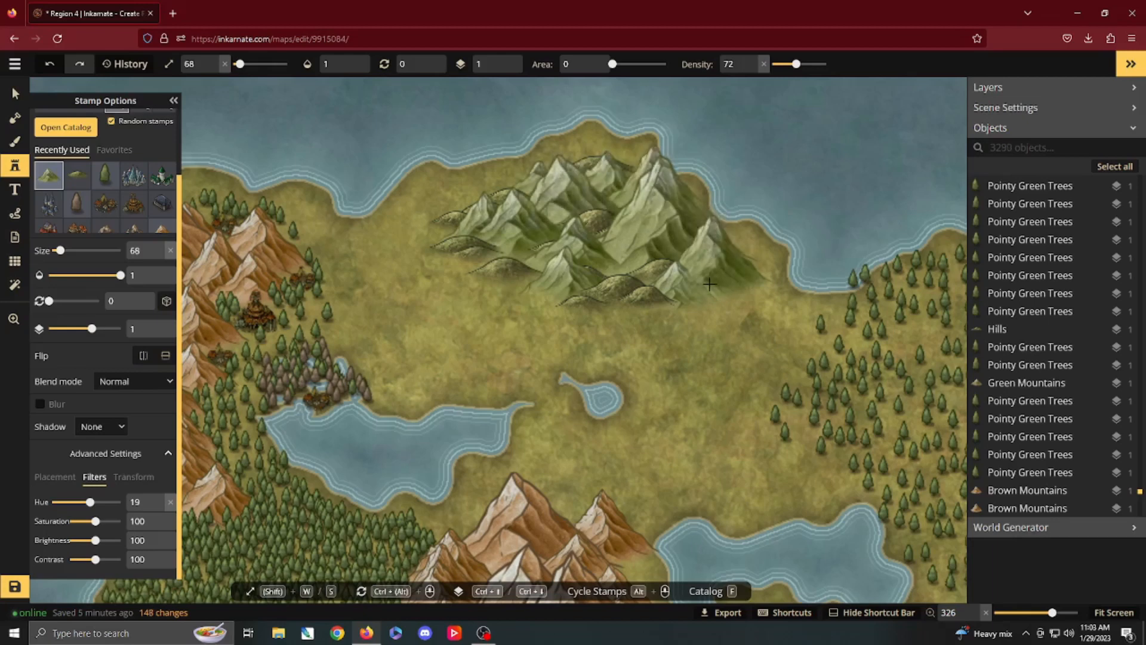
{"action": "left_click", "coordinate": [535, 304]}
{"action": "left_click", "coordinate": [524, 327]}
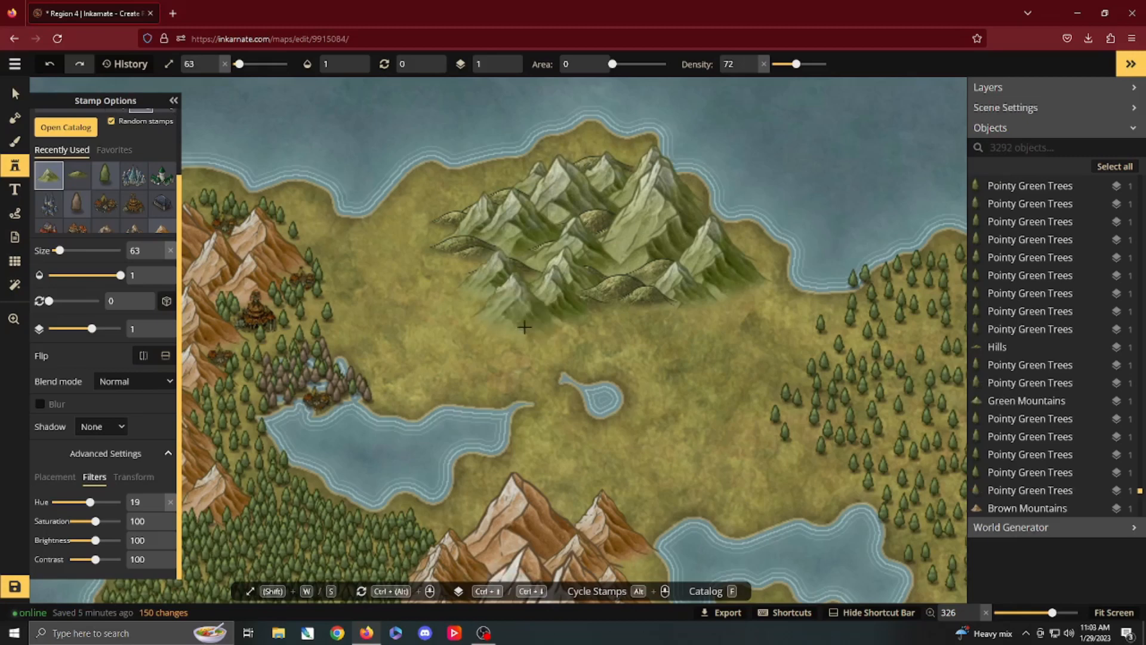
{"action": "left_click", "coordinate": [518, 343]}
Step: Continue the mountain chain south toward the western lake with Green Mountains reduced to about size 55
{"action": "key", "text": "s"}
{"action": "key", "text": "s"}
{"action": "key", "text": "s"}
{"action": "key", "text": "s"}
{"action": "key", "text": "s"}
{"action": "left_click", "coordinate": [521, 346]}
{"action": "left_click", "coordinate": [514, 350]}
{"action": "key", "text": "s"}
{"action": "left_click", "coordinate": [506, 355]}
{"action": "left_click", "coordinate": [502, 361]}
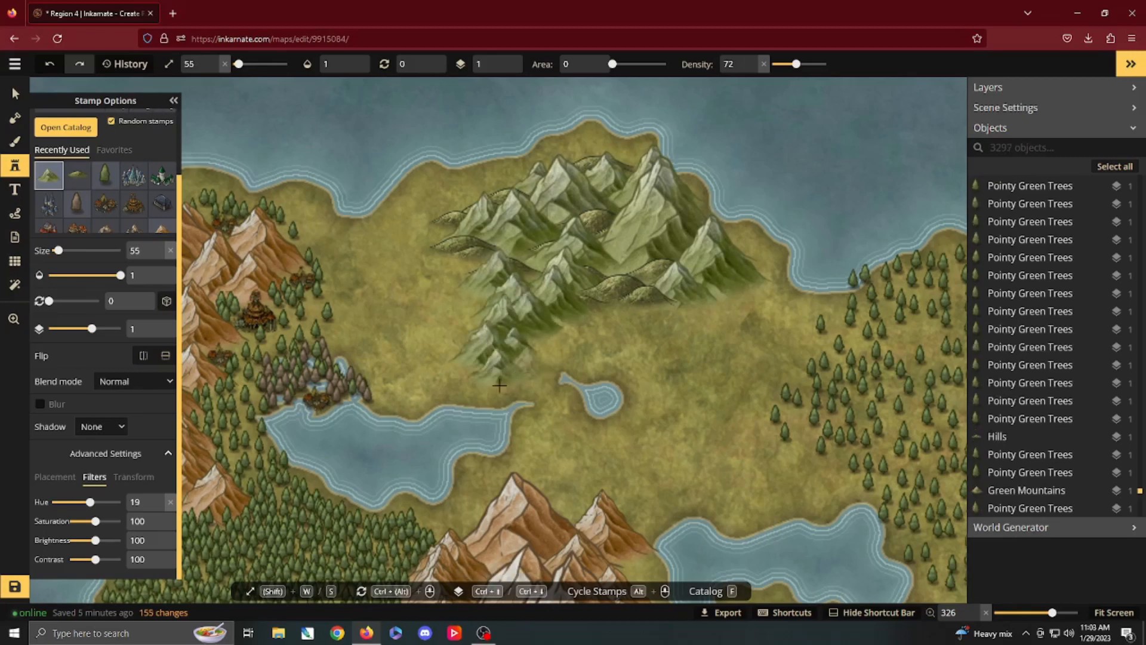
Step: Curve the chain southeast through the gap between the western lake and the small pond with Green Mountains at size 54
{"action": "left_click", "coordinate": [502, 388]}
{"action": "left_click", "coordinate": [513, 397]}
{"action": "key", "text": "s"}
{"action": "left_click", "coordinate": [527, 412]}
{"action": "left_click", "coordinate": [537, 433]}
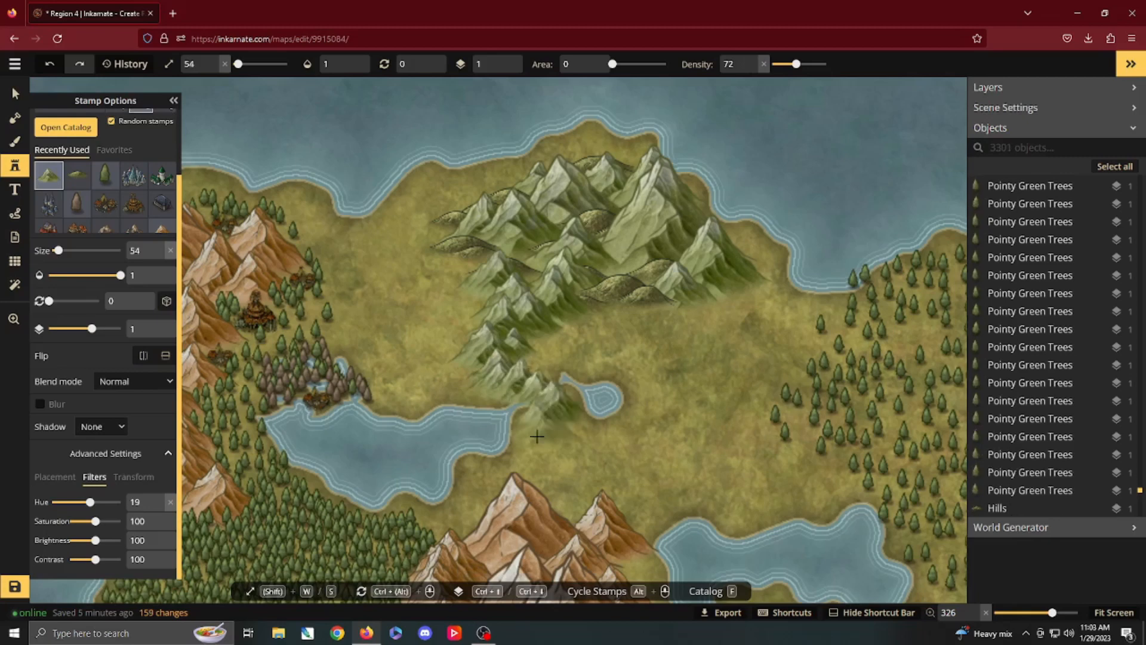
Step: Extend the green mountain chain south from the small pond until it meets the brown range, using Green Mountains at size 54
{"action": "left_click", "coordinate": [540, 435]}
{"action": "left_click", "coordinate": [542, 440]}
{"action": "left_click", "coordinate": [548, 447]}
{"action": "left_click_drag", "start_coordinate": [548, 448], "coordinate": [525, 357]}
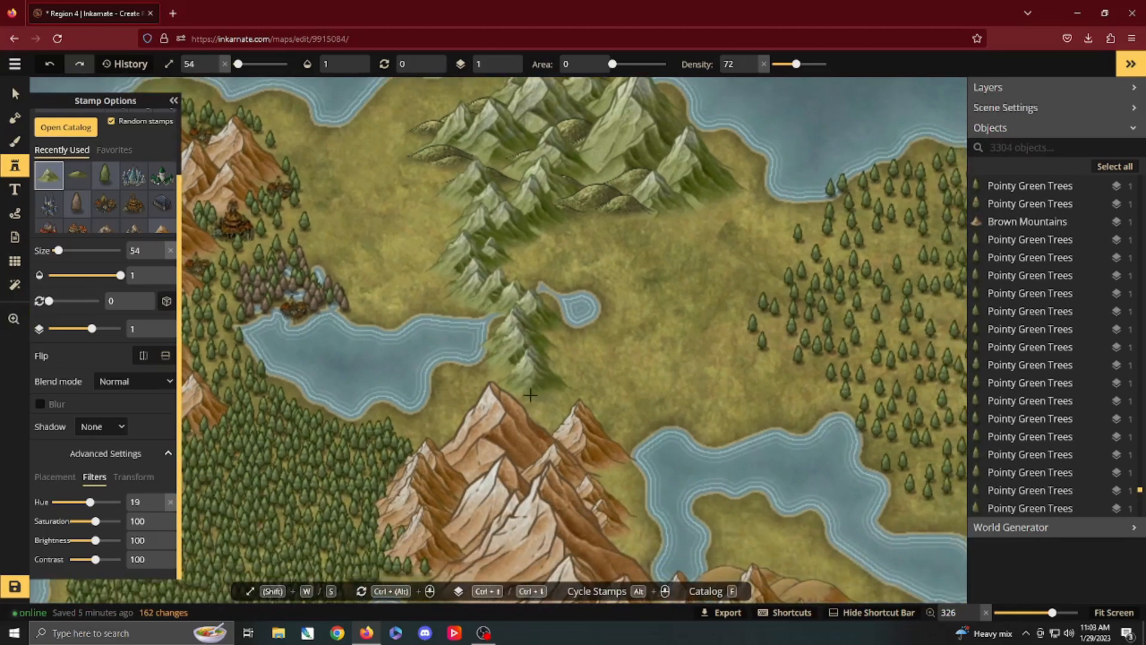
{"action": "left_click", "coordinate": [548, 422]}
{"action": "left_click", "coordinate": [552, 430]}
{"action": "left_click", "coordinate": [558, 440]}
Step: Blend size 54 Green Mountains into the gaps between the northernmost brown peaks and along their eastern flank
{"action": "left_click", "coordinate": [590, 467]}
{"action": "left_click", "coordinate": [535, 467]}
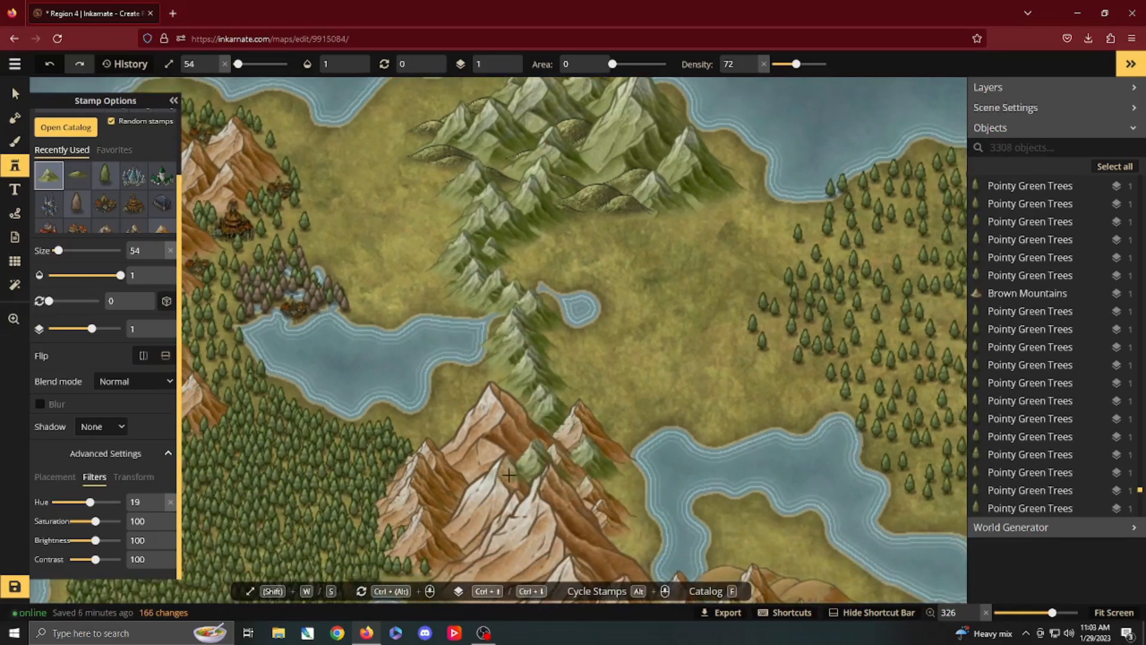
{"action": "left_click", "coordinate": [469, 479]}
{"action": "left_click", "coordinate": [467, 433]}
{"action": "left_click", "coordinate": [522, 409]}
{"action": "left_click", "coordinate": [547, 414]}
{"action": "left_click", "coordinate": [573, 404]}
{"action": "left_click_drag", "start_coordinate": [579, 466], "coordinate": [601, 369]}
{"action": "left_click", "coordinate": [626, 438]}
{"action": "left_click", "coordinate": [635, 445]}
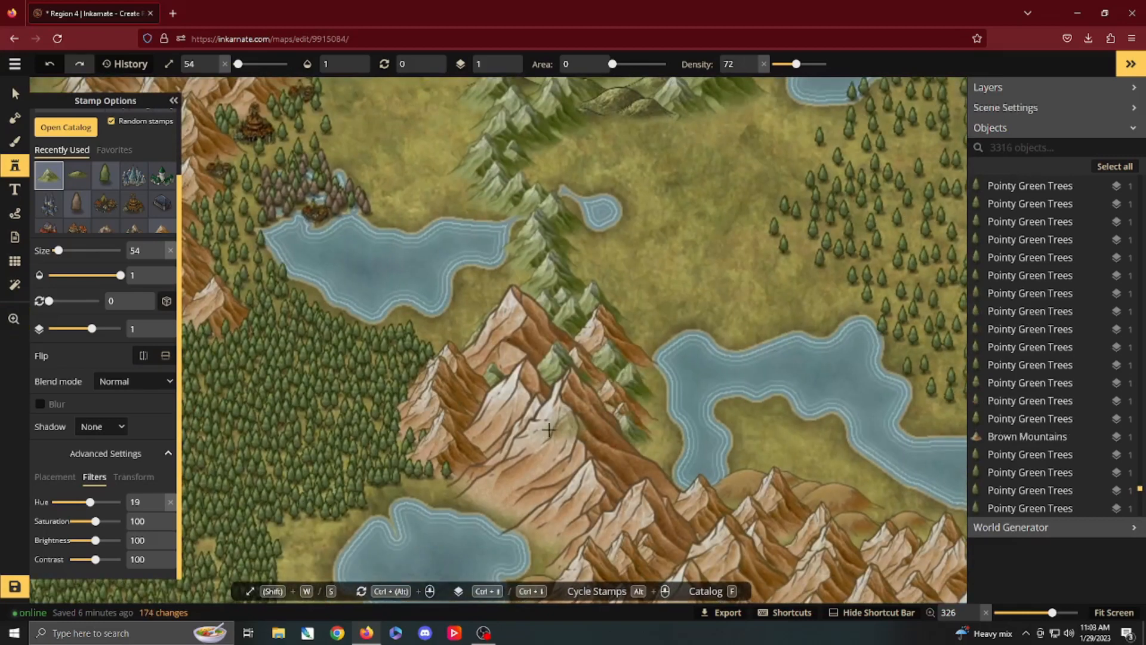
Step: Fill the valley between the northern brown peaks and the large brown ridge with more size 54 Green Mountains
{"action": "left_click", "coordinate": [499, 438]}
{"action": "left_click", "coordinate": [478, 449]}
{"action": "left_click", "coordinate": [473, 416]}
{"action": "left_click", "coordinate": [488, 391]}
{"action": "left_click", "coordinate": [521, 370]}
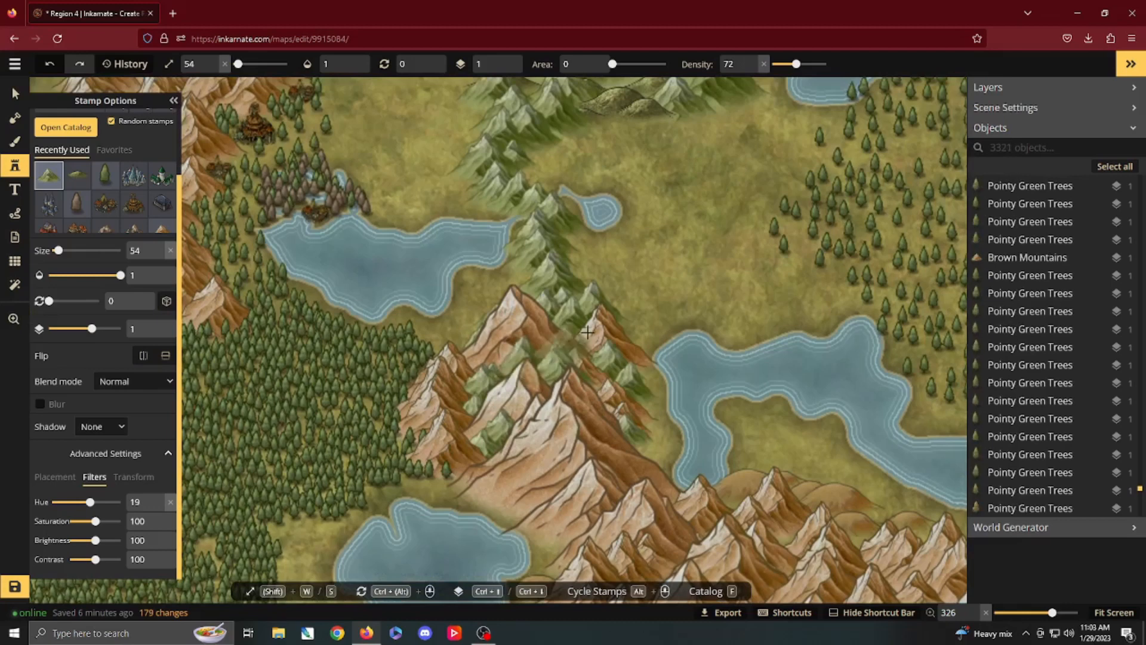
{"action": "left_click", "coordinate": [565, 353]}
Step: Place three Human Keep stamps at size 54: two along the coast north of the green range and one on its western side
{"action": "mouse_move", "coordinate": [624, 264]}
{"action": "left_mouse_down"}
{"action": "mouse_move", "coordinate": [581, 398]}
{"action": "mouse_move", "coordinate": [560, 528]}
{"action": "left_mouse_up"}
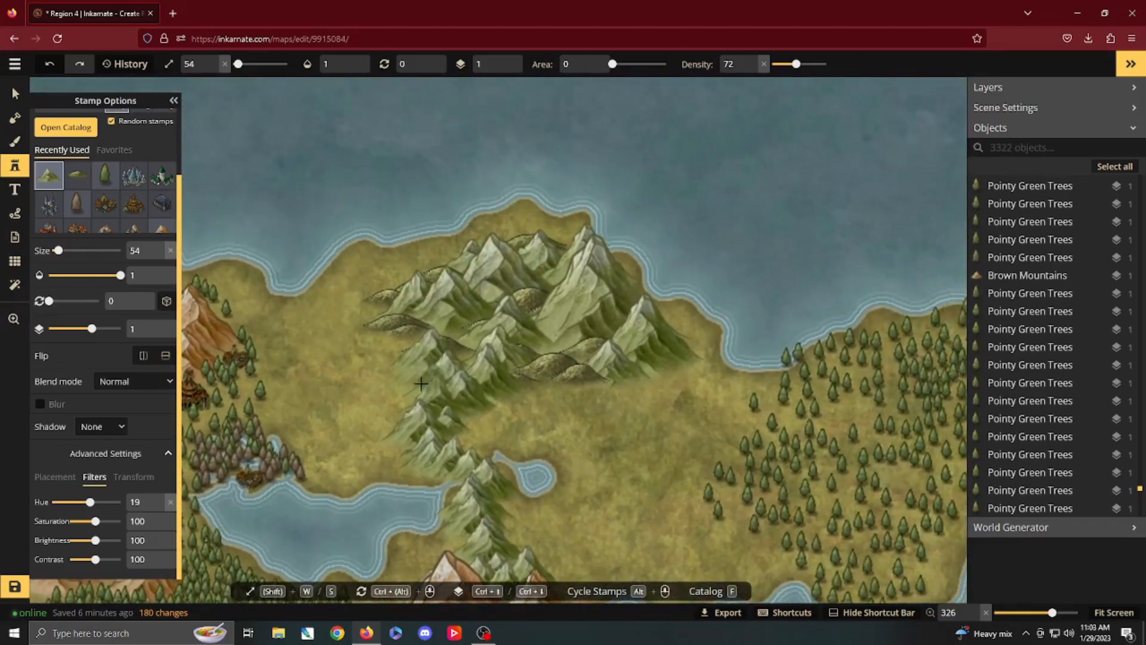
{"action": "left_click", "coordinate": [13, 169]}
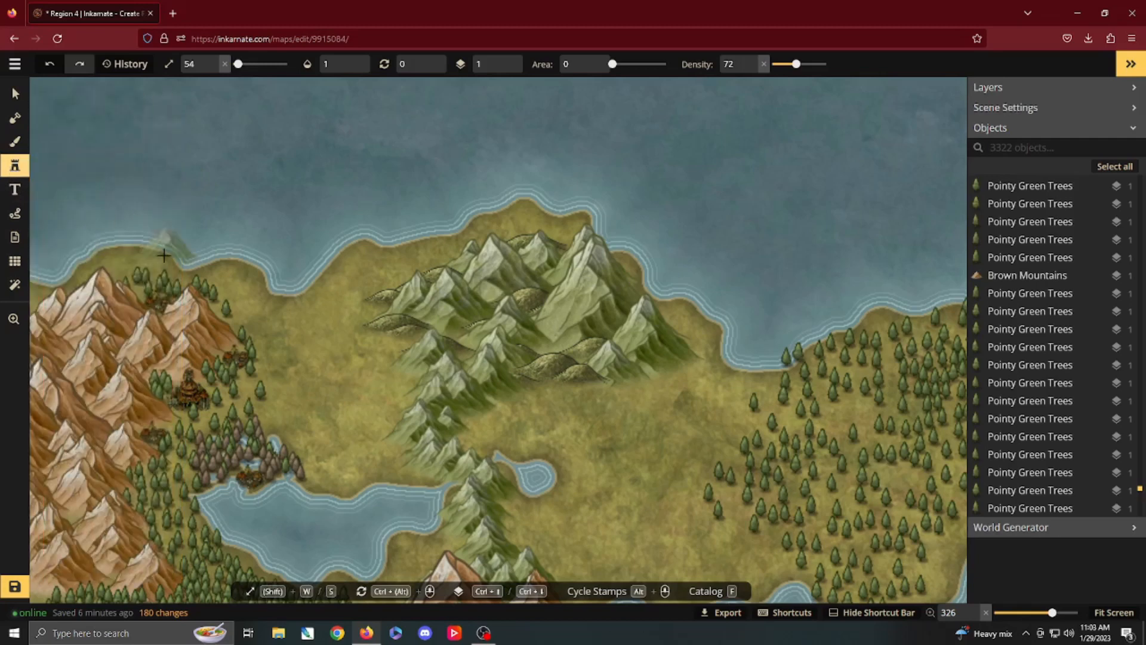
{"action": "left_click", "coordinate": [14, 169]}
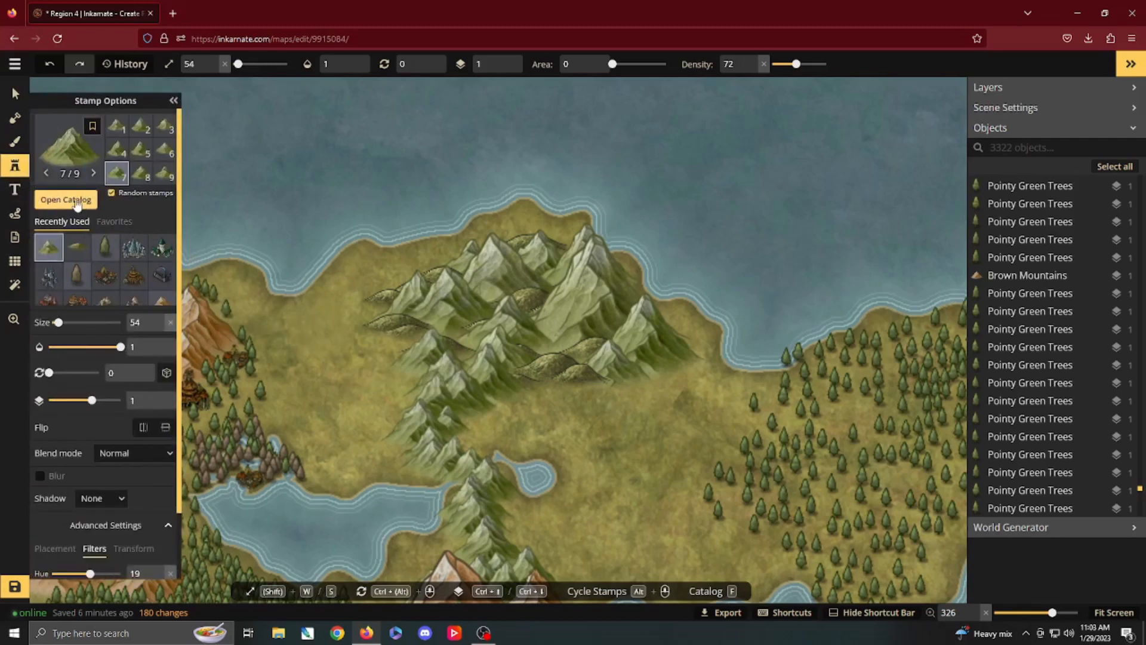
{"action": "key", "text": "f"}
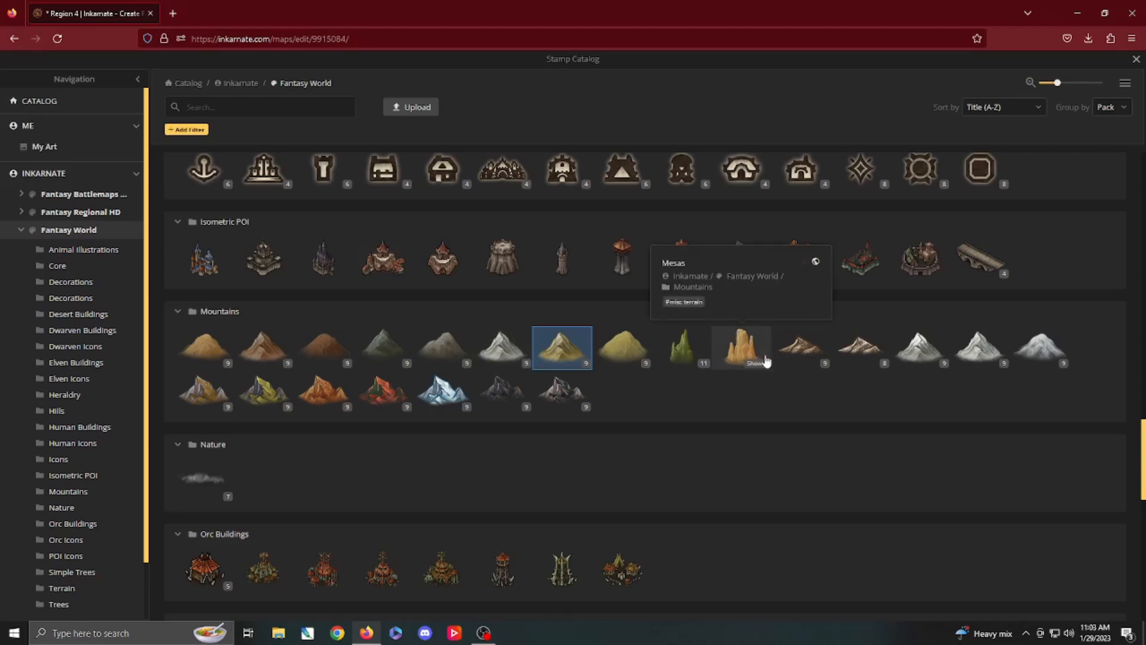
{"action": "left_click", "coordinate": [503, 261]}
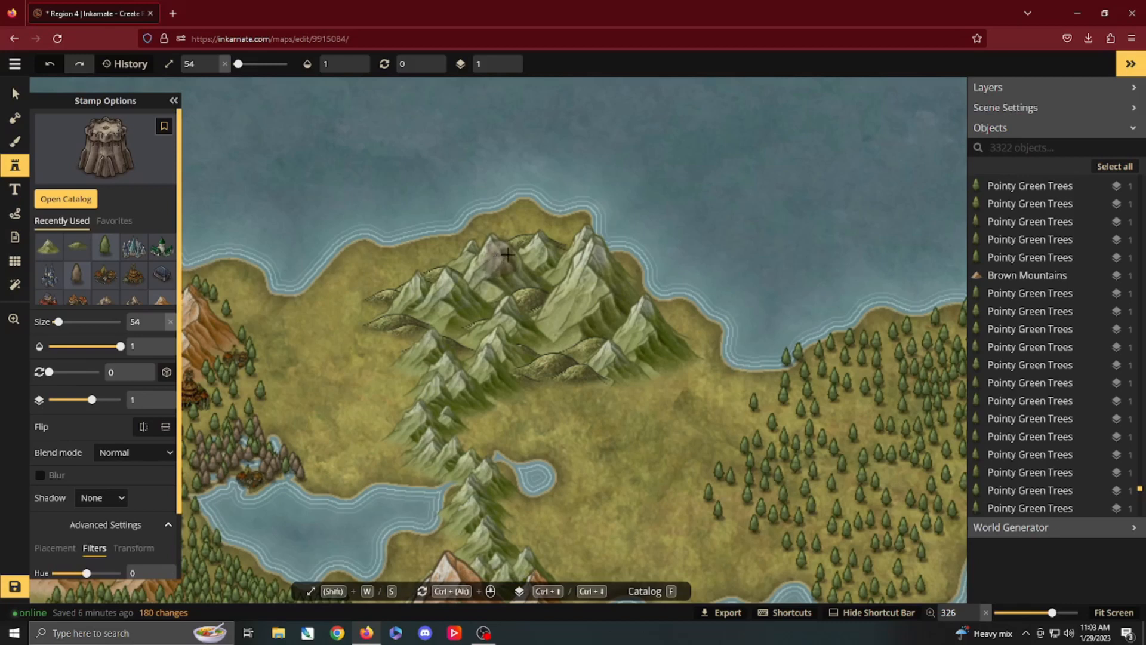
{"action": "left_click", "coordinate": [520, 214]}
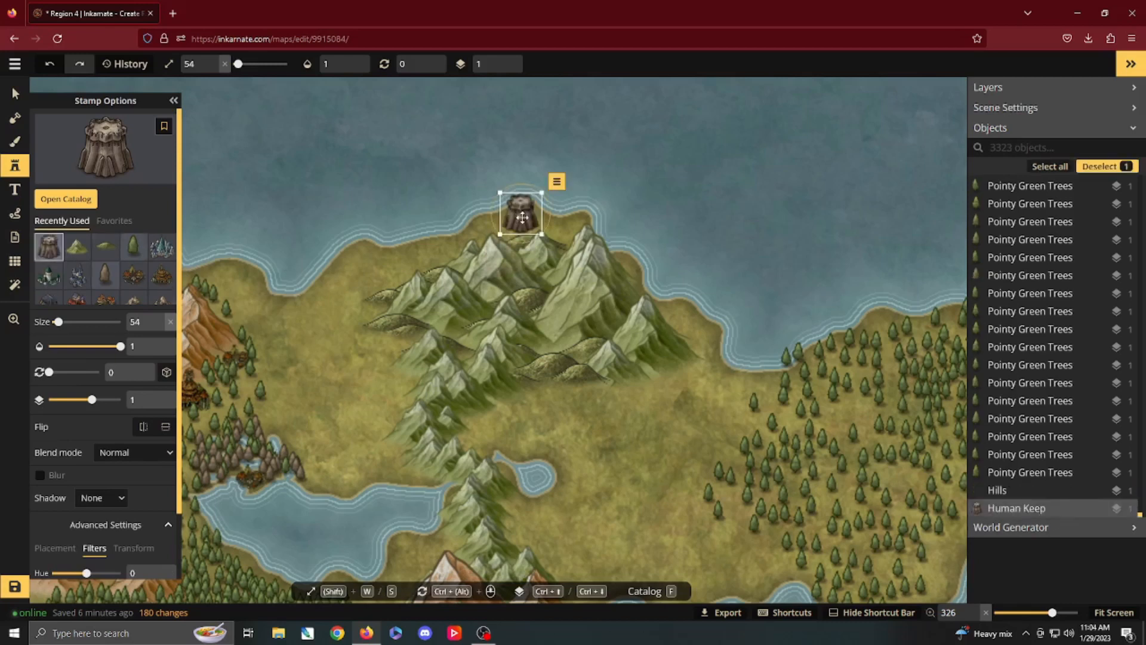
{"action": "left_click", "coordinate": [434, 240]}
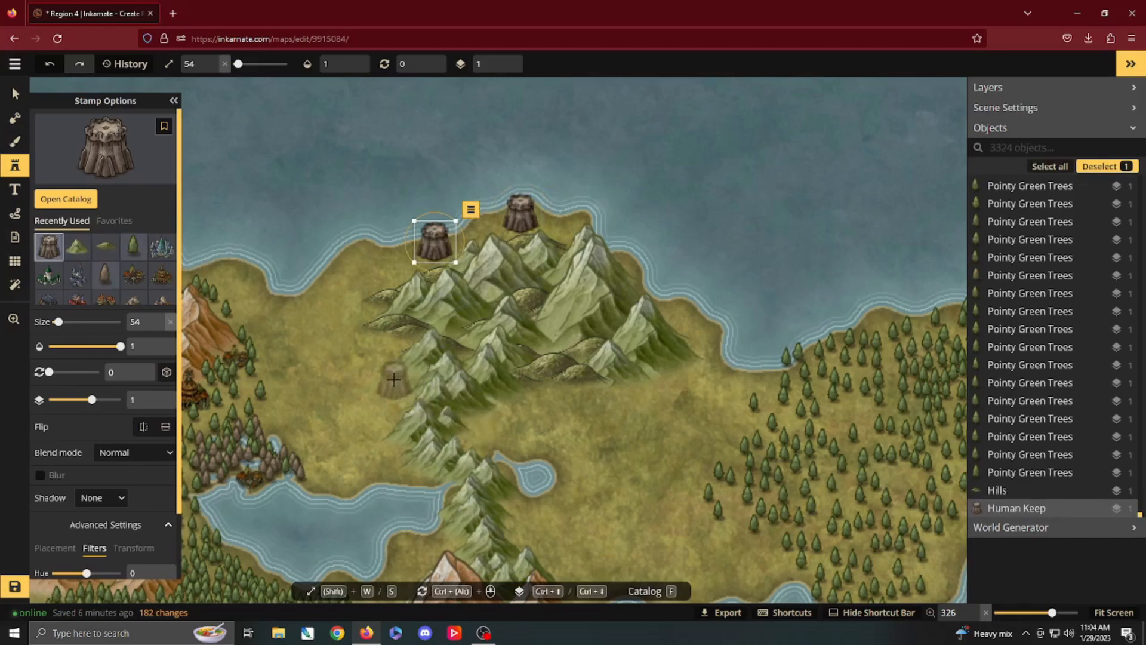
{"action": "left_click", "coordinate": [393, 380]}
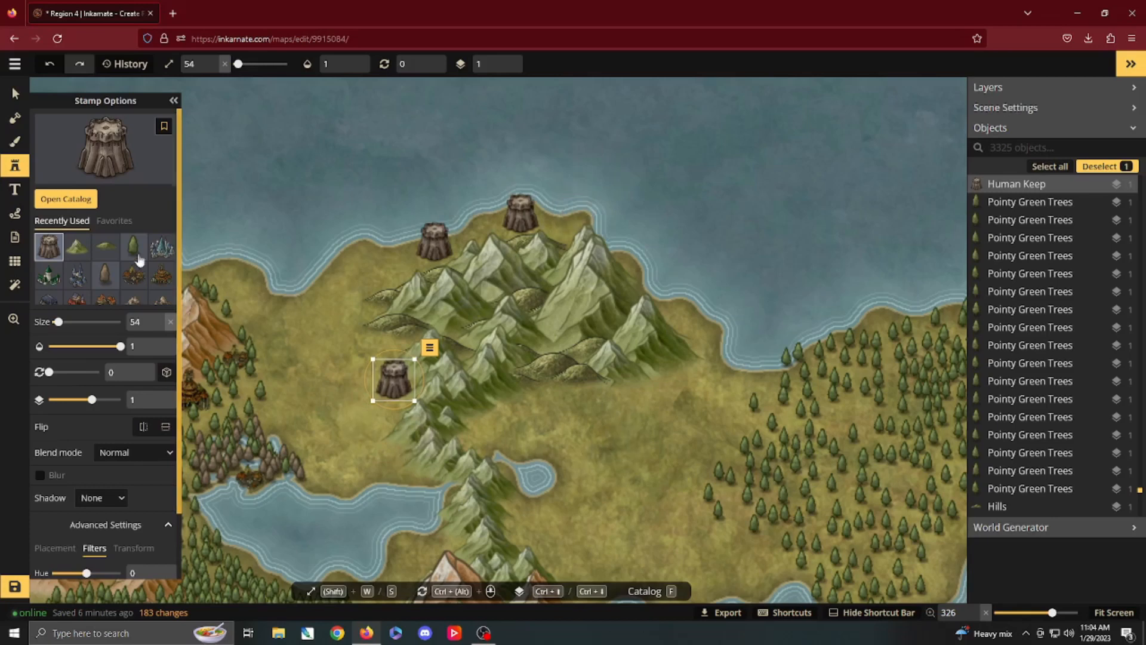
Step: Add Human Village 1 stamps at size 53 between the two coastal keeps and just north of the western keep
{"action": "left_click", "coordinate": [66, 199]}
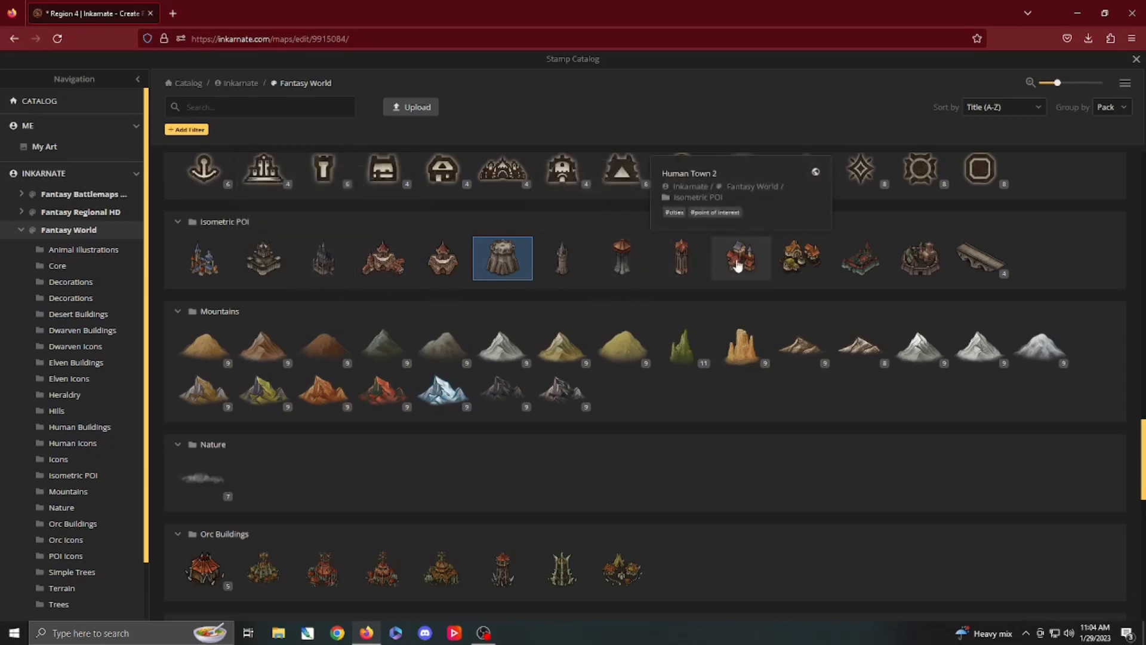
{"action": "left_click", "coordinate": [802, 255]}
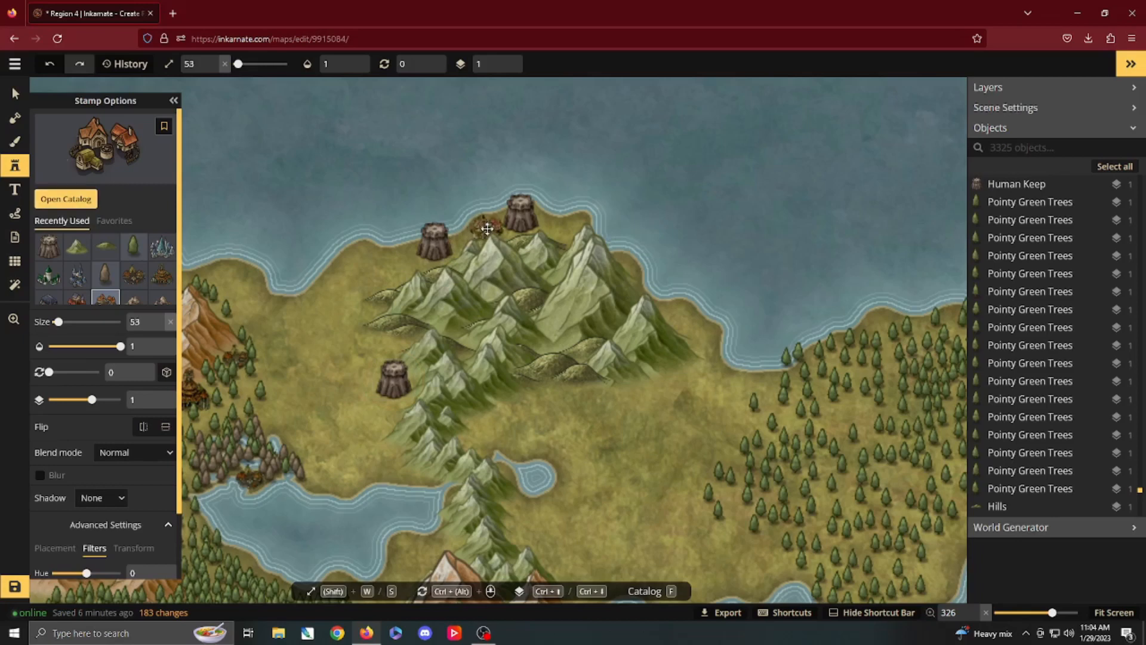
{"action": "left_click", "coordinate": [487, 229]}
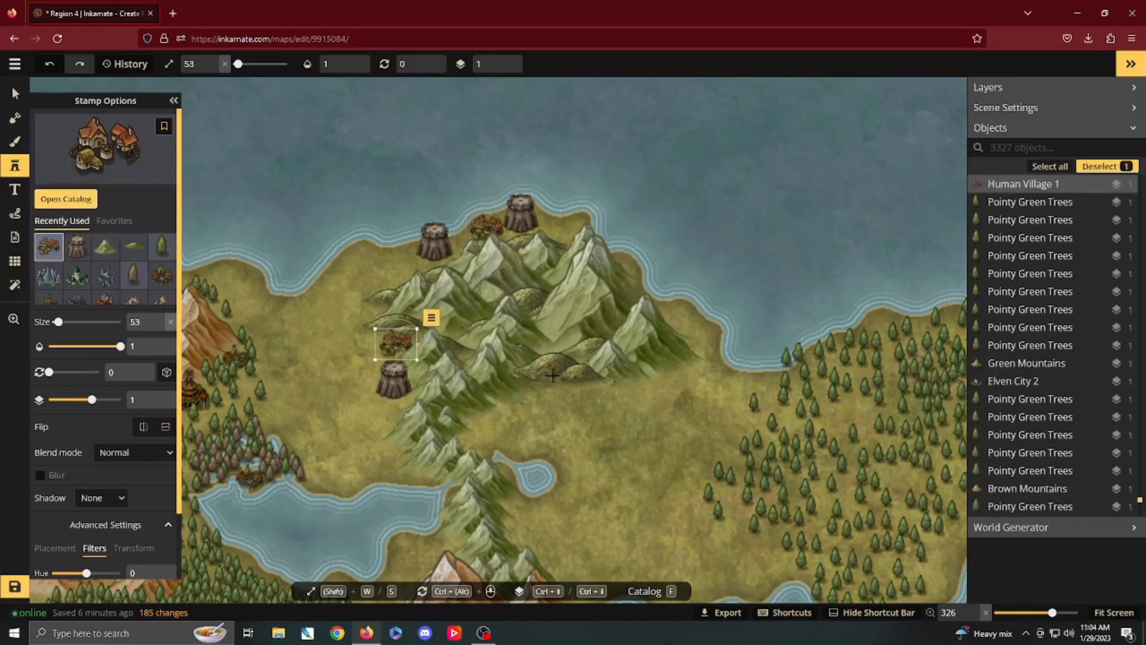
Step: Place a Fortified City 2 stamp at size 53 at the green range's southern foot, just north of the small pond
{"action": "key", "text": "f"}
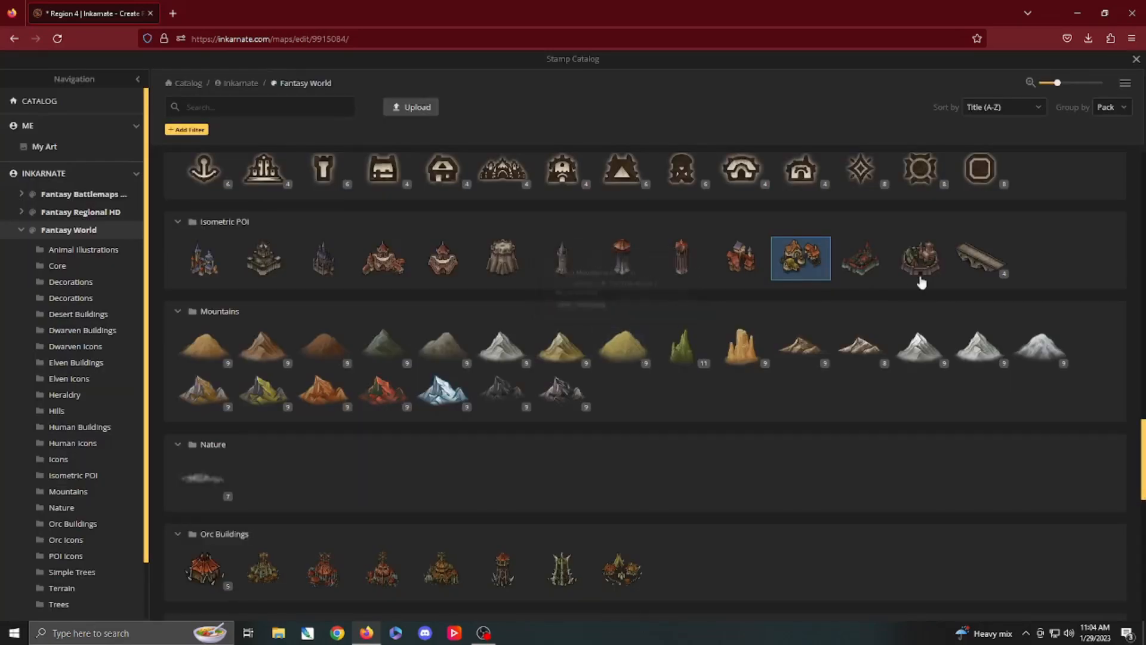
{"action": "left_click", "coordinate": [933, 260]}
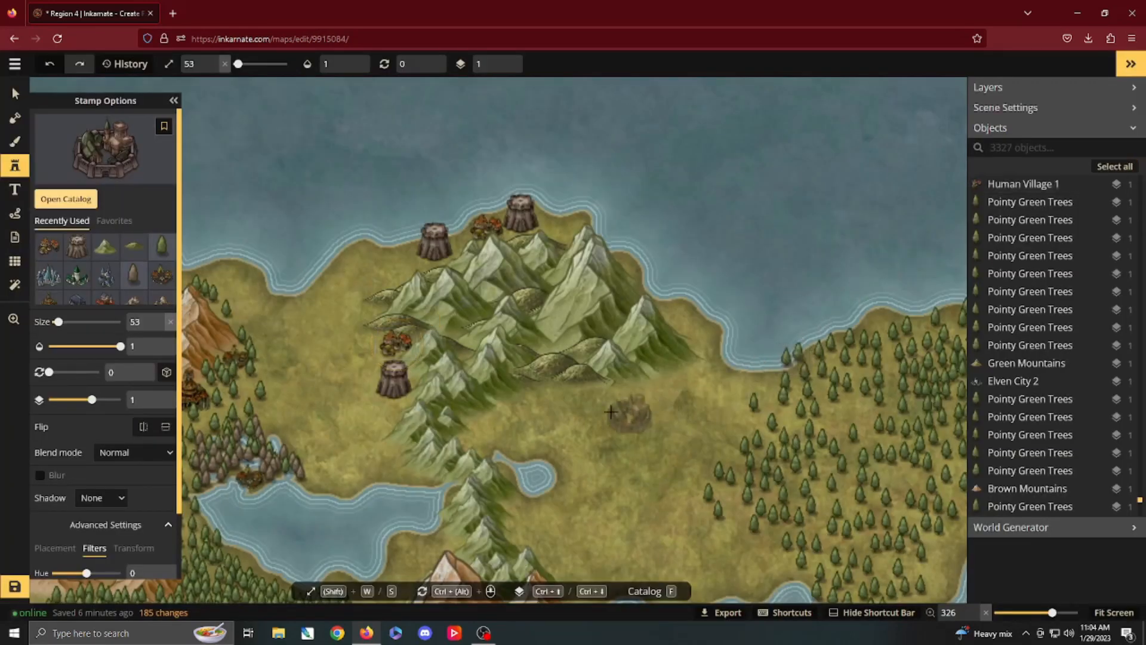
{"action": "left_click", "coordinate": [521, 405]}
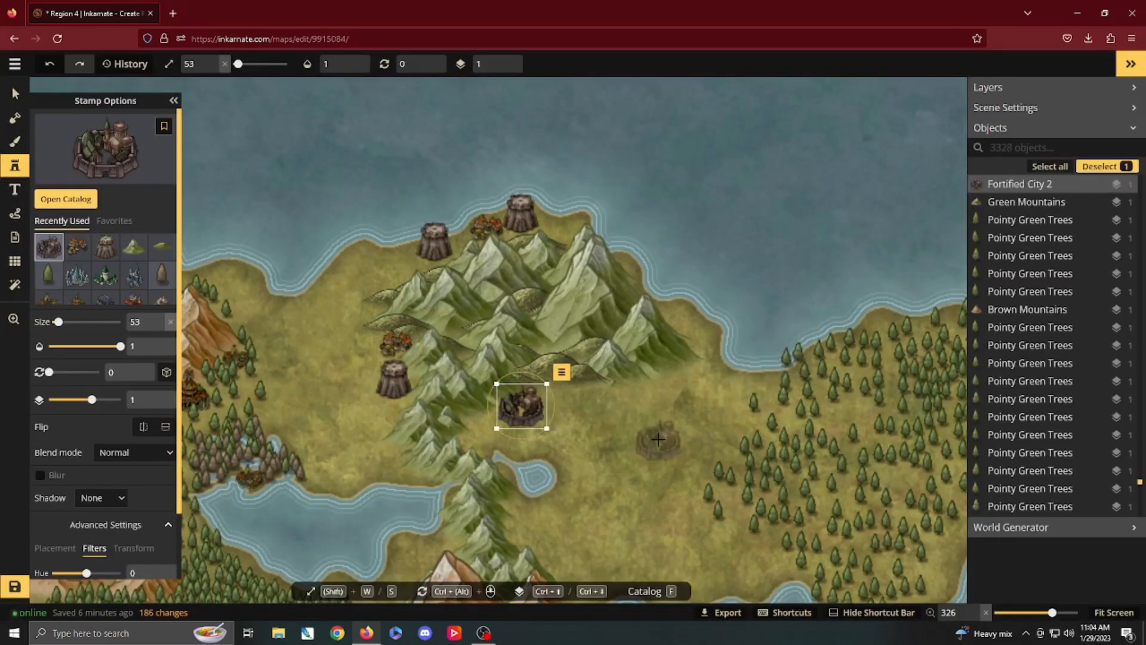
Step: Place a Human City 2 stamp at size 53 near the coast at the green range's eastern foot
{"action": "left_click", "coordinate": [66, 200]}
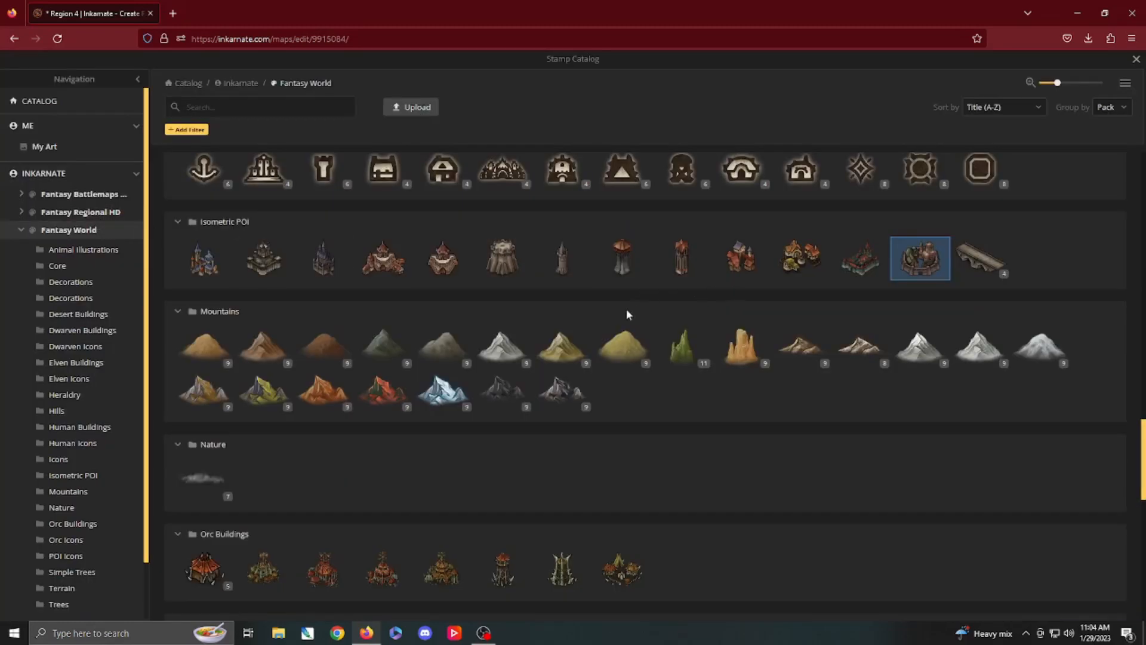
{"action": "left_click", "coordinate": [393, 263]}
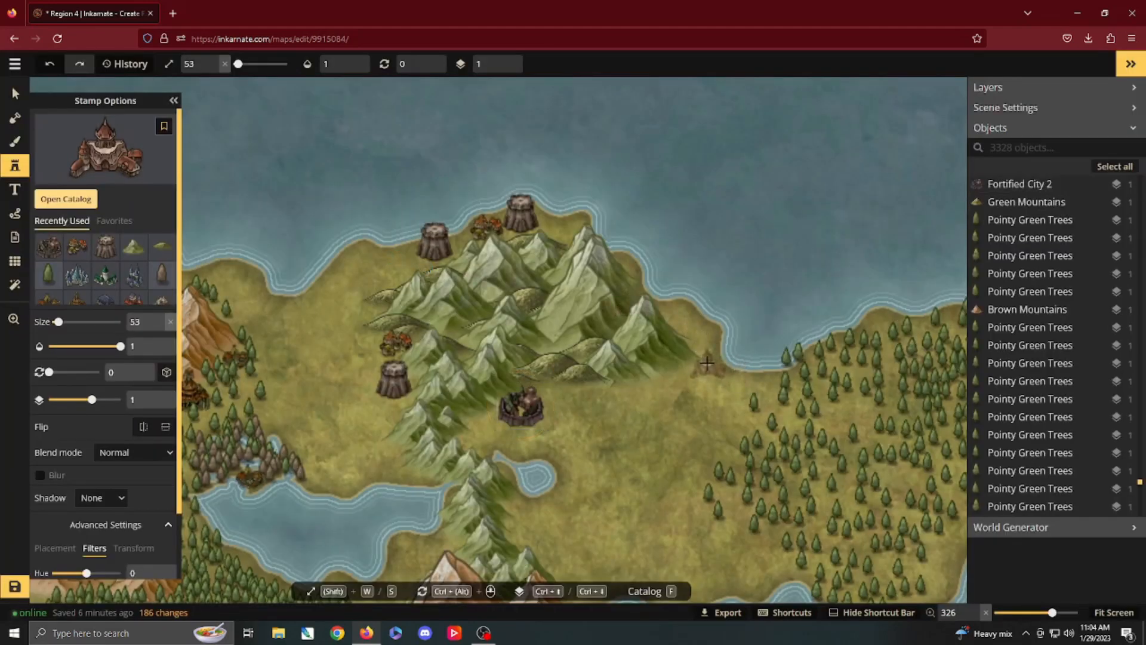
{"action": "left_click", "coordinate": [707, 363]}
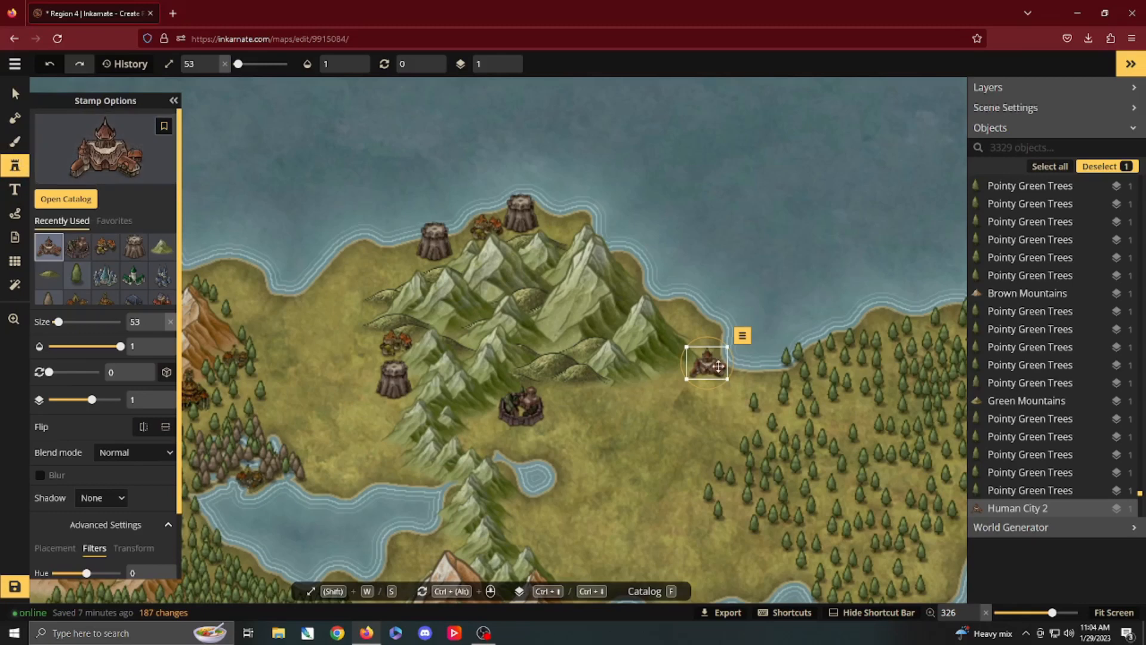
Step: Reuse the existing Pointy Green Trees at size 153 and plant them around the human city at the eastern foot of the range
{"action": "key", "text": "v"}
{"action": "left_click", "coordinate": [783, 396]}
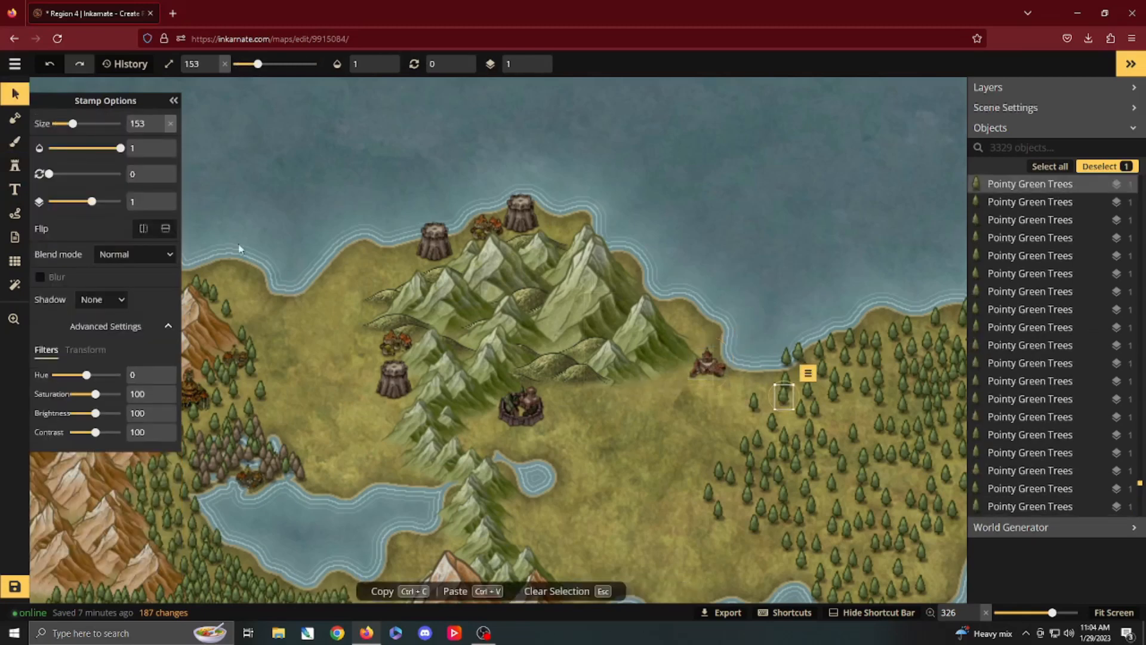
{"action": "left_click", "coordinate": [17, 168]}
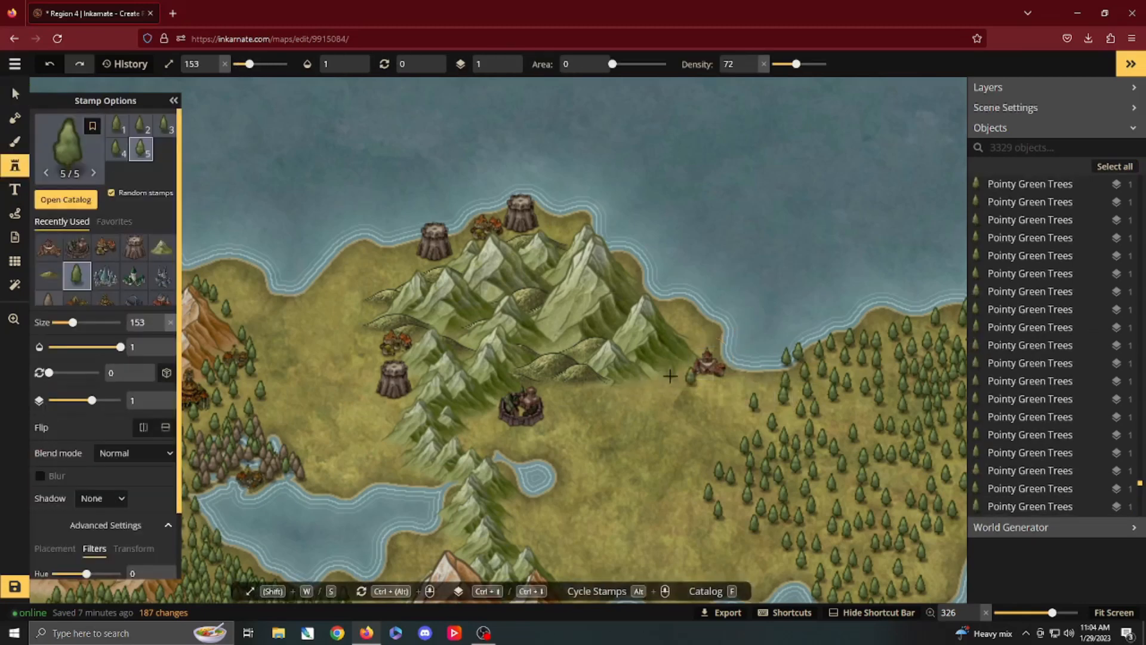
{"action": "left_click", "coordinate": [741, 384]}
{"action": "left_click", "coordinate": [699, 354]}
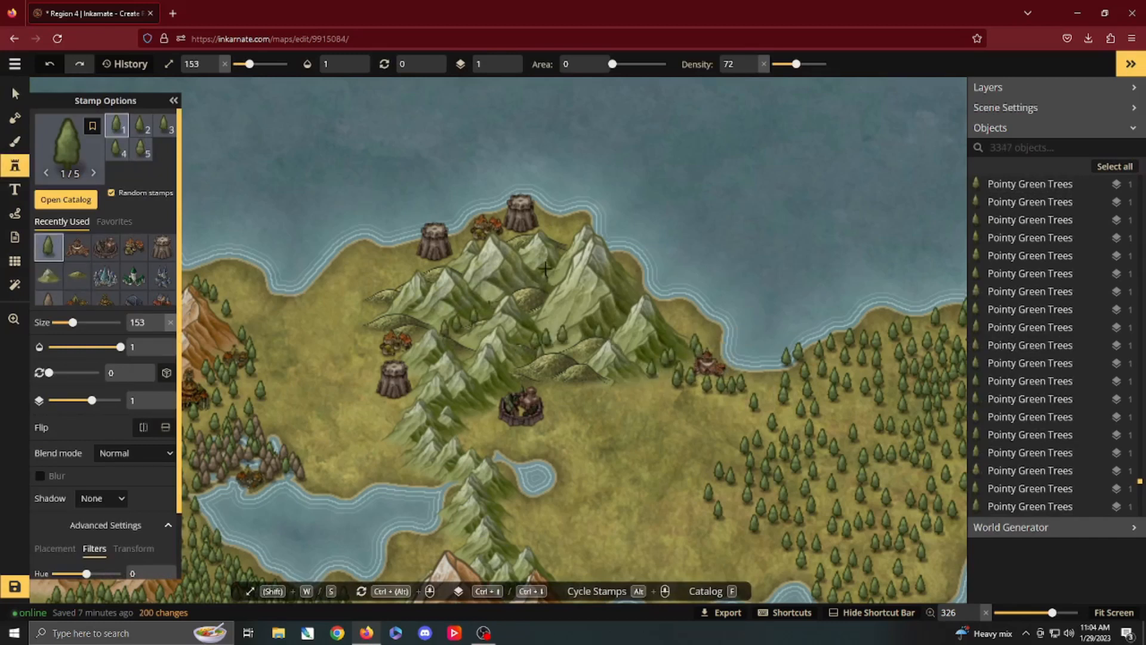
Step: Scatter Pointy Green Trees at size 153 among the peaks of the green range
{"action": "left_click", "coordinate": [567, 247]}
{"action": "left_click", "coordinate": [545, 351]}
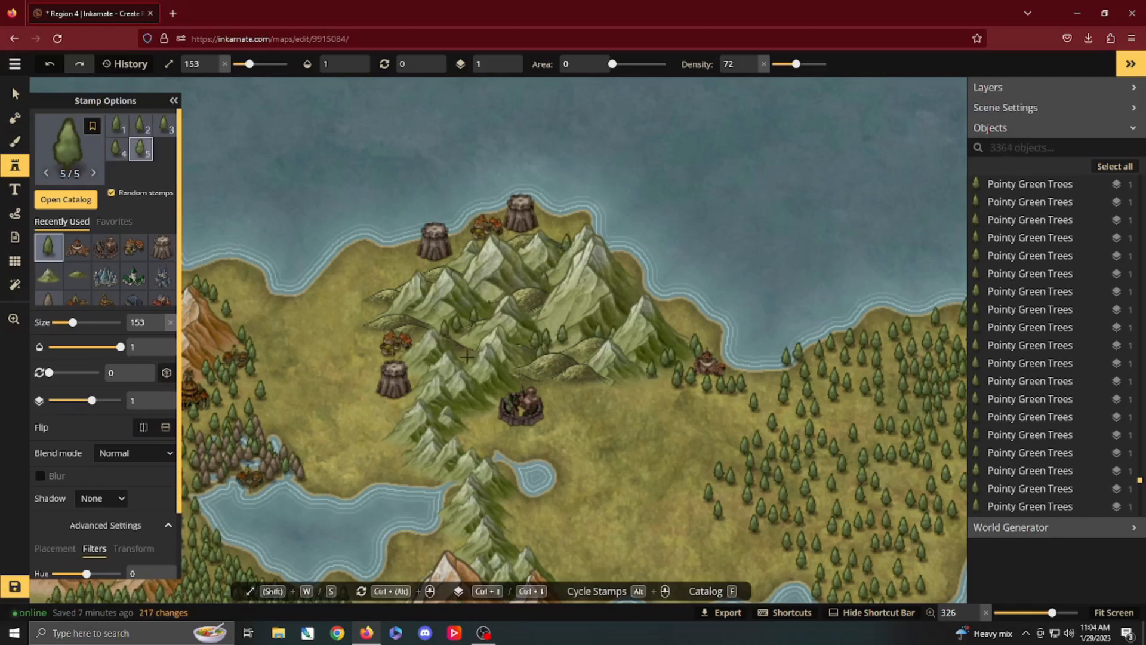
{"action": "left_click", "coordinate": [468, 354]}
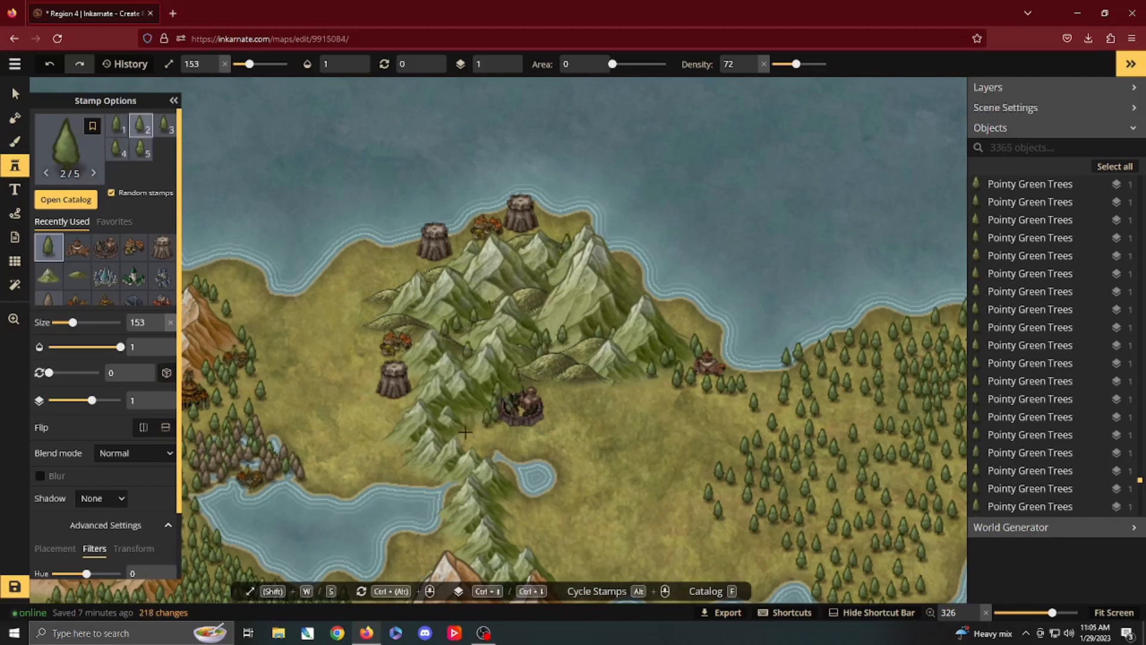
Step: Surround the southern and eastern sides of the fortified city with Pointy Green Trees at size 153
{"action": "left_click", "coordinate": [492, 447]}
{"action": "left_click", "coordinate": [501, 444]}
{"action": "left_click", "coordinate": [508, 436]}
{"action": "left_click", "coordinate": [475, 425]}
{"action": "left_click", "coordinate": [462, 429]}
{"action": "mouse_move", "coordinate": [480, 439]}
{"action": "left_mouse_down"}
{"action": "mouse_move", "coordinate": [533, 434]}
{"action": "mouse_move", "coordinate": [540, 449]}
{"action": "mouse_move", "coordinate": [556, 425]}
{"action": "left_mouse_up"}
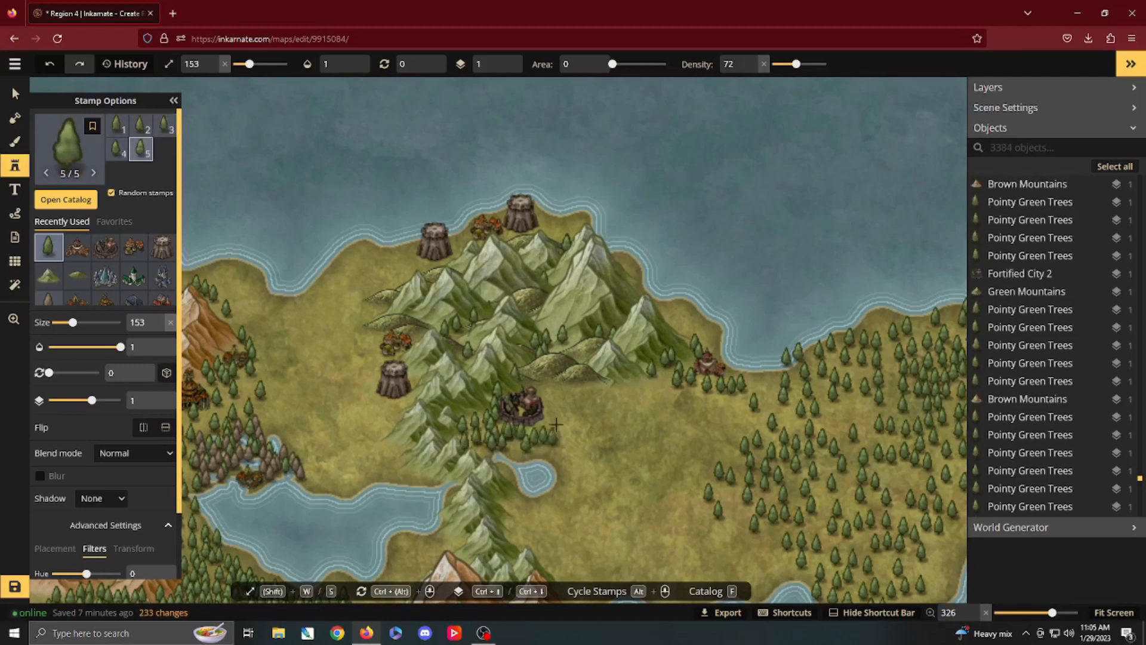
{"action": "left_click", "coordinate": [559, 390]}
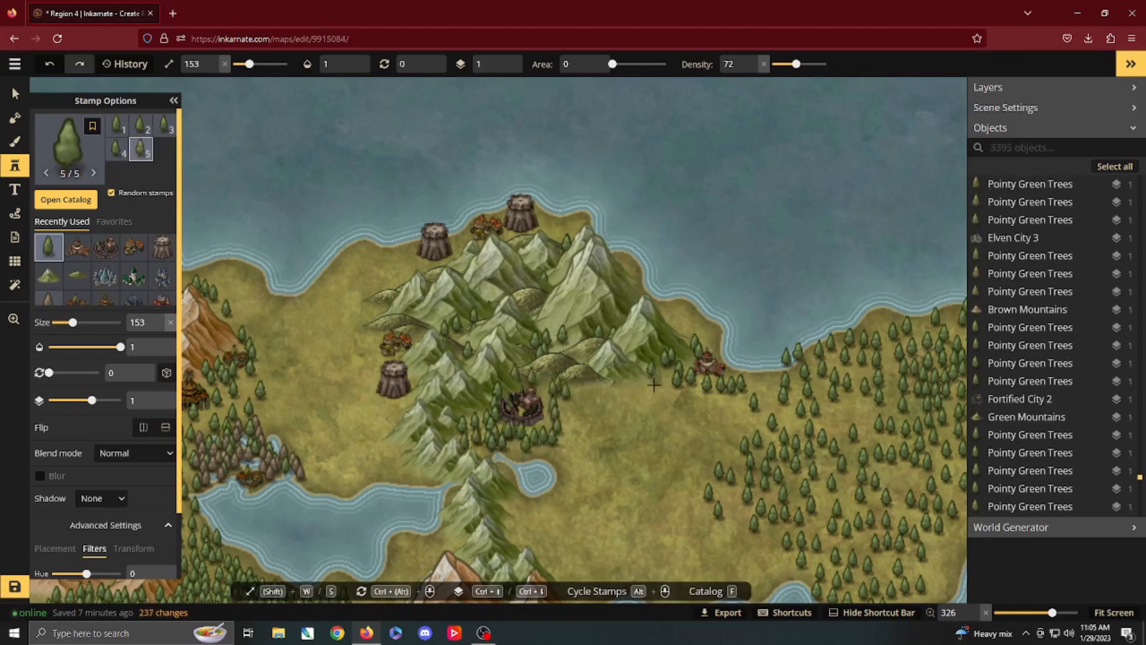
Step: Plant and thicken a belt of Pointy Green Trees along the range's southern foot, linking the fortified city to the eastern forest
{"action": "mouse_move", "coordinate": [568, 394]}
{"action": "left_mouse_down"}
{"action": "mouse_move", "coordinate": [646, 384]}
{"action": "mouse_move", "coordinate": [591, 395]}
{"action": "left_mouse_up"}
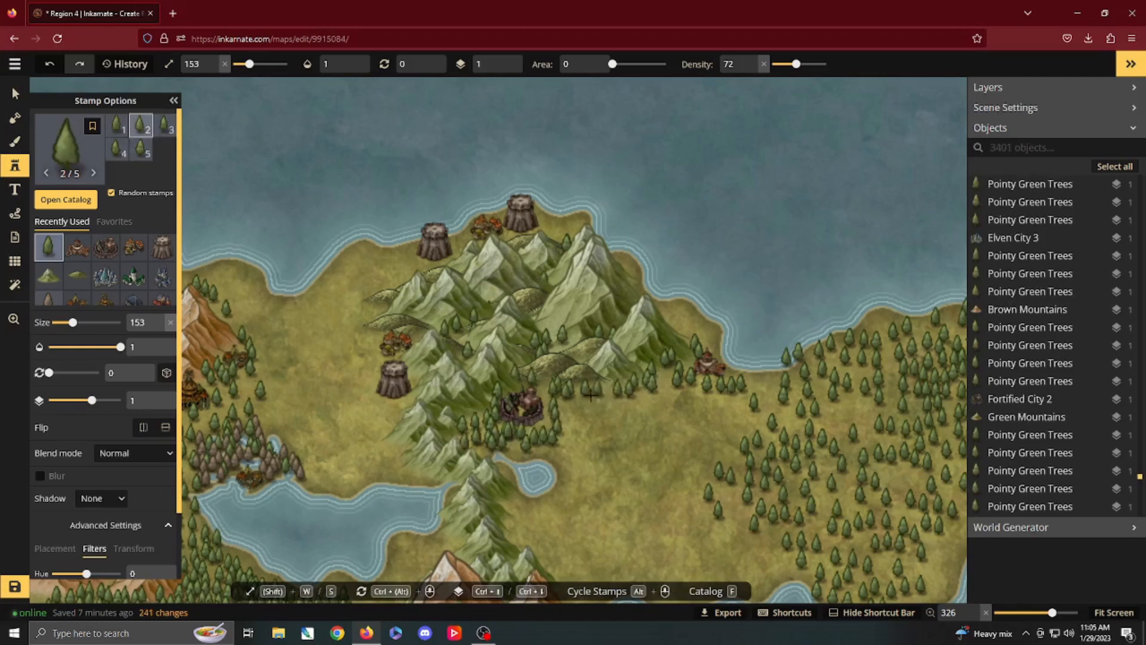
{"action": "left_click", "coordinate": [560, 416]}
{"action": "left_click", "coordinate": [566, 411]}
{"action": "left_click", "coordinate": [657, 385]}
{"action": "left_click", "coordinate": [668, 384]}
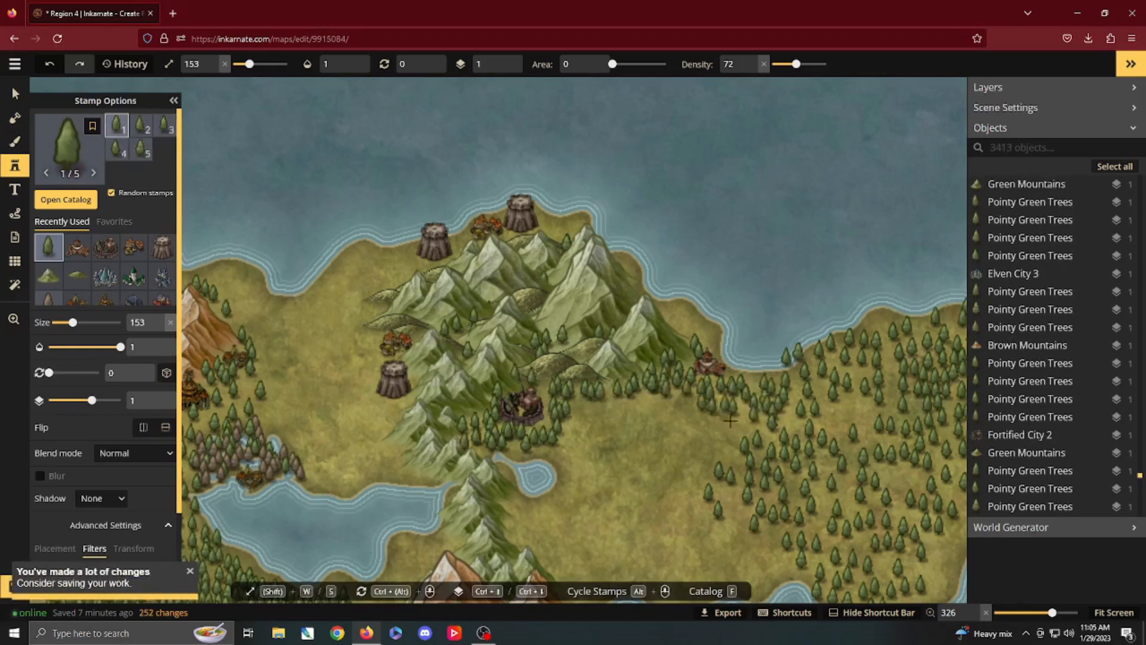
{"action": "mouse_move", "coordinate": [719, 413]}
{"action": "left_mouse_down"}
{"action": "mouse_move", "coordinate": [671, 396]}
{"action": "mouse_move", "coordinate": [585, 420]}
{"action": "left_mouse_up"}
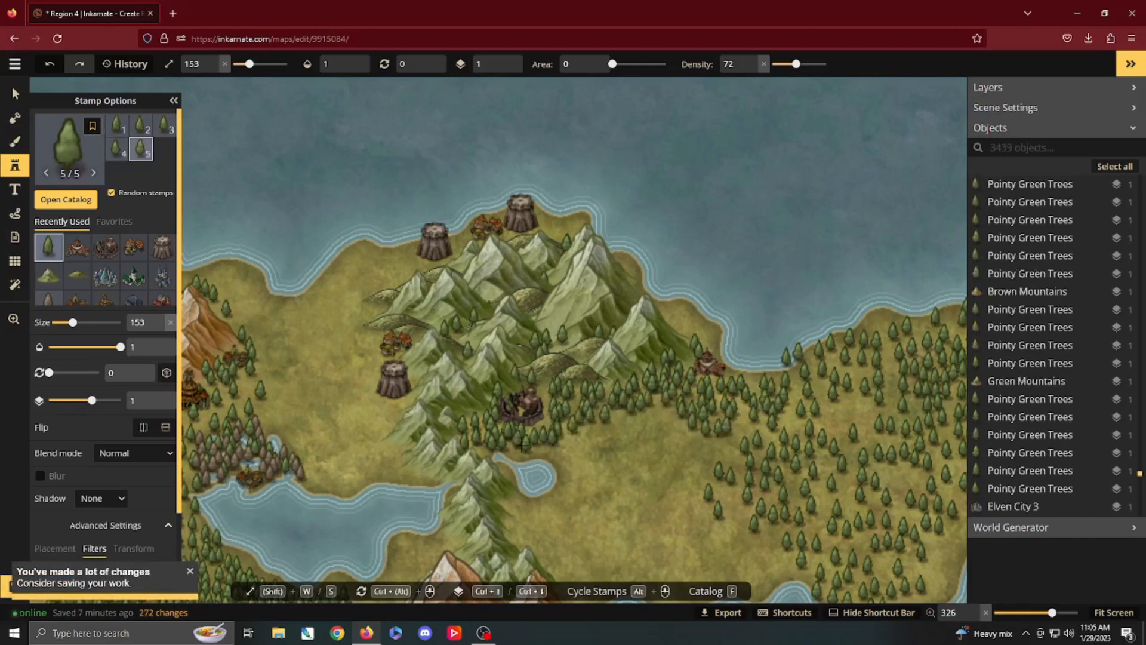
{"action": "left_click_drag", "start_coordinate": [524, 445], "coordinate": [614, 411]}
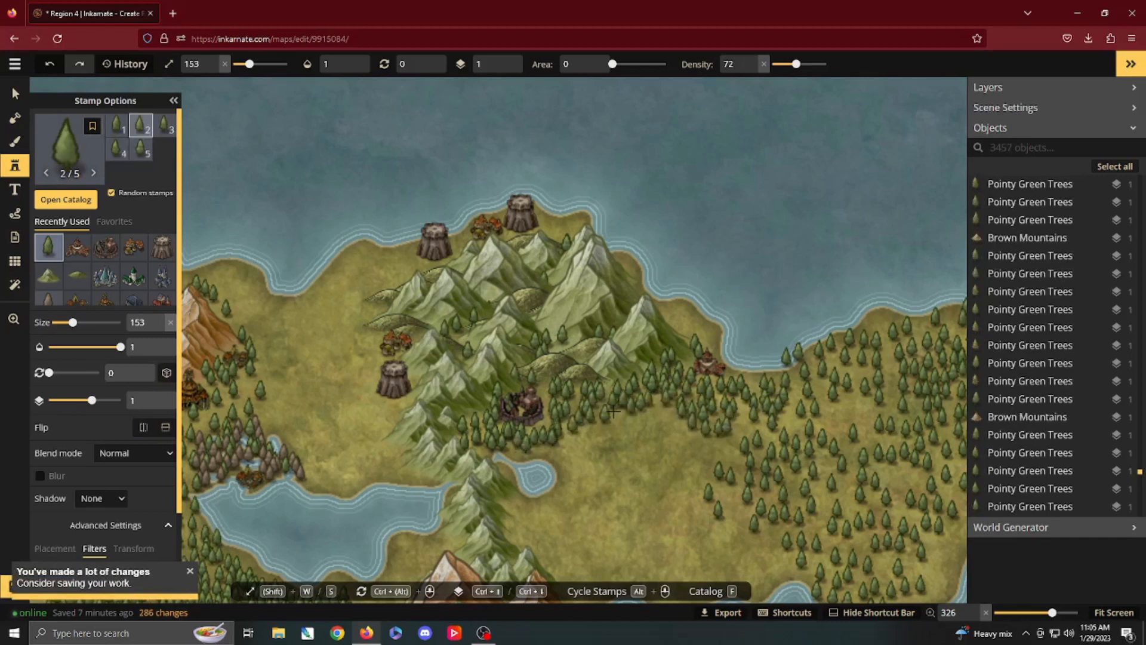
Step: Plant Pointy Green Trees beside the northwestern coastal keep and around the western village and keep
{"action": "left_click", "coordinate": [407, 264]}
{"action": "left_click", "coordinate": [380, 359]}
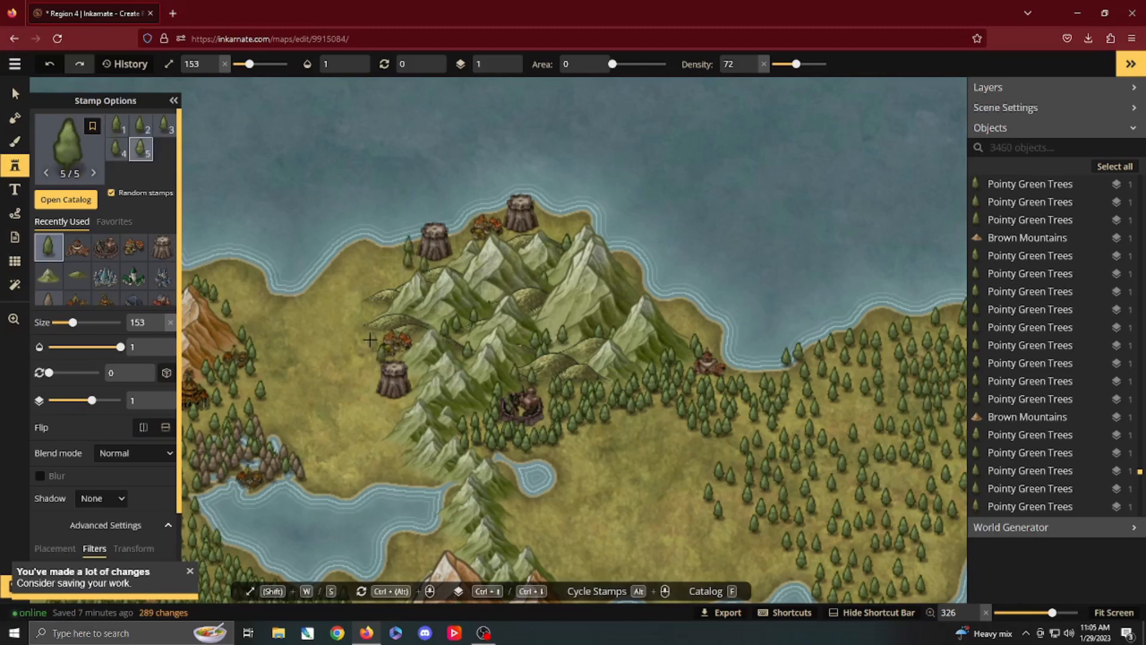
{"action": "left_click", "coordinate": [371, 337]}
{"action": "left_click", "coordinate": [373, 384]}
{"action": "left_click", "coordinate": [371, 399]}
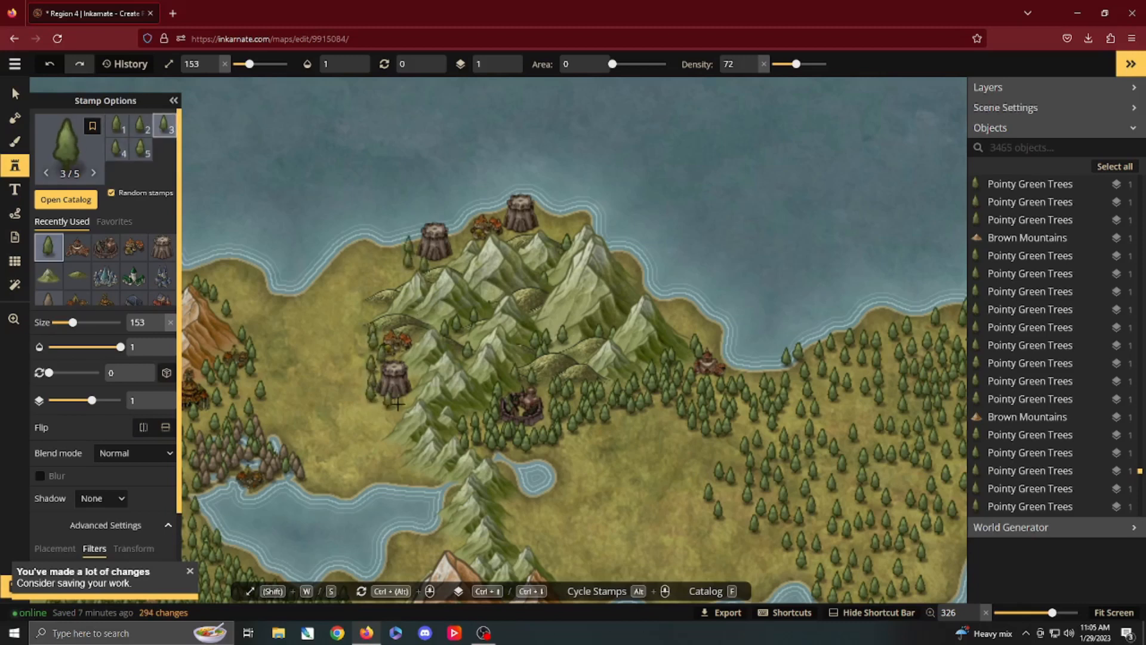
{"action": "left_click_drag", "start_coordinate": [371, 395], "coordinate": [389, 317]}
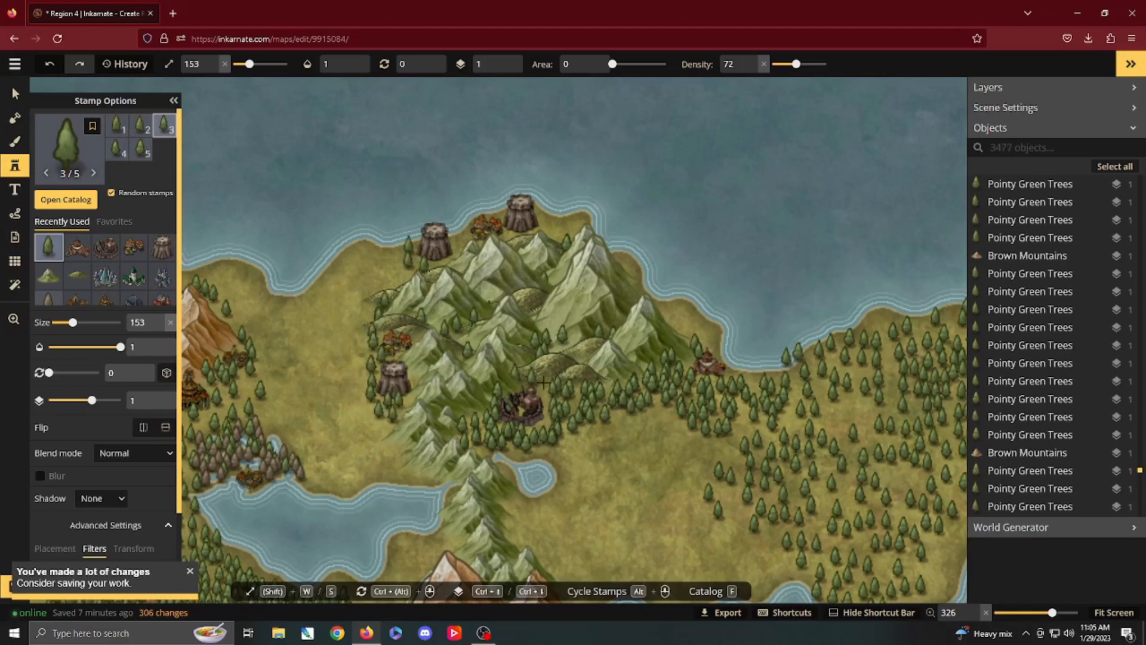
Step: Delete the Brown Mountains and the trees among them across the northern and eastern parts of the northeastern peninsula
{"action": "scroll", "coordinate": [543, 382], "scroll_direction": "down", "scroll_amount": 5}
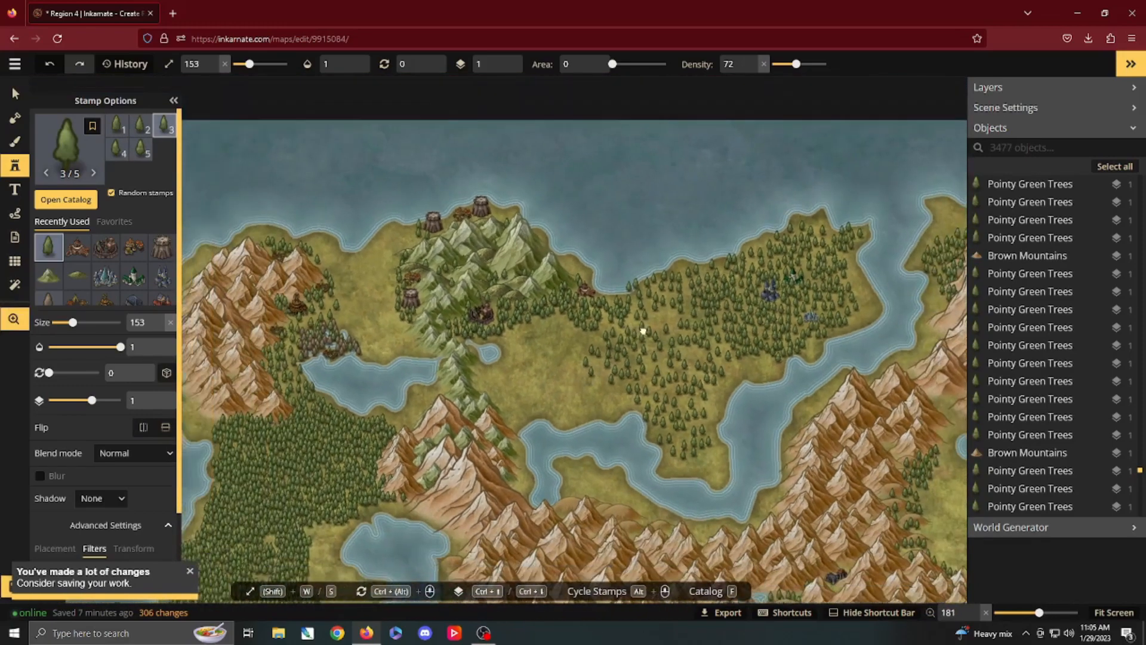
{"action": "left_click_drag", "start_coordinate": [643, 331], "coordinate": [589, 245]}
{"action": "scroll", "coordinate": [606, 267], "scroll_direction": "down", "scroll_amount": 1}
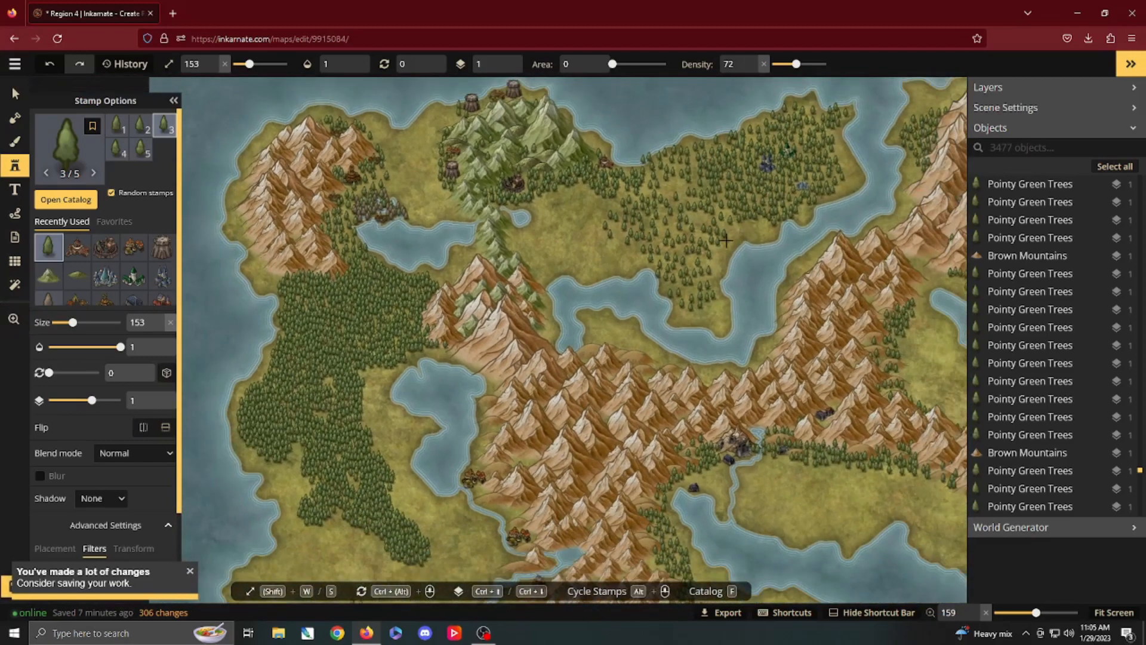
{"action": "left_click_drag", "start_coordinate": [519, 352], "coordinate": [542, 245]}
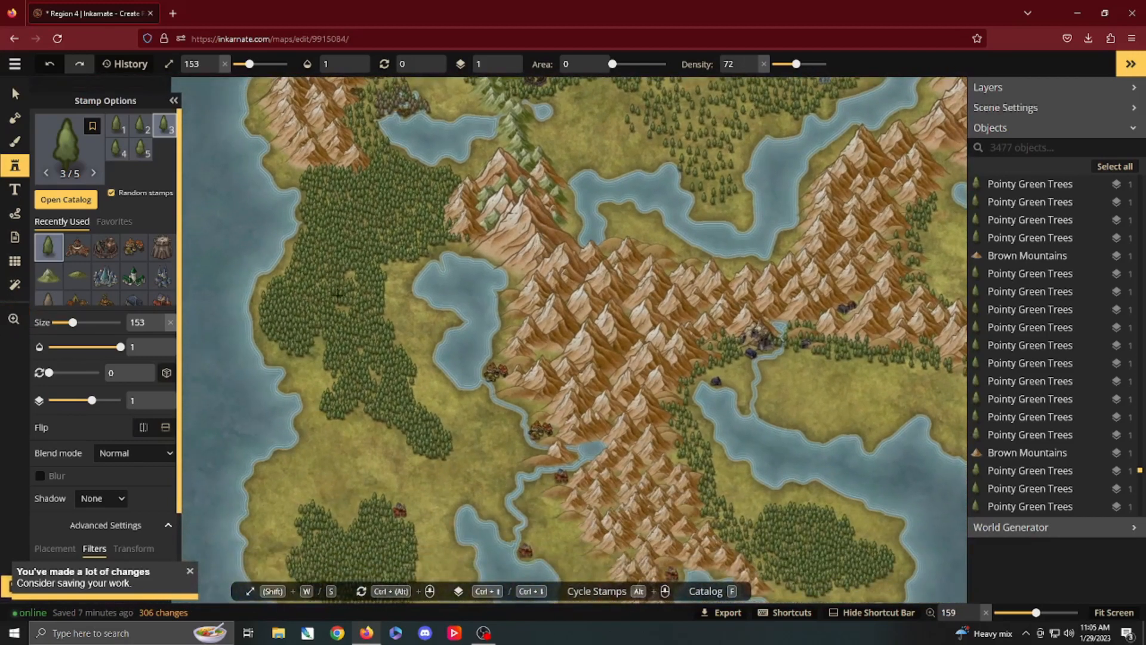
{"action": "left_click_drag", "start_coordinate": [720, 259], "coordinate": [272, 425]}
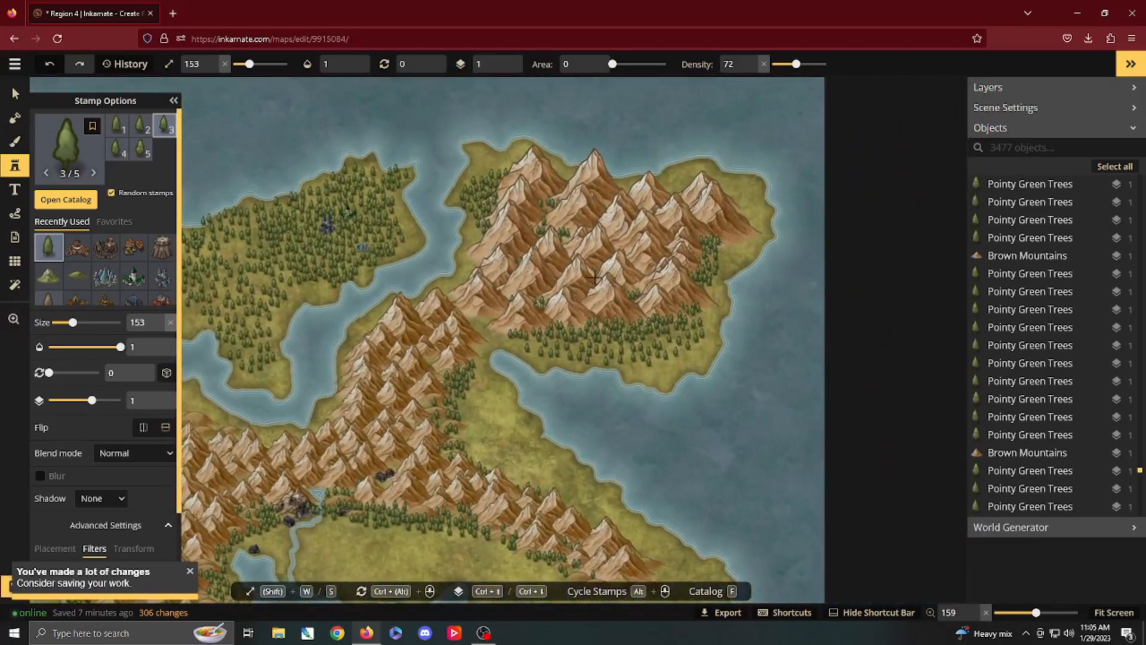
{"action": "scroll", "coordinate": [592, 273], "scroll_direction": "up", "scroll_amount": 2}
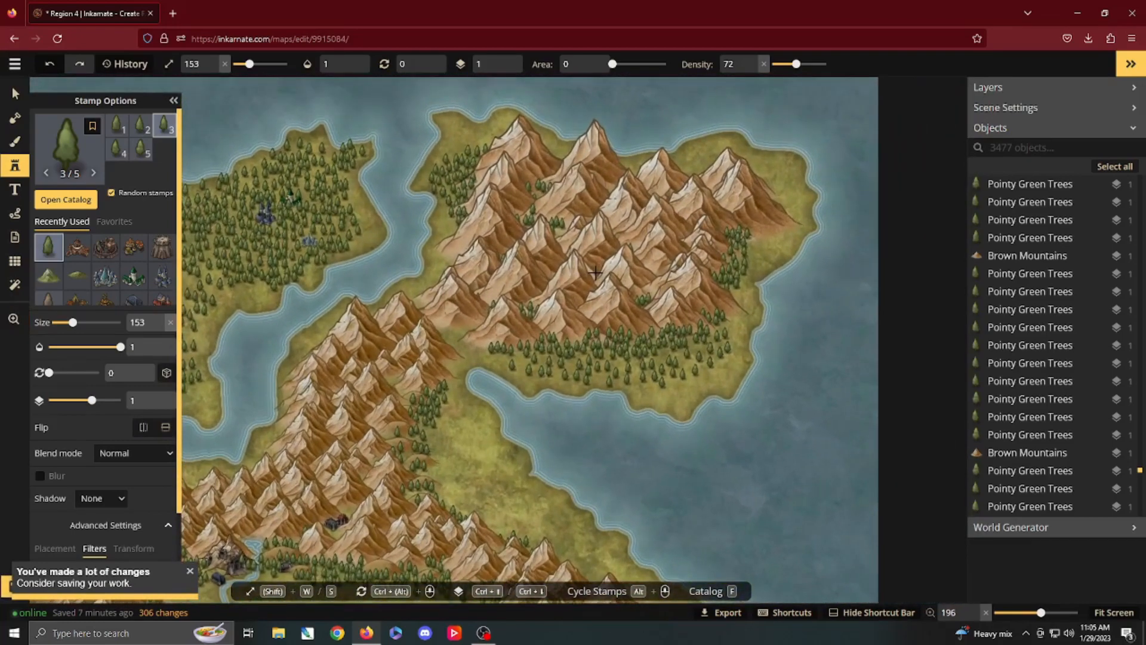
{"action": "key", "text": "v"}
{"action": "left_click", "coordinate": [608, 247]}
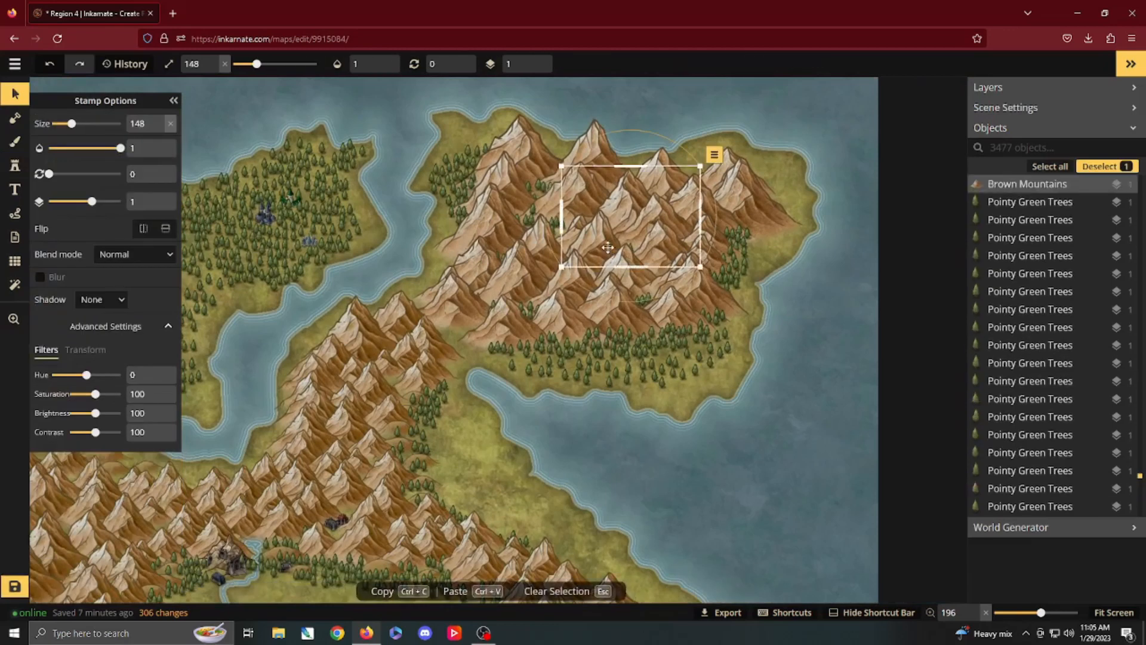
{"action": "key", "text": "Delete"}
{"action": "left_click_drag", "start_coordinate": [470, 134], "coordinate": [750, 365]}
{"action": "key", "text": "Delete"}
{"action": "key", "text": "Delete"}
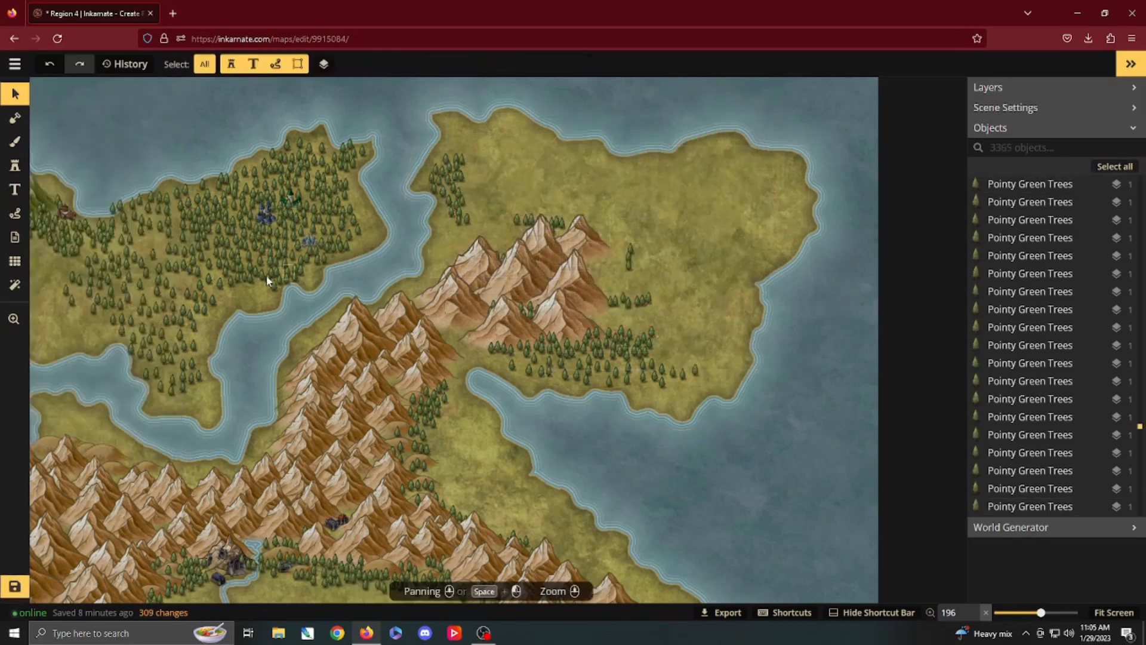
Step: Choose the Mountains Dark stamp from the Fantasy World catalog and place one at size 213 in the middle of the cleared peninsula
{"action": "left_click", "coordinate": [15, 166]}
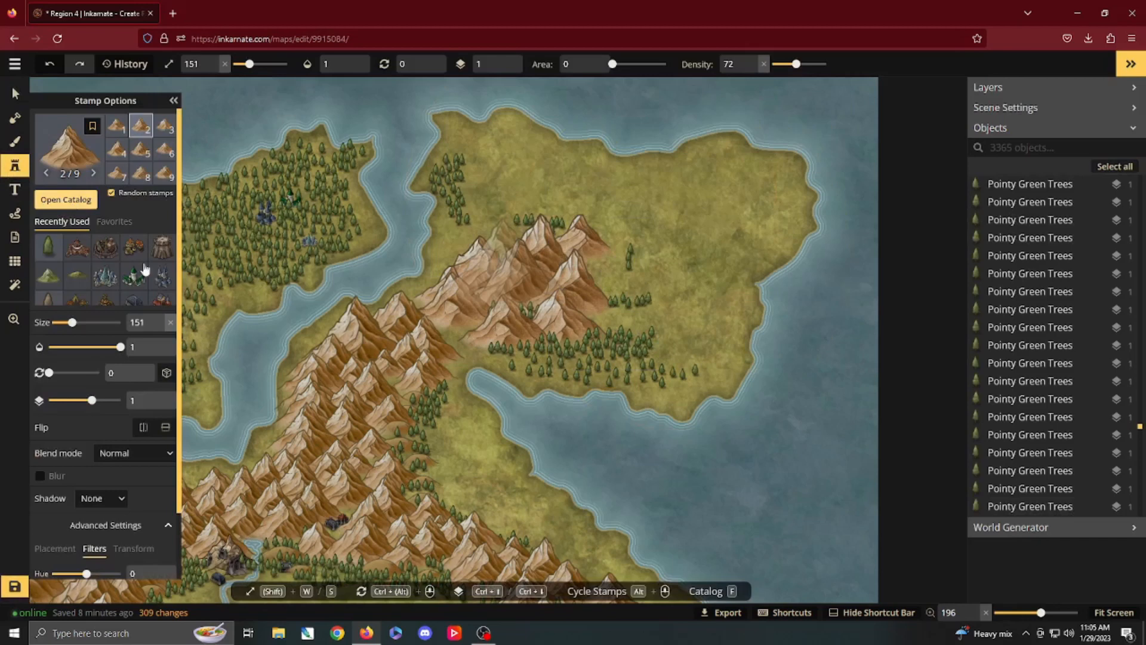
{"action": "key", "text": "f"}
{"action": "scroll", "coordinate": [264, 294], "scroll_direction": "down", "scroll_amount": 5}
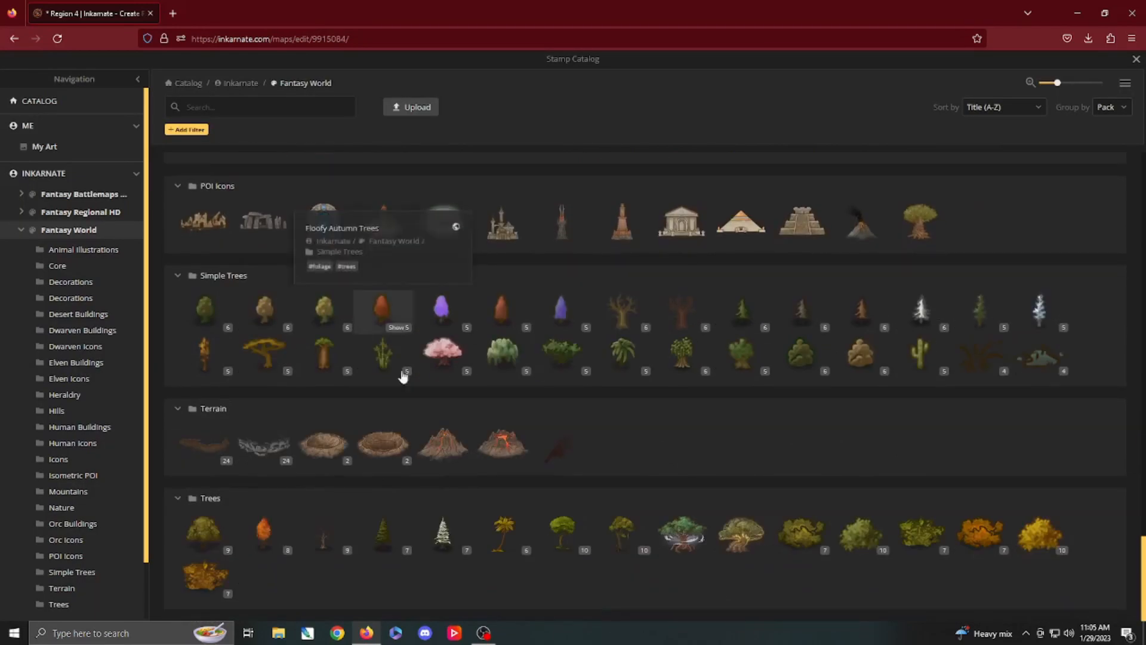
{"action": "scroll", "coordinate": [460, 403], "scroll_direction": "up", "scroll_amount": 7}
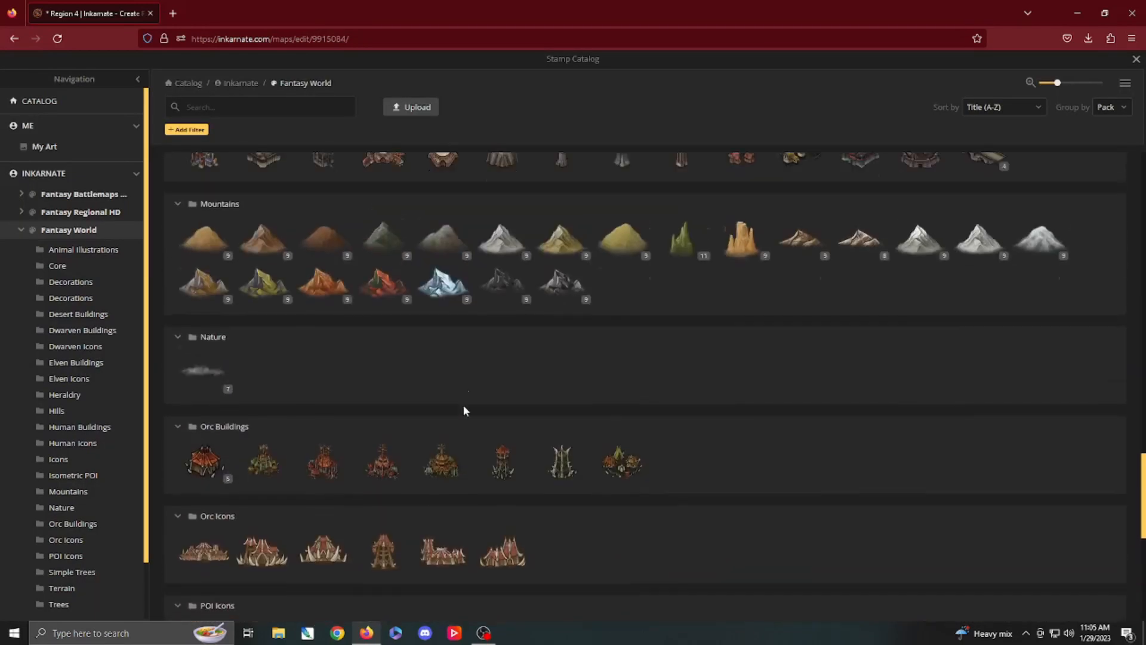
{"action": "scroll", "coordinate": [469, 400], "scroll_direction": "up", "scroll_amount": 1}
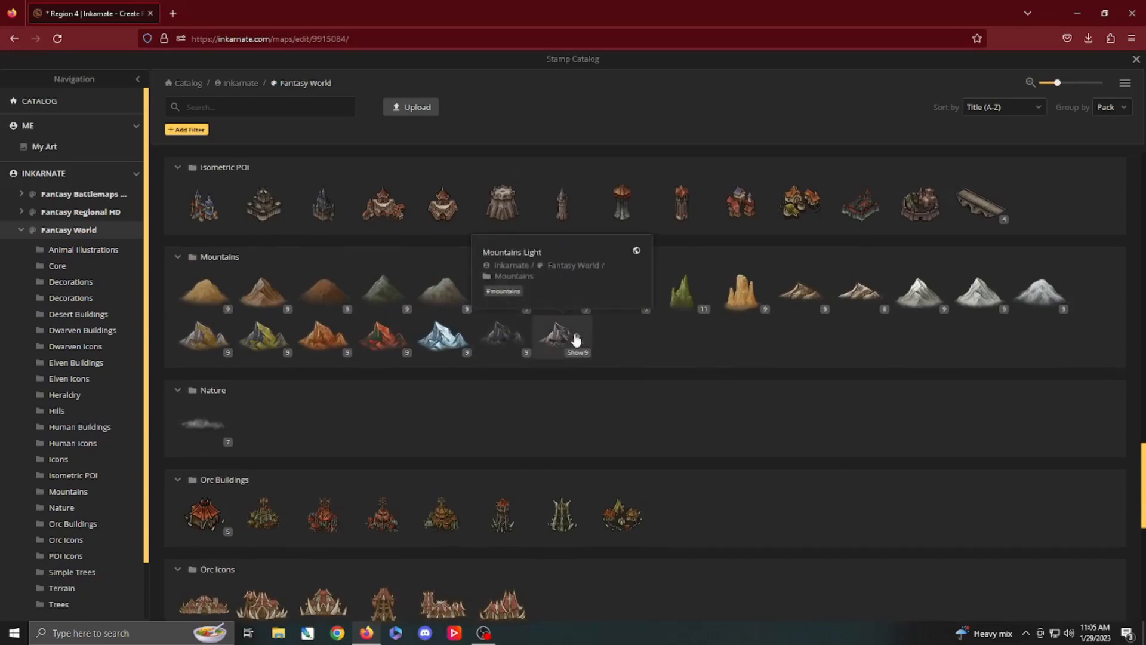
{"action": "left_click", "coordinate": [519, 337]}
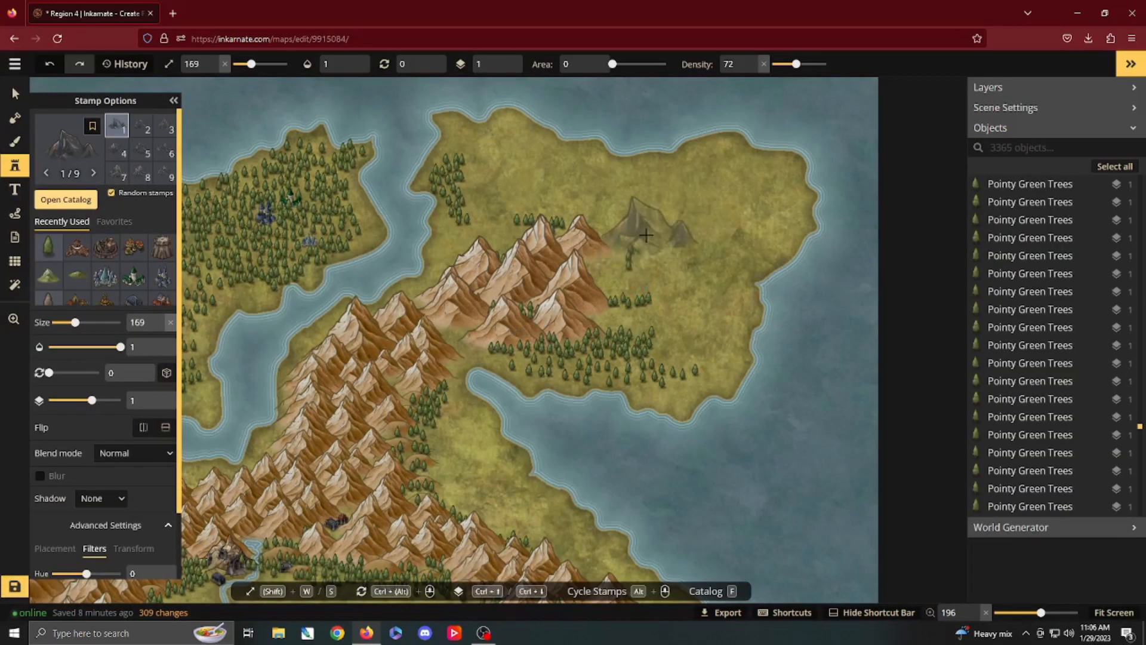
{"action": "key", "text": "w"}
{"action": "key", "text": "w"}
{"action": "key", "text": "w"}
{"action": "key", "text": "w"}
{"action": "left_click", "coordinate": [655, 220]}
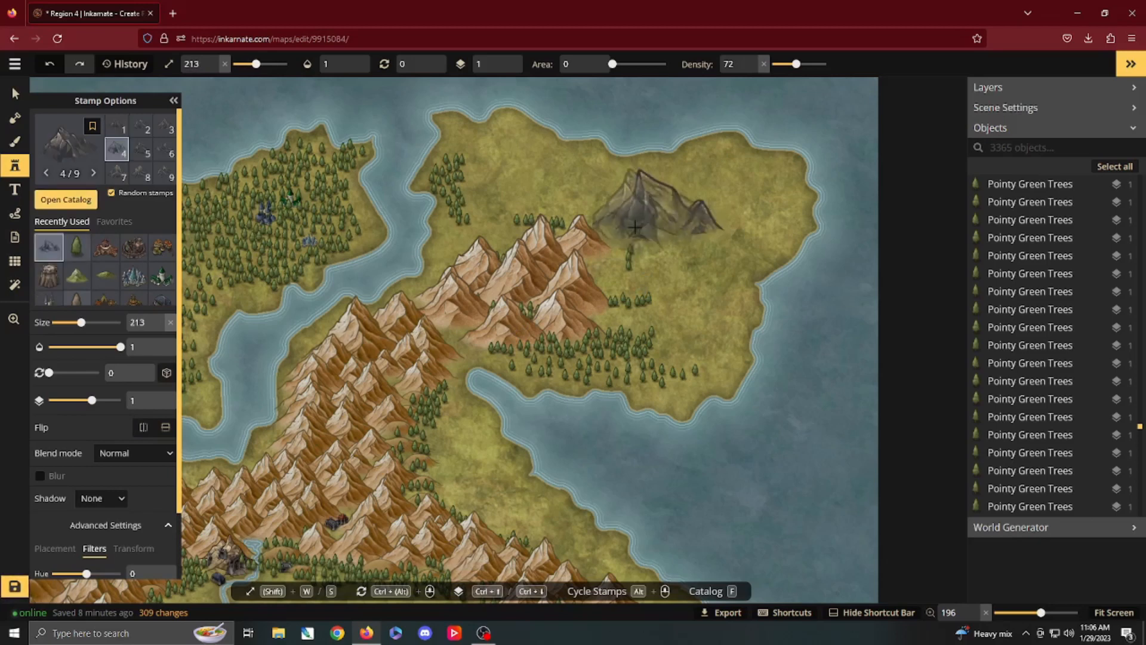
Step: Delete the small brown mountain directly southwest of the dark peak
{"action": "key", "text": "Escape"}
{"action": "left_click", "coordinate": [590, 240]}
{"action": "left_click", "coordinate": [588, 243]}
{"action": "key", "text": "Delete"}
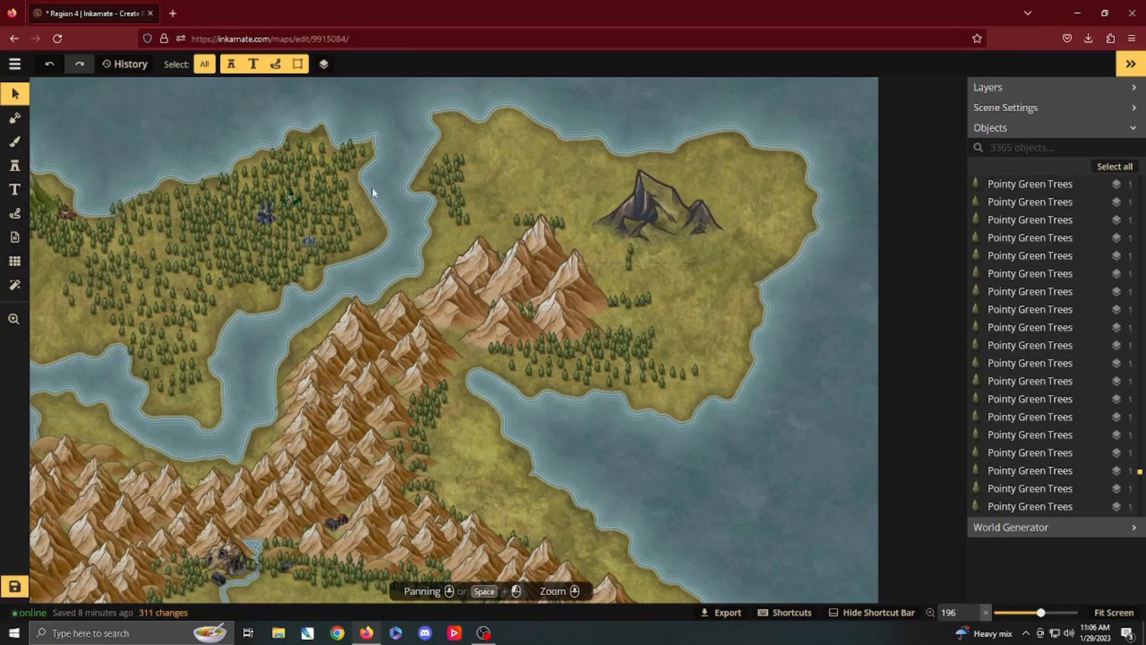
Step: Reload the Mountains Dark stamp from the placed peak and add three more at size 213 to its west, south and east
{"action": "left_click", "coordinate": [16, 167]}
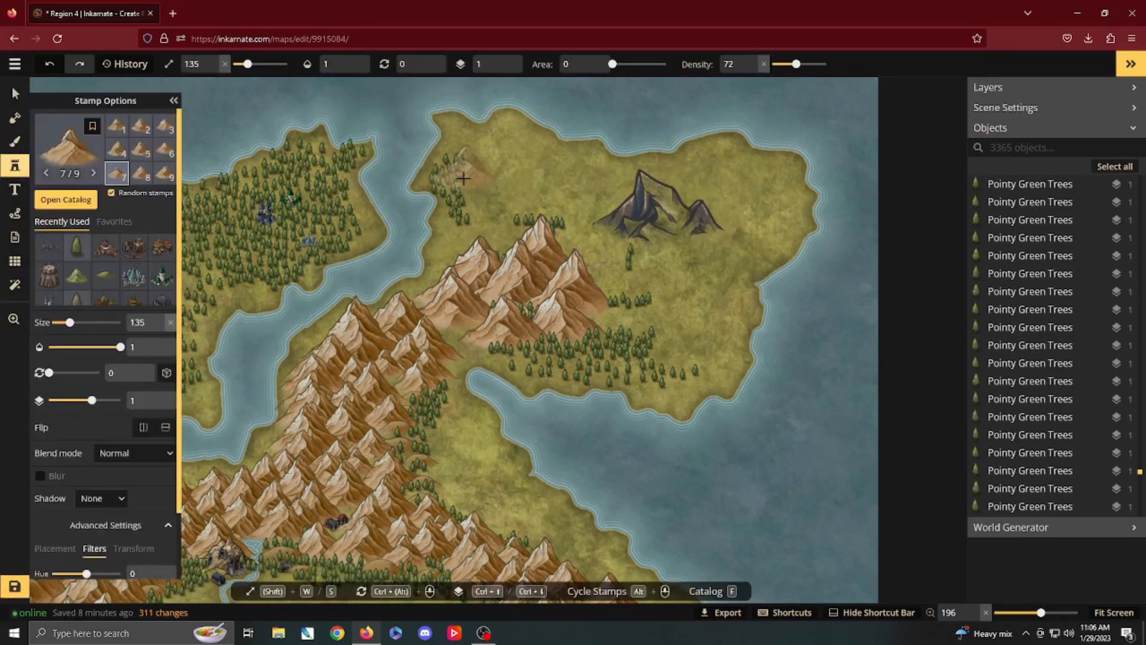
{"action": "key", "text": "Escape"}
{"action": "left_click", "coordinate": [668, 217]}
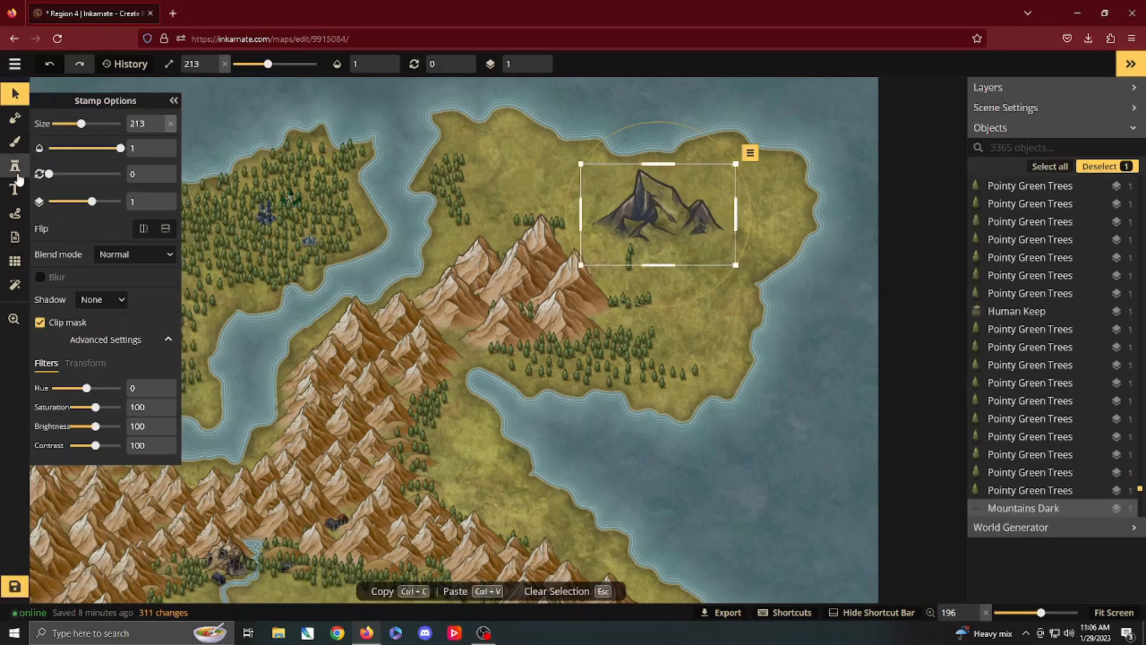
{"action": "left_click", "coordinate": [15, 167]}
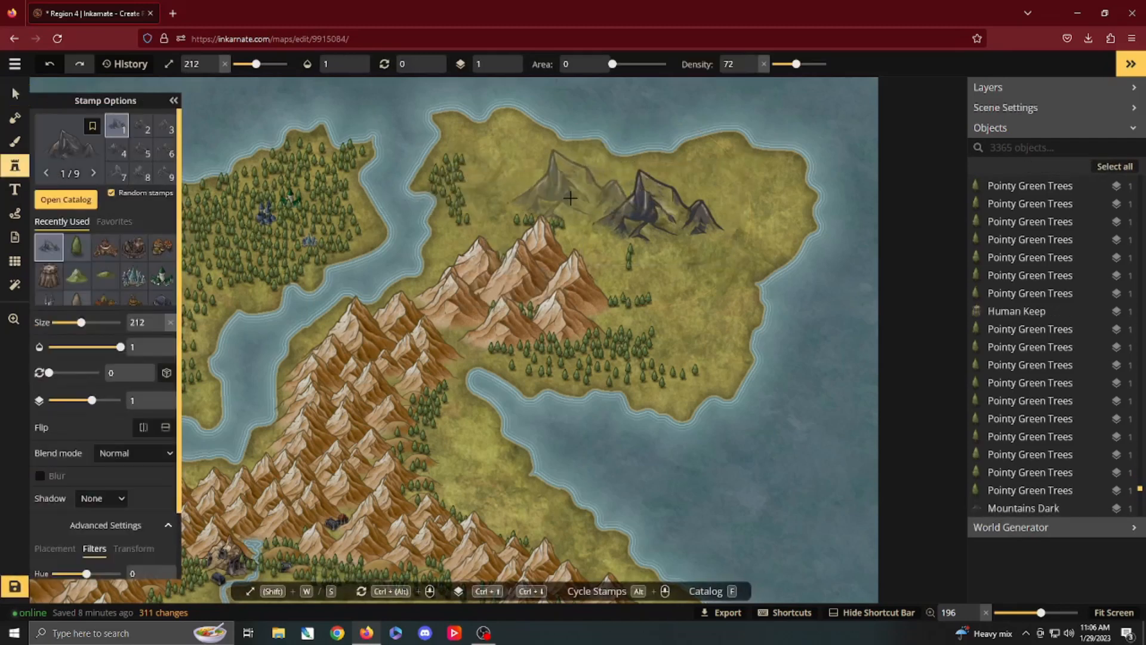
{"action": "left_click", "coordinate": [550, 200]}
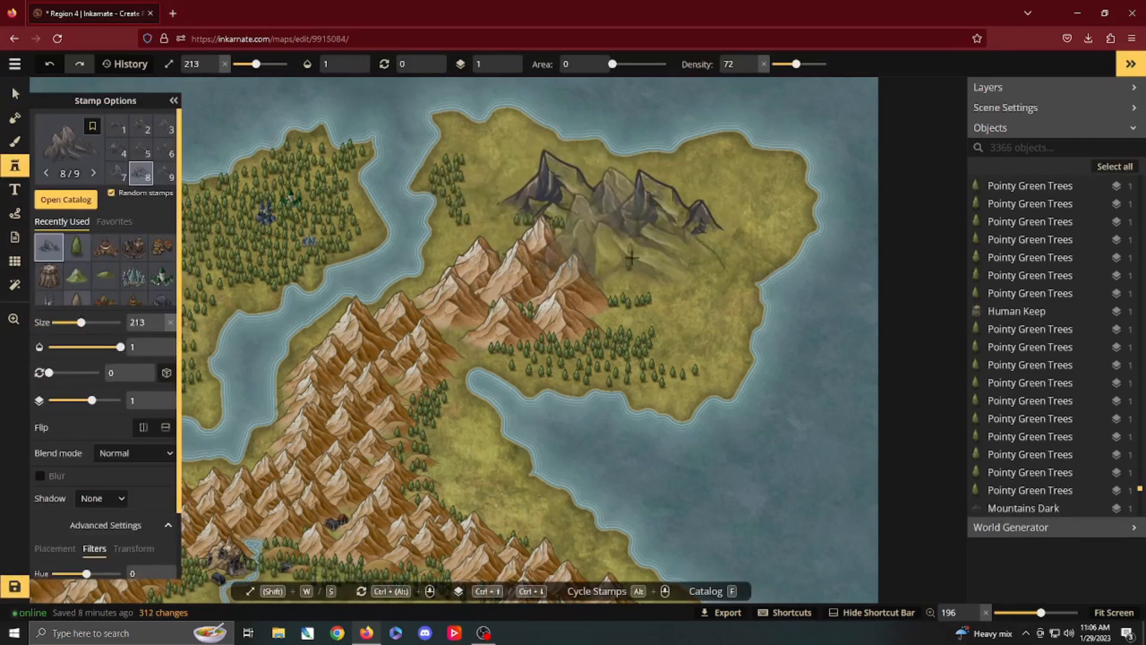
{"action": "left_click", "coordinate": [663, 246]}
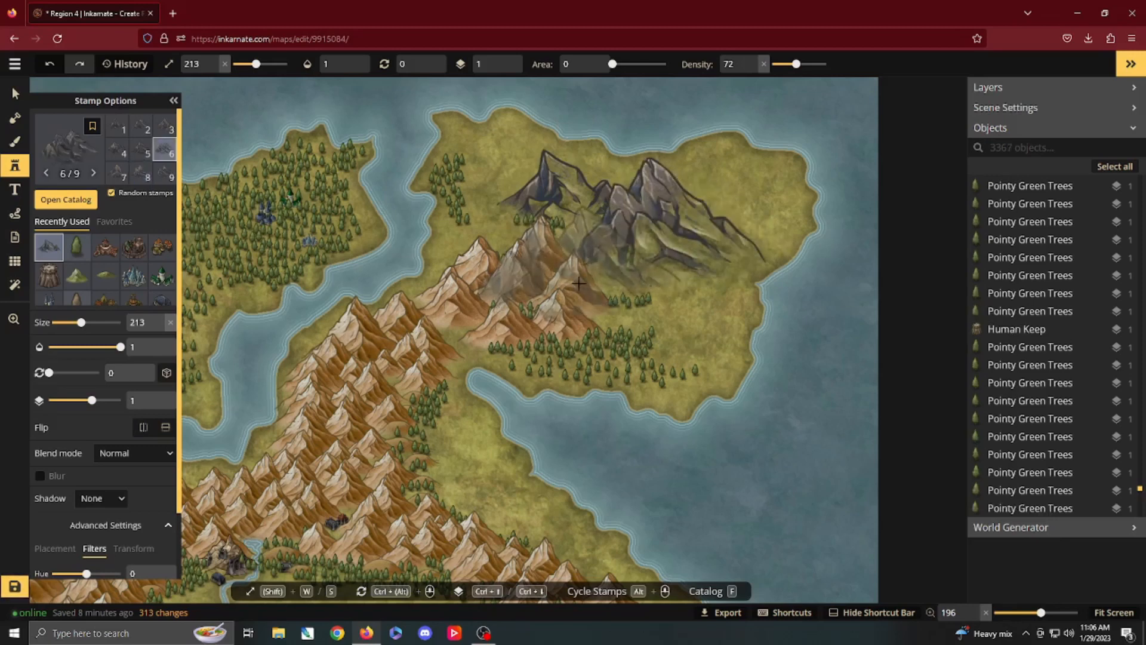
{"action": "left_click", "coordinate": [711, 204]}
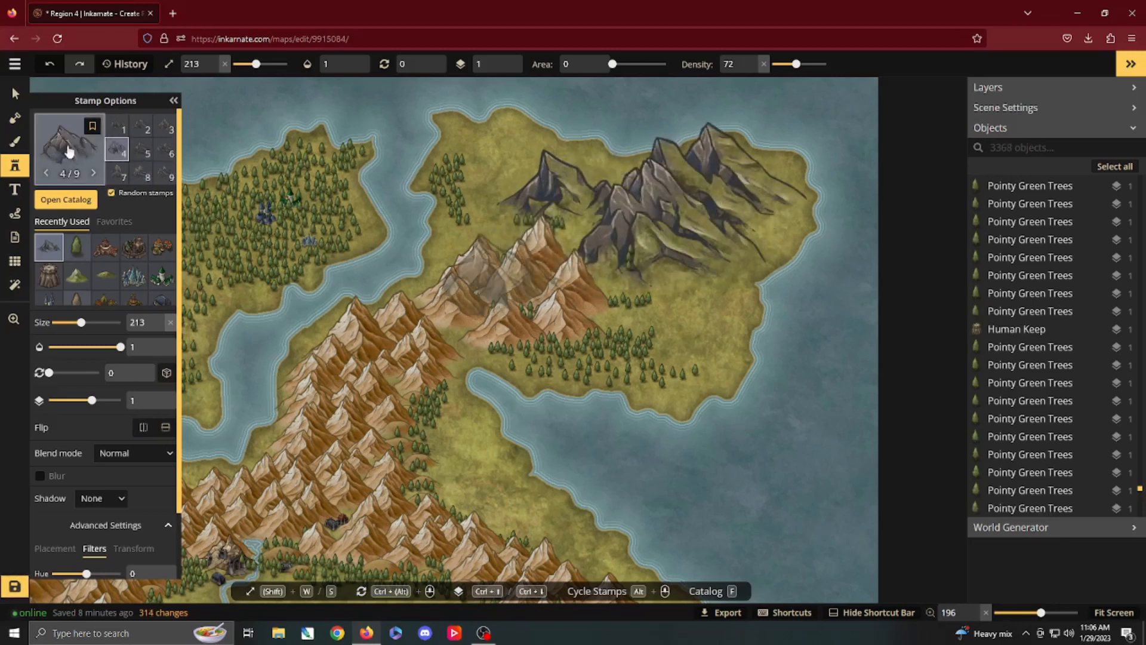
{"action": "key", "text": "f"}
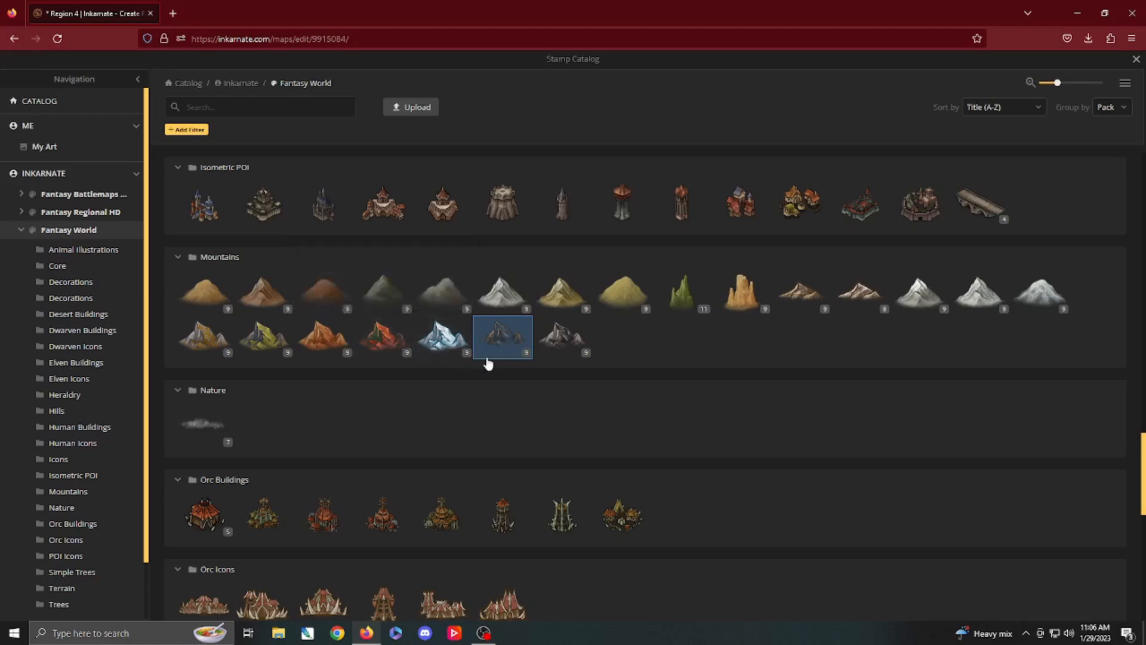
{"action": "left_click", "coordinate": [1136, 59]}
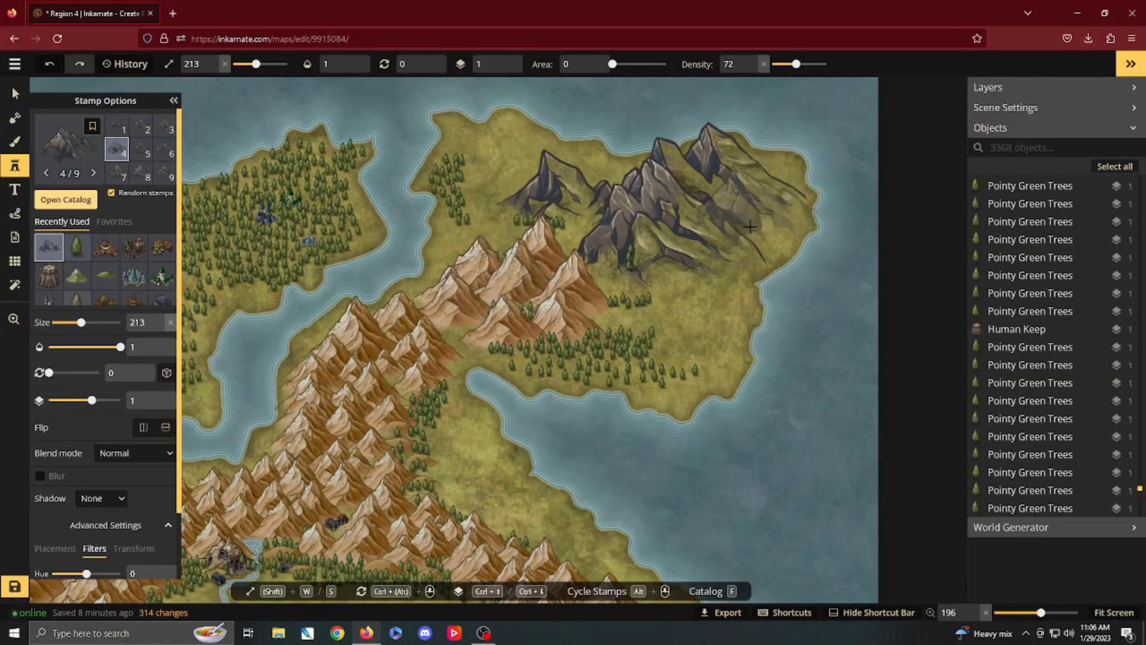
Step: Extend the dark range southwestward behind the remaining brown peaks with Mountains Dark stamps, reducing the size from 191 to 179
{"action": "key", "text": "s"}
{"action": "key", "text": "s"}
{"action": "key", "text": "s"}
{"action": "key", "text": "s"}
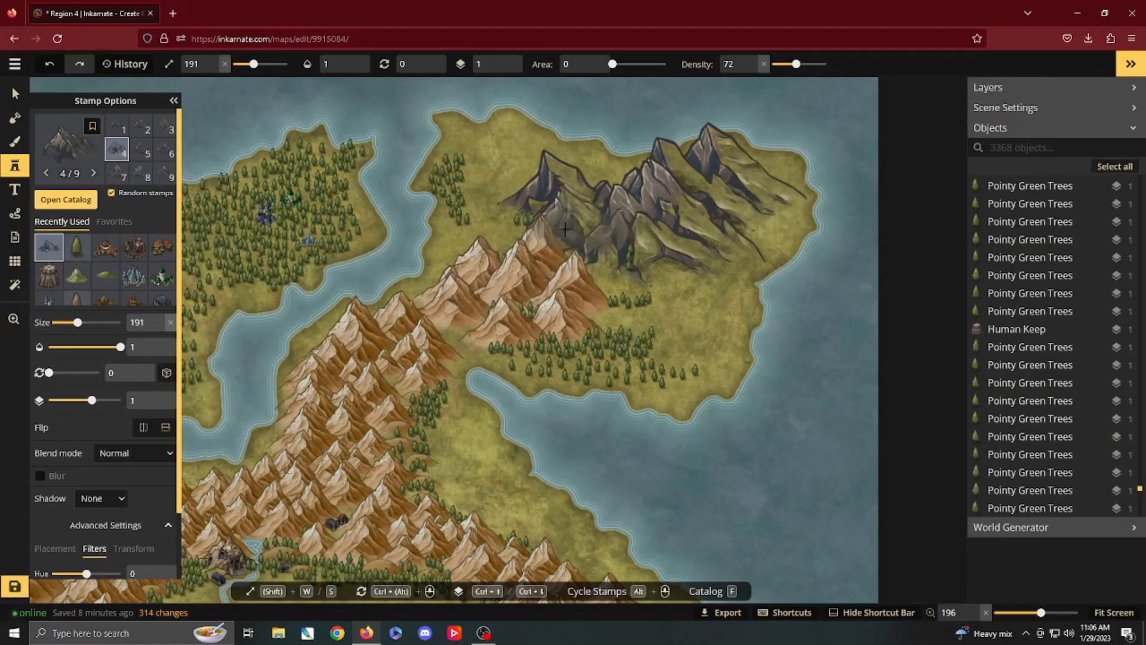
{"action": "left_click", "coordinate": [573, 231]}
{"action": "left_click", "coordinate": [523, 211]}
{"action": "left_click", "coordinate": [492, 240]}
{"action": "left_click", "coordinate": [568, 291]}
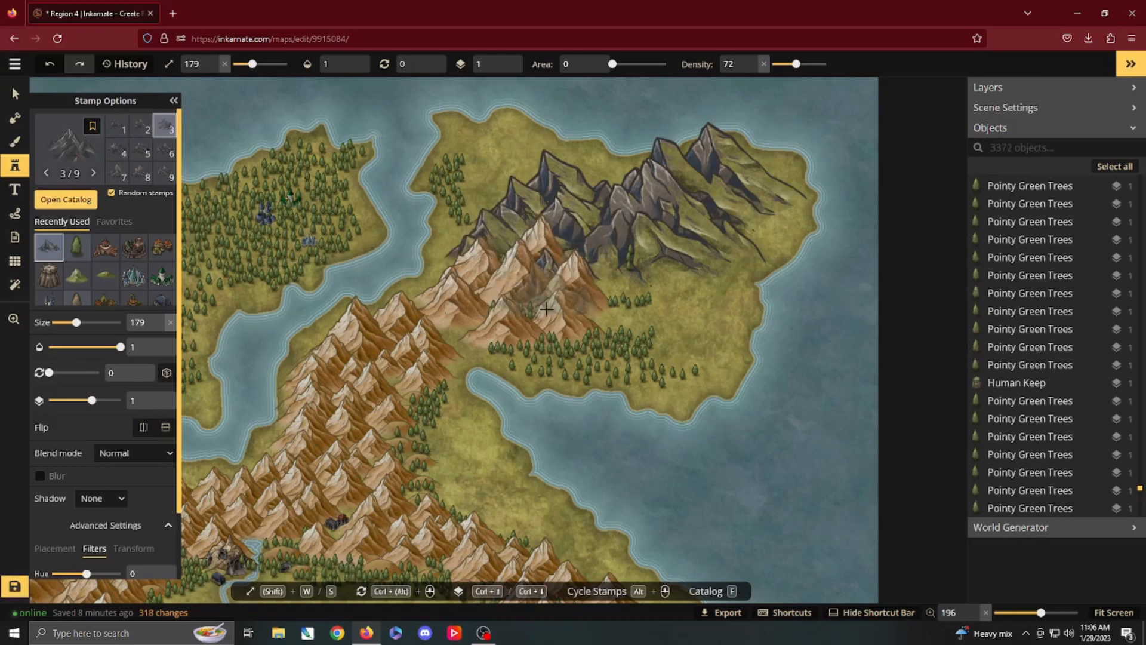
Step: Fill the southern slope of the dark range, east of the brown peaks, with Mountains Dark stamps at size 179
{"action": "left_click", "coordinate": [562, 311]}
{"action": "left_click", "coordinate": [623, 318]}
{"action": "left_click", "coordinate": [621, 278]}
{"action": "left_click", "coordinate": [618, 291]}
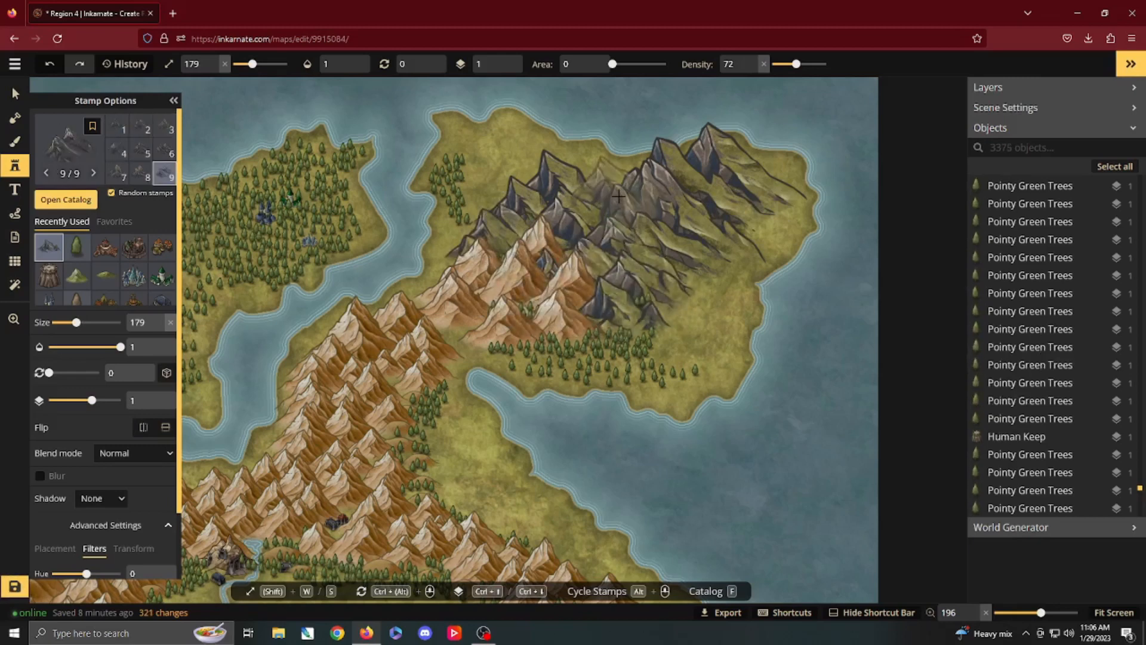
Step: Fill the gap along the dark range's northern edge with smaller Mountains Dark stamps and reduce the stamp size to 148
{"action": "key", "text": "s"}
{"action": "key", "text": "s"}
{"action": "key", "text": "s"}
{"action": "key", "text": "s"}
{"action": "key", "text": "s"}
{"action": "key", "text": "s"}
{"action": "key", "text": "s"}
{"action": "key", "text": "s"}
{"action": "key", "text": "s"}
{"action": "key", "text": "s"}
{"action": "key", "text": "s"}
{"action": "key", "text": "s"}
{"action": "key", "text": "s"}
{"action": "key", "text": "s"}
{"action": "key", "text": "s"}
{"action": "key", "text": "s"}
{"action": "key", "text": "s"}
{"action": "key", "text": "s"}
{"action": "key", "text": "s"}
{"action": "left_click", "coordinate": [610, 179]}
{"action": "key", "text": "s"}
{"action": "key", "text": "s"}
{"action": "key", "text": "s"}
{"action": "key", "text": "s"}
{"action": "key", "text": "s"}
{"action": "key", "text": "s"}
{"action": "key", "text": "s"}
{"action": "key", "text": "s"}
{"action": "key", "text": "s"}
{"action": "key", "text": "s"}
{"action": "key", "text": "s"}
{"action": "key", "text": "s"}
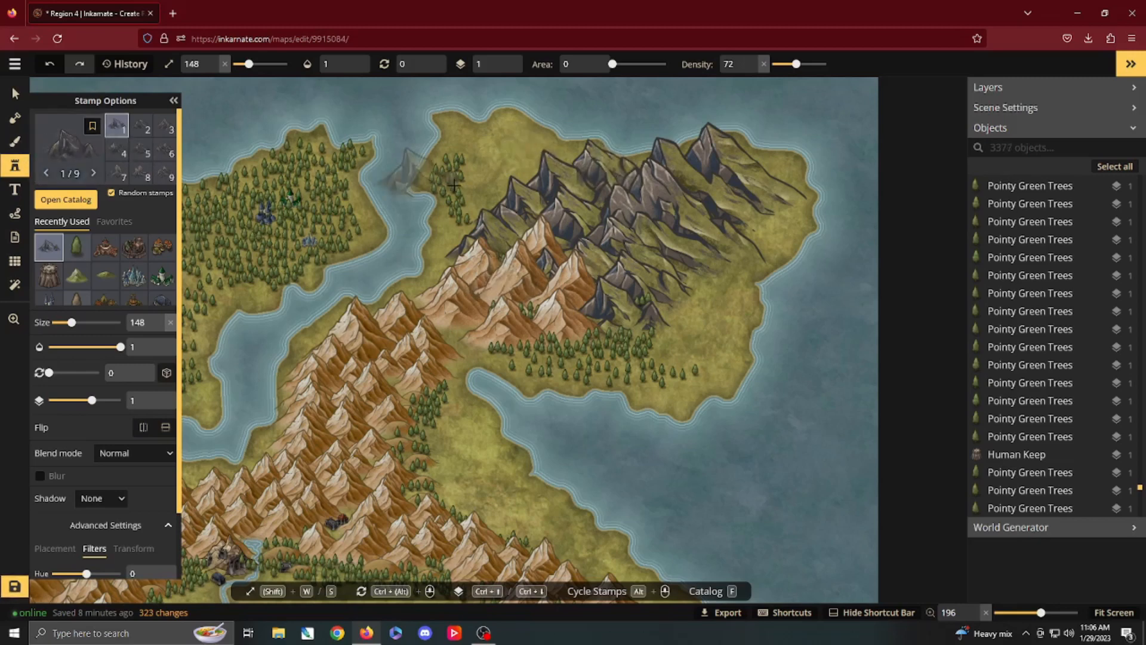
Step: Load the dark brown Core texture from the Fantasy World texture catalog into the foreground brush
{"action": "left_click", "coordinate": [14, 144]}
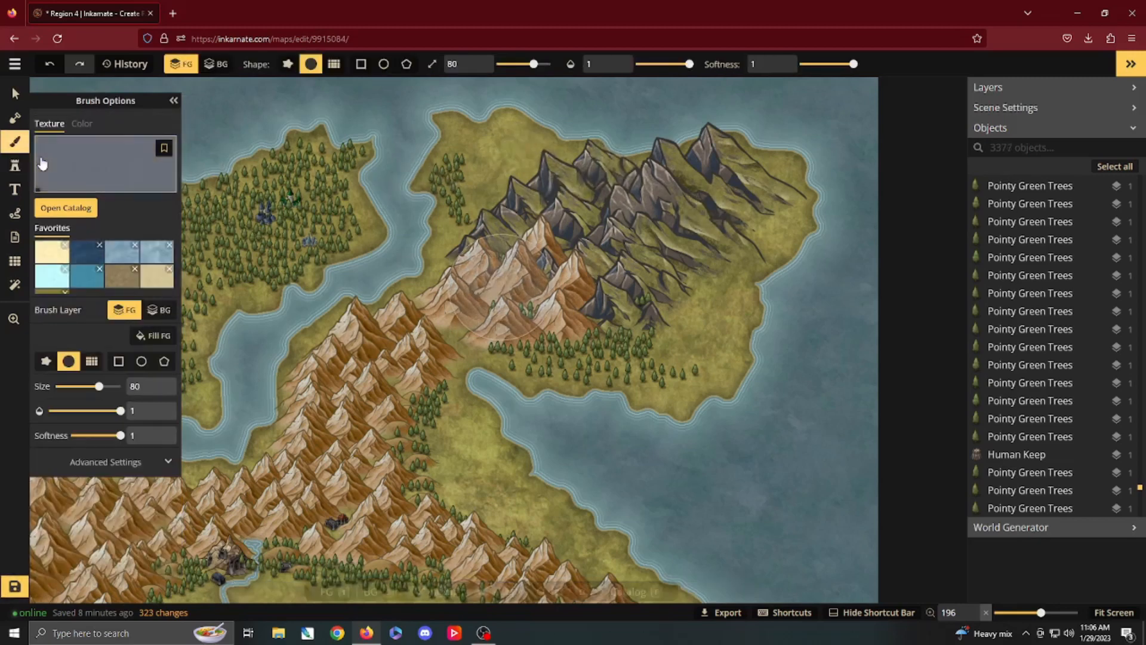
{"action": "left_click", "coordinate": [93, 216]}
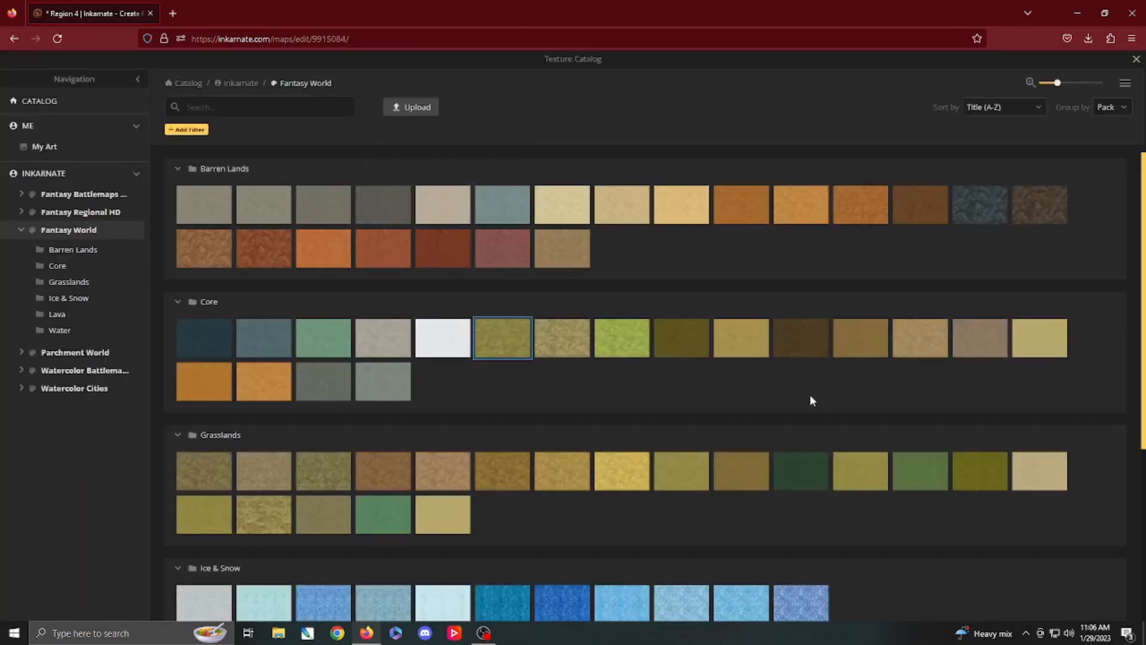
{"action": "scroll", "coordinate": [691, 389], "scroll_direction": "down", "scroll_amount": 4}
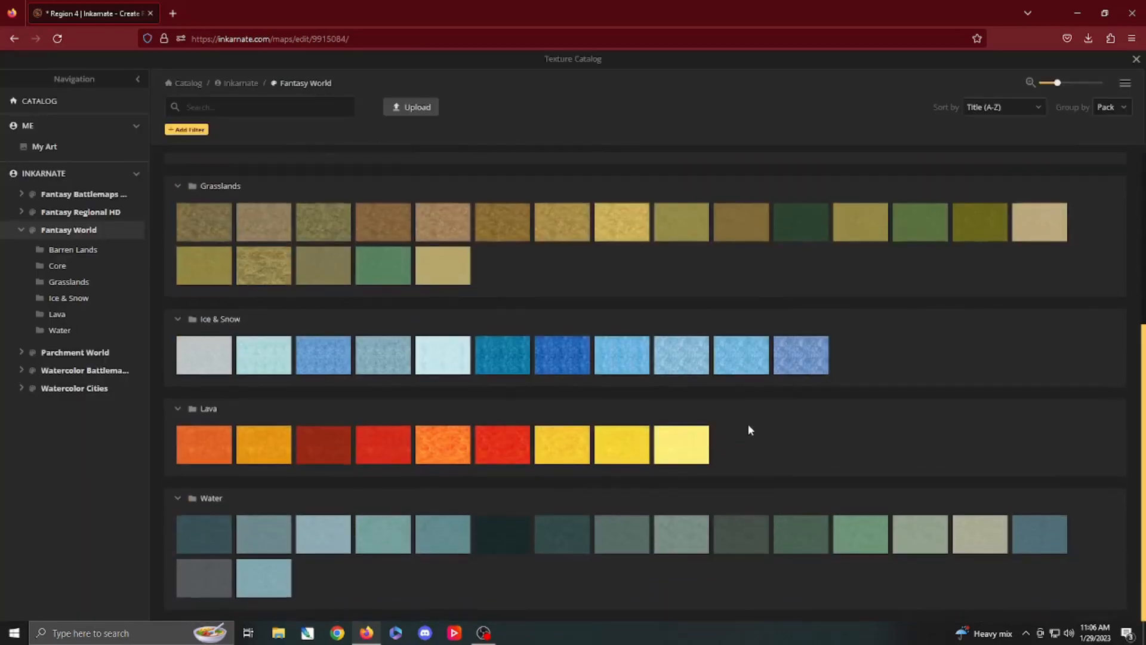
{"action": "scroll", "coordinate": [753, 429], "scroll_direction": "up", "scroll_amount": 4}
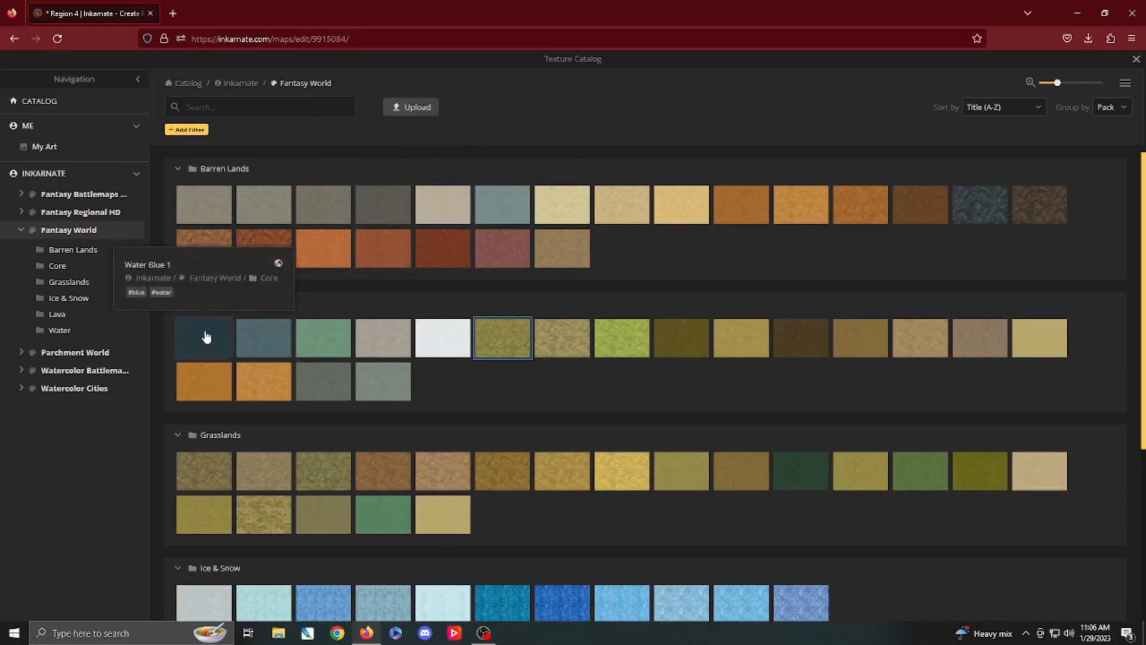
{"action": "left_click", "coordinate": [813, 347]}
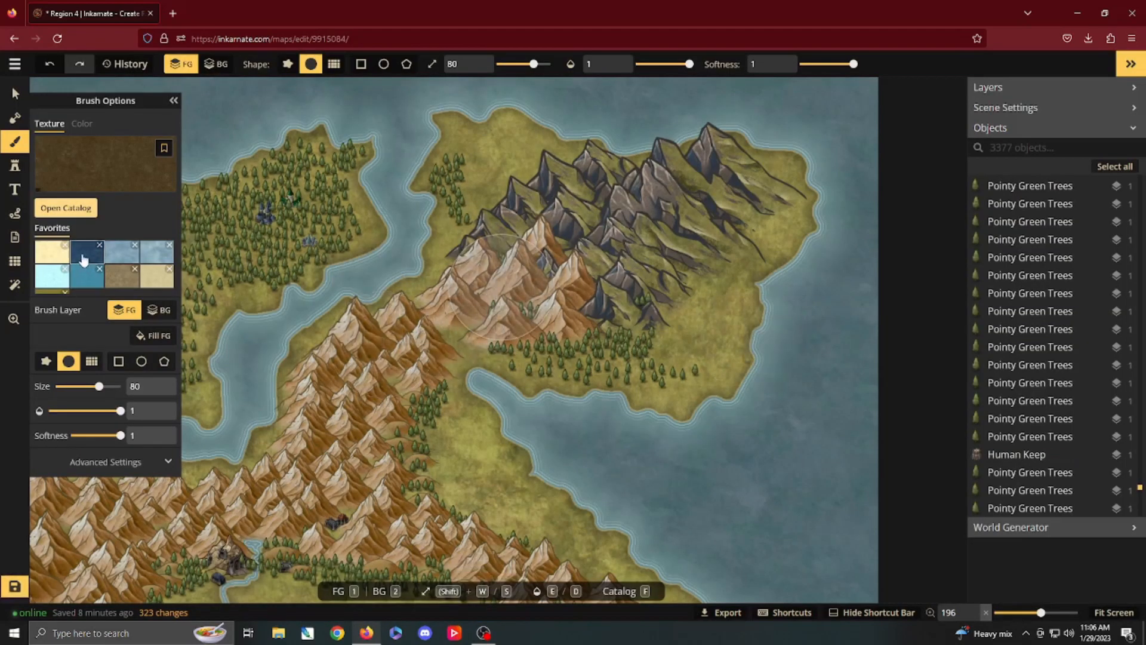
Step: Darken the brush texture by setting its filters to hue -15, saturation 121 and brightness 55
{"action": "left_click", "coordinate": [120, 468]}
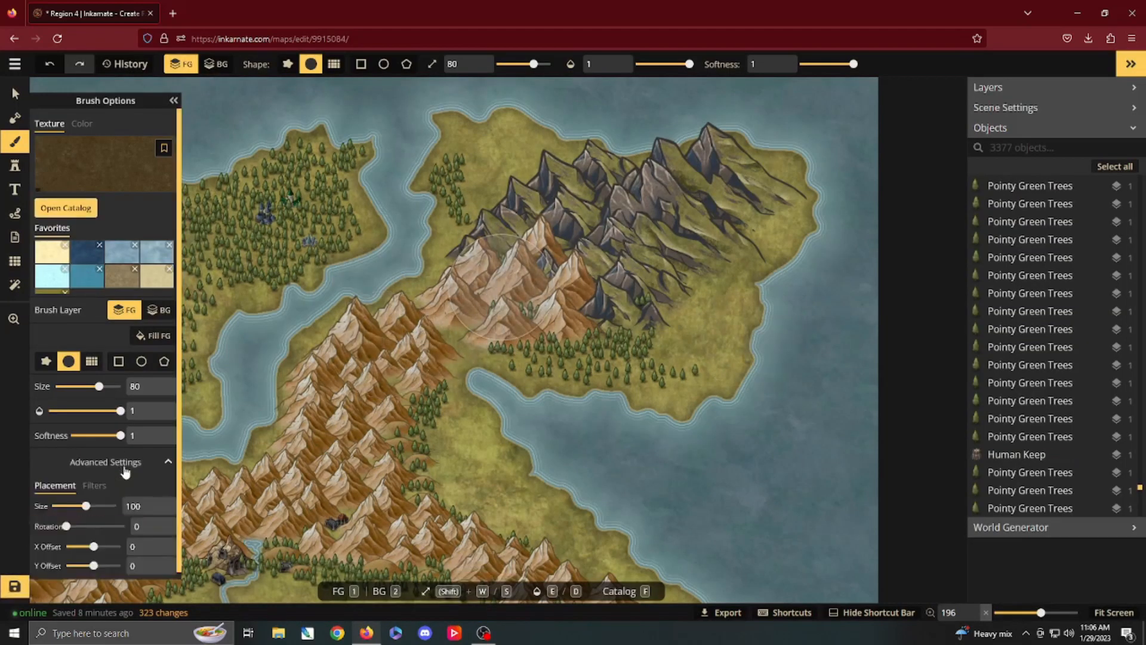
{"action": "left_click", "coordinate": [93, 480]}
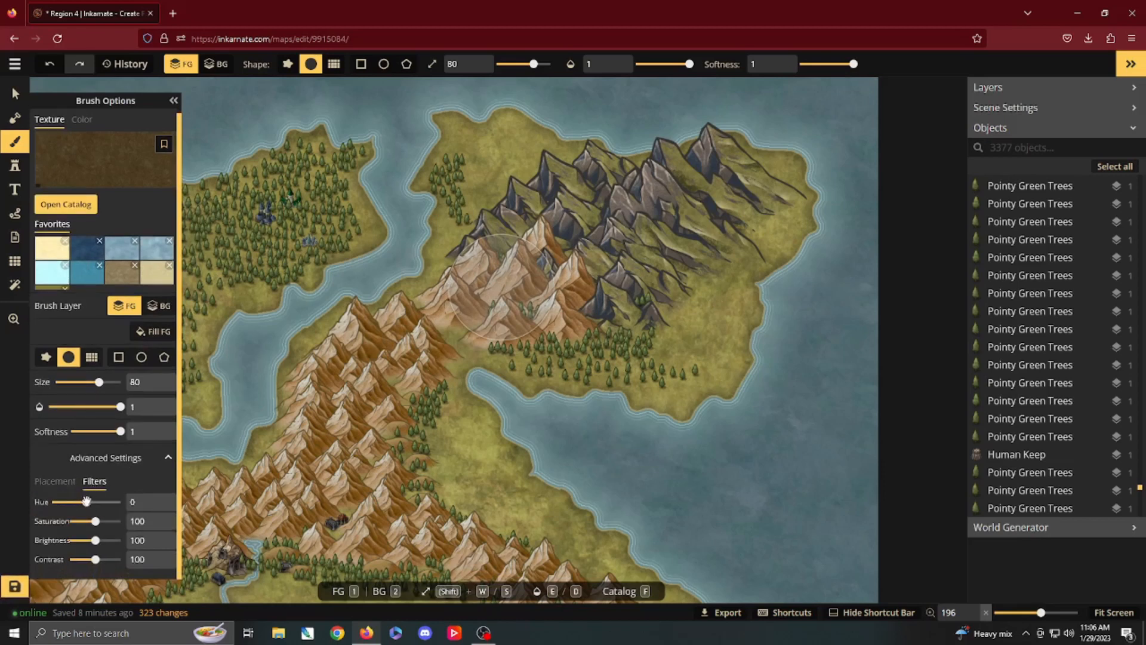
{"action": "left_click_drag", "start_coordinate": [86, 502], "coordinate": [84, 501]}
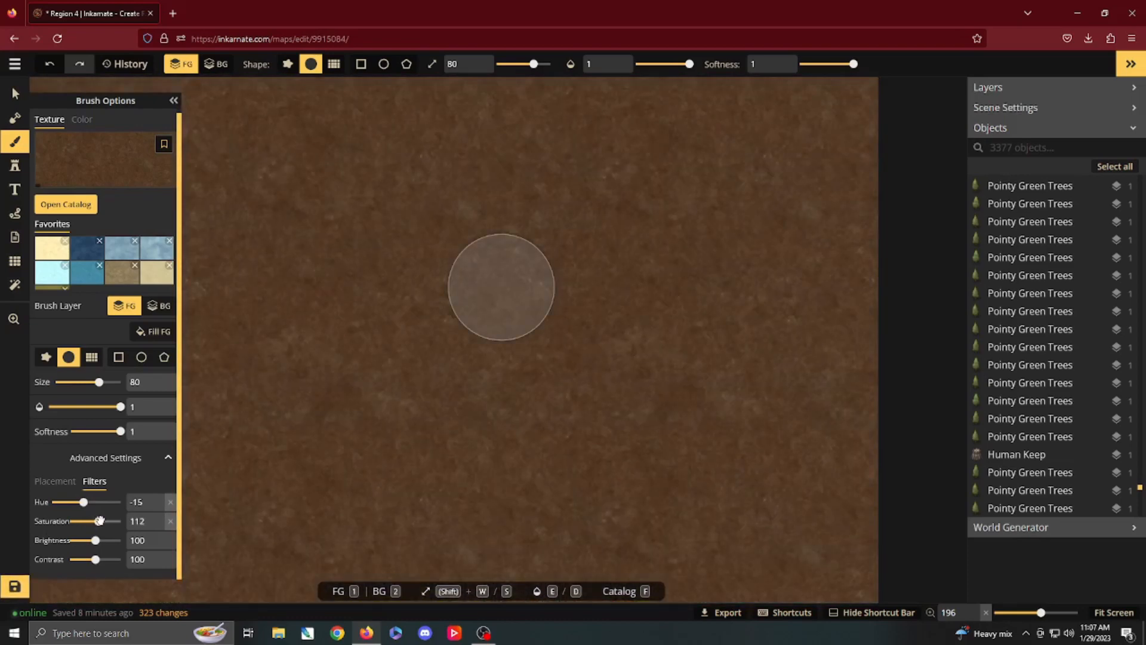
{"action": "left_click_drag", "start_coordinate": [93, 540], "coordinate": [82, 541]}
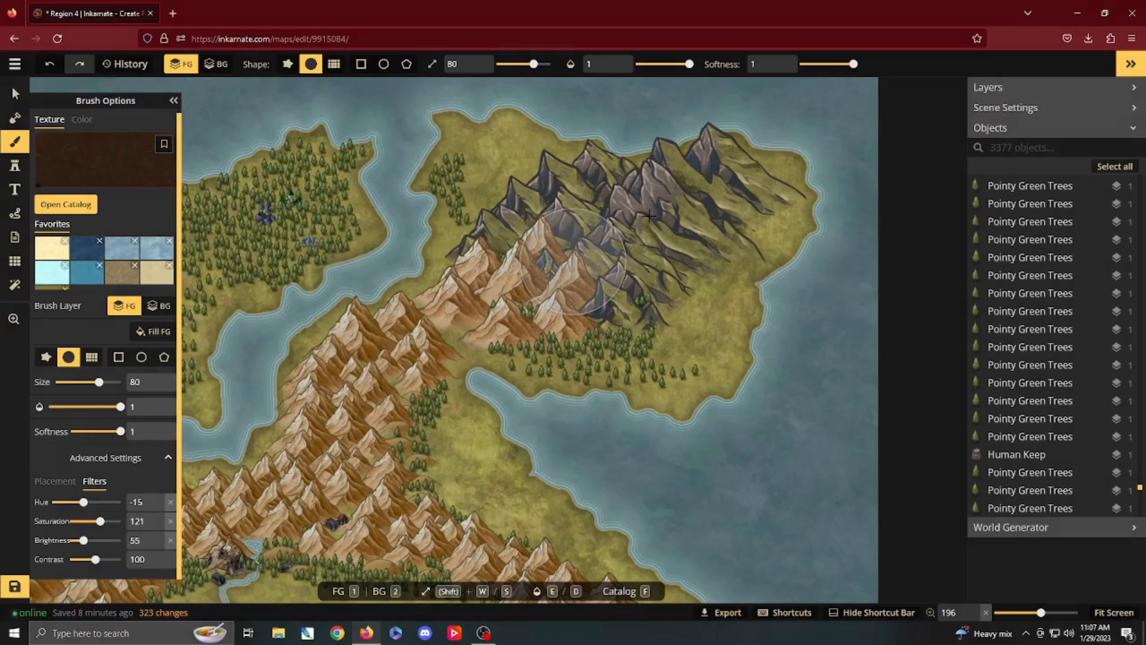
Step: Paint the dark brown texture across the interior of the dark mountain range, reducing the brush size from 80 to 68
{"action": "mouse_move", "coordinate": [578, 256]}
{"action": "left_mouse_down"}
{"action": "mouse_move", "coordinate": [642, 230]}
{"action": "mouse_move", "coordinate": [633, 239]}
{"action": "mouse_move", "coordinate": [650, 256]}
{"action": "mouse_move", "coordinate": [737, 186]}
{"action": "mouse_move", "coordinate": [704, 185]}
{"action": "left_mouse_up"}
{"action": "key", "text": "s"}
{"action": "key", "text": "s"}
{"action": "key", "text": "s"}
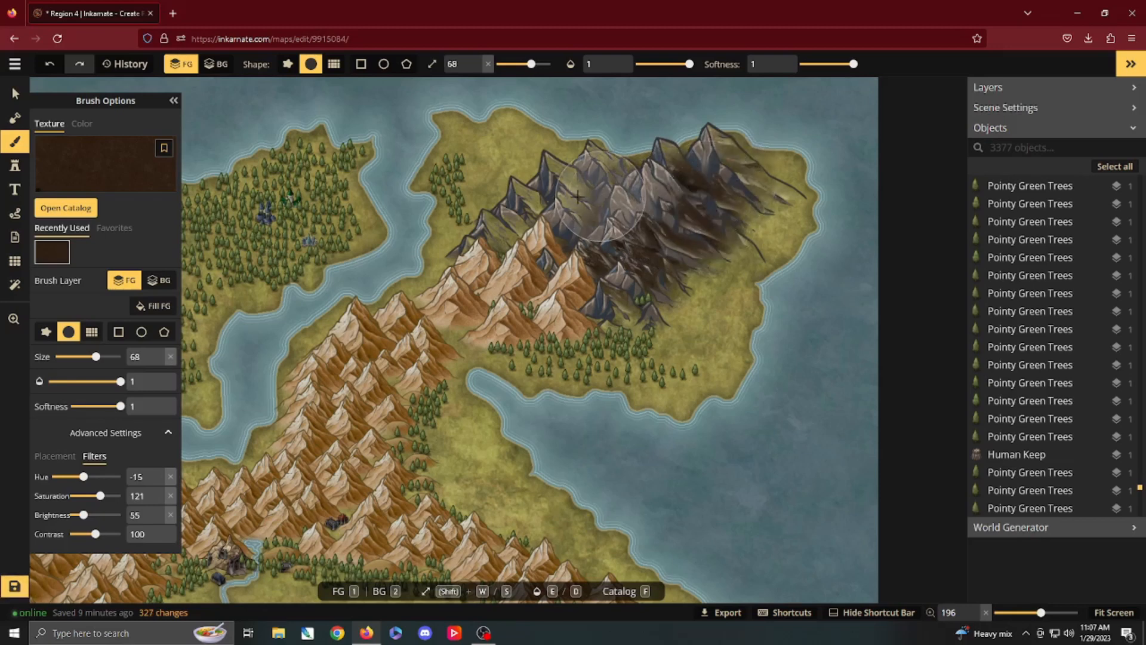
{"action": "mouse_move", "coordinate": [521, 221]}
{"action": "left_mouse_down"}
{"action": "mouse_move", "coordinate": [517, 248]}
{"action": "mouse_move", "coordinate": [540, 265]}
{"action": "mouse_move", "coordinate": [573, 272]}
{"action": "mouse_move", "coordinate": [630, 248]}
{"action": "left_mouse_up"}
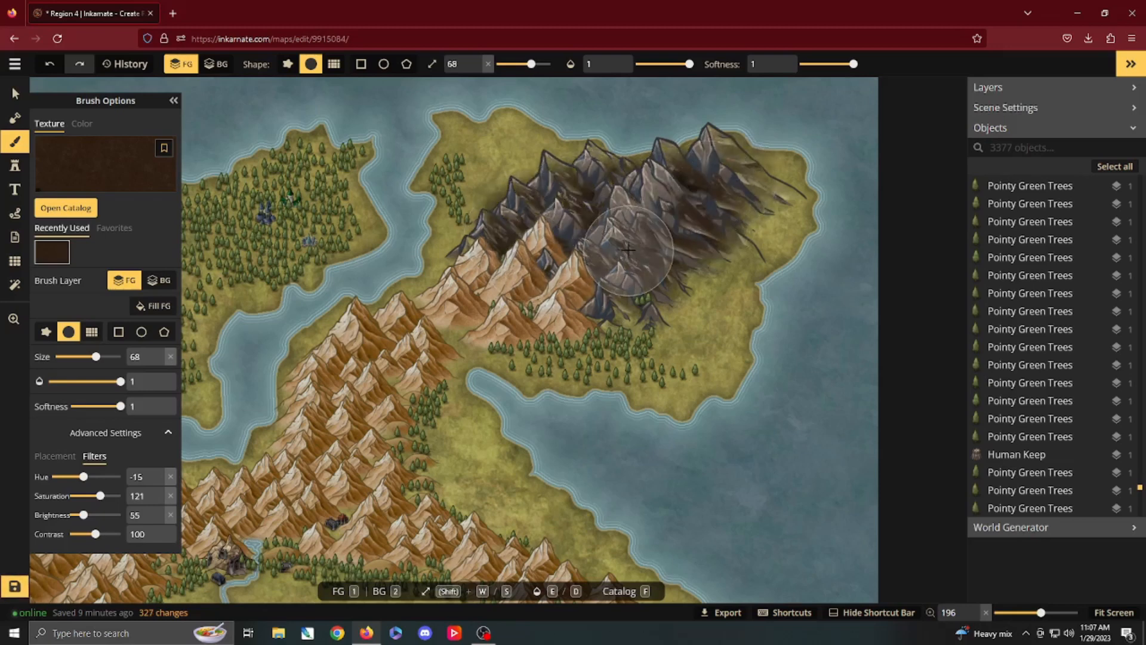
Step: Blend the dark texture along the dark range's eastern and southeastern edges with a size 39 brush at opacity 0.2, then 0.3
{"action": "key", "text": "s"}
{"action": "key", "text": "d"}
{"action": "key", "text": "d"}
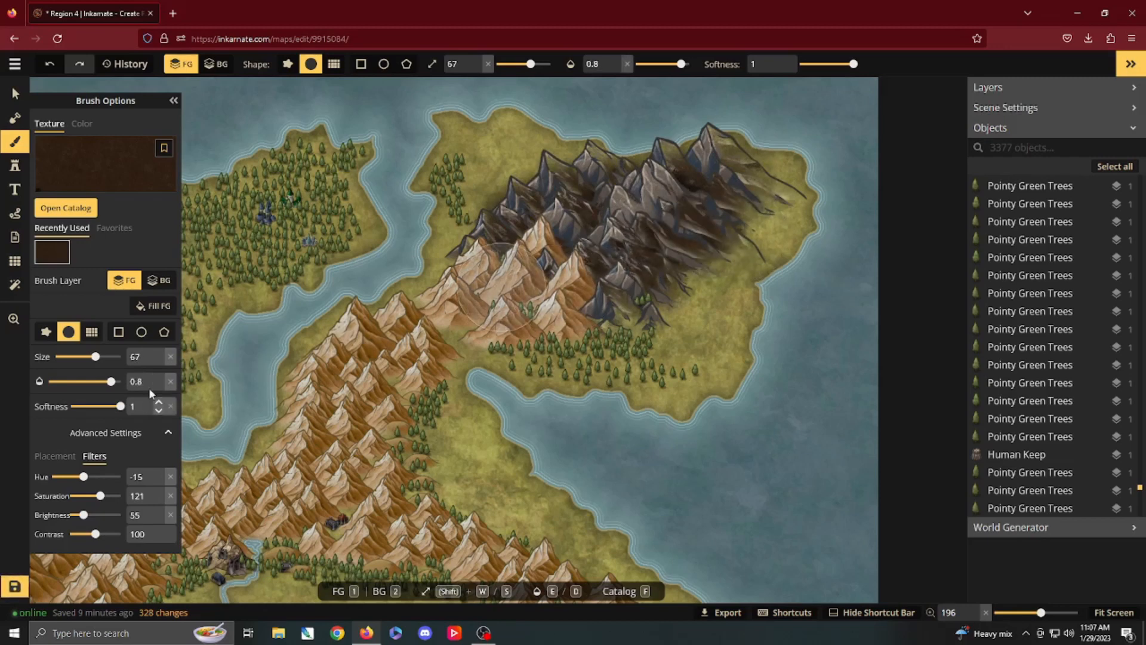
{"action": "left_click_drag", "start_coordinate": [110, 381], "coordinate": [103, 381]}
{"action": "key", "text": "d"}
{"action": "key", "text": "d"}
{"action": "key", "text": "d"}
{"action": "key", "text": "d"}
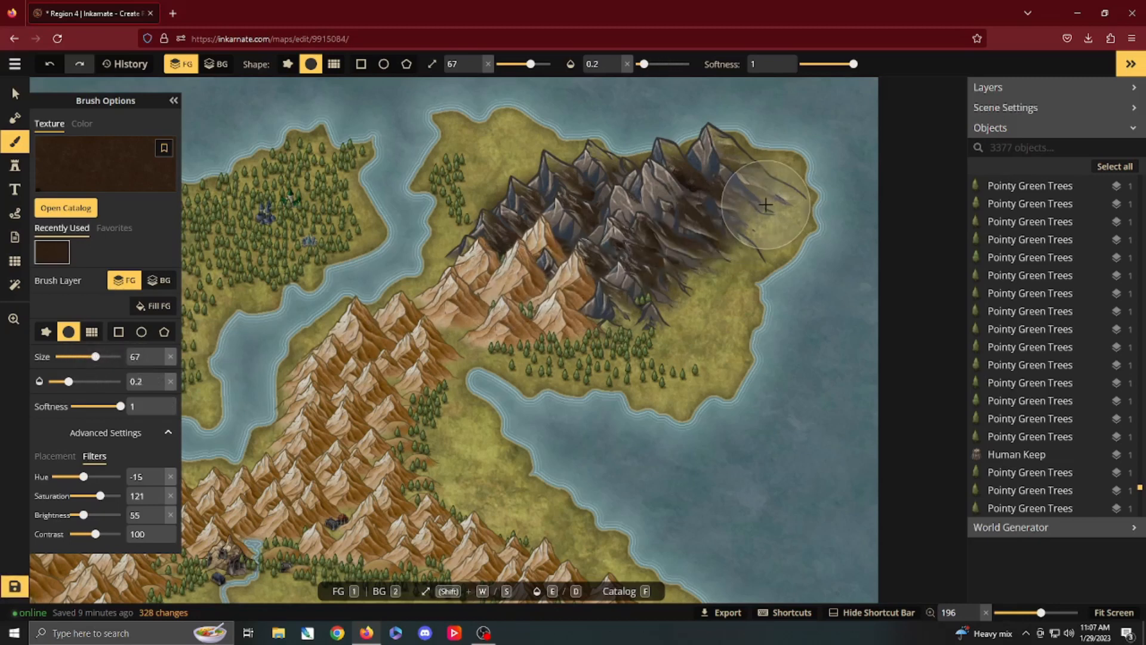
{"action": "key", "text": "s"}
{"action": "key", "text": "s"}
{"action": "key", "text": "s"}
{"action": "key", "text": "s"}
{"action": "key", "text": "s"}
{"action": "key", "text": "s"}
{"action": "key", "text": "s"}
{"action": "key", "text": "s"}
{"action": "key", "text": "s"}
{"action": "key", "text": "s"}
{"action": "key", "text": "s"}
{"action": "key", "text": "s"}
{"action": "key", "text": "s"}
{"action": "key", "text": "s"}
{"action": "key", "text": "s"}
{"action": "key", "text": "s"}
{"action": "key", "text": "s"}
{"action": "key", "text": "s"}
{"action": "key", "text": "s"}
{"action": "key", "text": "s"}
{"action": "left_click_drag", "start_coordinate": [767, 211], "coordinate": [740, 228]}
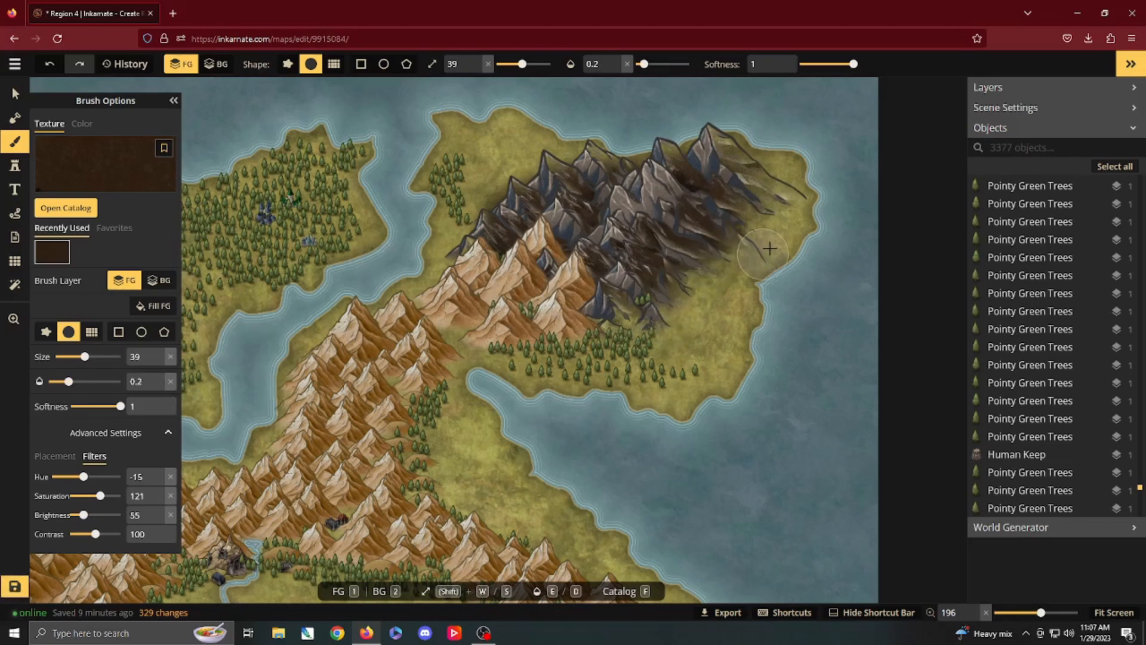
{"action": "left_click_drag", "start_coordinate": [768, 234], "coordinate": [719, 276]}
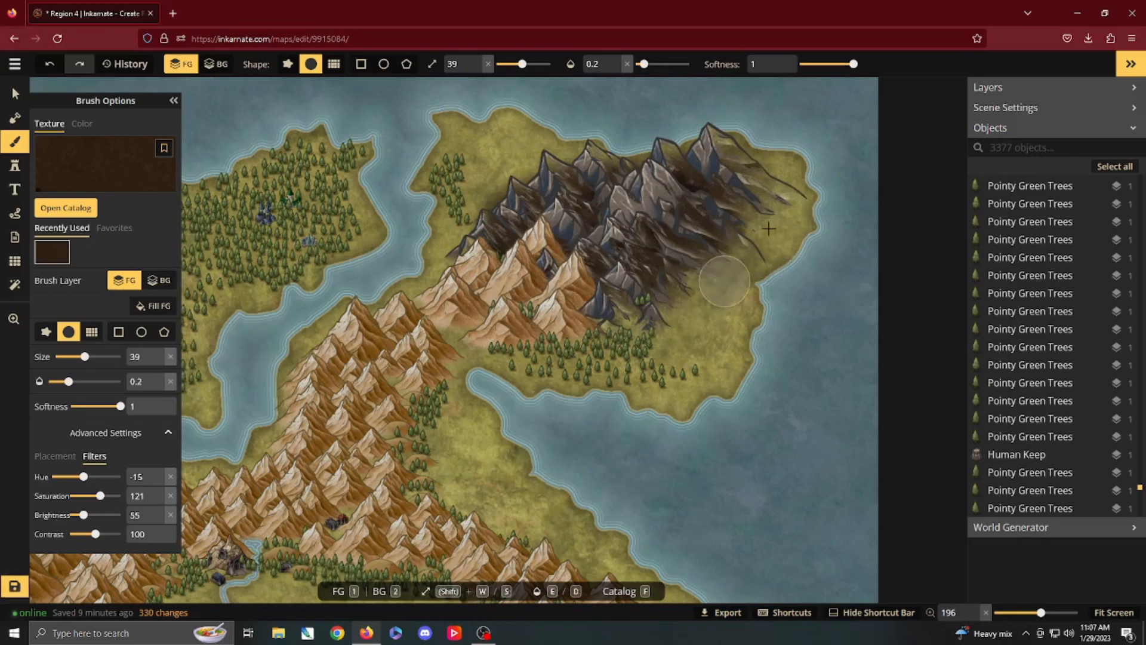
{"action": "mouse_move", "coordinate": [787, 179]}
{"action": "left_mouse_down"}
{"action": "mouse_move", "coordinate": [783, 161]}
{"action": "mouse_move", "coordinate": [773, 248]}
{"action": "mouse_move", "coordinate": [661, 321]}
{"action": "left_mouse_up"}
{"action": "key", "text": "e"}
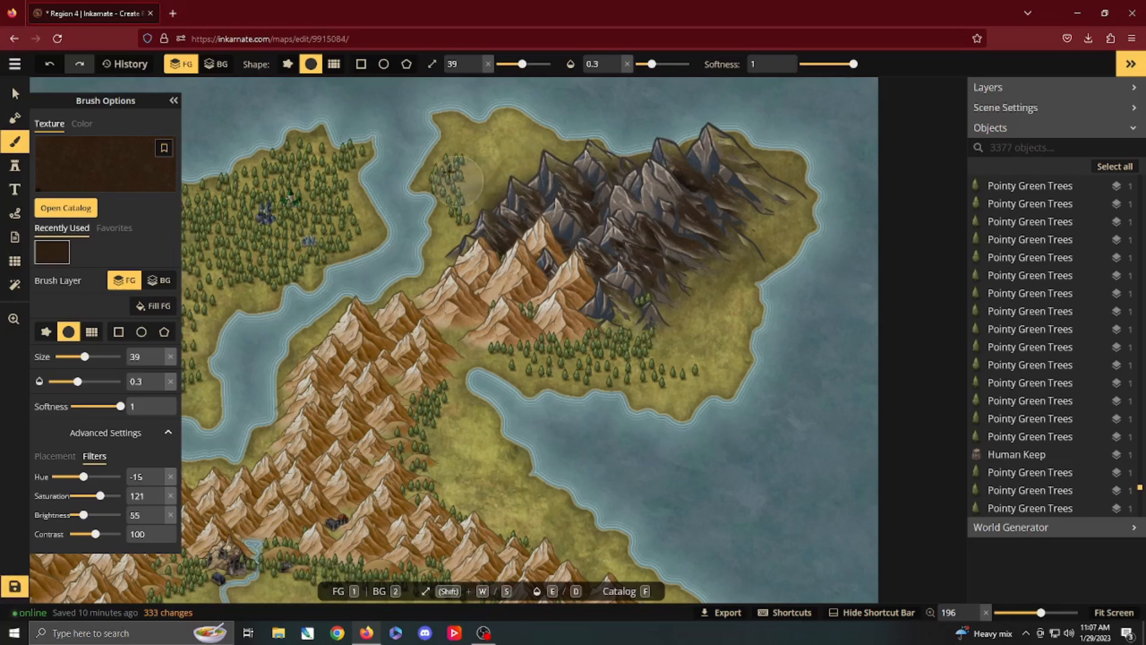
Step: Delete the main cluster of Pointy Green Trees on the coast northwest of the dark range
{"action": "key", "text": "v"}
{"action": "mouse_move", "coordinate": [423, 149]}
{"action": "left_mouse_down"}
{"action": "mouse_move", "coordinate": [461, 217]}
{"action": "mouse_move", "coordinate": [457, 198]}
{"action": "left_mouse_up"}
{"action": "key", "text": "Delete"}
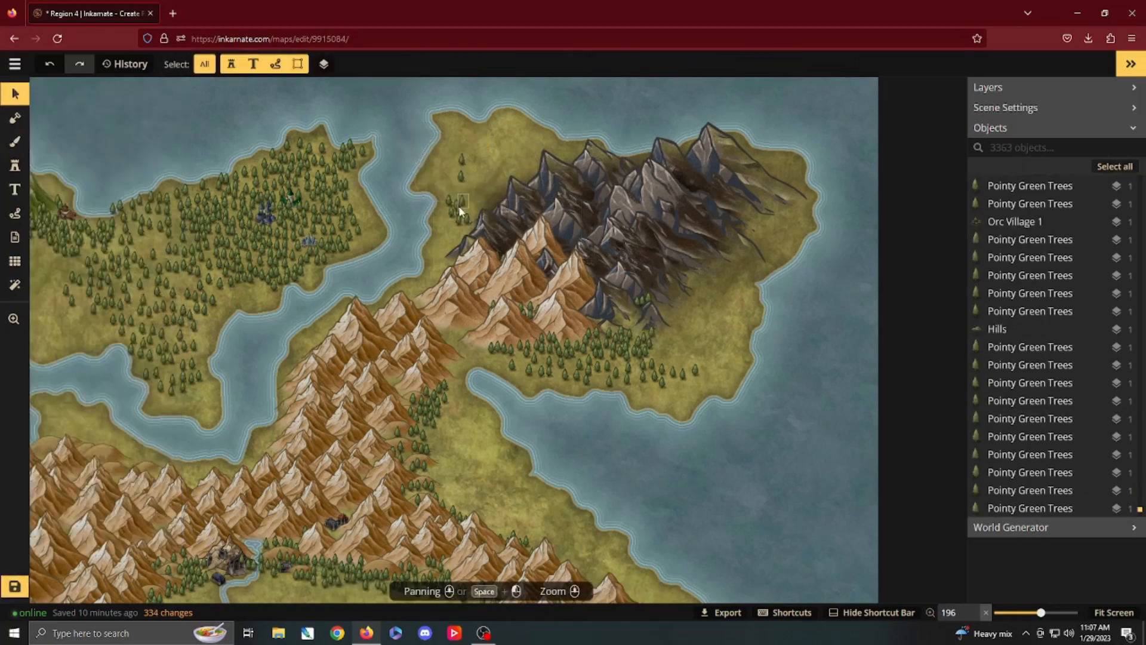
Step: Delete the leftover individual trees between the northwest coast and the dark range
{"action": "left_click", "coordinate": [457, 206]}
{"action": "key", "text": "Delete"}
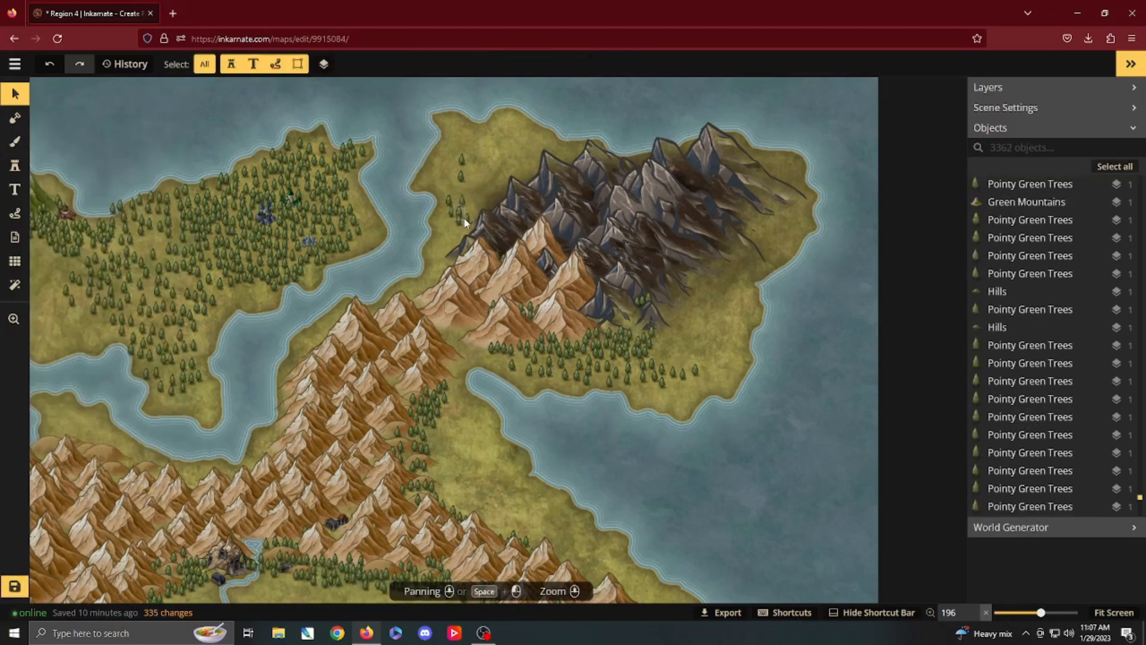
{"action": "left_click", "coordinate": [465, 220]}
{"action": "key", "text": "Delete"}
{"action": "left_click", "coordinate": [465, 221]}
{"action": "key", "text": "Delete"}
{"action": "left_click", "coordinate": [456, 216]}
{"action": "key", "text": "Delete"}
{"action": "left_click", "coordinate": [460, 221]}
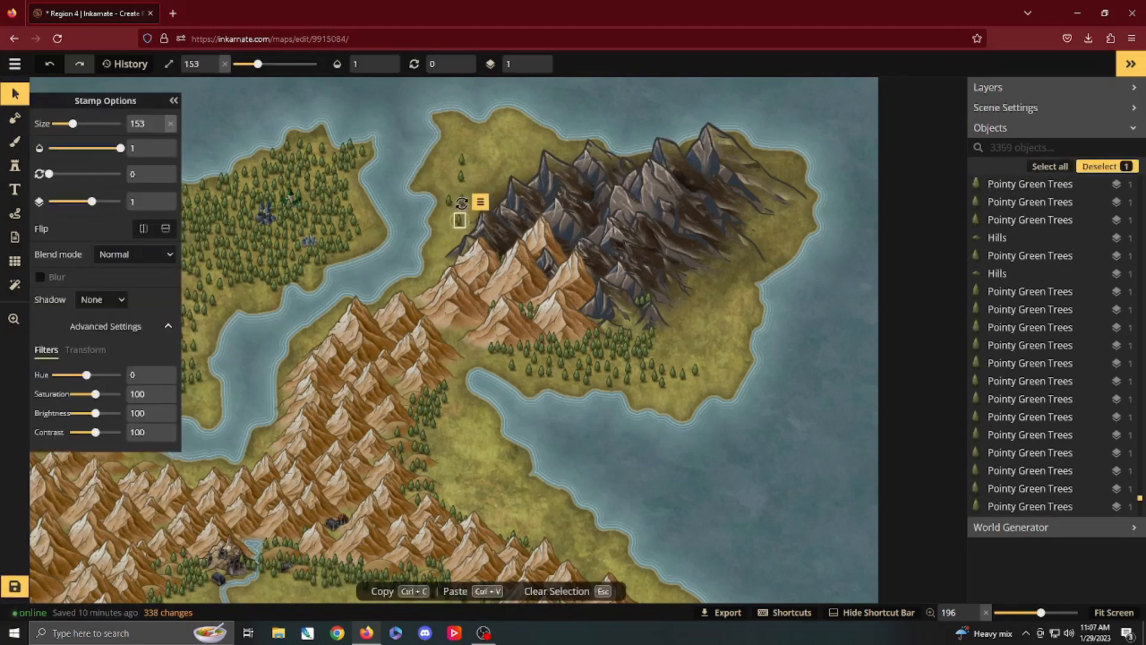
{"action": "key", "text": "Delete"}
{"action": "left_click", "coordinate": [448, 200]}
{"action": "key", "text": "Delete"}
{"action": "left_click", "coordinate": [461, 175]}
{"action": "key", "text": "Delete"}
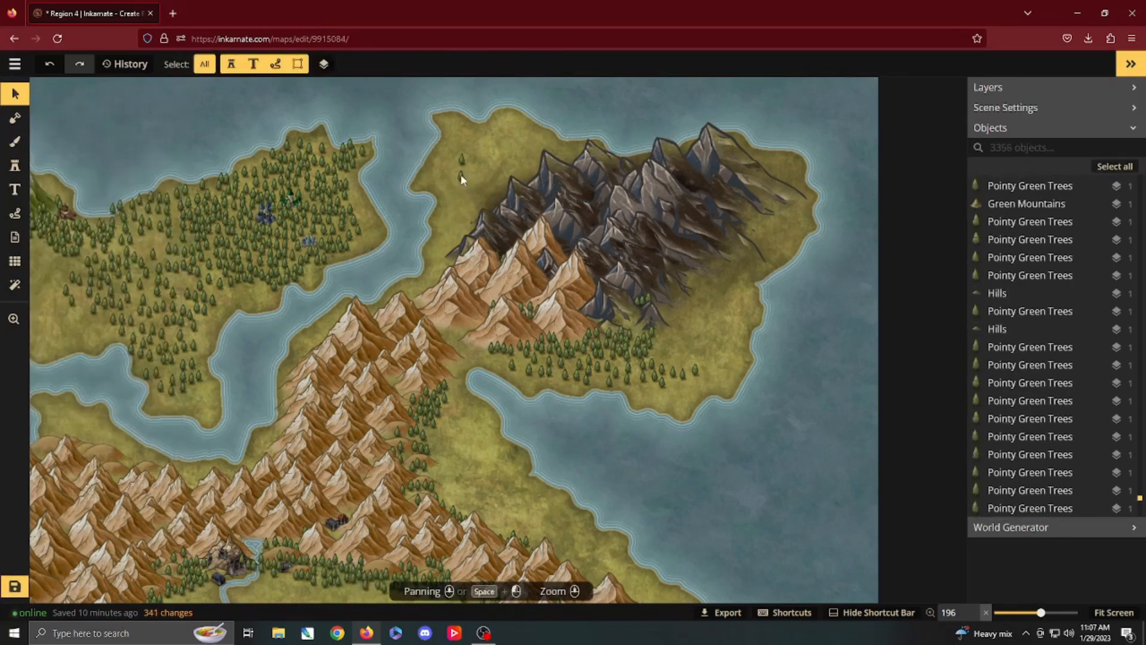
{"action": "left_click", "coordinate": [460, 175]}
{"action": "key", "text": "Delete"}
{"action": "left_click", "coordinate": [463, 159]}
{"action": "key", "text": "Delete"}
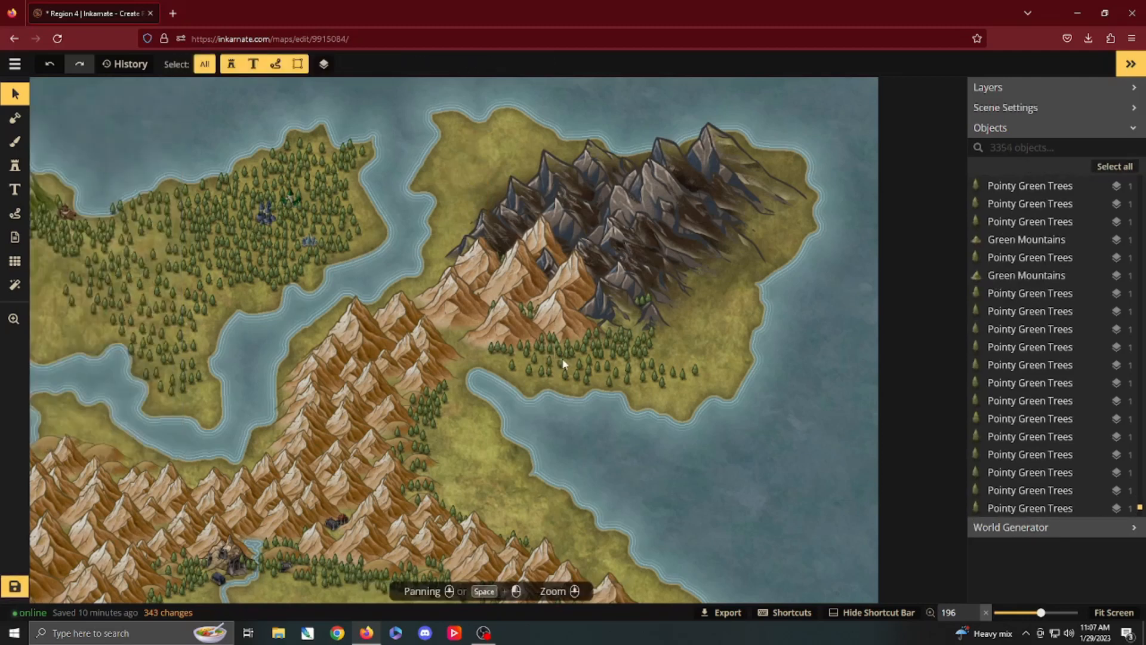
Step: Delete the trees and small dark mountain stamps at the dark range's southern foot, east of the brown peaks
{"action": "left_click", "coordinate": [642, 299]}
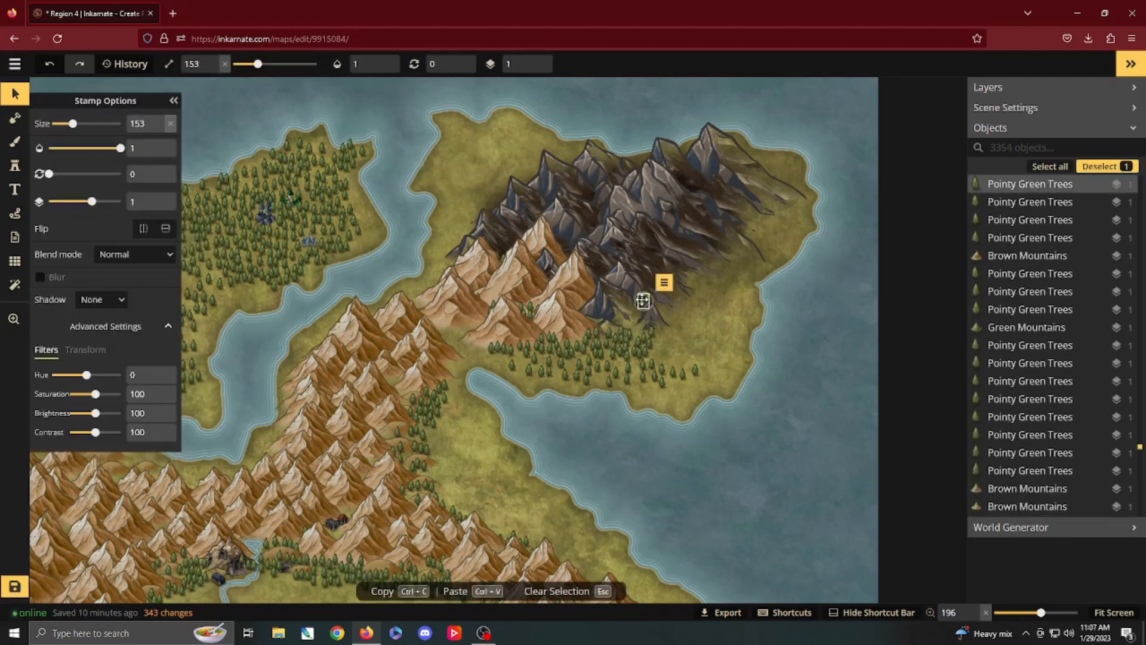
{"action": "key", "text": "Delete"}
{"action": "left_click", "coordinate": [650, 299]}
{"action": "key", "text": "Delete"}
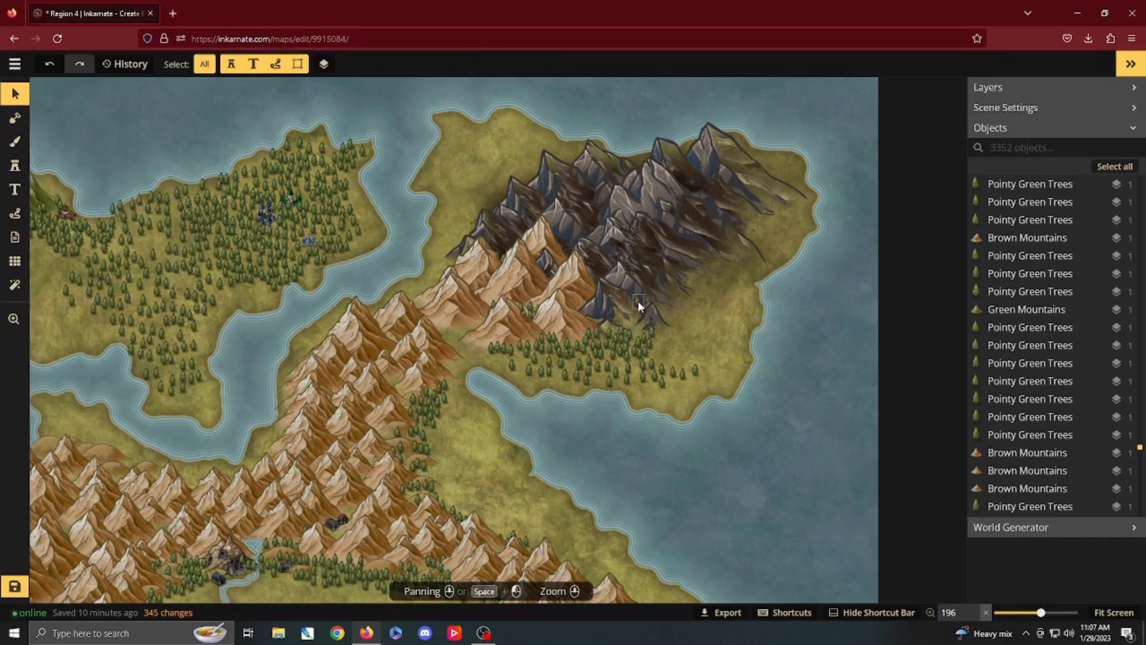
{"action": "left_click", "coordinate": [637, 299]}
{"action": "key", "text": "Delete"}
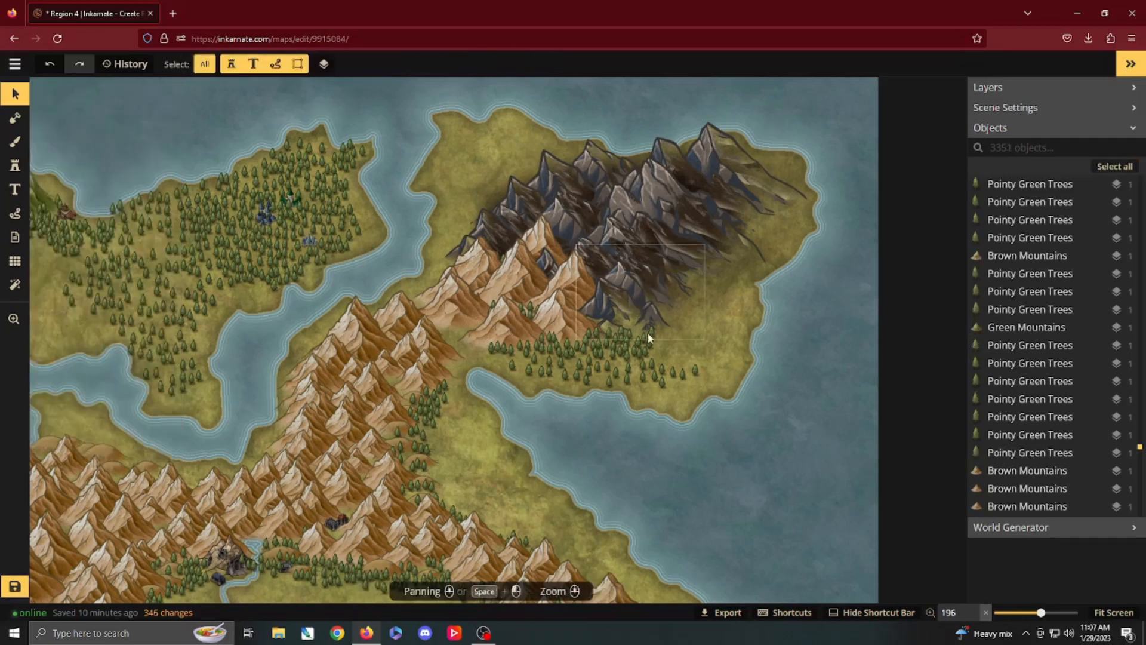
{"action": "left_click", "coordinate": [621, 358]}
{"action": "key", "text": "Delete"}
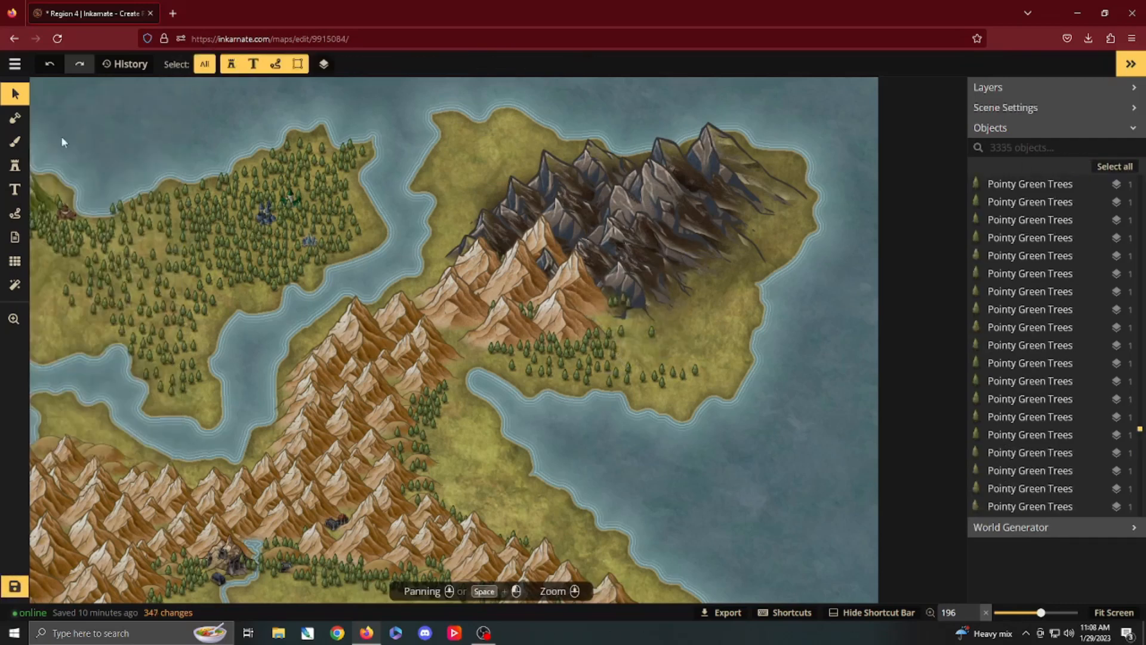
Step: Paint the dark texture around the dark range's edges and over the cleared northwest land with a size 39 brush at opacity 0.3
{"action": "key", "text": "o"}
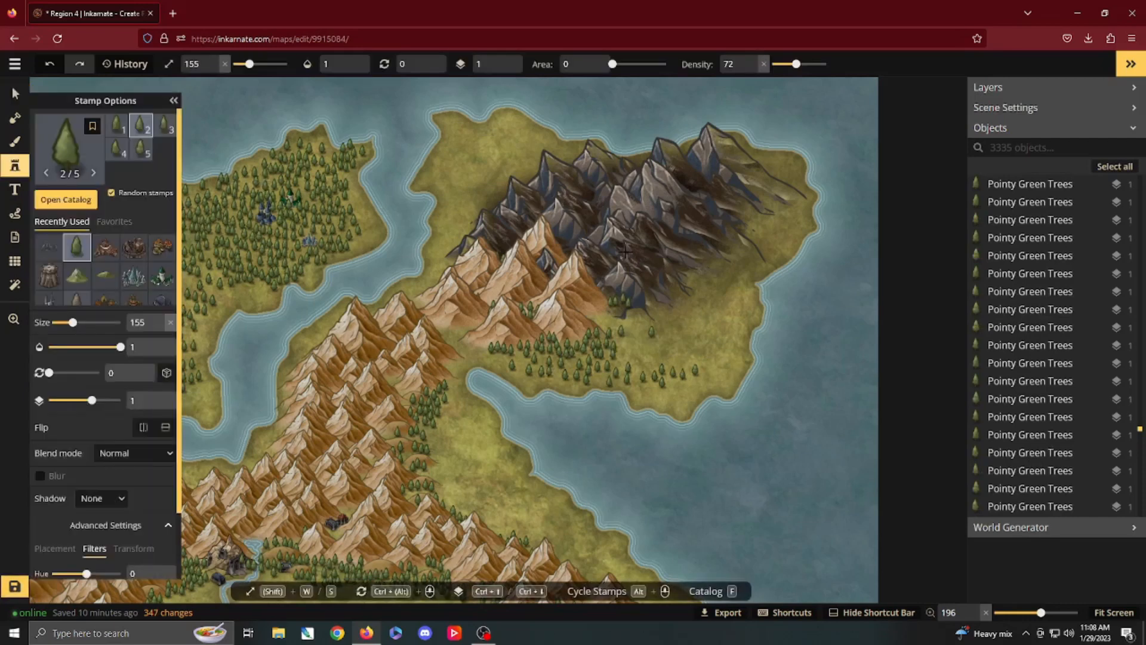
{"action": "key", "text": "b"}
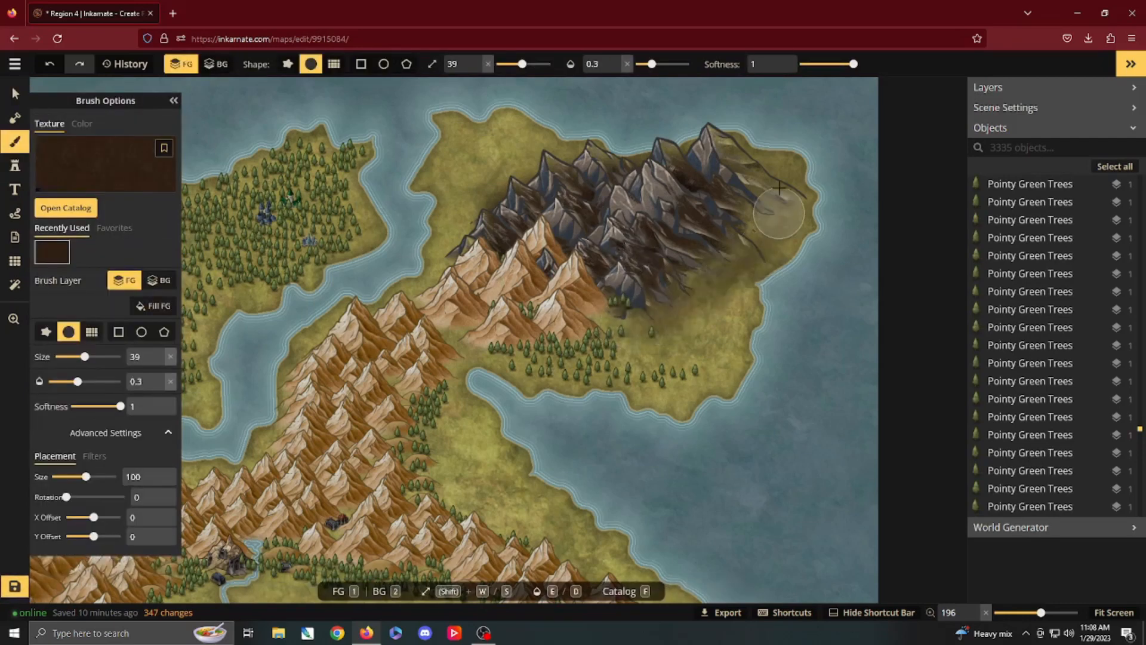
{"action": "mouse_move", "coordinate": [778, 177]}
{"action": "left_mouse_down"}
{"action": "mouse_move", "coordinate": [674, 140]}
{"action": "mouse_move", "coordinate": [640, 148]}
{"action": "left_mouse_up"}
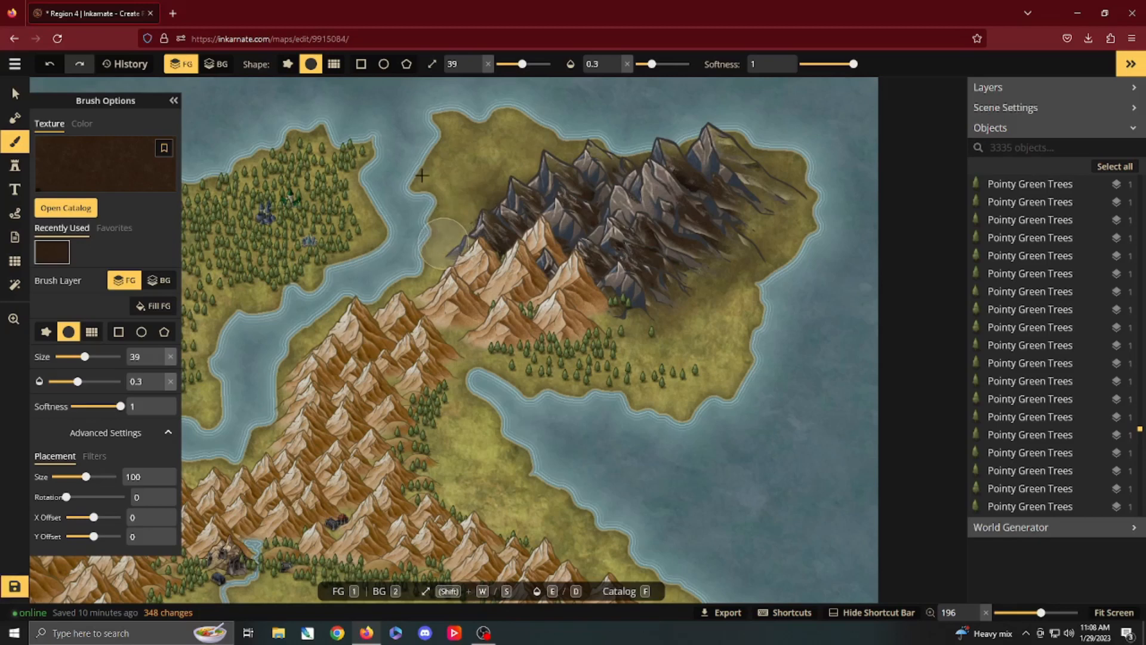
{"action": "mouse_move", "coordinate": [422, 175]}
{"action": "left_mouse_down"}
{"action": "mouse_move", "coordinate": [482, 151]}
{"action": "mouse_move", "coordinate": [590, 153]}
{"action": "left_mouse_up"}
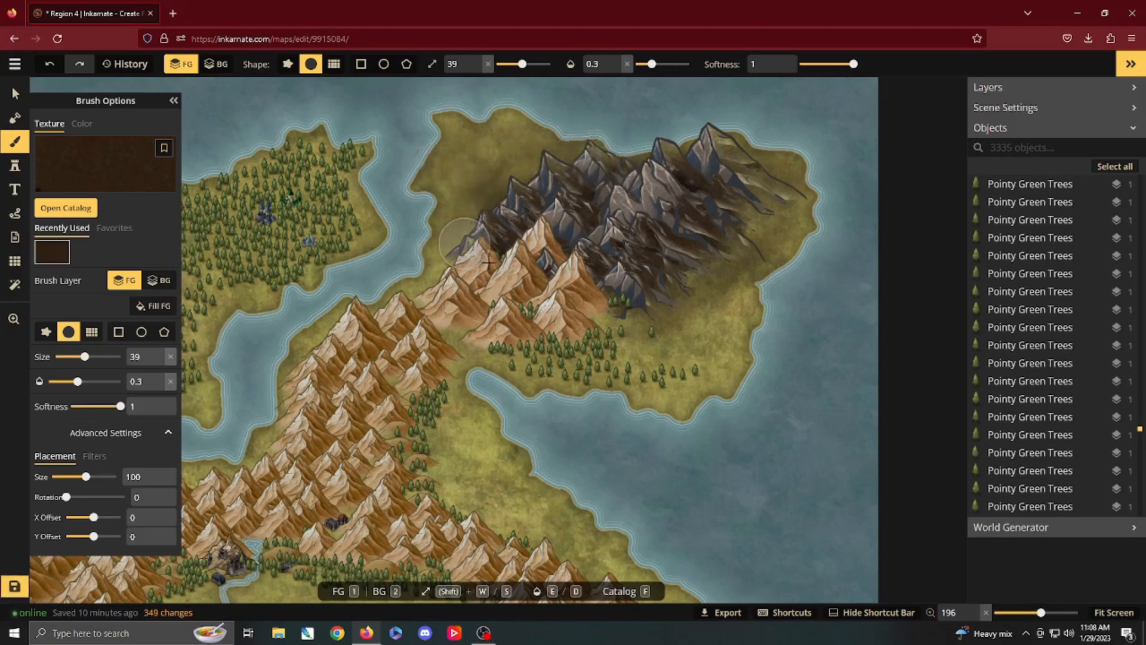
{"action": "mouse_move", "coordinate": [489, 263]}
{"action": "left_mouse_down"}
{"action": "mouse_move", "coordinate": [717, 265]}
{"action": "mouse_move", "coordinate": [752, 240]}
{"action": "mouse_move", "coordinate": [753, 178]}
{"action": "left_mouse_up"}
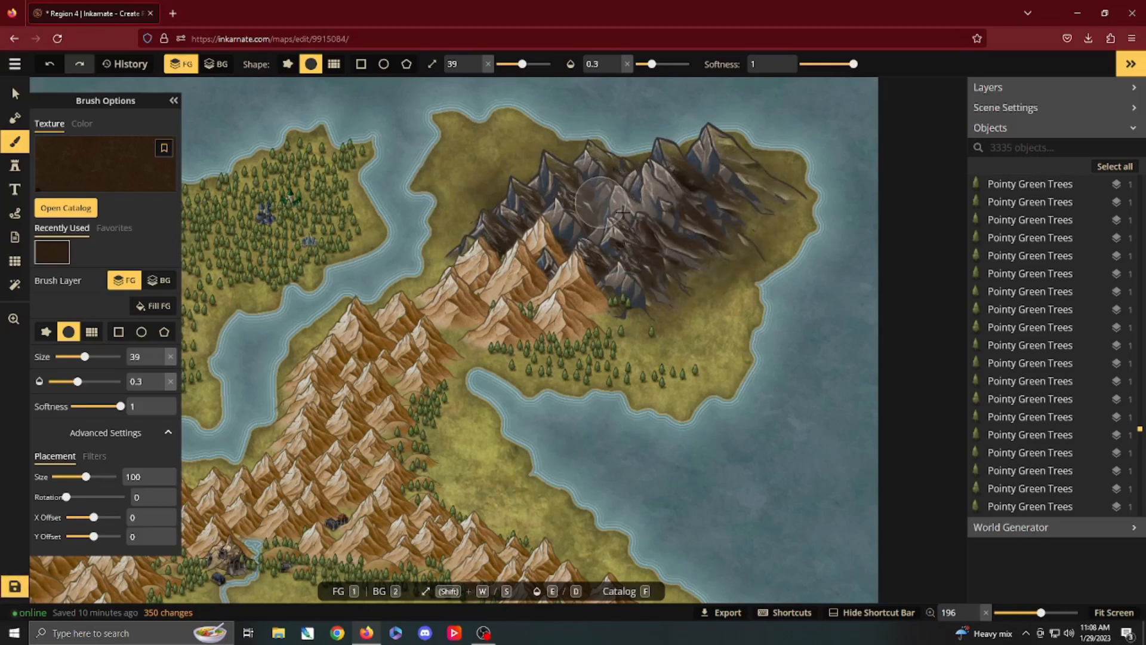
{"action": "mouse_move", "coordinate": [537, 155]}
{"action": "left_mouse_down"}
{"action": "mouse_move", "coordinate": [484, 194]}
{"action": "mouse_move", "coordinate": [472, 232]}
{"action": "left_mouse_up"}
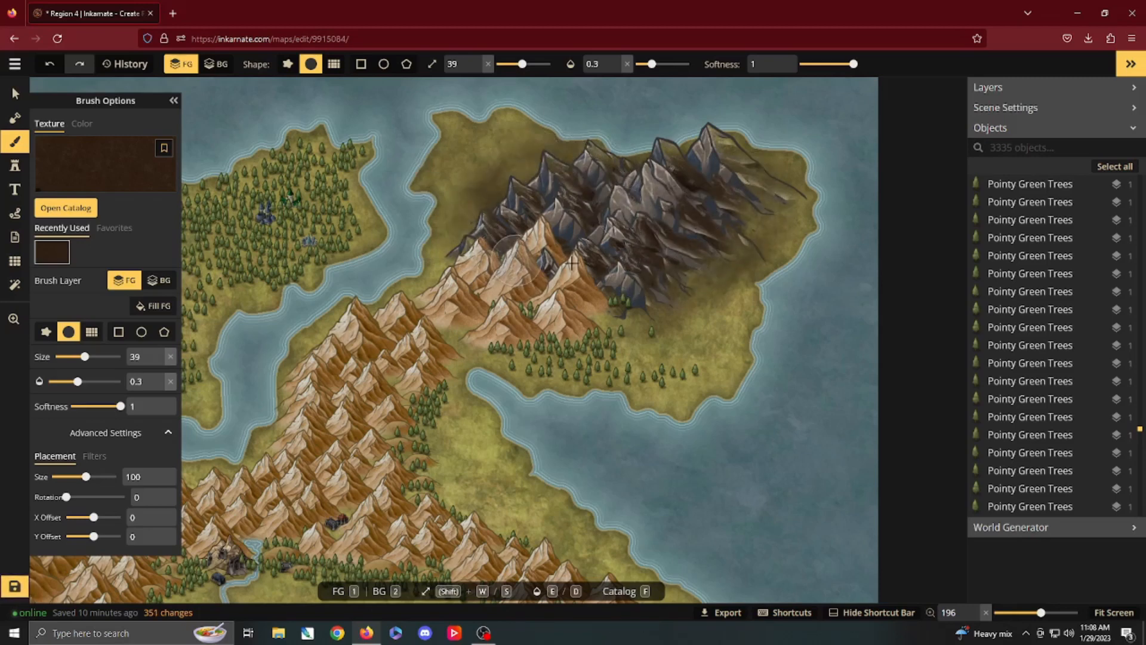
{"action": "left_click_drag", "start_coordinate": [576, 265], "coordinate": [589, 270]}
Step: Review the whole map, from the dark northeastern range to the settlements along the southern river
{"action": "scroll", "coordinate": [460, 394], "scroll_direction": "down", "scroll_amount": 3}
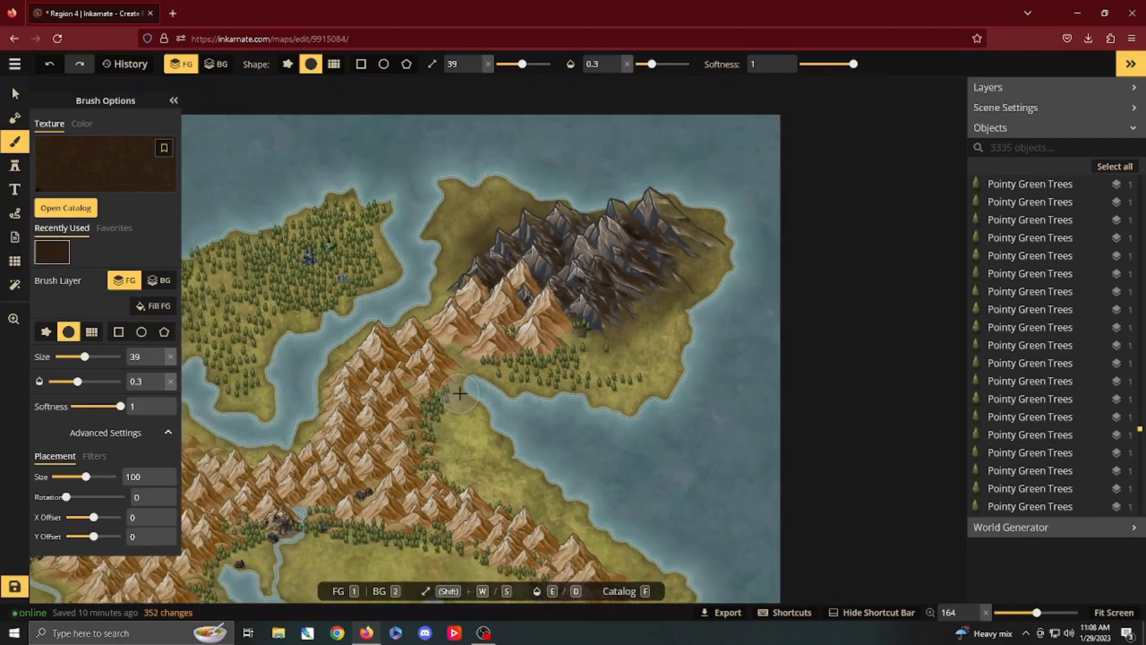
{"action": "scroll", "coordinate": [460, 394], "scroll_direction": "down", "scroll_amount": 2}
{"action": "key", "text": "space"}
{"action": "left_click_drag", "start_coordinate": [520, 425], "coordinate": [758, 266]}
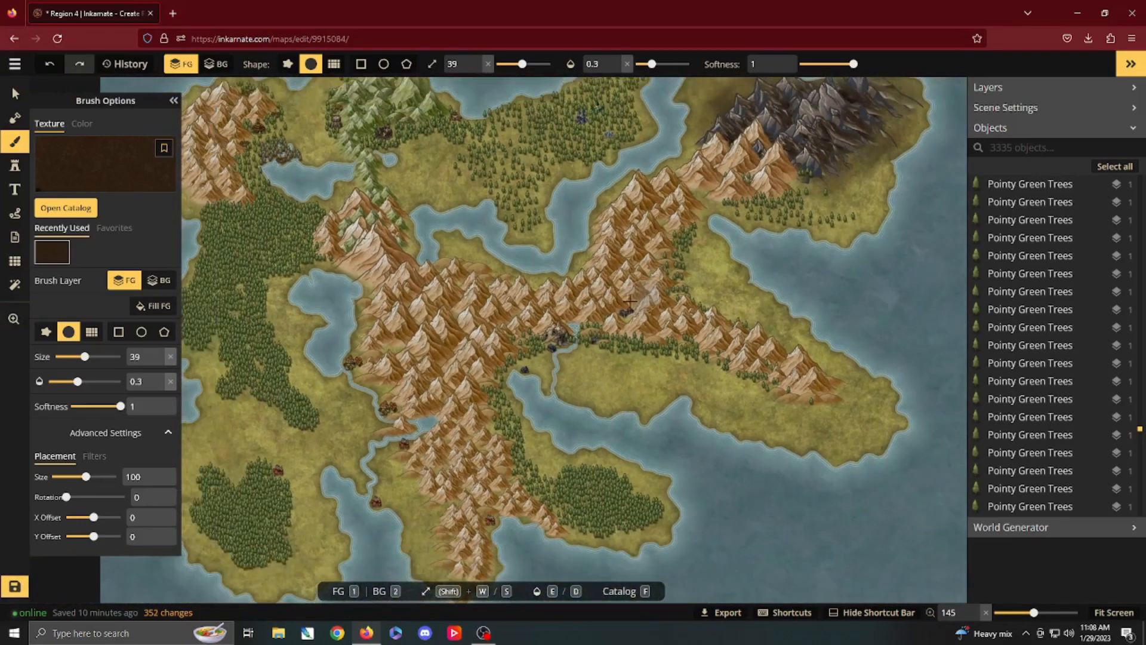
{"action": "scroll", "coordinate": [630, 301], "scroll_direction": "down", "scroll_amount": 4}
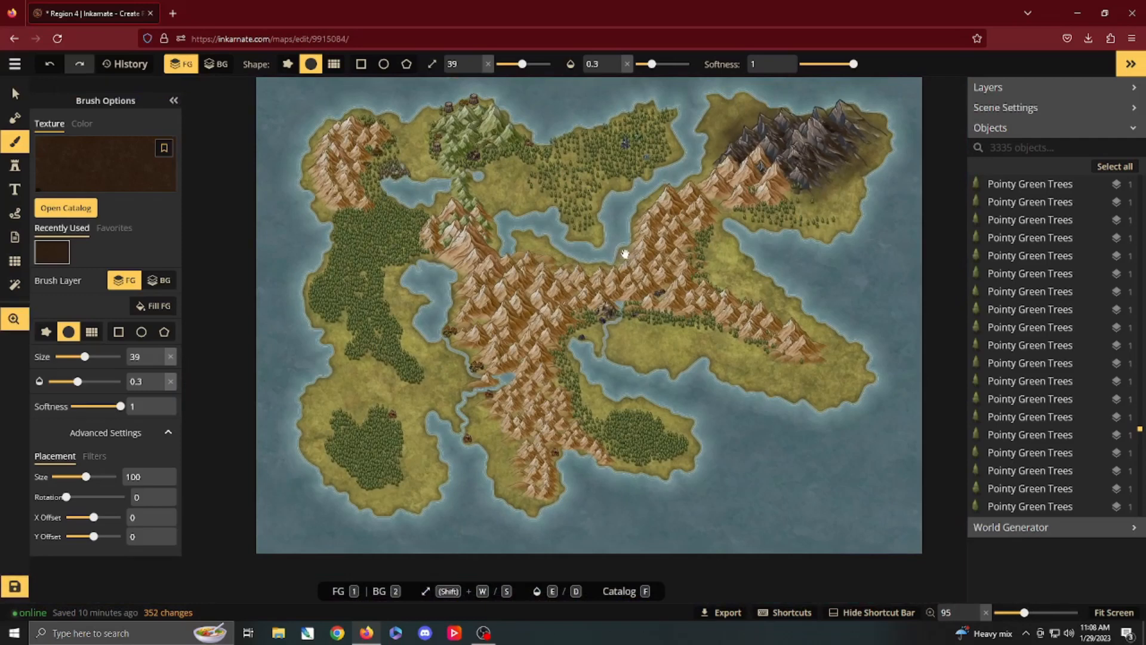
{"action": "left_click_drag", "start_coordinate": [626, 254], "coordinate": [591, 270]}
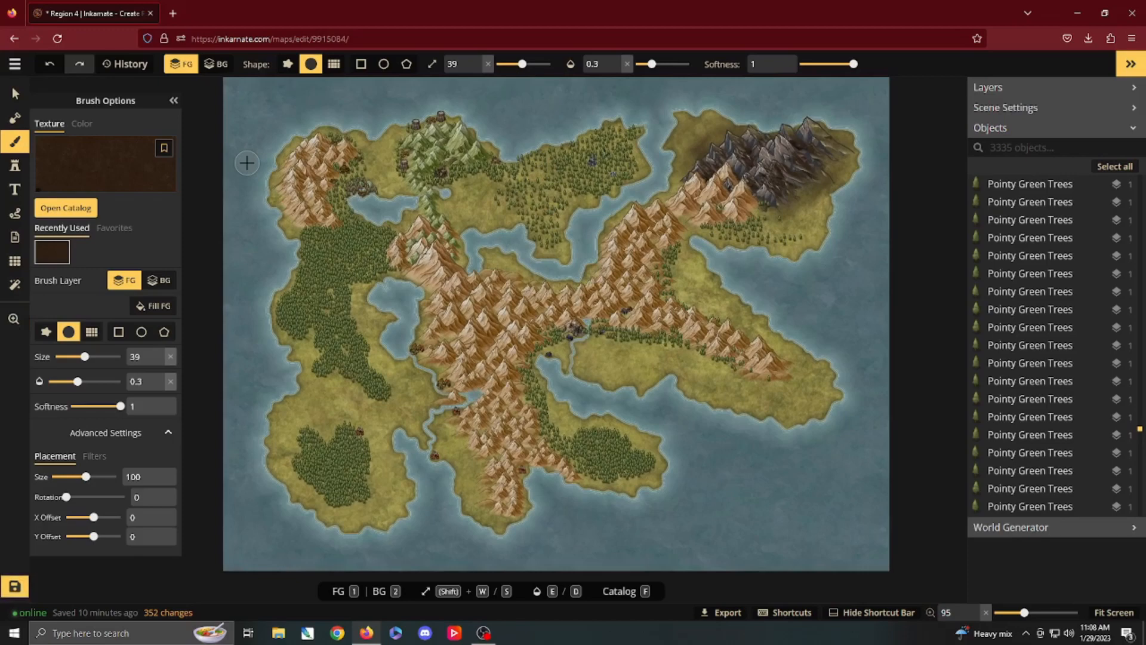
{"action": "scroll", "coordinate": [380, 243], "scroll_direction": "up", "scroll_amount": 1}
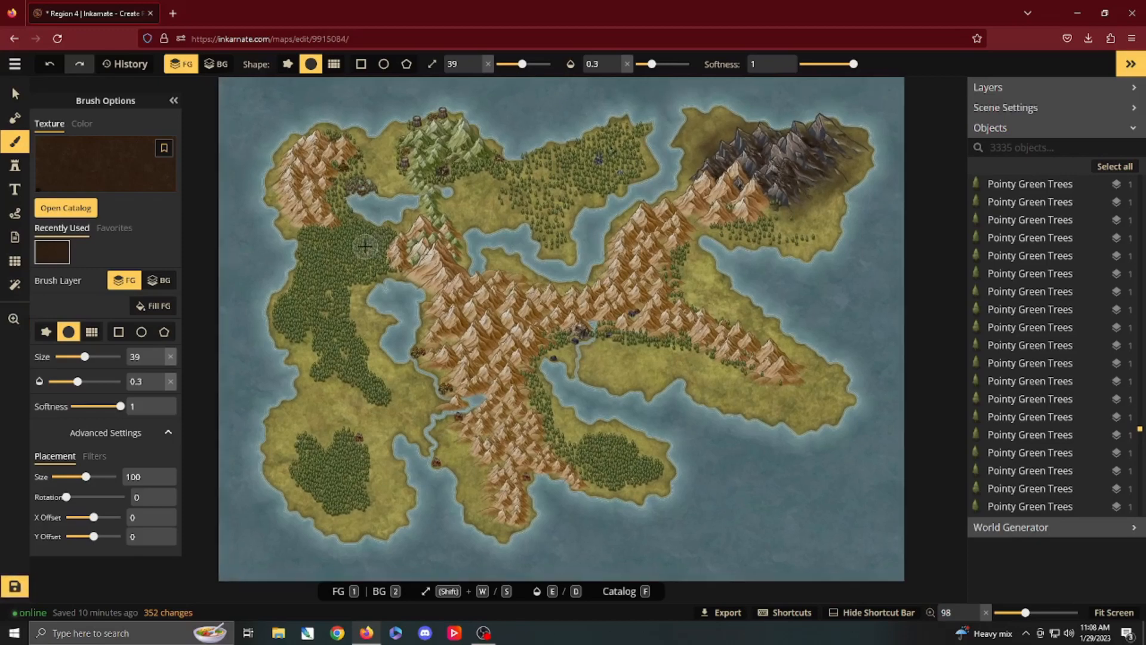
{"action": "scroll", "coordinate": [366, 246], "scroll_direction": "up", "scroll_amount": 6}
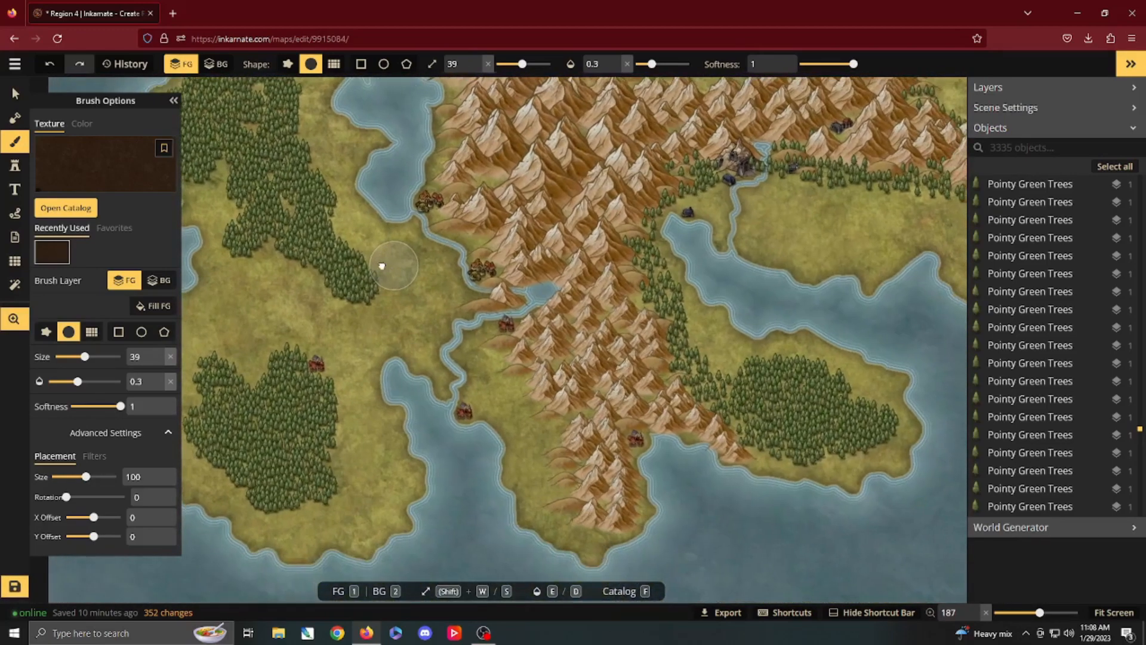
Step: Draw white dashed paths of width 1.5 and opacity 0.8 from the southwestern forest village across the river and from the river-mouth village to that crossing
{"action": "left_click", "coordinate": [15, 213]}
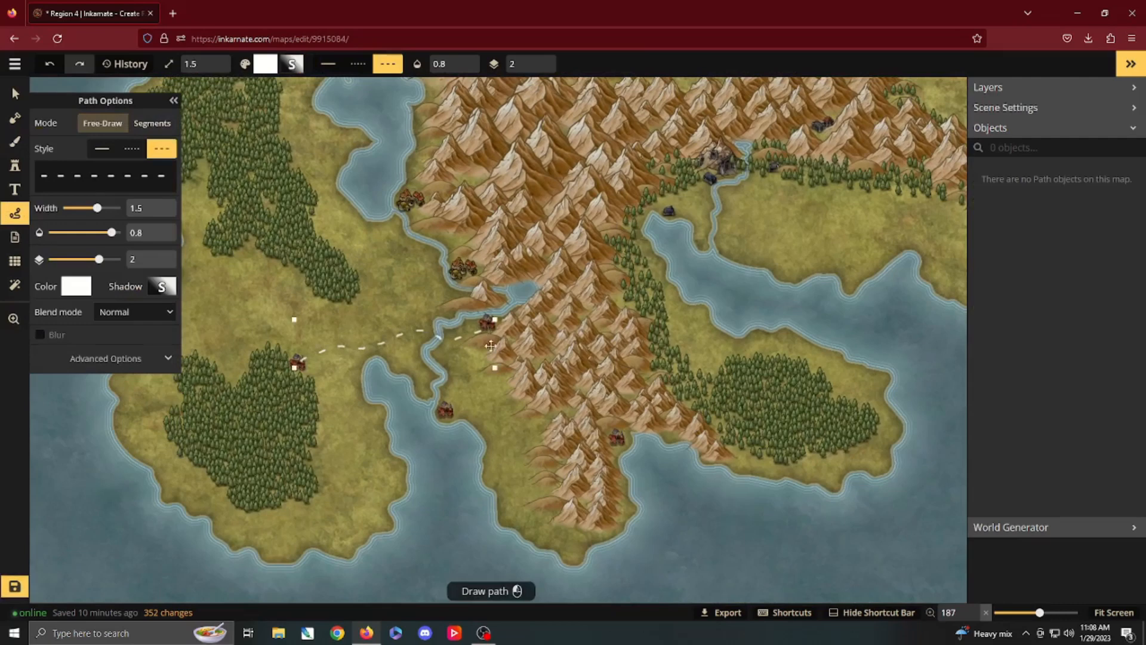
{"action": "left_click_drag", "start_coordinate": [447, 401], "coordinate": [451, 400]}
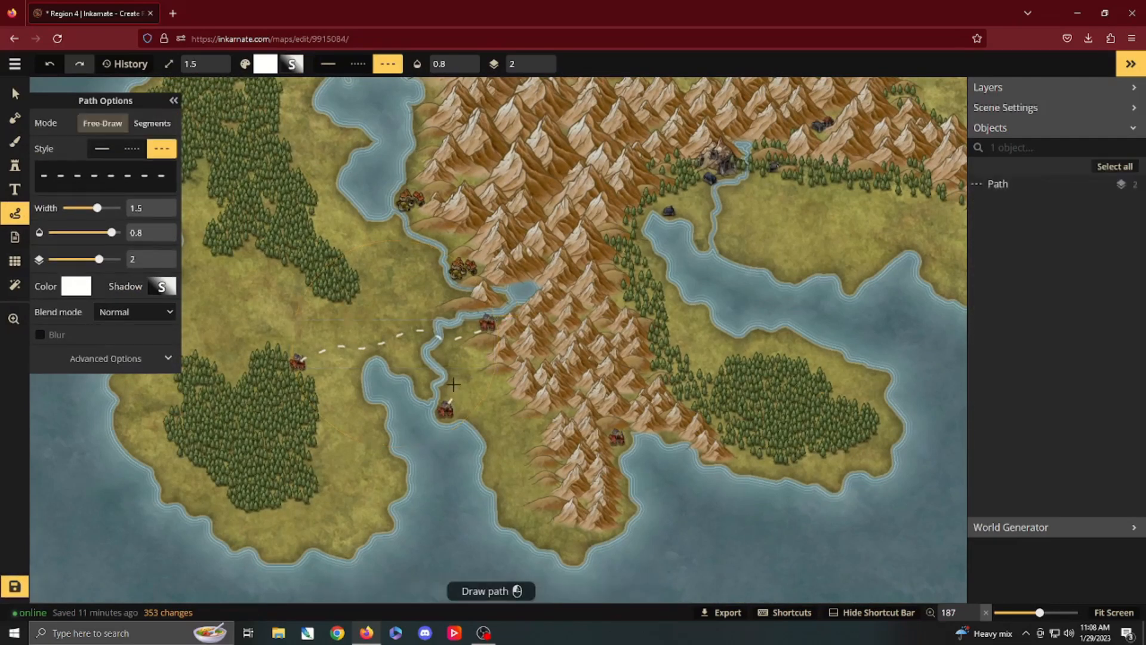
{"action": "left_click_drag", "start_coordinate": [445, 339], "coordinate": [438, 331]}
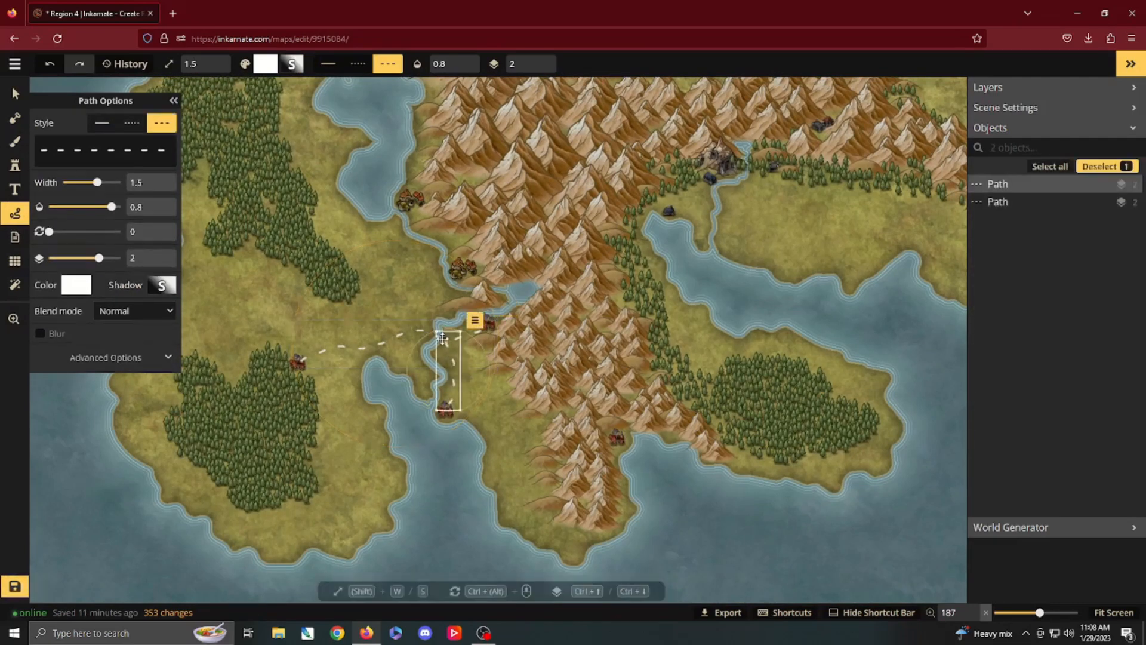
Step: Draw dashed paths linking the two northern riverside villages and connecting the lower one to the road west of the river crossing
{"action": "left_click", "coordinate": [410, 210]}
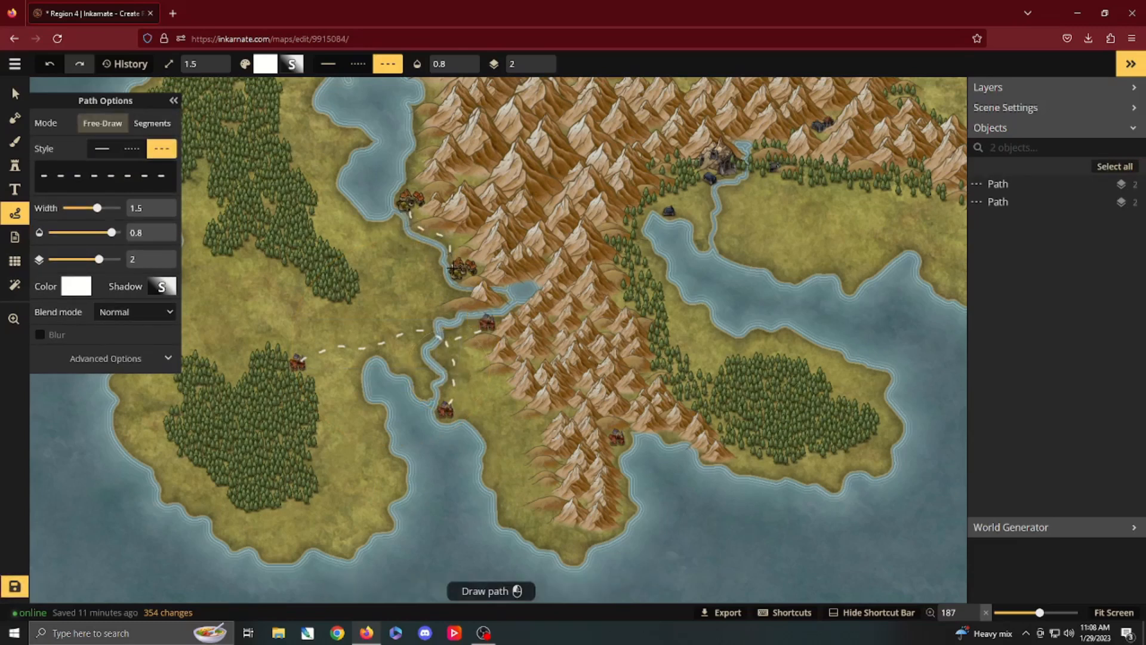
{"action": "left_click_drag", "start_coordinate": [455, 270], "coordinate": [457, 272]}
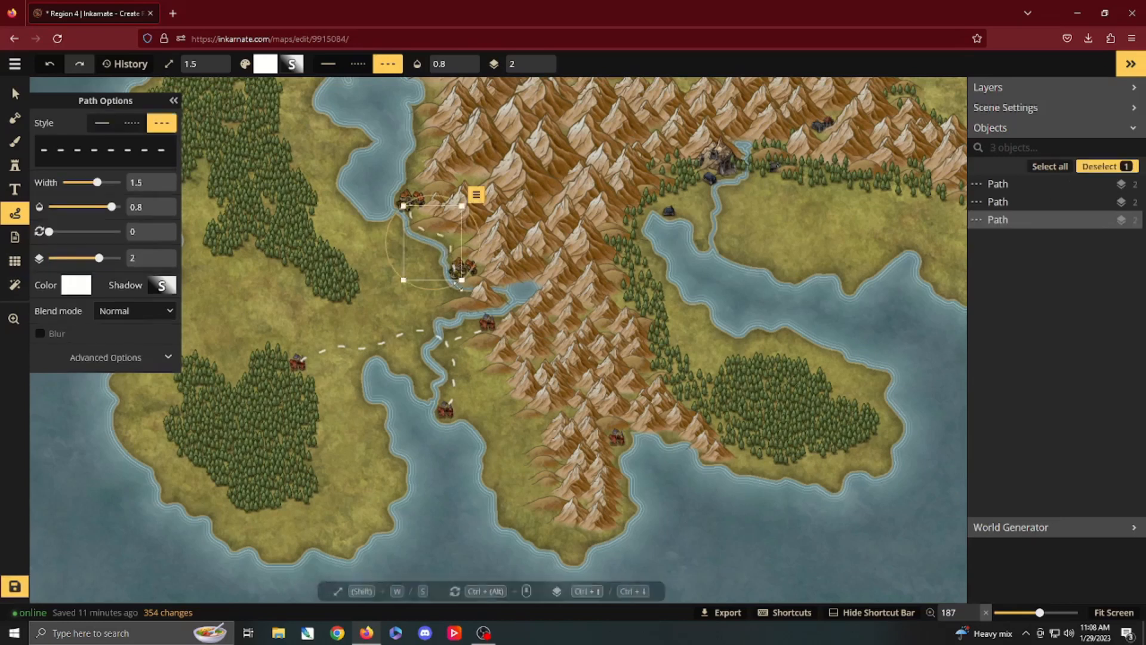
{"action": "left_click", "coordinate": [429, 329]}
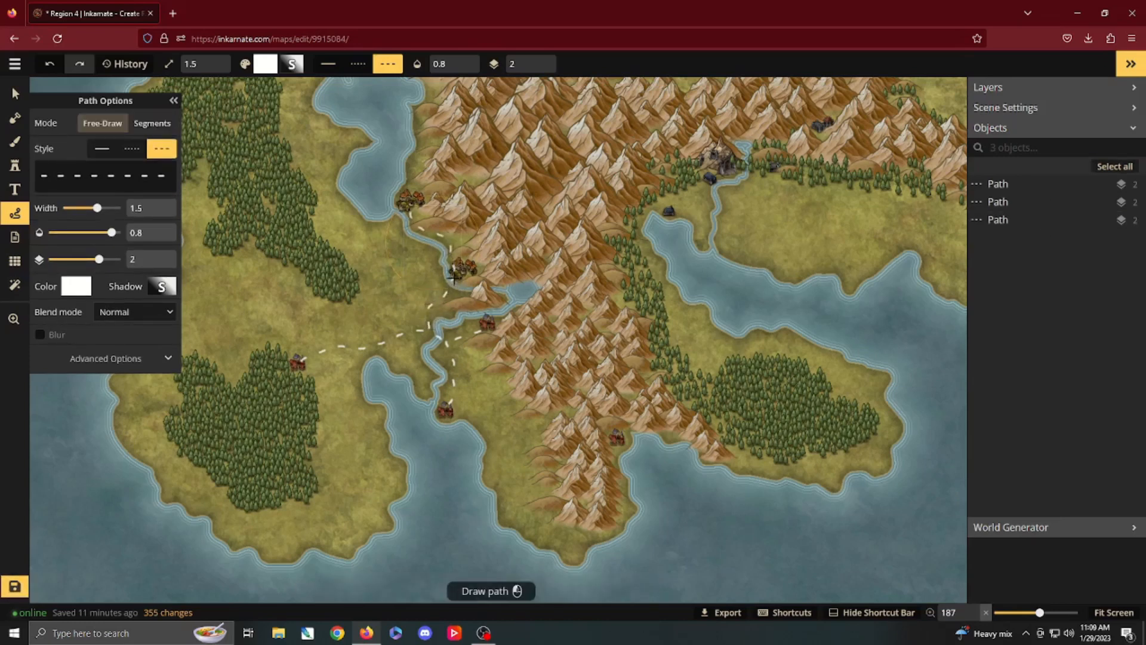
{"action": "left_click_drag", "start_coordinate": [454, 277], "coordinate": [455, 273]}
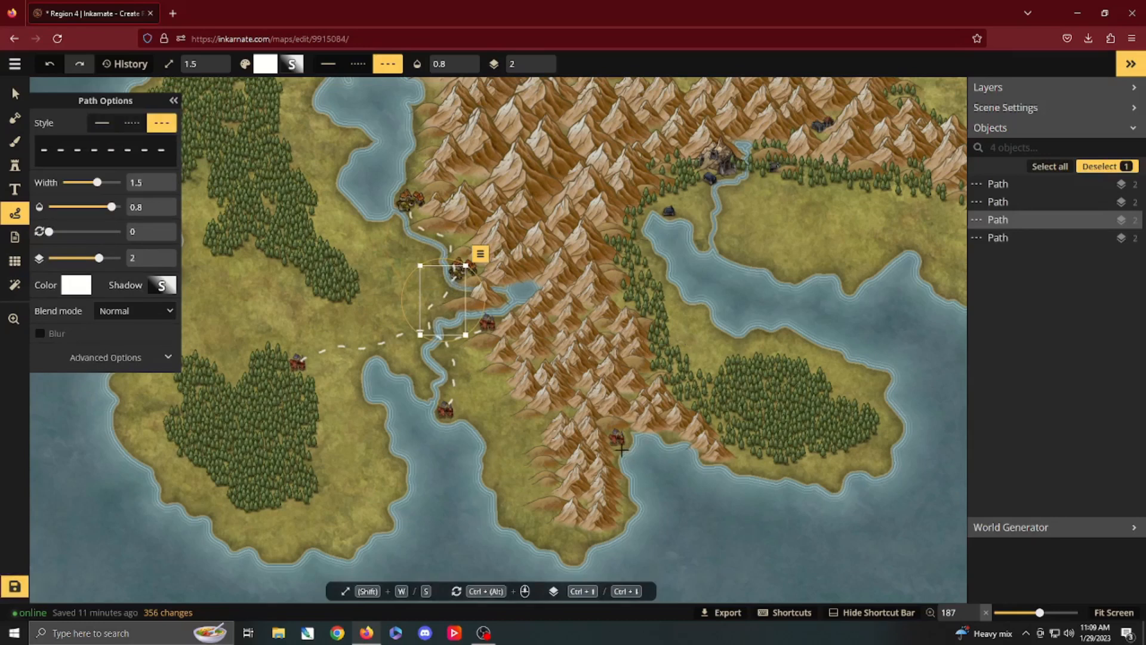
Step: Draw dashed paths from the dark lakeside village to the cave stronghold's village and across the river to the village at the eastern treeline
{"action": "key", "text": "space"}
{"action": "left_click_drag", "start_coordinate": [711, 281], "coordinate": [553, 416]}
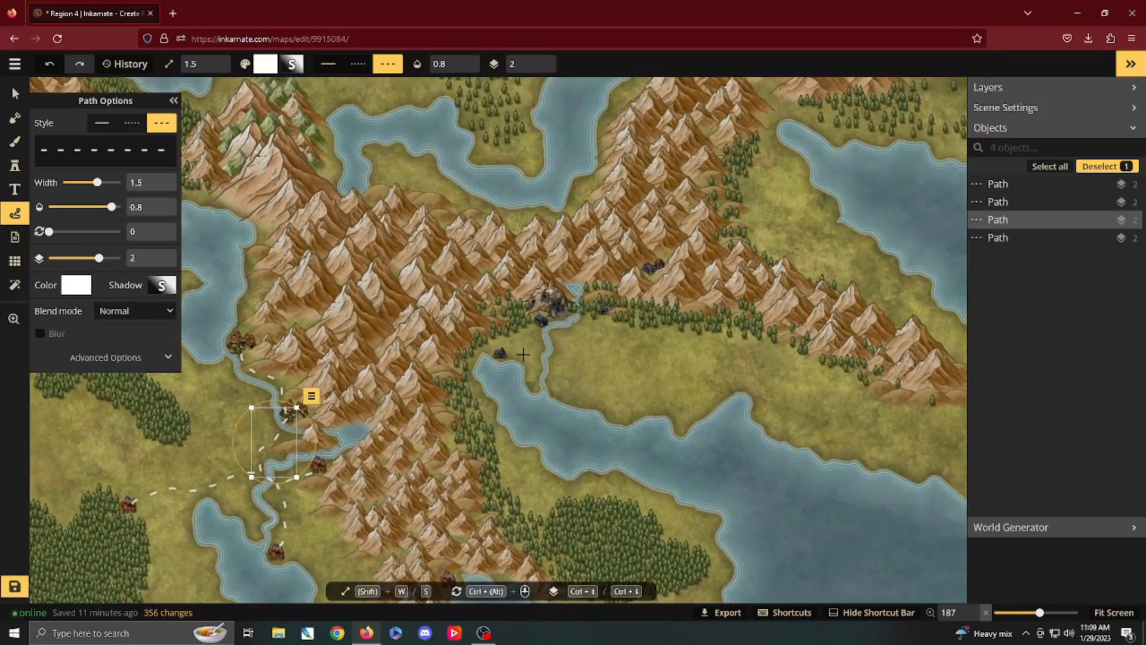
{"action": "scroll", "coordinate": [522, 352], "scroll_direction": "up", "scroll_amount": 1}
{"action": "scroll", "coordinate": [521, 353], "scroll_direction": "up", "scroll_amount": 5}
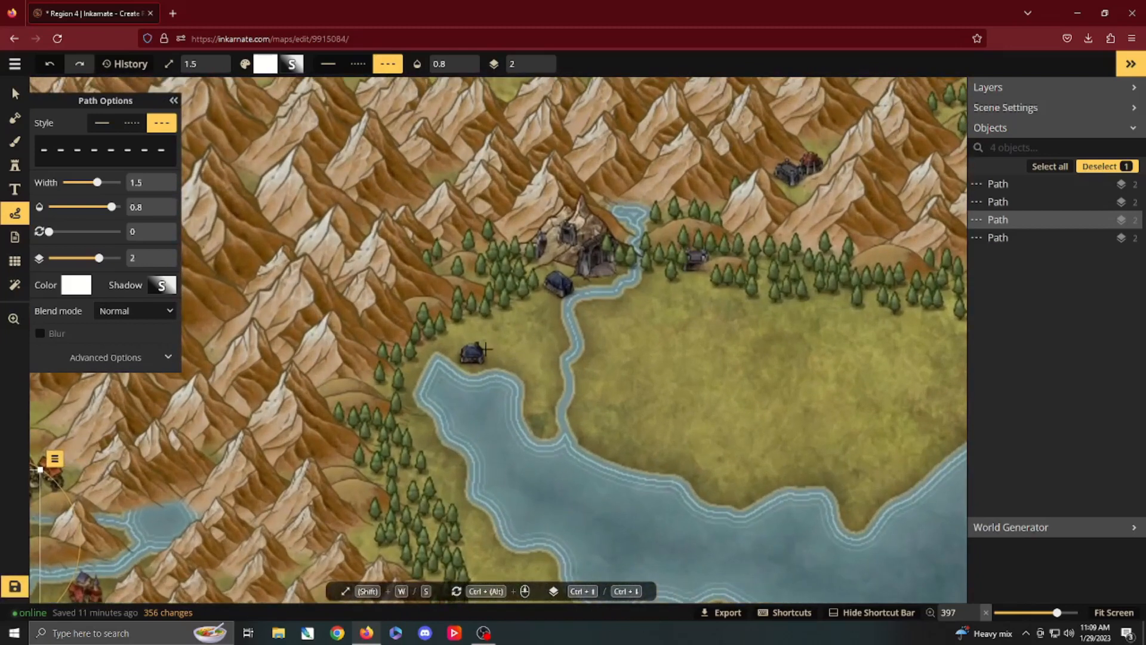
{"action": "left_click_drag", "start_coordinate": [484, 349], "coordinate": [530, 319]}
{"action": "left_click_drag", "start_coordinate": [544, 274], "coordinate": [631, 285]}
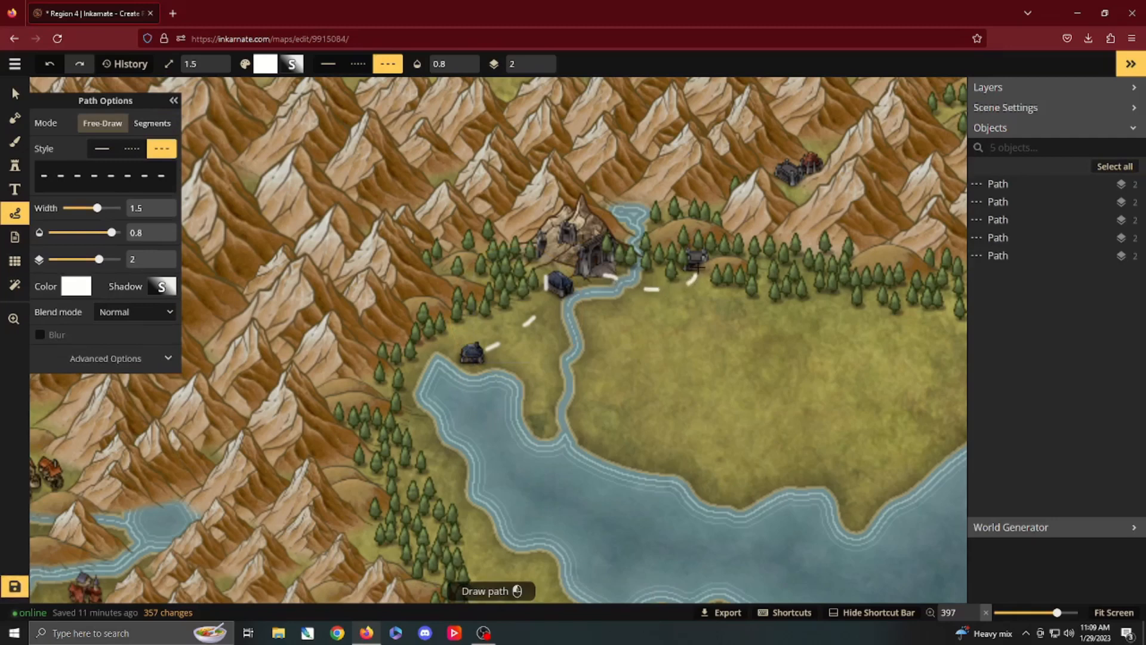
{"action": "left_click_drag", "start_coordinate": [698, 267], "coordinate": [703, 265]}
Step: Draw dashed paths in the northern forest linking the green tower with the blue castle and the crystal settlement
{"action": "key", "text": "space"}
{"action": "left_click_drag", "start_coordinate": [827, 224], "coordinate": [549, 378]}
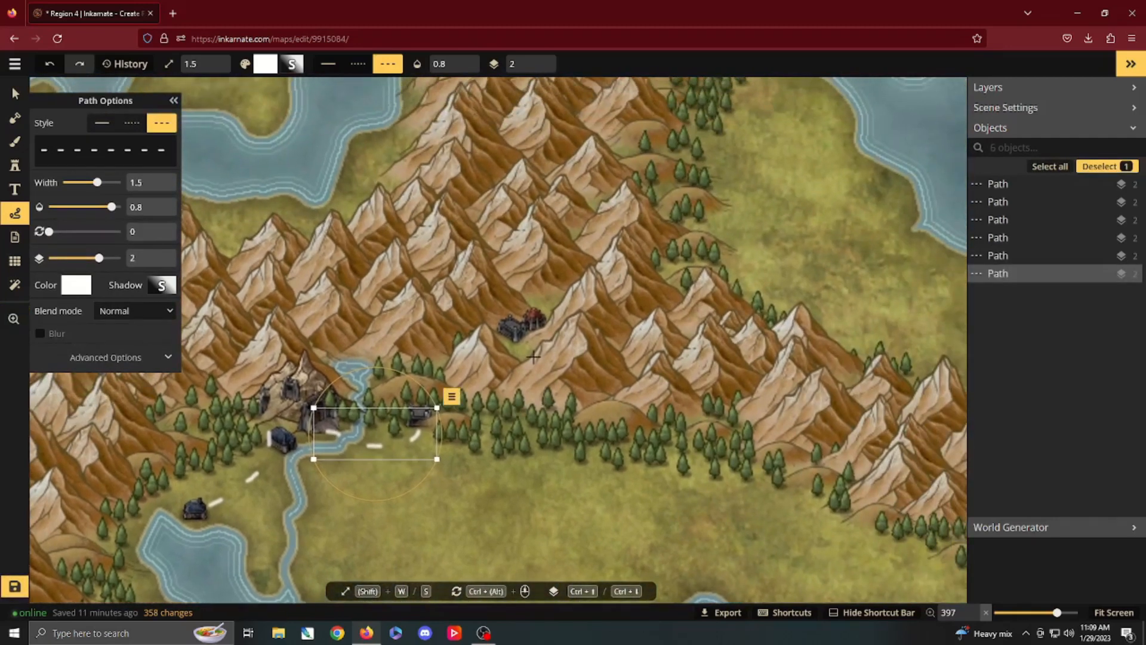
{"action": "scroll", "coordinate": [533, 356], "scroll_direction": "down", "scroll_amount": 6}
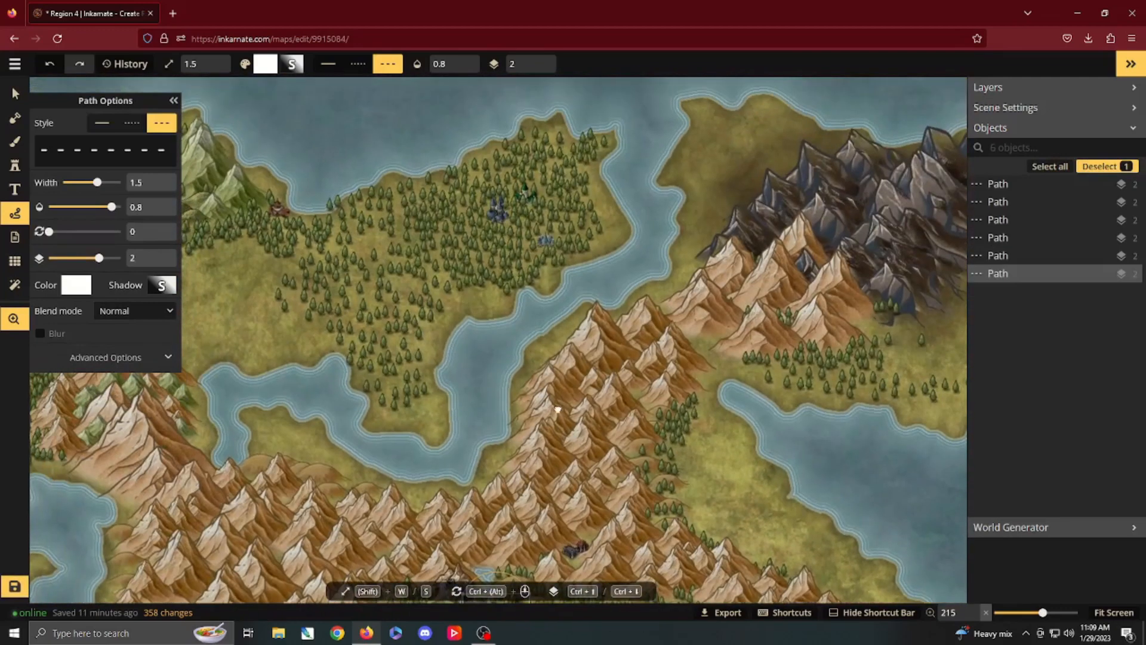
{"action": "scroll", "coordinate": [511, 227], "scroll_direction": "up", "scroll_amount": 5}
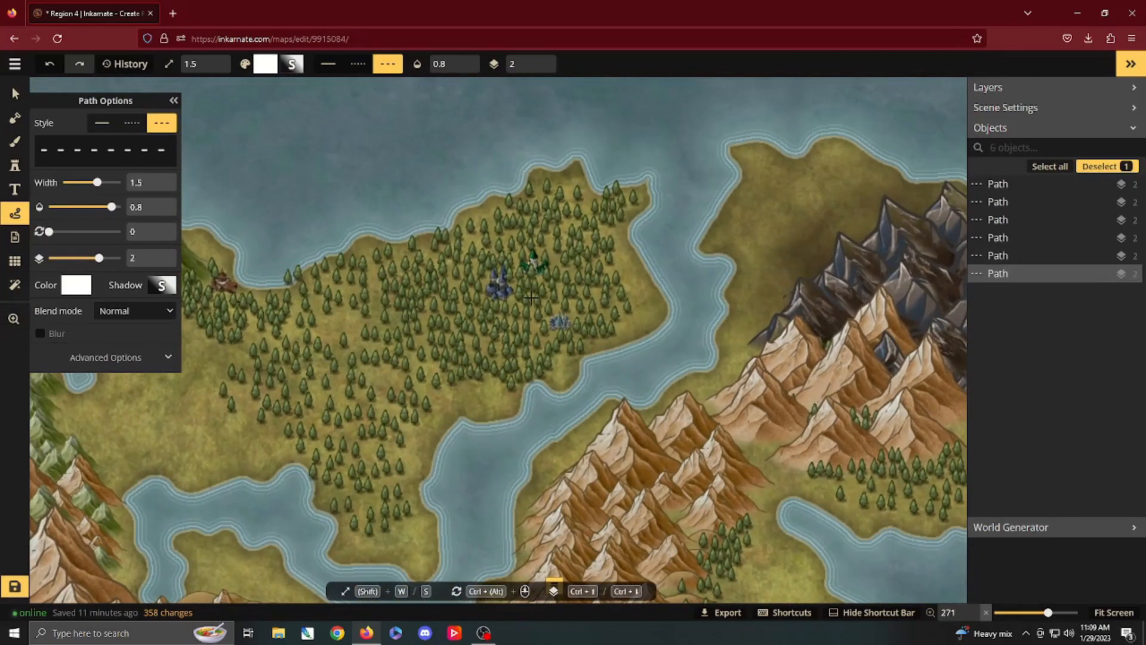
{"action": "scroll", "coordinate": [531, 297], "scroll_direction": "up", "scroll_amount": 2}
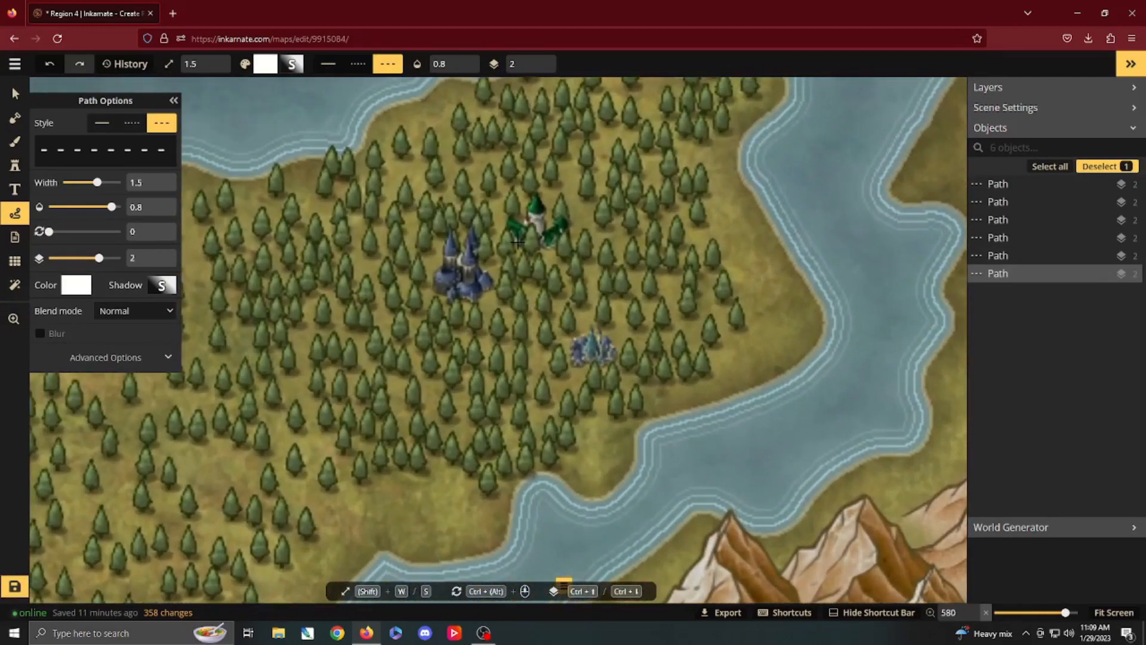
{"action": "left_click_drag", "start_coordinate": [517, 242], "coordinate": [491, 252]}
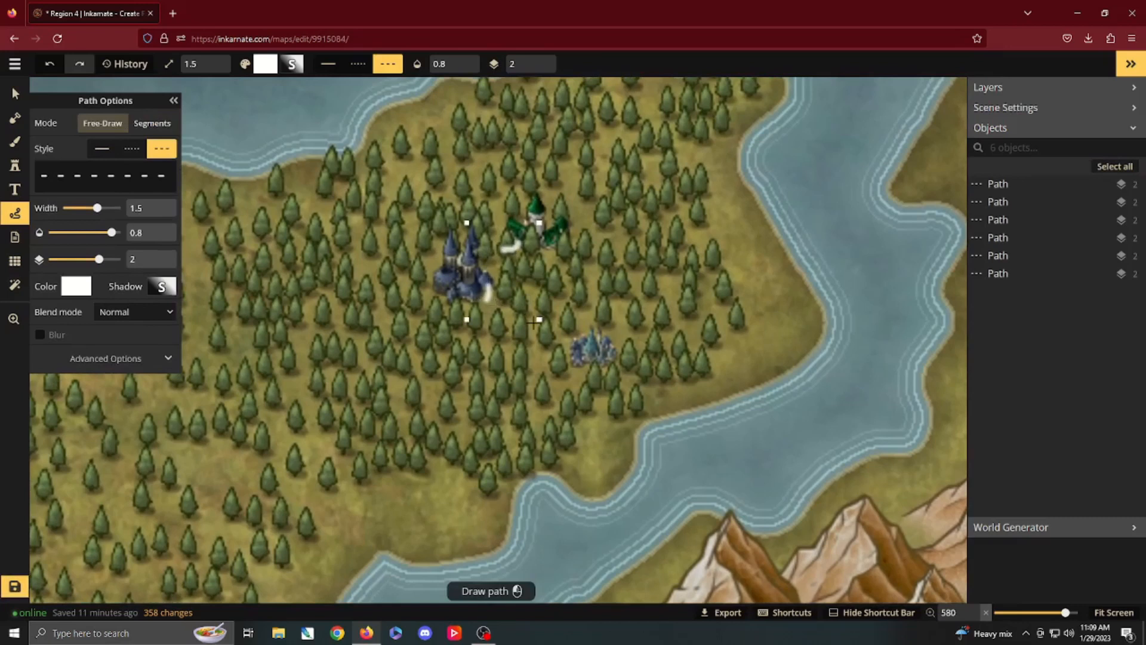
{"action": "left_click_drag", "start_coordinate": [534, 323], "coordinate": [557, 296]}
{"action": "mouse_move", "coordinate": [592, 332]}
{"action": "left_mouse_down"}
{"action": "mouse_move", "coordinate": [566, 260]}
{"action": "mouse_move", "coordinate": [528, 222]}
{"action": "left_mouse_up"}
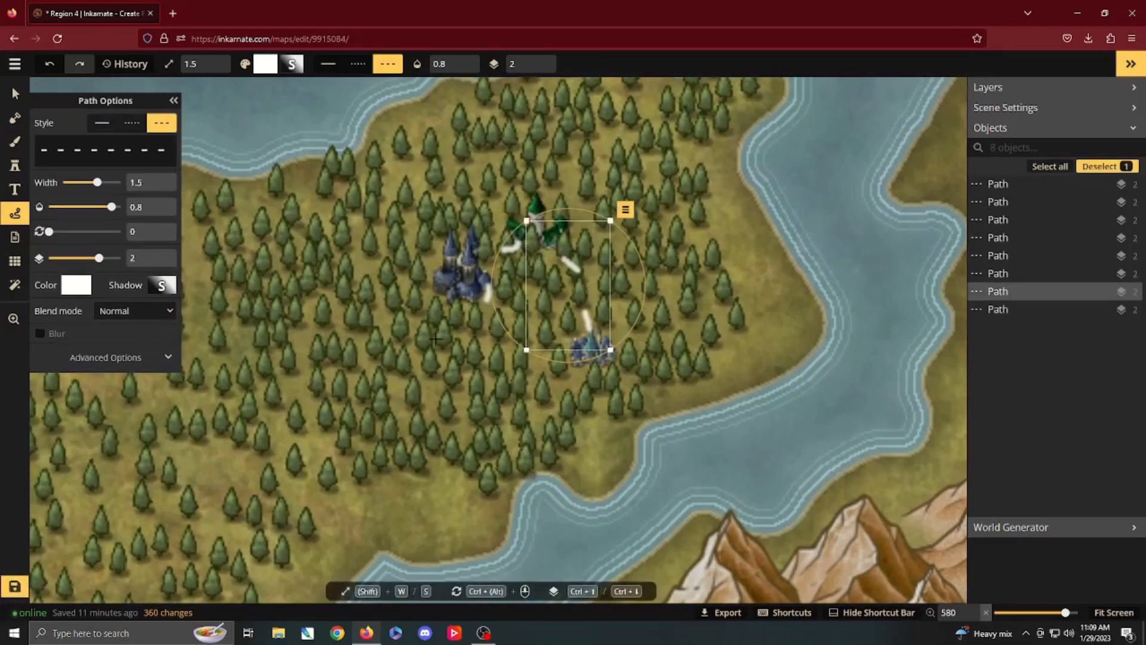
Step: Draw dashed paths from the blue castle west along the coast to the red coastal village and on to the walled fortress by the green mountains
{"action": "mouse_move", "coordinate": [435, 339]}
{"action": "left_mouse_down"}
{"action": "mouse_move", "coordinate": [620, 363]}
{"action": "mouse_move", "coordinate": [657, 310]}
{"action": "left_mouse_up"}
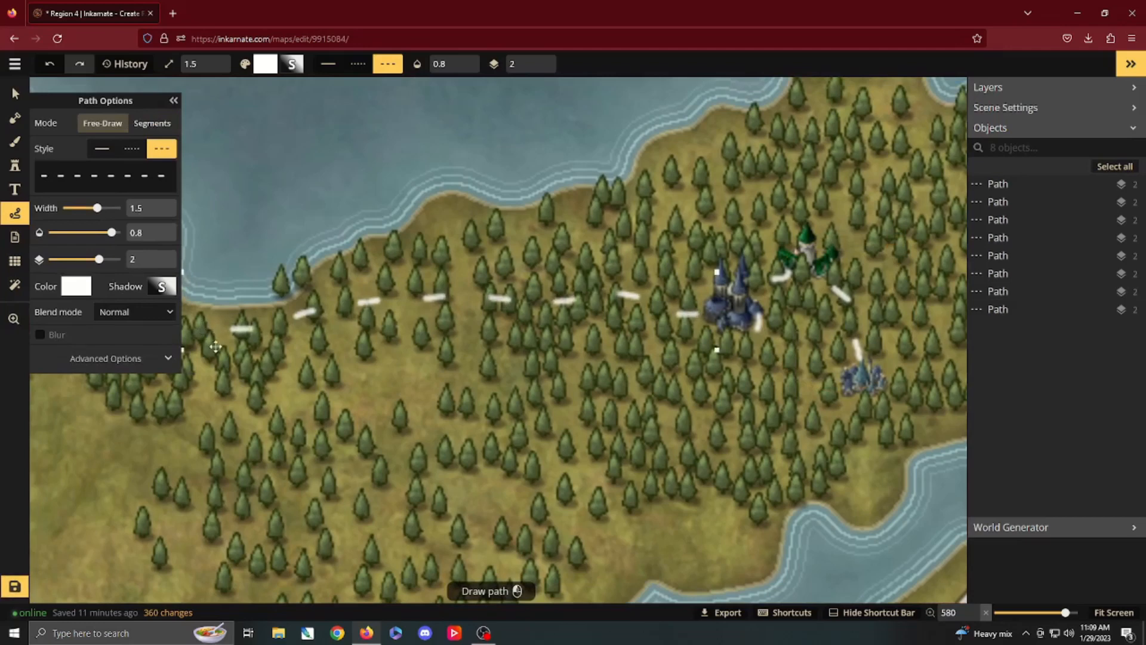
{"action": "left_click_drag", "start_coordinate": [225, 377], "coordinate": [499, 412]}
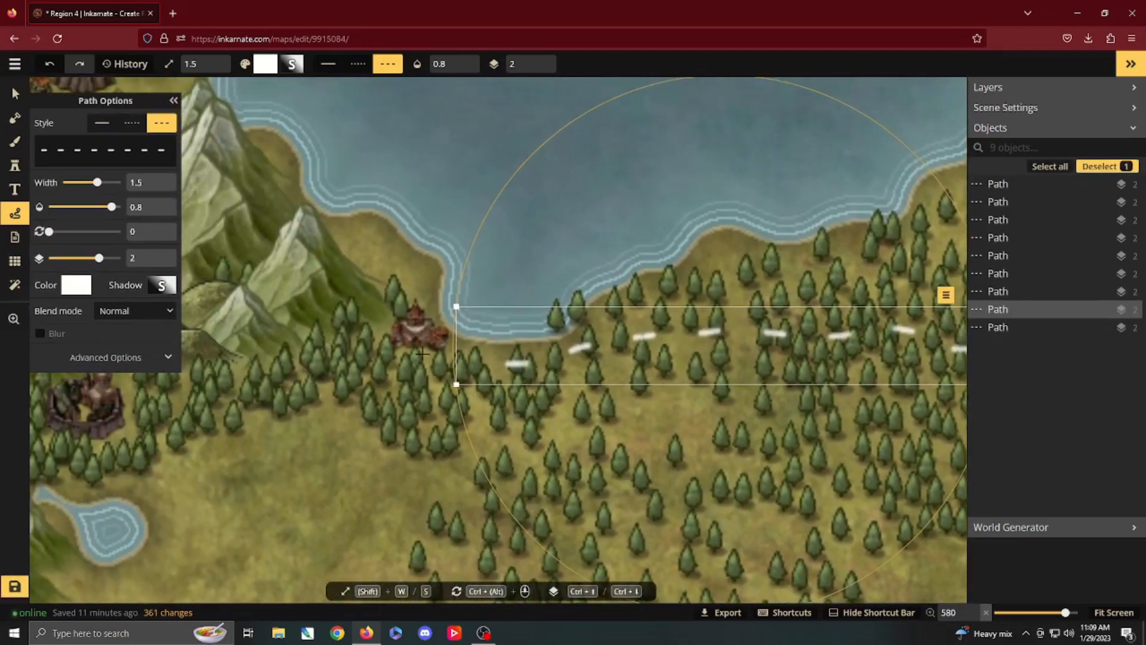
{"action": "left_click_drag", "start_coordinate": [422, 354], "coordinate": [530, 363]}
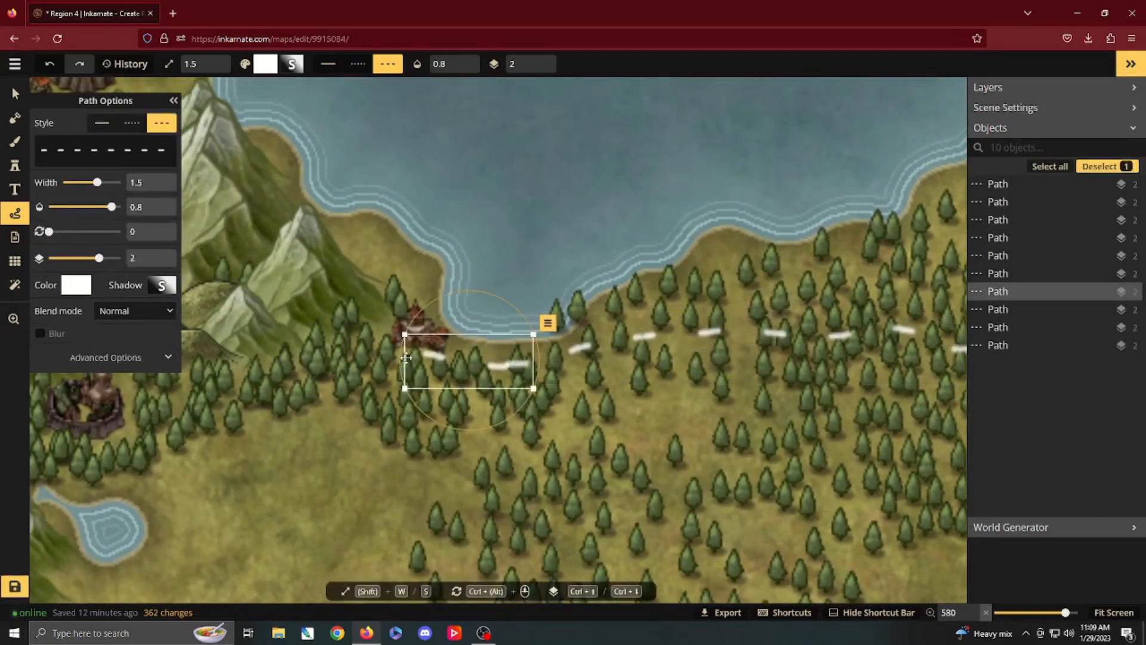
{"action": "left_click_drag", "start_coordinate": [260, 449], "coordinate": [480, 453]}
{"action": "left_click_drag", "start_coordinate": [349, 407], "coordinate": [413, 389]}
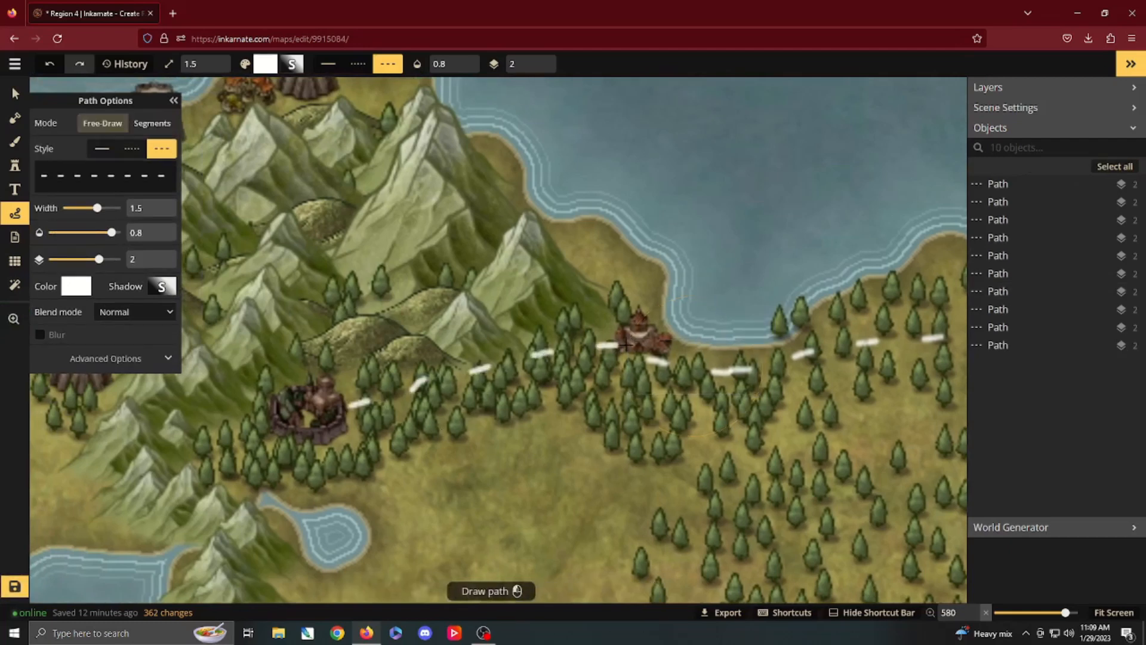
{"action": "left_click_drag", "start_coordinate": [626, 345], "coordinate": [639, 347]}
Step: Draw a dashed path around the western side of the green mountains, linking the stump towers and orange-roofed villages up to the north coast
{"action": "left_click_drag", "start_coordinate": [443, 348], "coordinate": [709, 412]}
{"action": "scroll", "coordinate": [568, 351], "scroll_direction": "down", "scroll_amount": 2}
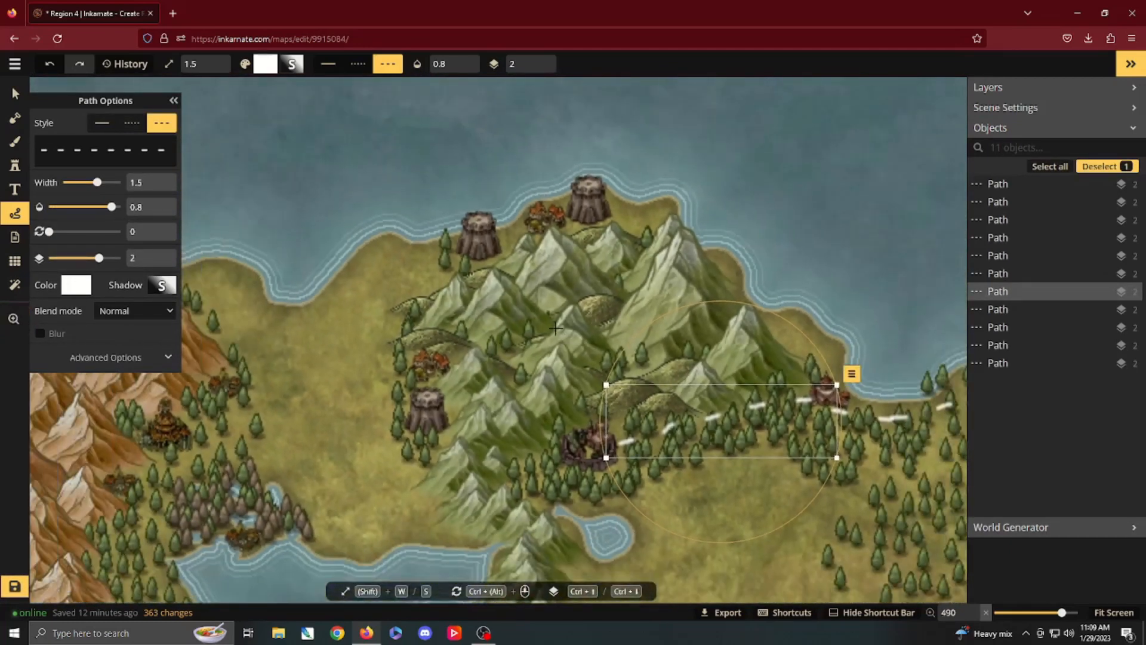
{"action": "left_click_drag", "start_coordinate": [409, 418], "coordinate": [403, 399]}
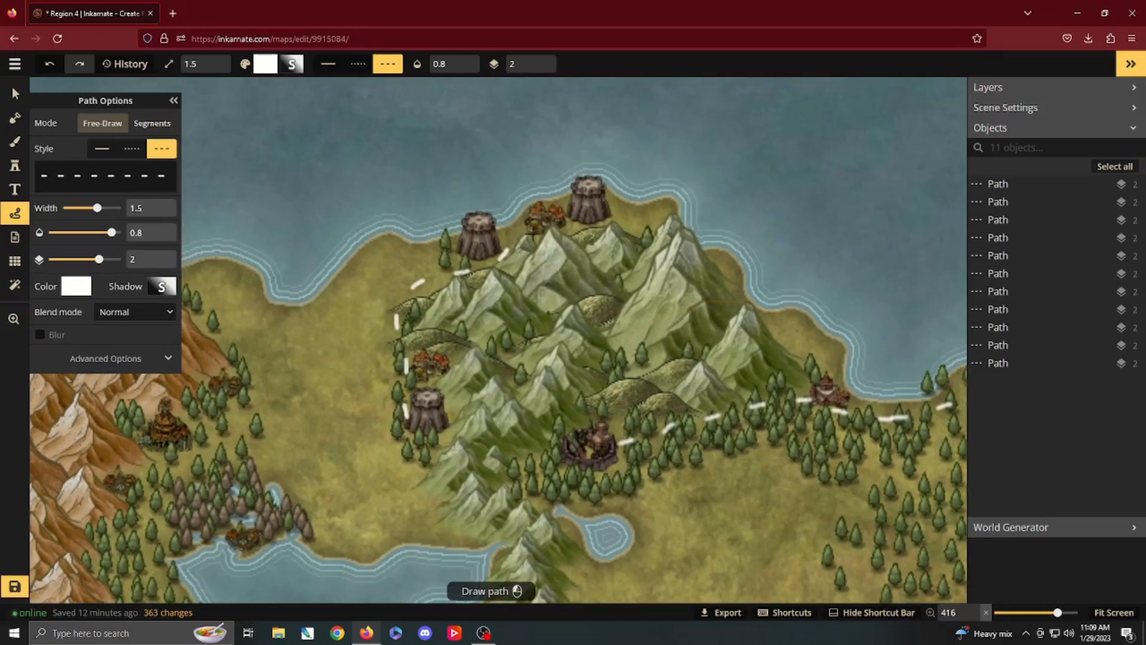
{"action": "left_click_drag", "start_coordinate": [604, 222], "coordinate": [609, 223]}
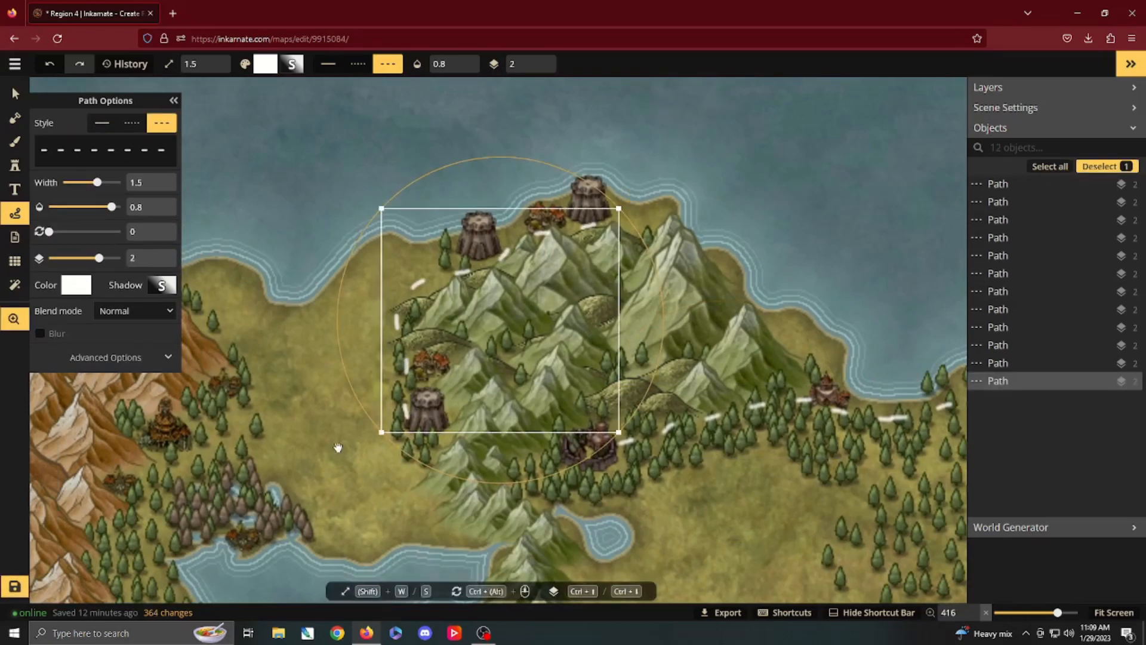
Step: Draw dashed paths linking the northwestern pagoda town with the villages above and below it, and the lower village with the lakeshore village
{"action": "left_click_drag", "start_coordinate": [335, 448], "coordinate": [590, 362]}
{"action": "scroll", "coordinate": [588, 362], "scroll_direction": "up", "scroll_amount": 5}
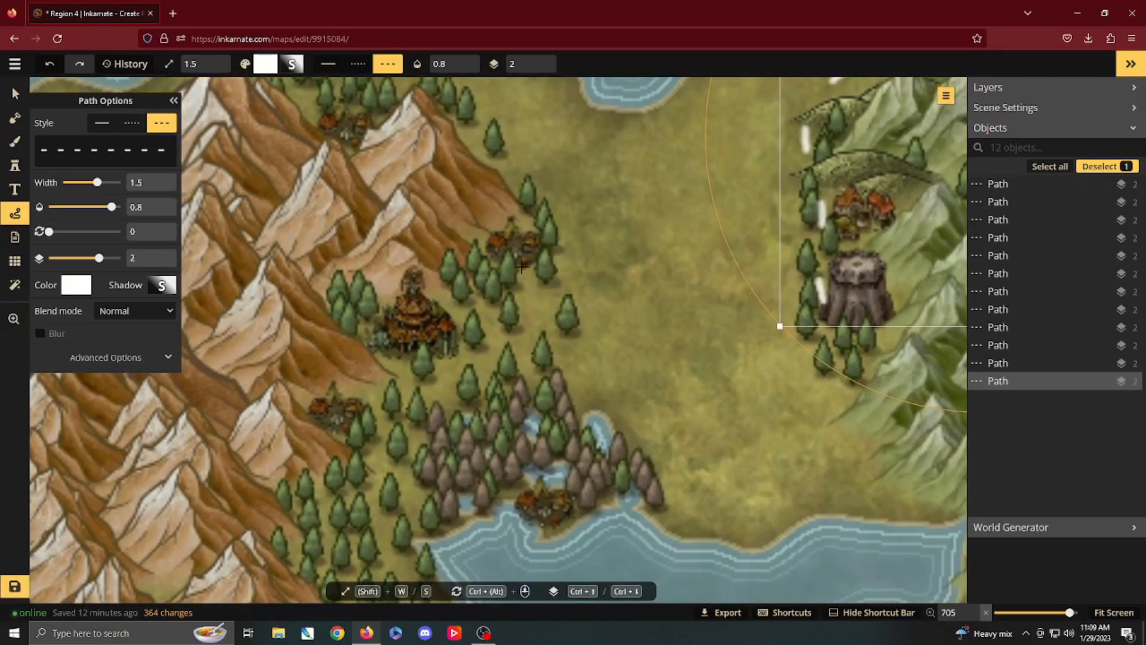
{"action": "left_click_drag", "start_coordinate": [521, 267], "coordinate": [511, 291]}
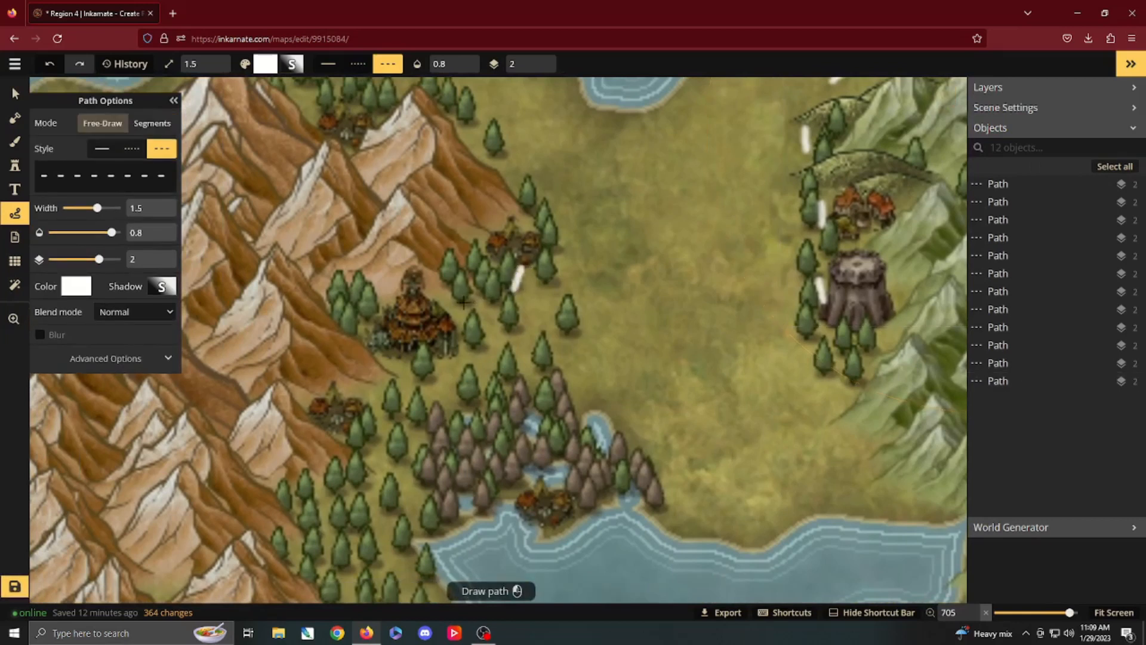
{"action": "left_click_drag", "start_coordinate": [431, 300], "coordinate": [429, 301]}
{"action": "left_click_drag", "start_coordinate": [398, 355], "coordinate": [388, 373]}
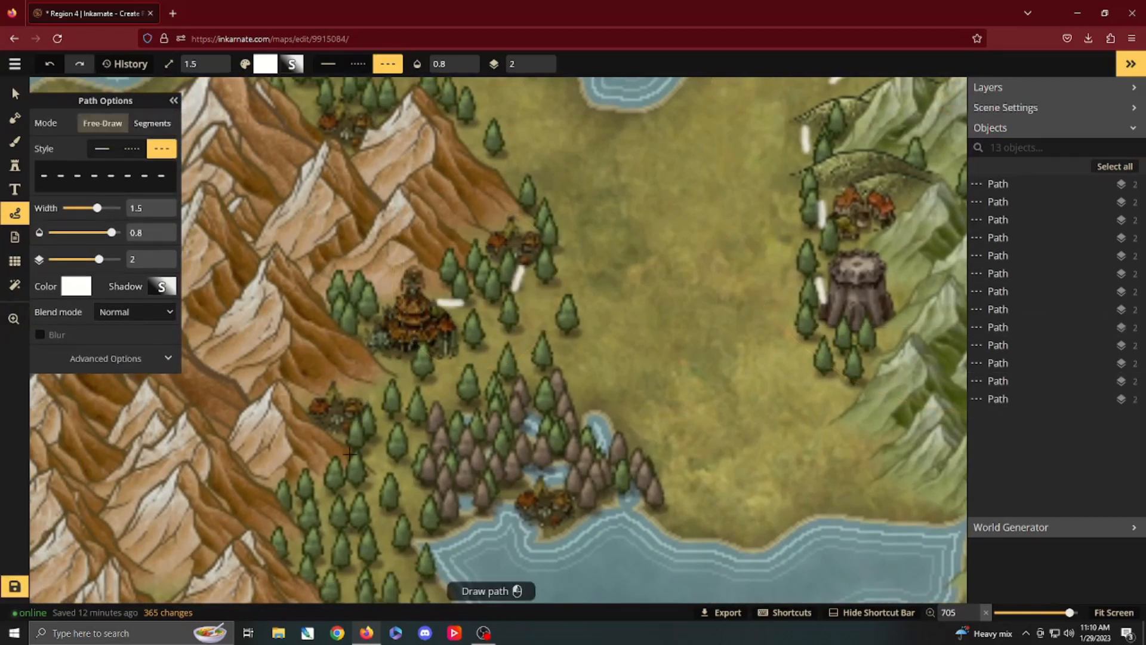
{"action": "left_click_drag", "start_coordinate": [350, 454], "coordinate": [348, 456]}
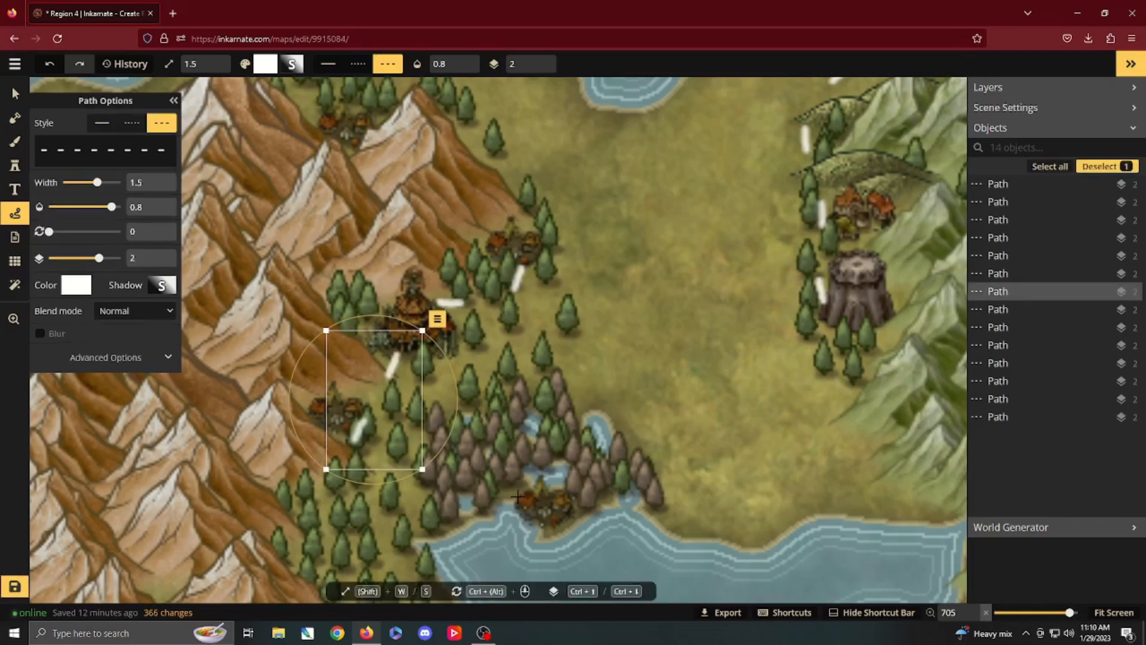
{"action": "left_click_drag", "start_coordinate": [517, 496], "coordinate": [475, 477]}
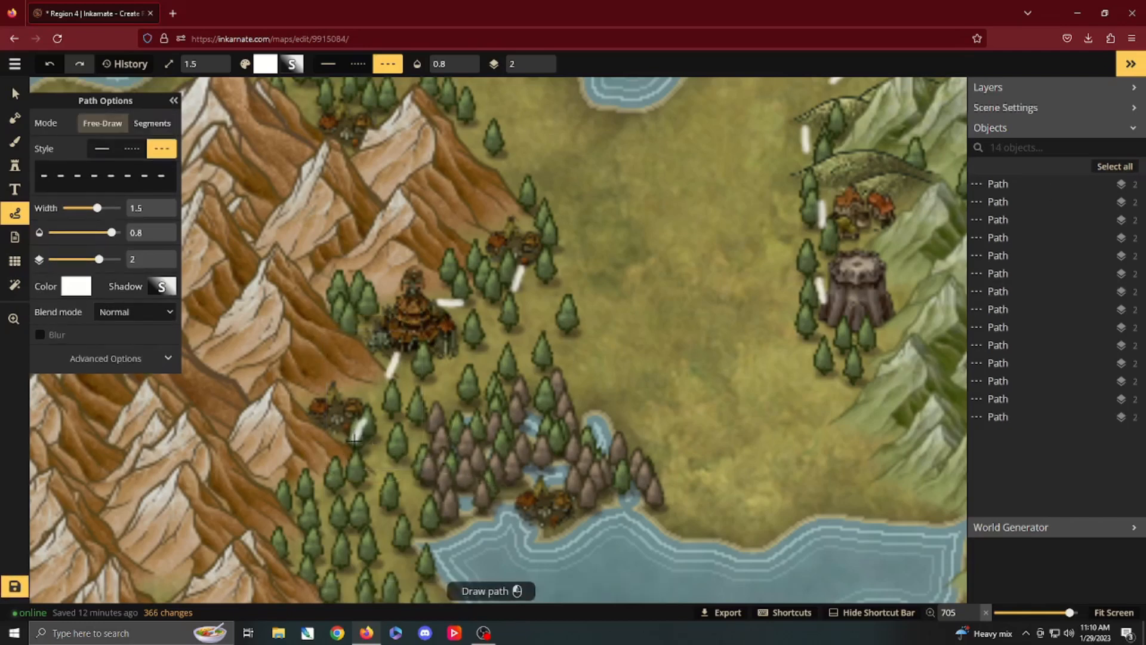
{"action": "left_click_drag", "start_coordinate": [354, 440], "coordinate": [353, 437]}
Step: Review the map from the northwestern lake through the western forest to the central mountains and southern river paths
{"action": "scroll", "coordinate": [418, 485], "scroll_direction": "down", "scroll_amount": 4}
{"action": "mouse_move", "coordinate": [596, 489]}
{"action": "left_mouse_down"}
{"action": "mouse_move", "coordinate": [601, 438]}
{"action": "mouse_move", "coordinate": [584, 205]}
{"action": "left_mouse_up"}
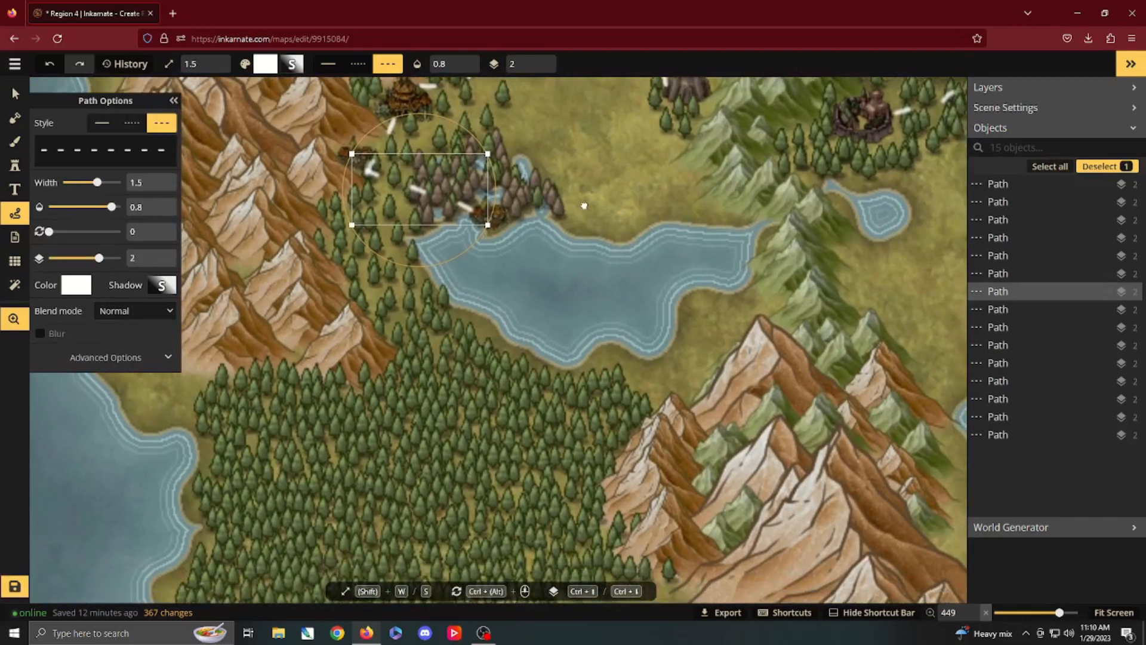
{"action": "scroll", "coordinate": [632, 348], "scroll_direction": "down", "scroll_amount": 2}
{"action": "left_click_drag", "start_coordinate": [682, 423], "coordinate": [594, 248]}
{"action": "scroll", "coordinate": [594, 249], "scroll_direction": "down", "scroll_amount": 2}
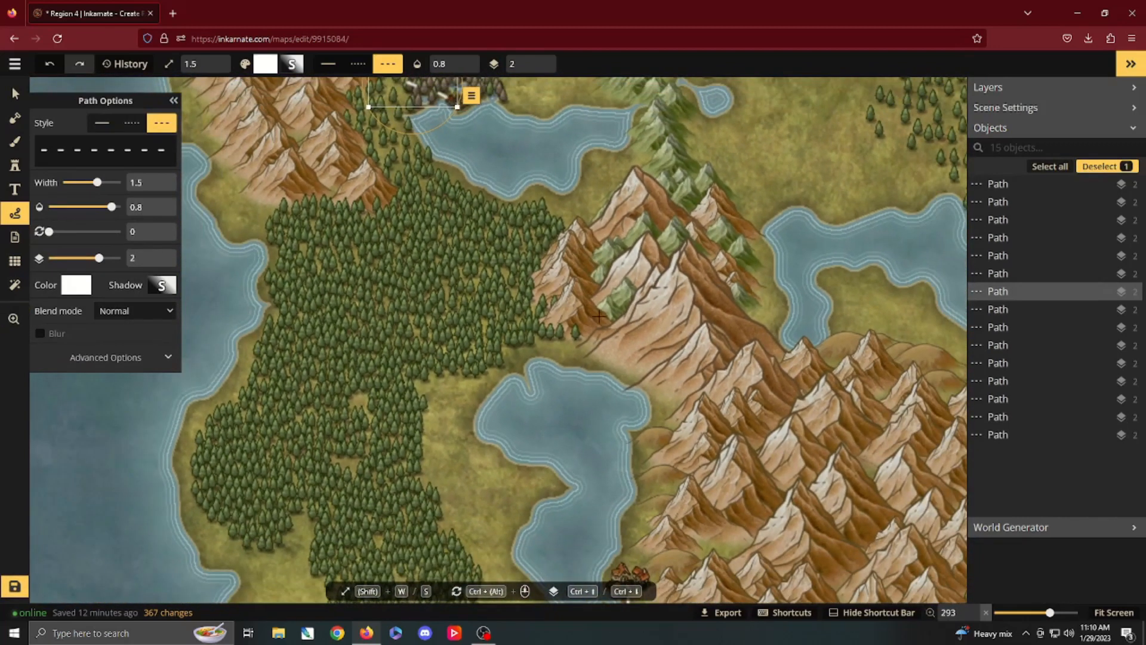
{"action": "left_click_drag", "start_coordinate": [679, 389], "coordinate": [574, 267]}
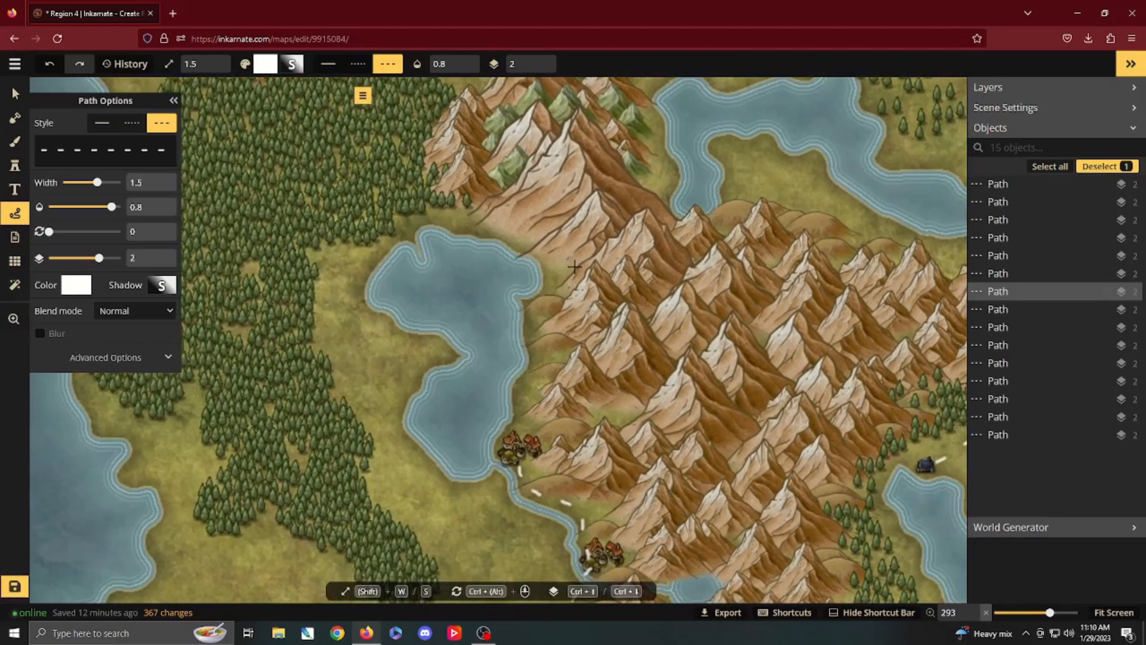
{"action": "scroll", "coordinate": [616, 293], "scroll_direction": "down", "scroll_amount": 4}
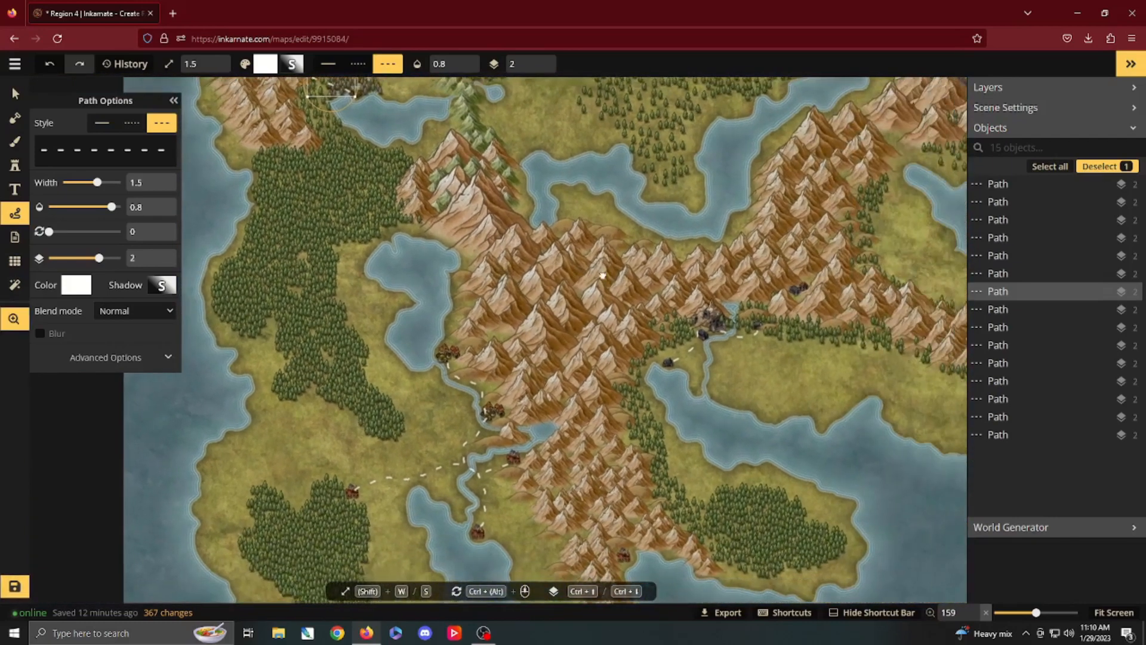
{"action": "left_click_drag", "start_coordinate": [602, 275], "coordinate": [549, 276]}
{"action": "scroll", "coordinate": [524, 239], "scroll_direction": "down", "scroll_amount": 2}
{"action": "scroll", "coordinate": [556, 278], "scroll_direction": "up", "scroll_amount": 1}
{"action": "scroll", "coordinate": [557, 277], "scroll_direction": "up", "scroll_amount": 2}
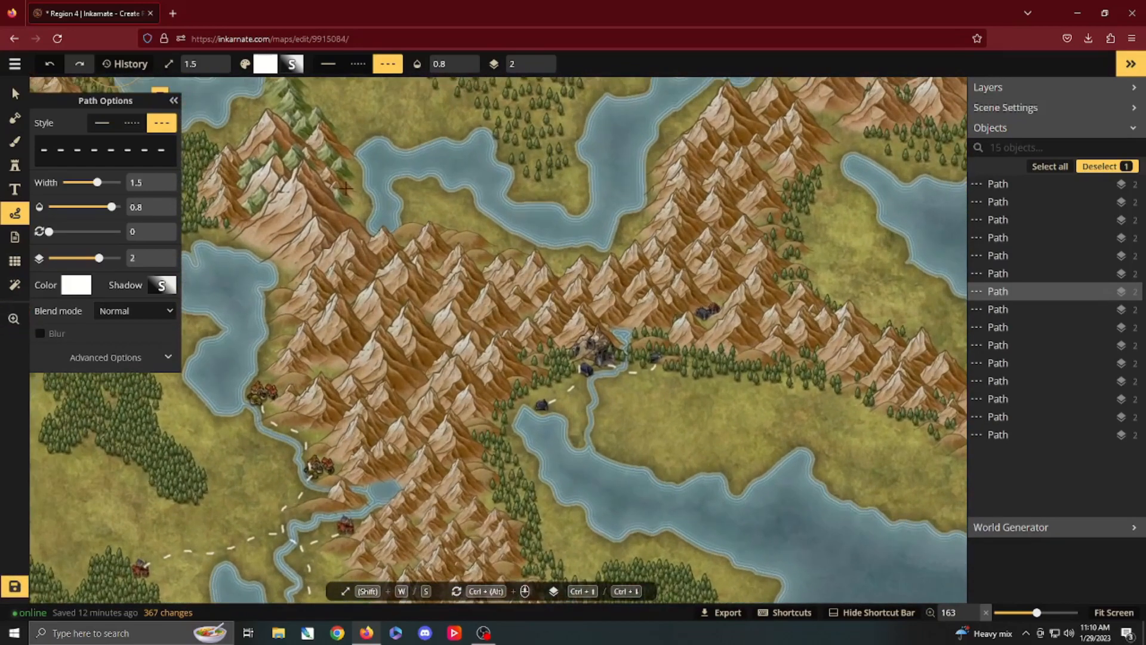
Step: Choose the dark olive texture from the Fantasy World Core set and paint it over the central brown mountains, raising the opacity to 0.65
{"action": "left_click", "coordinate": [15, 144]}
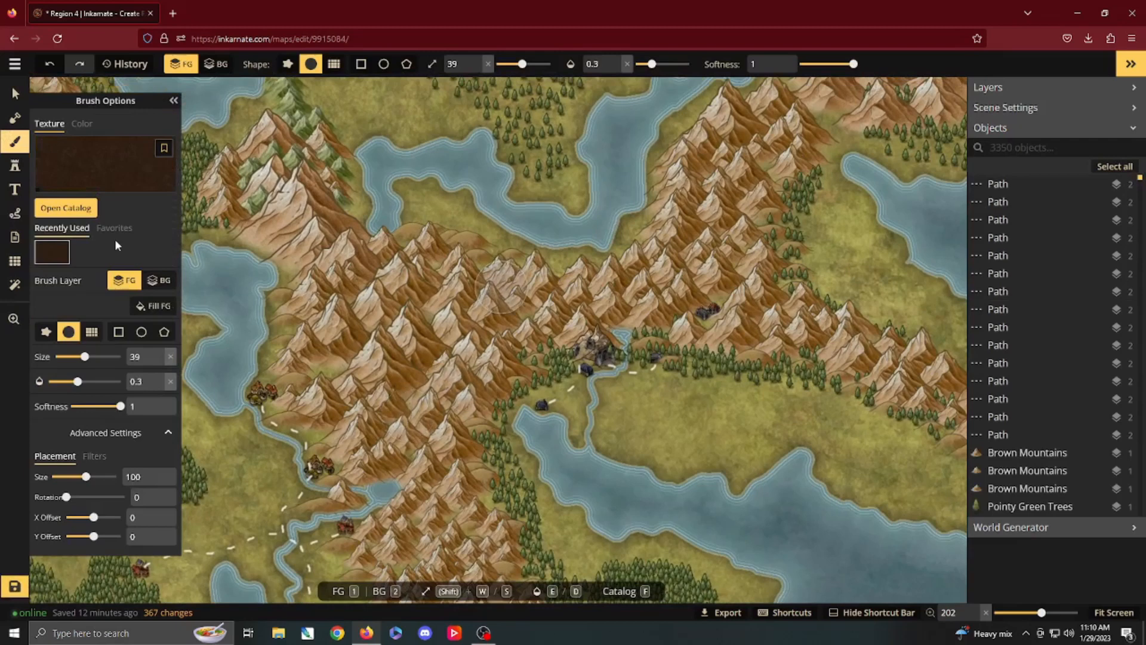
{"action": "left_click", "coordinate": [57, 208]}
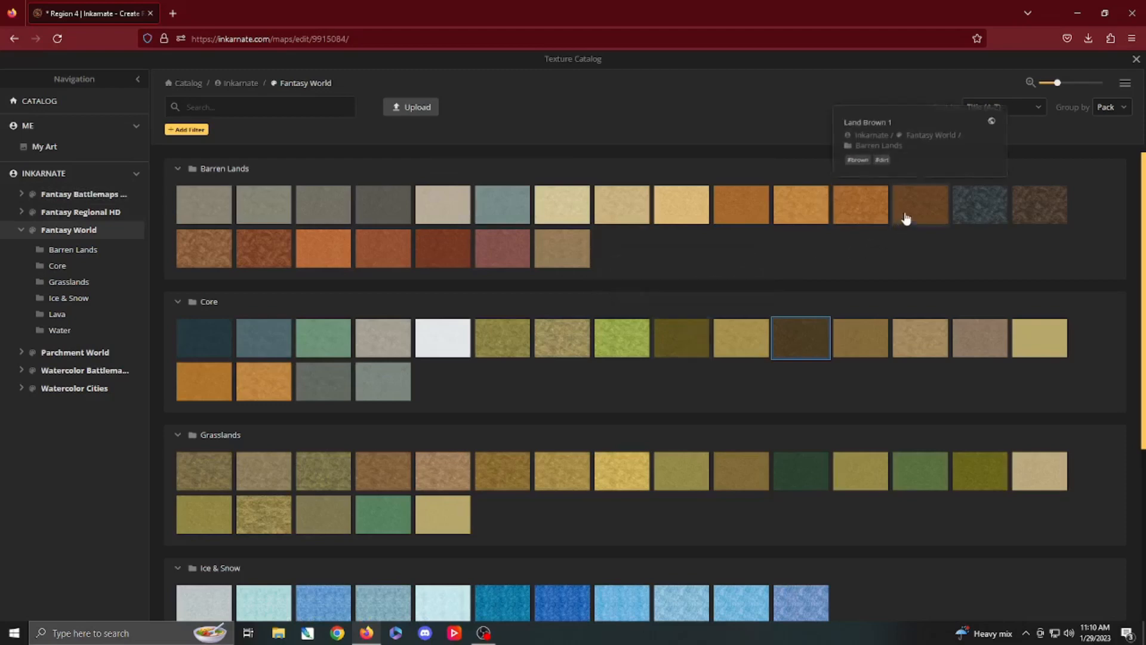
{"action": "left_click", "coordinate": [685, 343]}
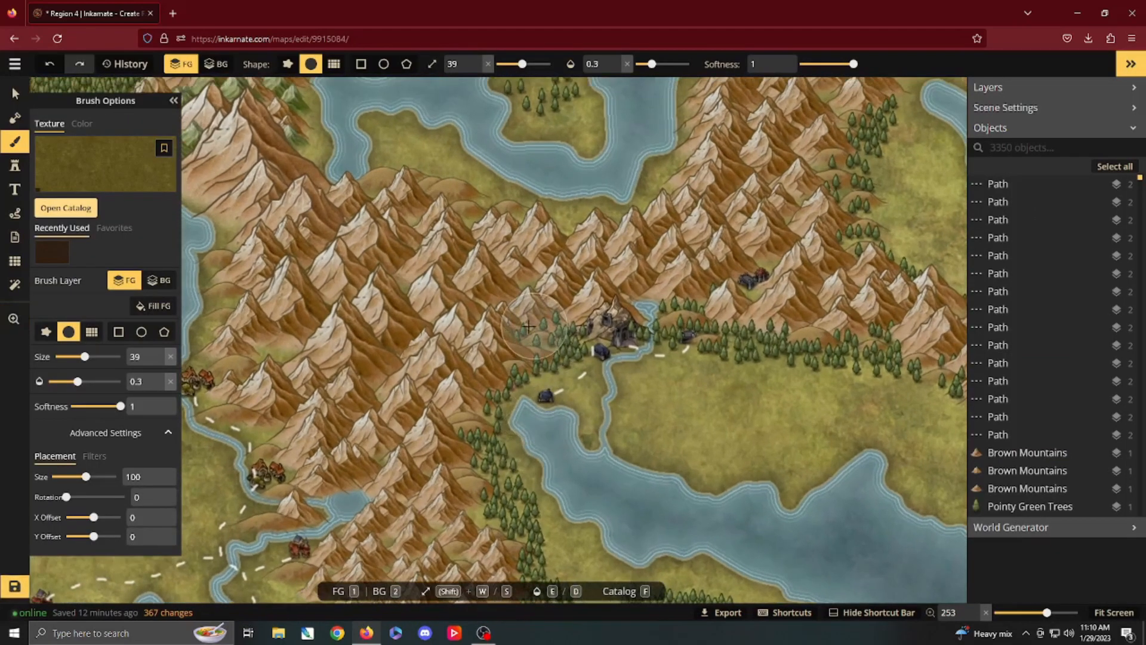
{"action": "mouse_move", "coordinate": [528, 326]}
{"action": "left_mouse_down"}
{"action": "mouse_move", "coordinate": [575, 328]}
{"action": "mouse_move", "coordinate": [520, 349]}
{"action": "mouse_move", "coordinate": [472, 390]}
{"action": "mouse_move", "coordinate": [461, 445]}
{"action": "mouse_move", "coordinate": [480, 525]}
{"action": "mouse_move", "coordinate": [508, 552]}
{"action": "left_mouse_up"}
{"action": "key", "text": "e"}
{"action": "left_click_drag", "start_coordinate": [273, 457], "coordinate": [273, 389]}
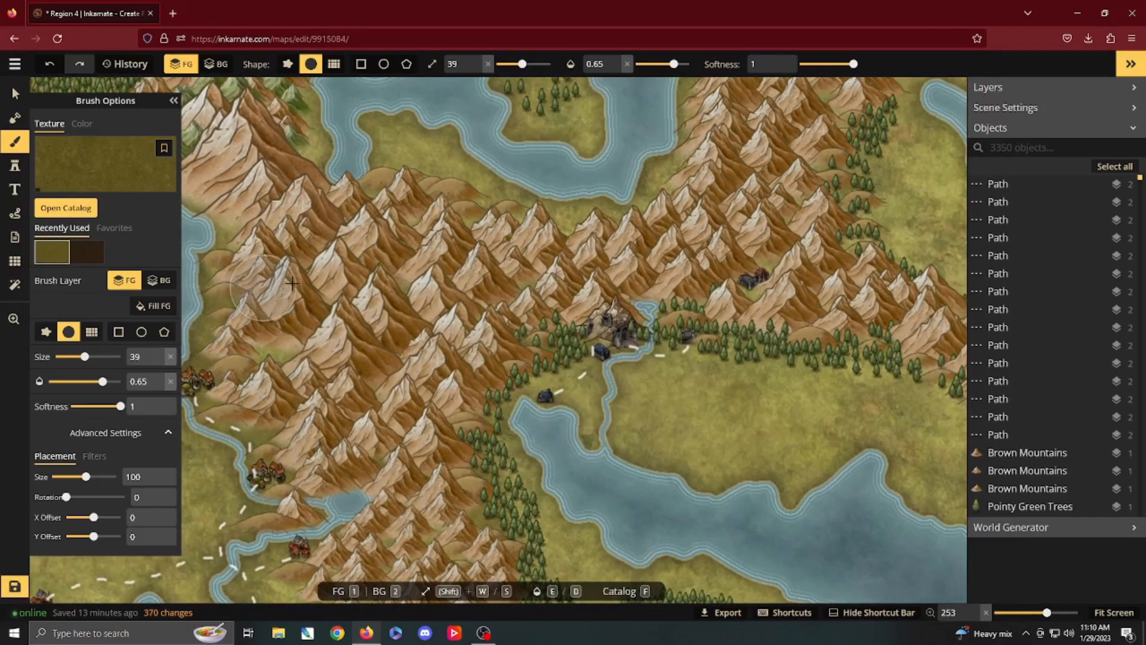
{"action": "left_click_drag", "start_coordinate": [778, 261], "coordinate": [745, 264]}
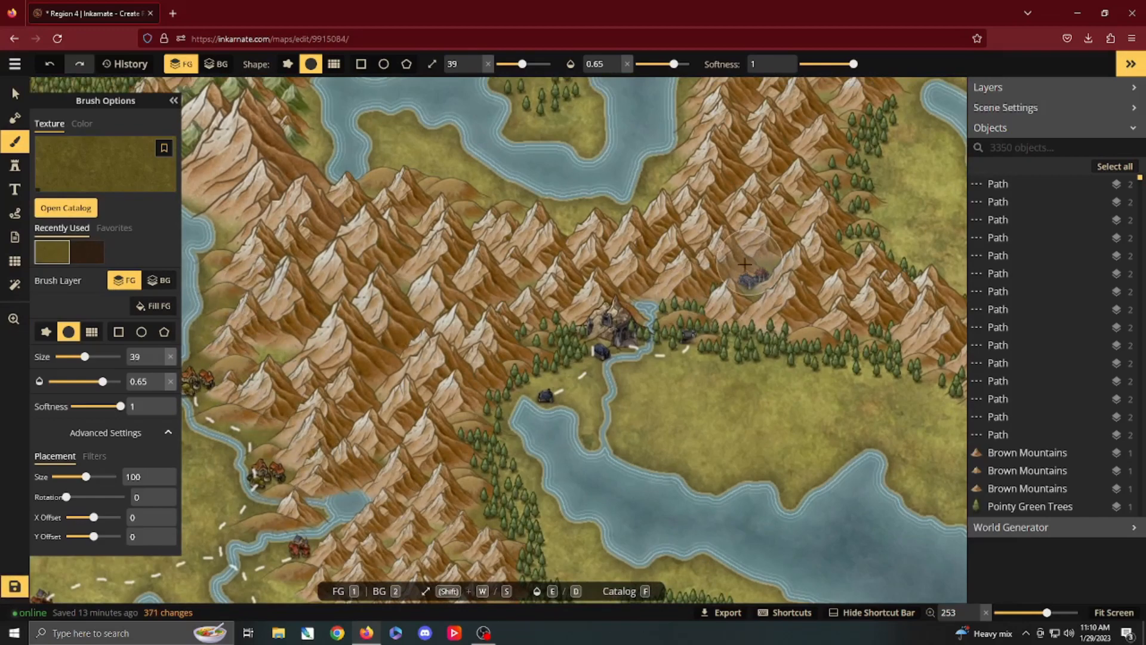
Step: Paint the dark olive texture over the southern stretch of the brown mountains with the size 39 brush at opacity 0.65
{"action": "key", "text": "space"}
{"action": "left_click_drag", "start_coordinate": [412, 453], "coordinate": [551, 211]}
{"action": "left_click_drag", "start_coordinate": [443, 318], "coordinate": [457, 326]}
{"action": "left_click_drag", "start_coordinate": [387, 418], "coordinate": [391, 457]}
{"action": "mouse_move", "coordinate": [632, 486]}
{"action": "left_mouse_down"}
{"action": "mouse_move", "coordinate": [618, 485]}
{"action": "mouse_move", "coordinate": [632, 483]}
{"action": "left_mouse_up"}
Step: Paint the dark olive texture over the southwestern forest and the large western forest
{"action": "key", "text": "space"}
{"action": "mouse_move", "coordinate": [472, 505]}
{"action": "left_mouse_down"}
{"action": "mouse_move", "coordinate": [729, 356]}
{"action": "mouse_move", "coordinate": [730, 334]}
{"action": "left_mouse_up"}
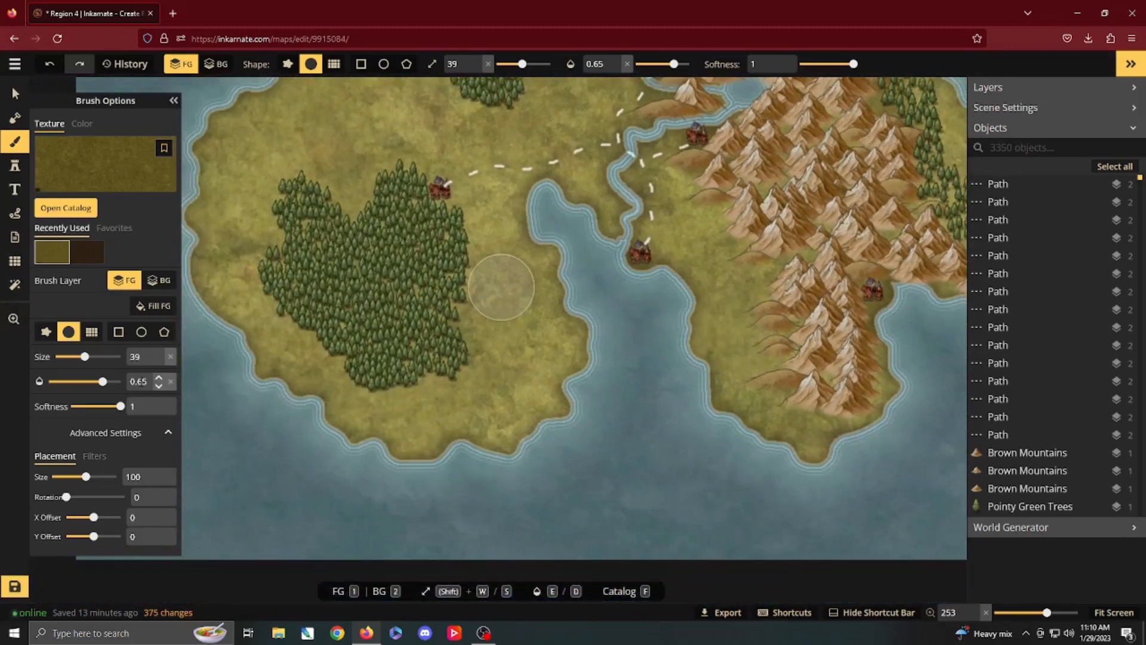
{"action": "mouse_move", "coordinate": [454, 203]}
{"action": "left_mouse_down"}
{"action": "mouse_move", "coordinate": [401, 185]}
{"action": "mouse_move", "coordinate": [384, 192]}
{"action": "left_mouse_up"}
{"action": "scroll", "coordinate": [346, 191], "scroll_direction": "up", "scroll_amount": 3}
{"action": "left_click_drag", "start_coordinate": [486, 584], "coordinate": [507, 592]}
{"action": "left_click_drag", "start_coordinate": [561, 245], "coordinate": [384, 480]}
{"action": "mouse_move", "coordinate": [437, 192]}
{"action": "left_mouse_down"}
{"action": "mouse_move", "coordinate": [351, 271]}
{"action": "mouse_move", "coordinate": [362, 285]}
{"action": "left_mouse_up"}
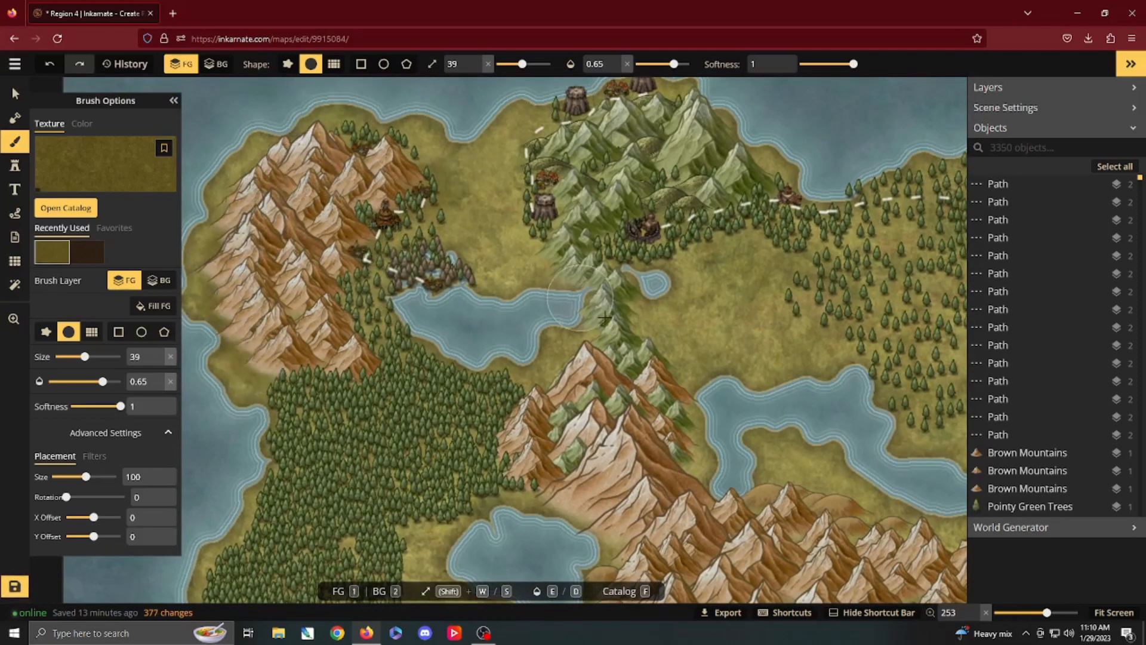
Step: Paint the dark olive texture at size 39 and opacity 0.65 down the green mountain chain and over the northern green mountains
{"action": "mouse_move", "coordinate": [615, 353]}
{"action": "left_mouse_down"}
{"action": "mouse_move", "coordinate": [611, 301]}
{"action": "mouse_move", "coordinate": [573, 246]}
{"action": "mouse_move", "coordinate": [606, 339]}
{"action": "left_mouse_up"}
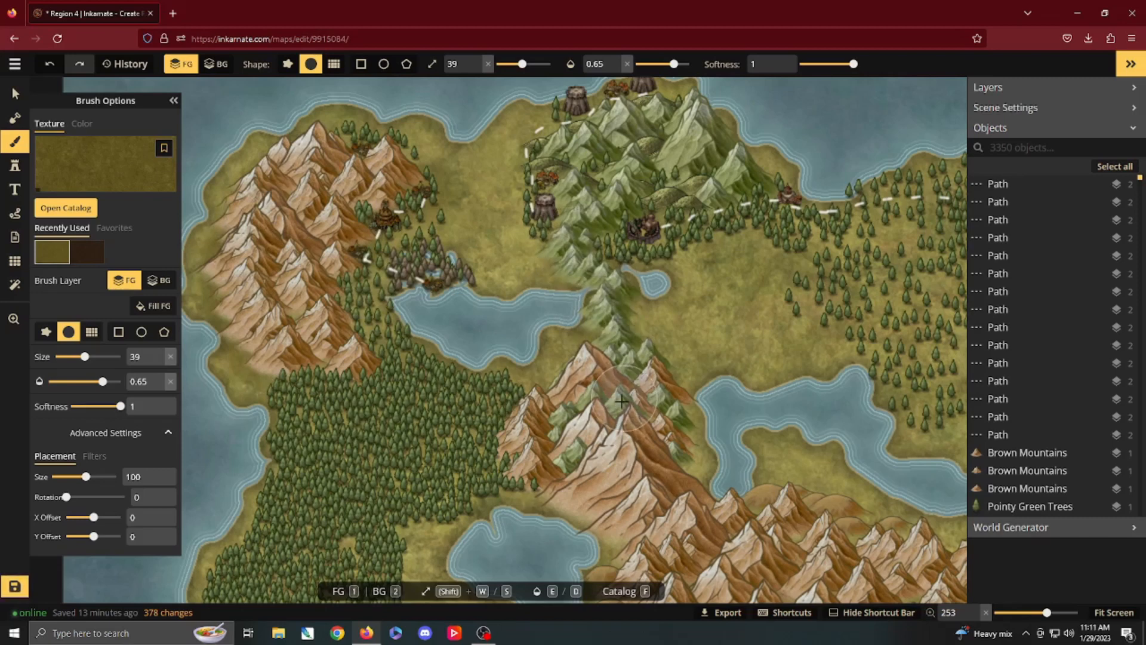
{"action": "mouse_move", "coordinate": [664, 473]}
{"action": "left_mouse_down"}
{"action": "mouse_move", "coordinate": [673, 440]}
{"action": "mouse_move", "coordinate": [636, 385]}
{"action": "left_mouse_up"}
{"action": "key", "text": "space"}
{"action": "left_click_drag", "start_coordinate": [657, 322], "coordinate": [425, 467]}
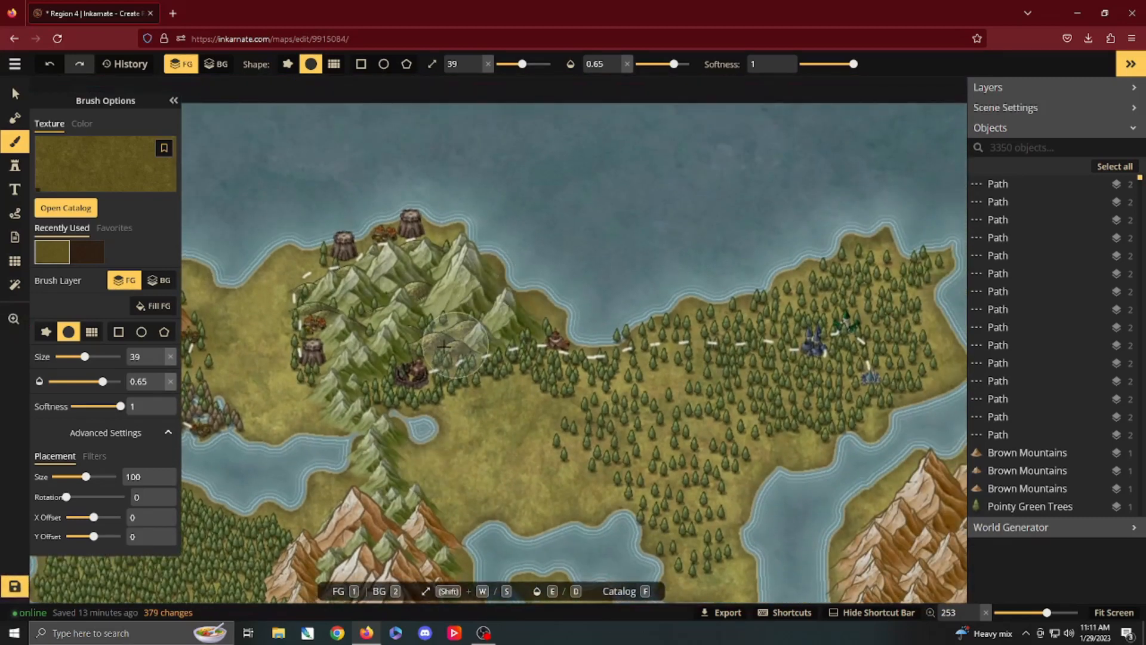
{"action": "mouse_move", "coordinate": [316, 303]}
{"action": "left_mouse_down"}
{"action": "mouse_move", "coordinate": [366, 371]}
{"action": "mouse_move", "coordinate": [388, 379]}
{"action": "left_mouse_up"}
Step: Paint the dark olive texture over the central brown mountains and the ranges around the inland river settlements
{"action": "key", "text": "space"}
{"action": "left_click_drag", "start_coordinate": [637, 447], "coordinate": [401, 172]}
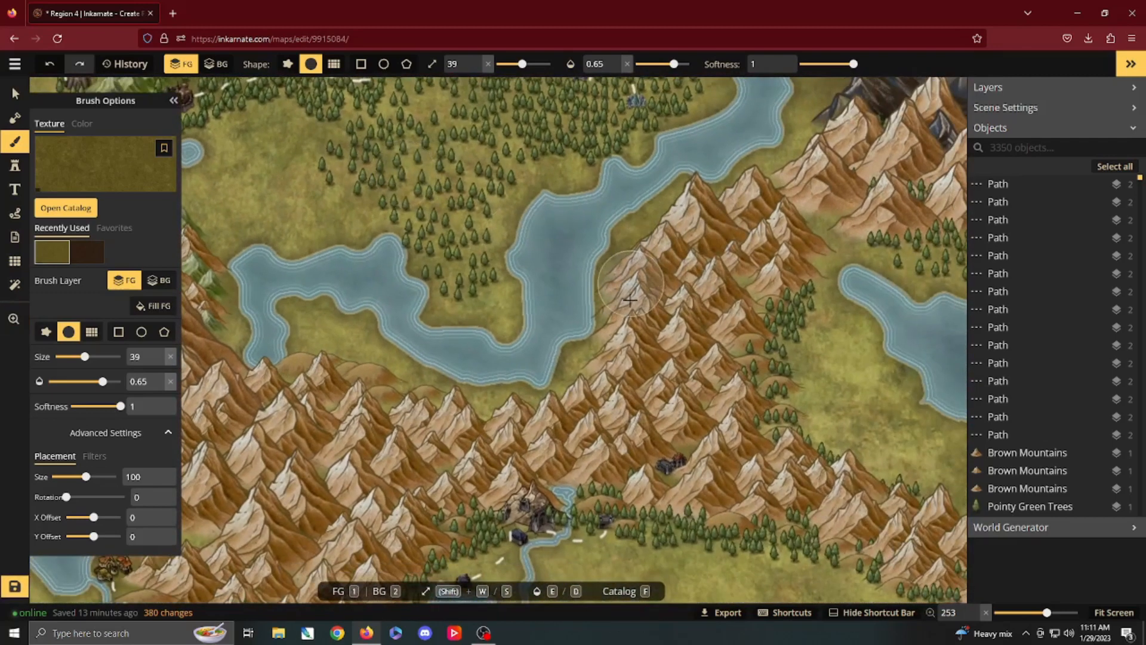
{"action": "mouse_move", "coordinate": [289, 366]}
{"action": "left_mouse_down"}
{"action": "mouse_move", "coordinate": [375, 424]}
{"action": "mouse_move", "coordinate": [421, 439]}
{"action": "left_mouse_up"}
{"action": "key", "text": "space"}
{"action": "left_click_drag", "start_coordinate": [492, 449], "coordinate": [428, 293]}
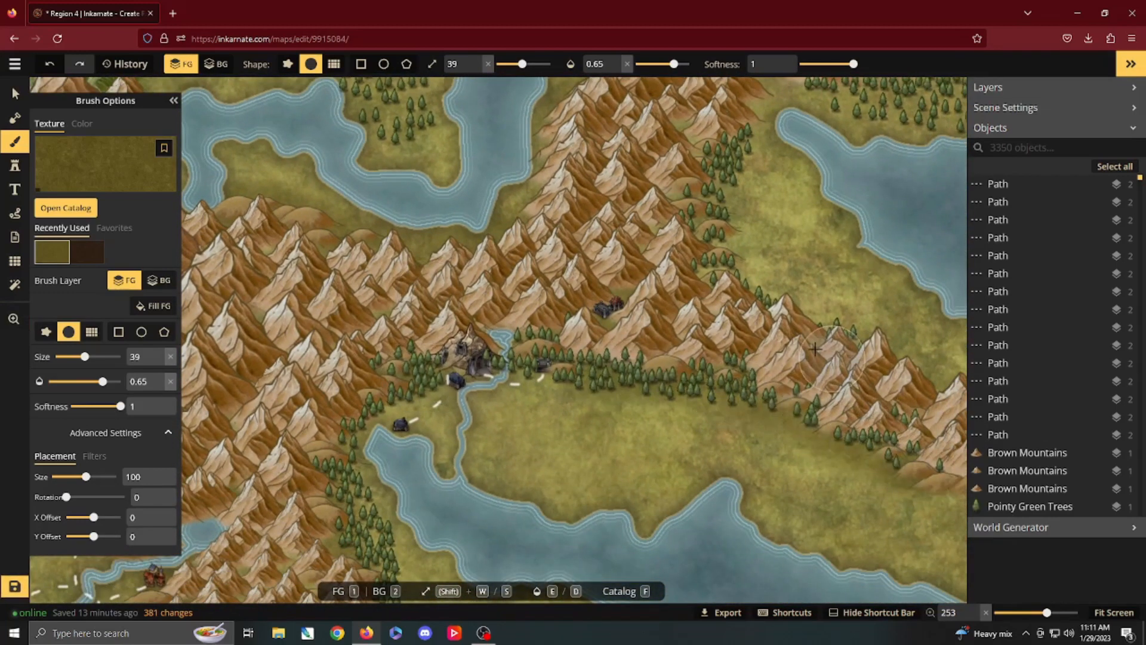
{"action": "left_click_drag", "start_coordinate": [582, 317], "coordinate": [602, 287]}
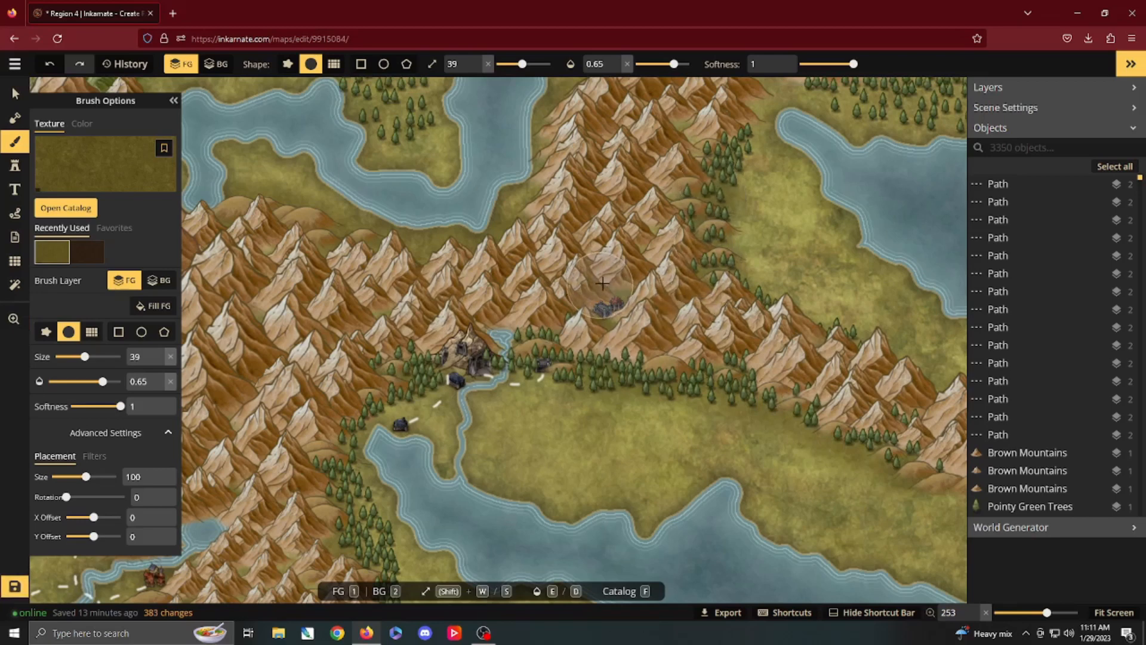
{"action": "left_click_drag", "start_coordinate": [560, 351], "coordinate": [349, 435]}
Step: Paint the dark olive texture over the southern brown mountains down to the peninsula between the coastal settlements
{"action": "key", "text": "space"}
{"action": "left_click_drag", "start_coordinate": [495, 517], "coordinate": [495, 295]}
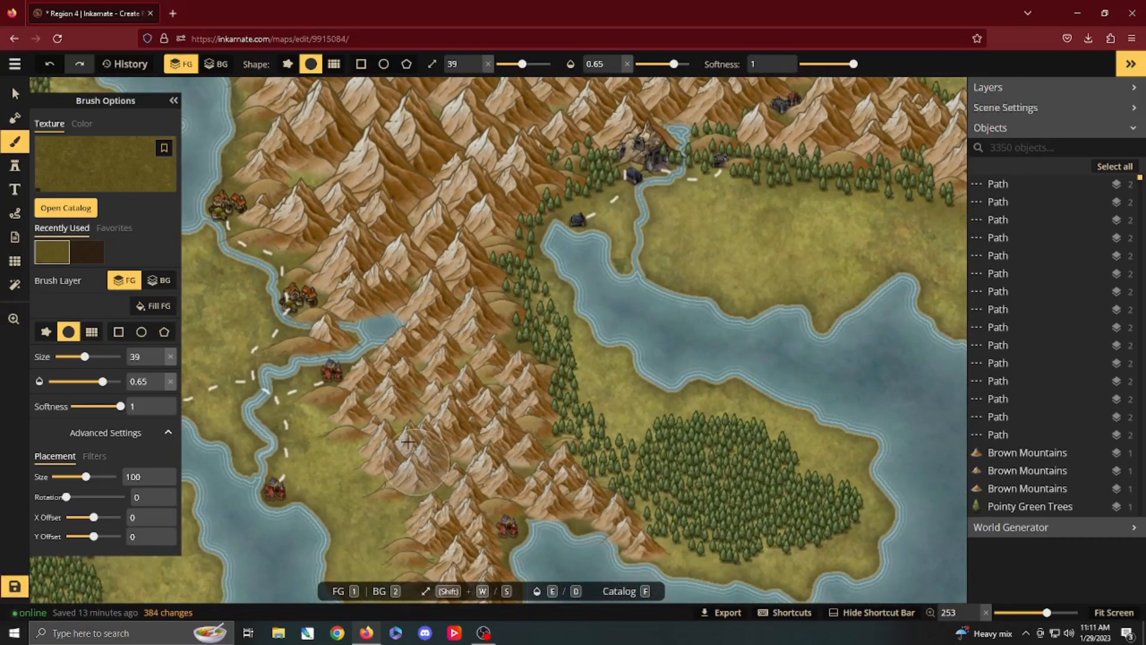
{"action": "key", "text": "space"}
{"action": "mouse_move", "coordinate": [464, 467]}
{"action": "left_mouse_down"}
{"action": "mouse_move", "coordinate": [539, 336]}
{"action": "mouse_move", "coordinate": [507, 411]}
{"action": "mouse_move", "coordinate": [508, 509]}
{"action": "mouse_move", "coordinate": [562, 504]}
{"action": "left_mouse_up"}
{"action": "left_click_drag", "start_coordinate": [531, 383], "coordinate": [504, 406]}
{"action": "key", "text": "space"}
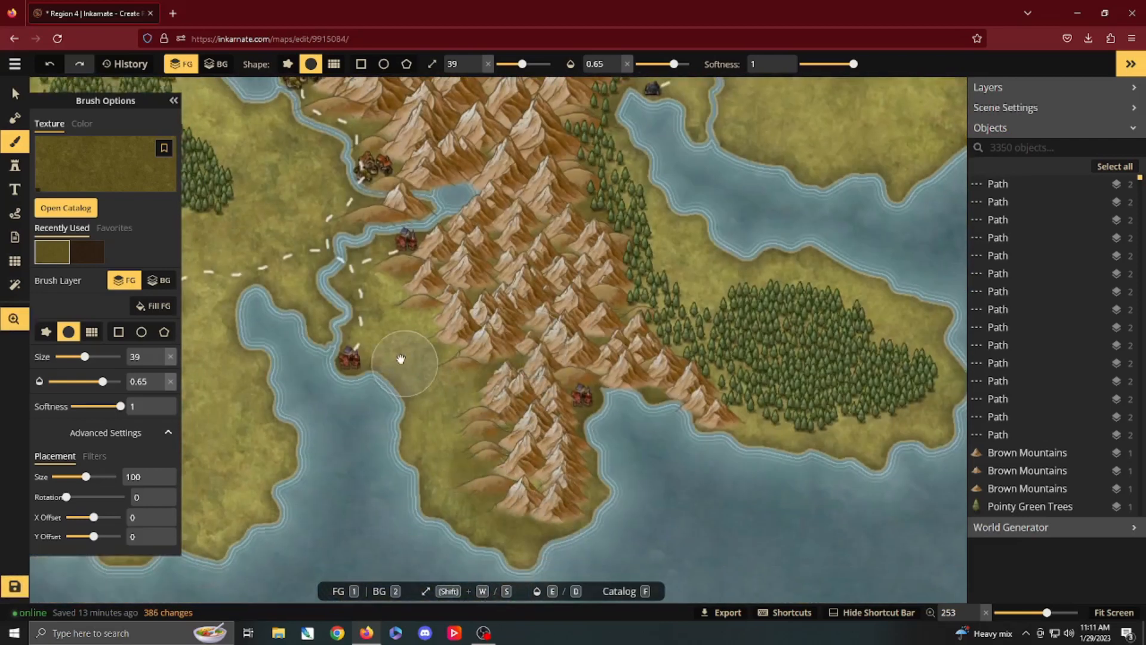
{"action": "left_click_drag", "start_coordinate": [395, 361], "coordinate": [544, 494]}
Step: Bring the whole map into view and hide the object list and brush options to examine the finished landscape
{"action": "scroll", "coordinate": [527, 396], "scroll_direction": "down", "scroll_amount": 2}
{"action": "scroll", "coordinate": [528, 397], "scroll_direction": "down", "scroll_amount": 5}
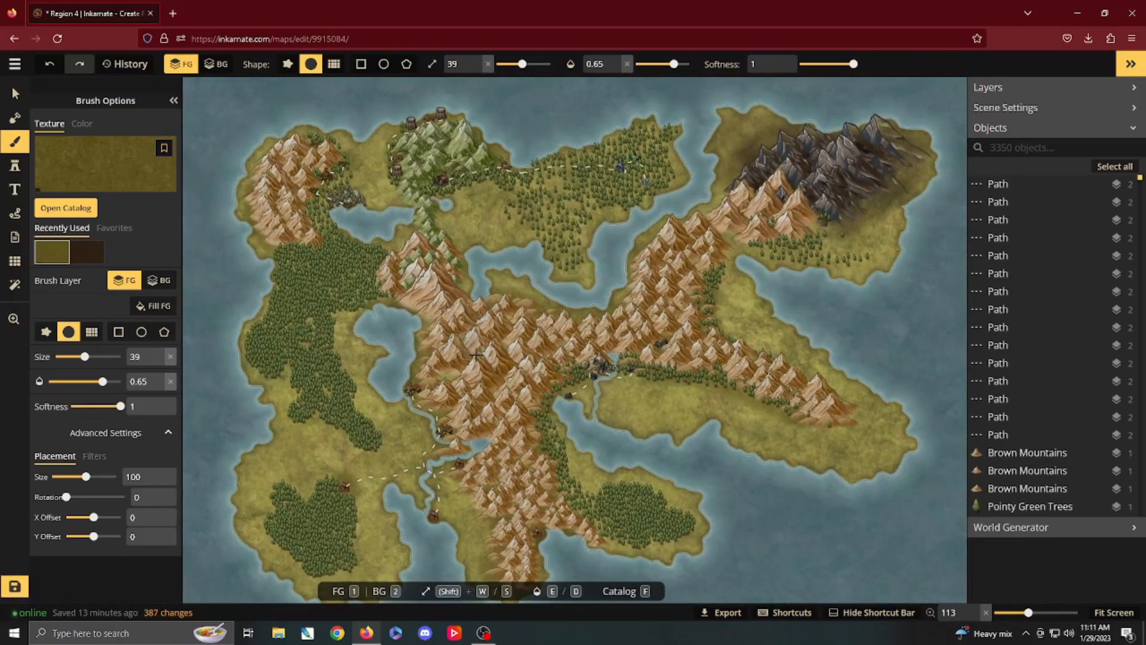
{"action": "scroll", "coordinate": [601, 319], "scroll_direction": "down", "scroll_amount": 1}
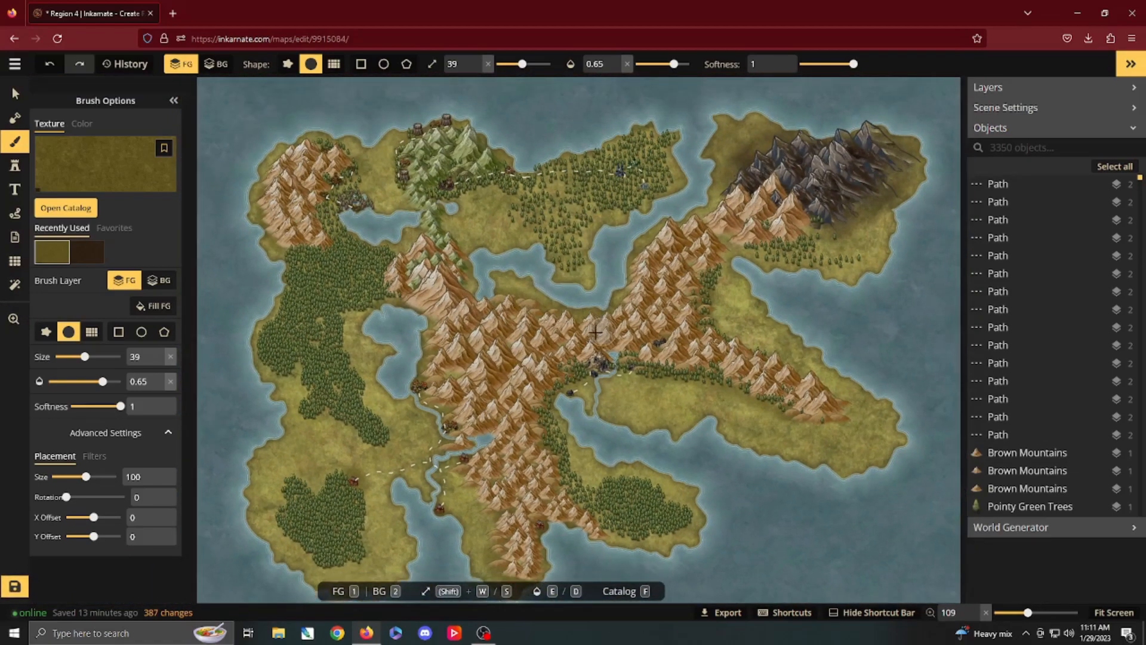
{"action": "key", "text": "space"}
{"action": "left_click_drag", "start_coordinate": [569, 359], "coordinate": [554, 341]}
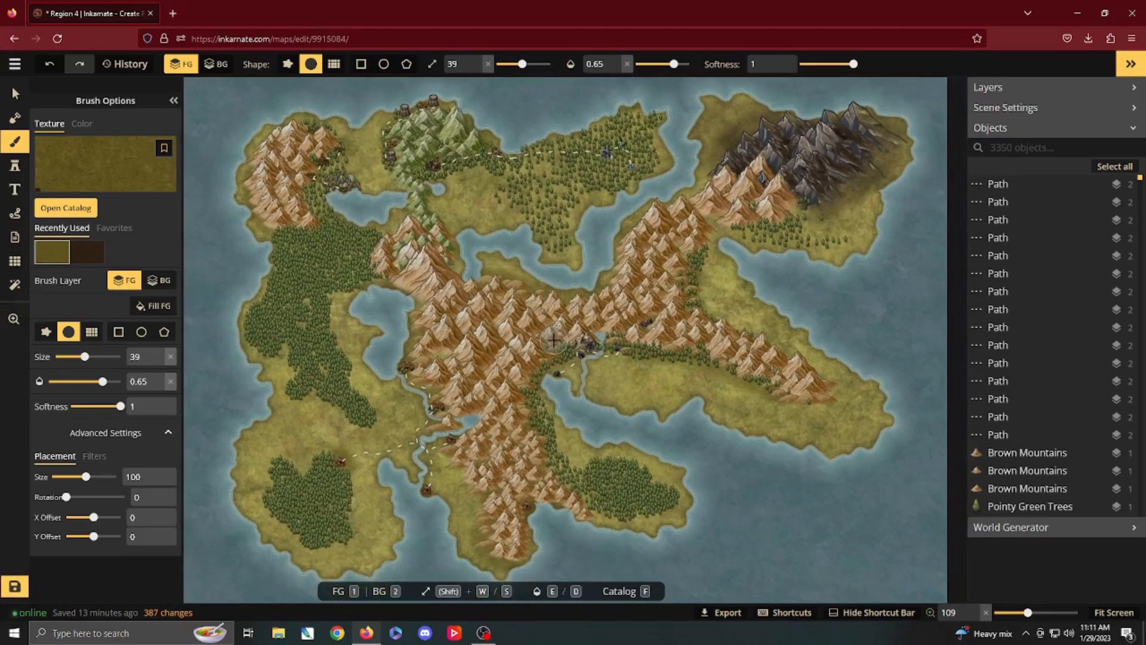
{"action": "left_click", "coordinate": [1131, 64]}
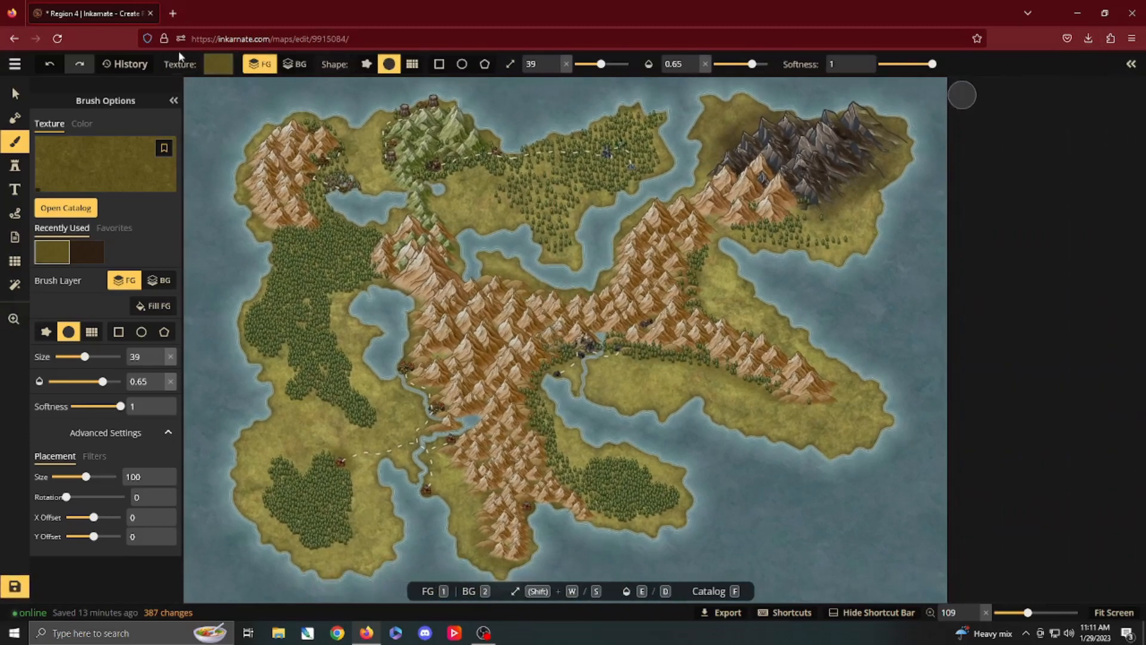
{"action": "left_click", "coordinate": [174, 102]}
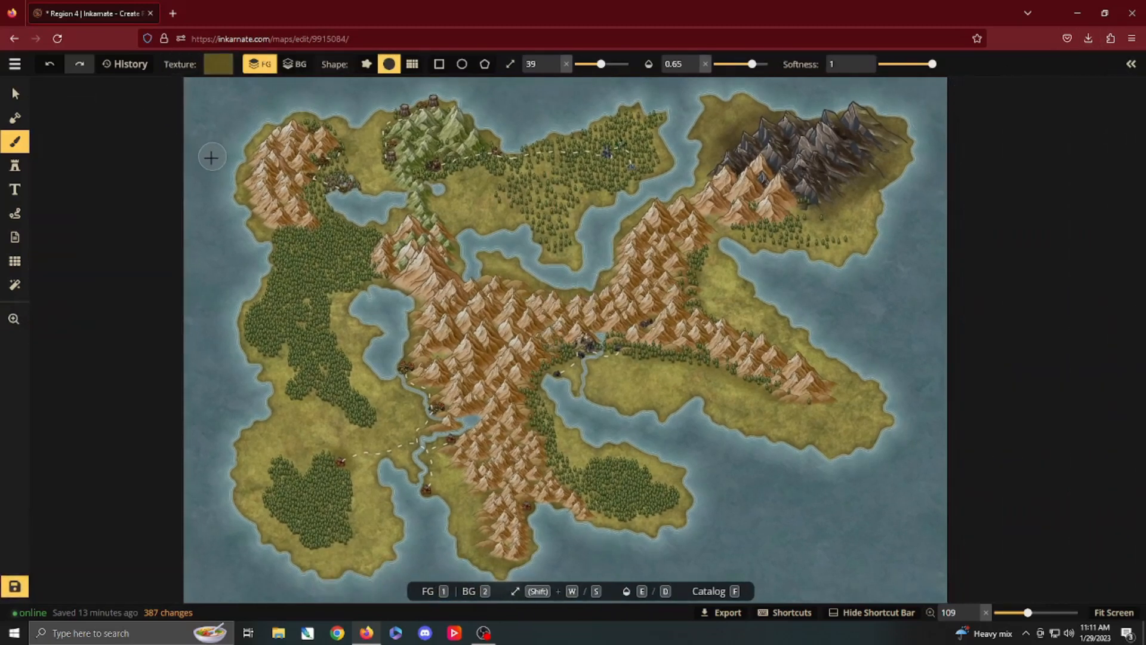